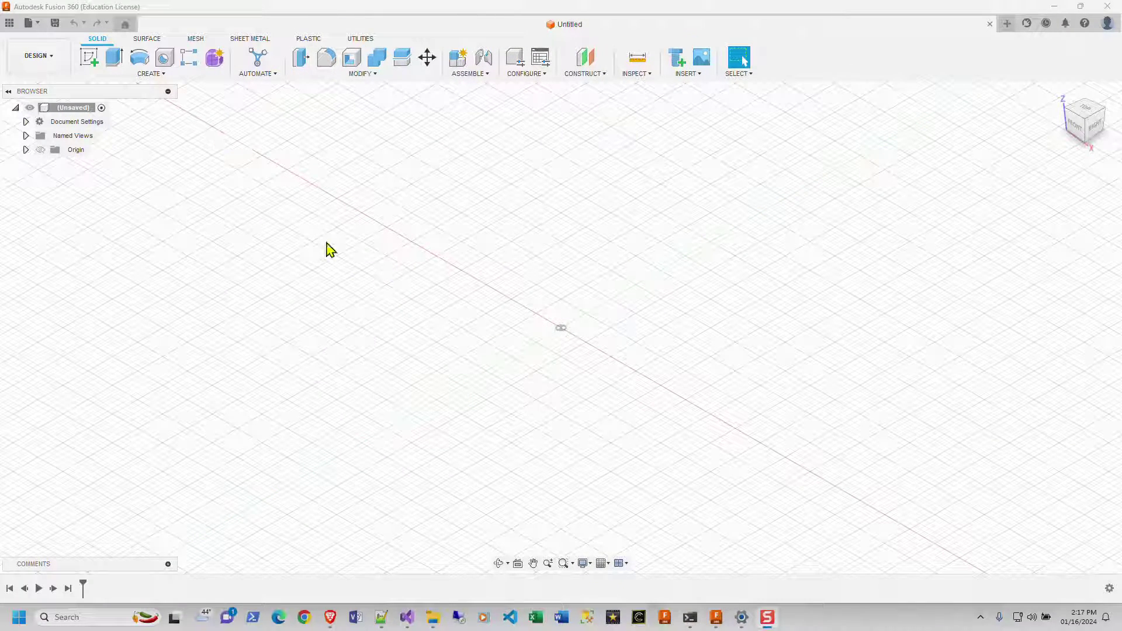
Step: Start a new sketch on the horizontal XY ground plane
left_click(89, 58)
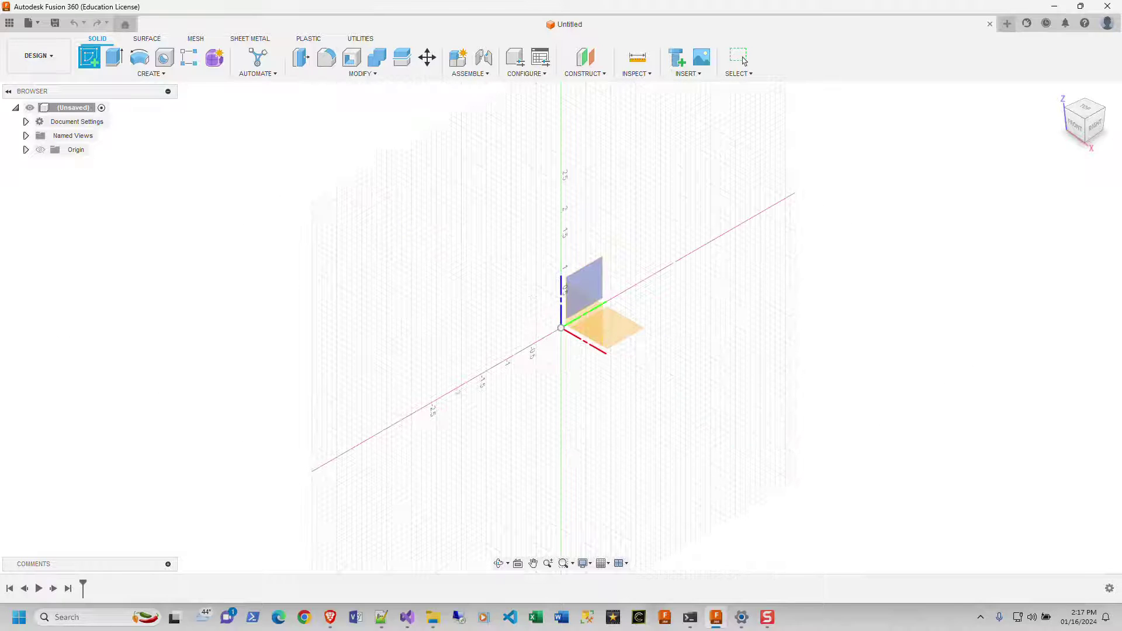
left_click(627, 338)
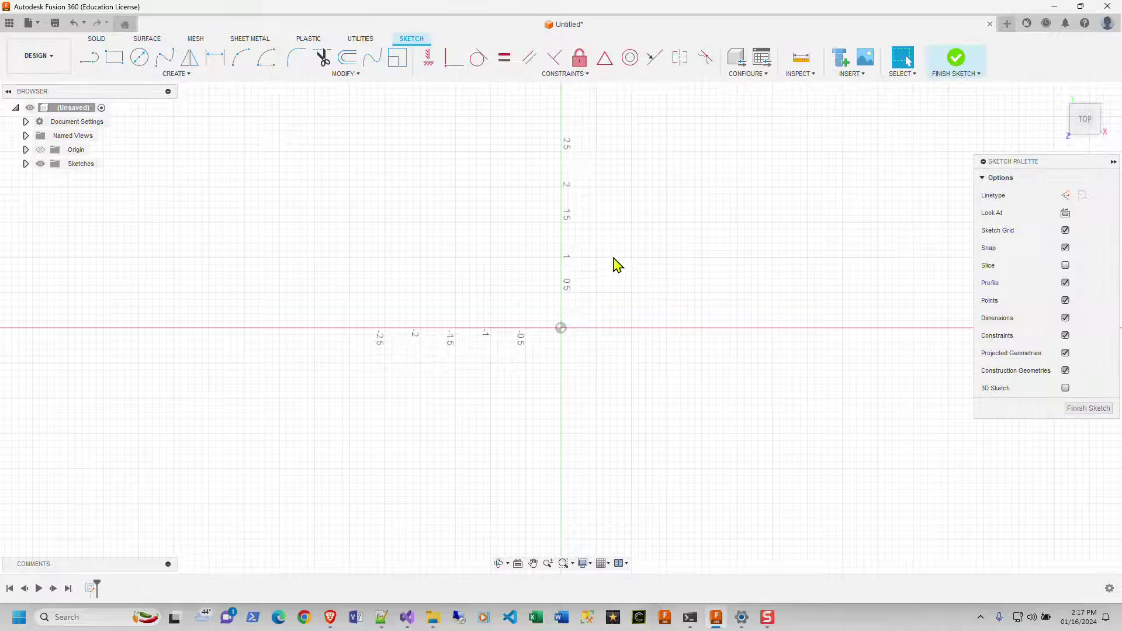
middle_click_drag(614, 260, 619, 258)
scroll(416, 295, "down", 5)
scroll(433, 286, "up", 1)
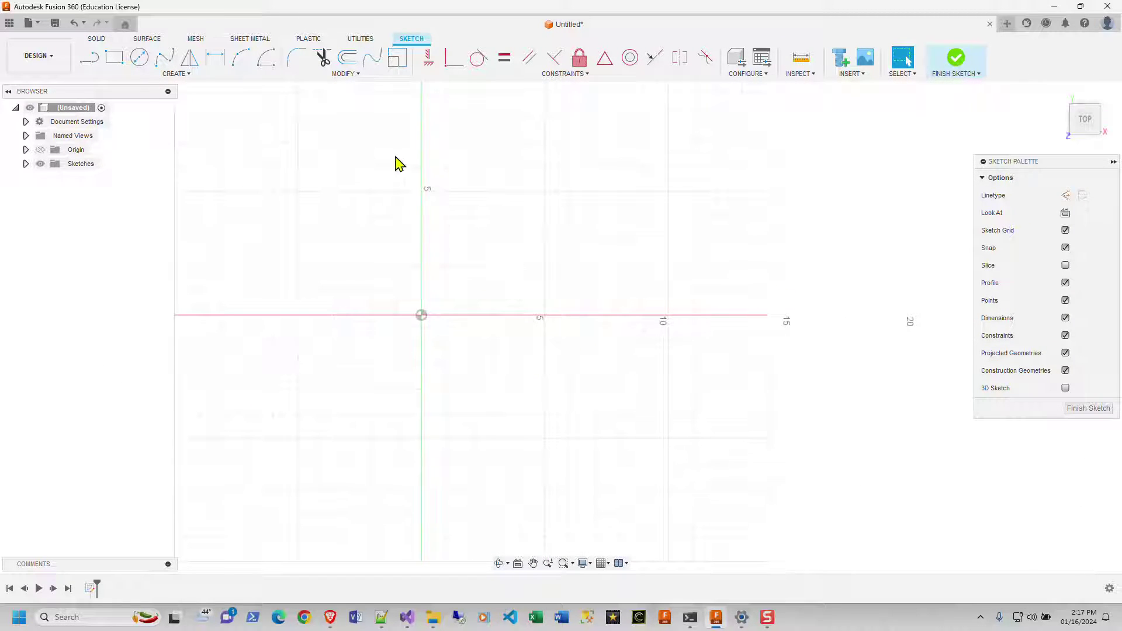
Step: Rename Sketch1 to Construction in the Browser
left_click(26, 164)
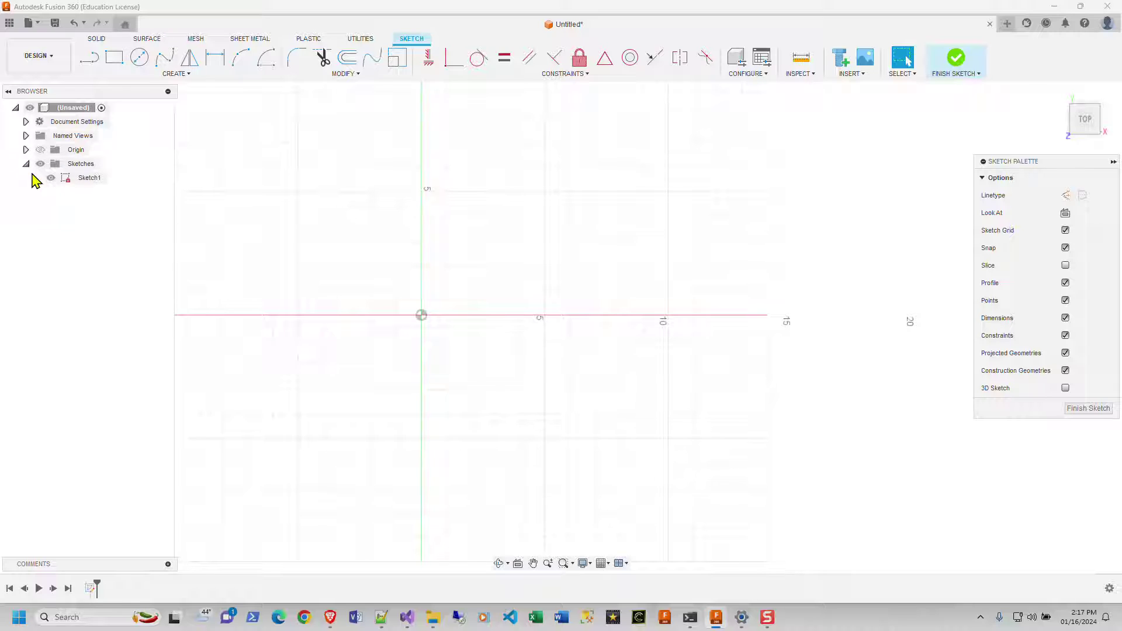
left_click(85, 180)
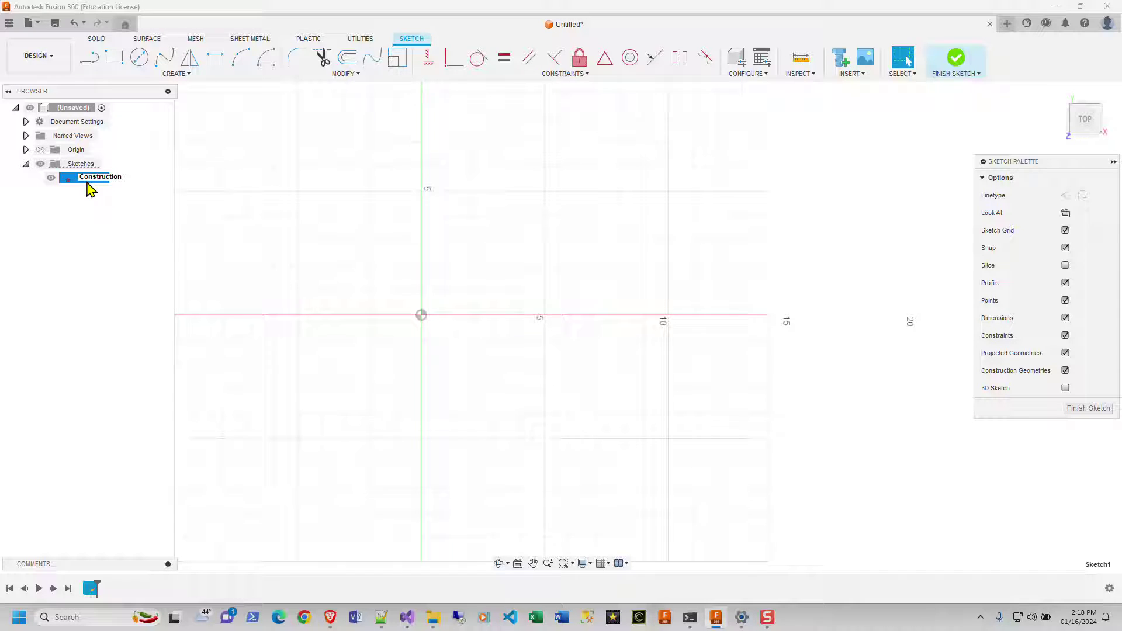
key("Return")
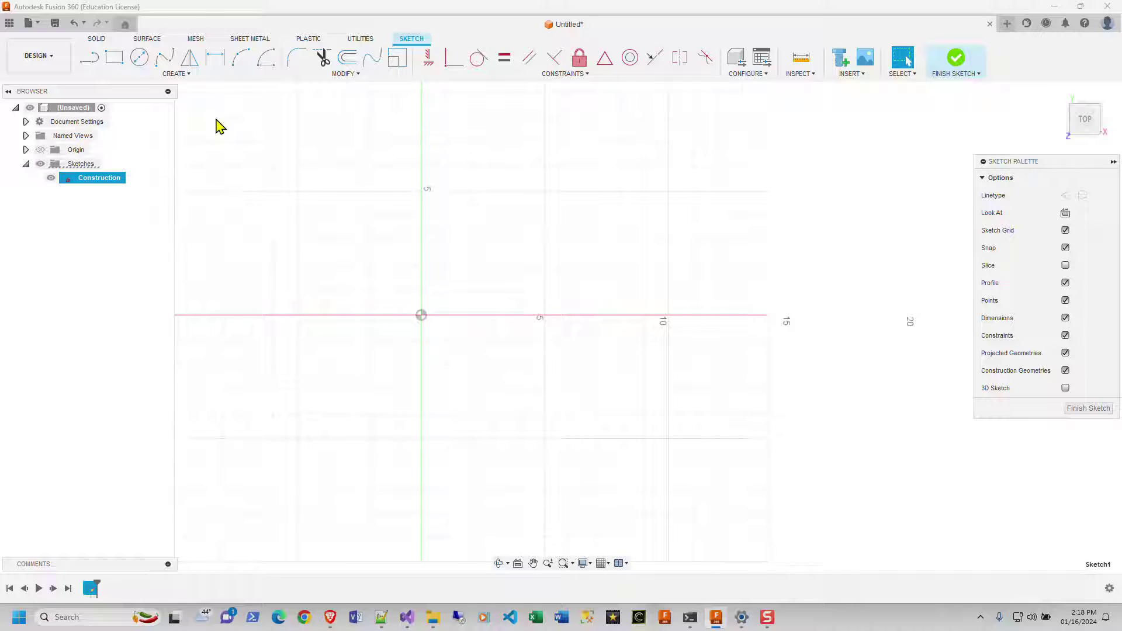
Step: Draw a 16 by 6 two-point rectangle anchored at the origin
left_click(115, 59)
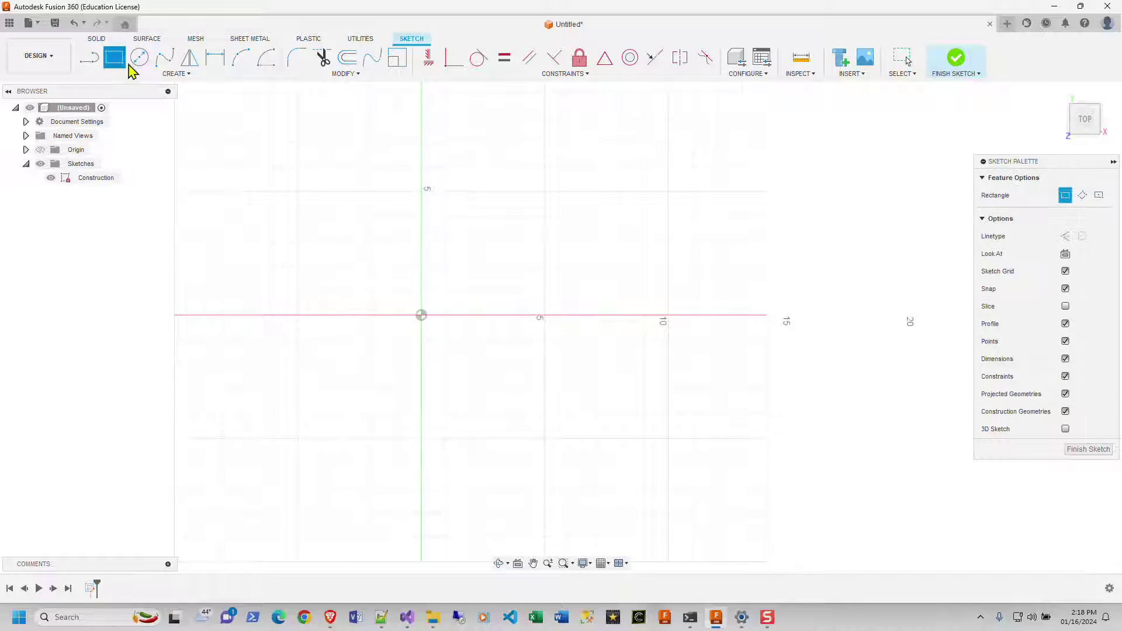
left_click(421, 315)
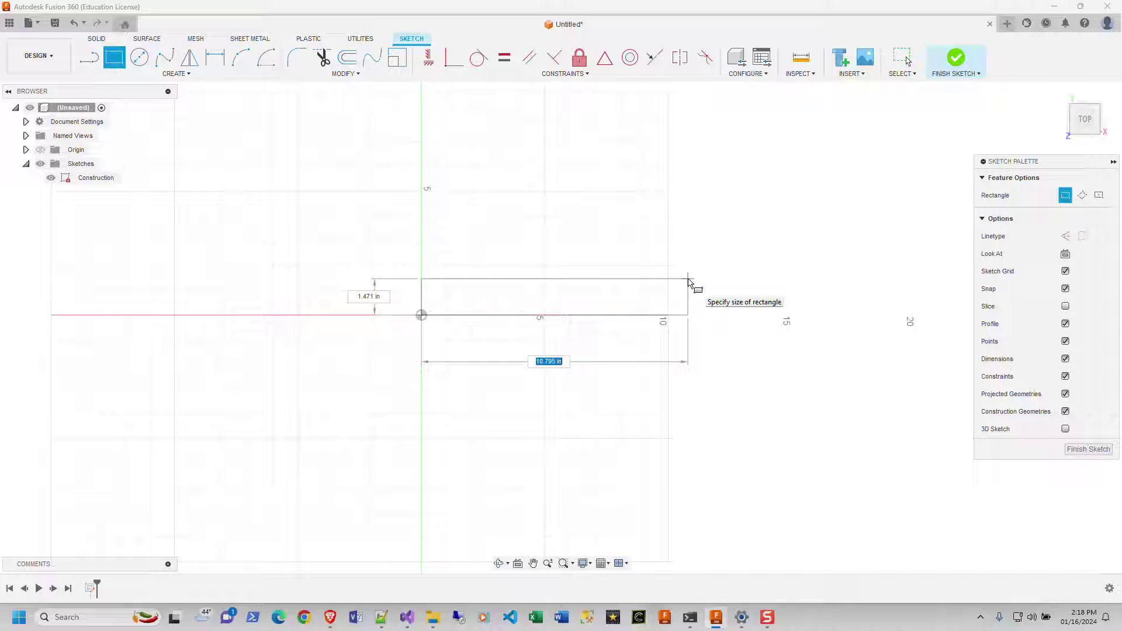
type("16")
key("Tab")
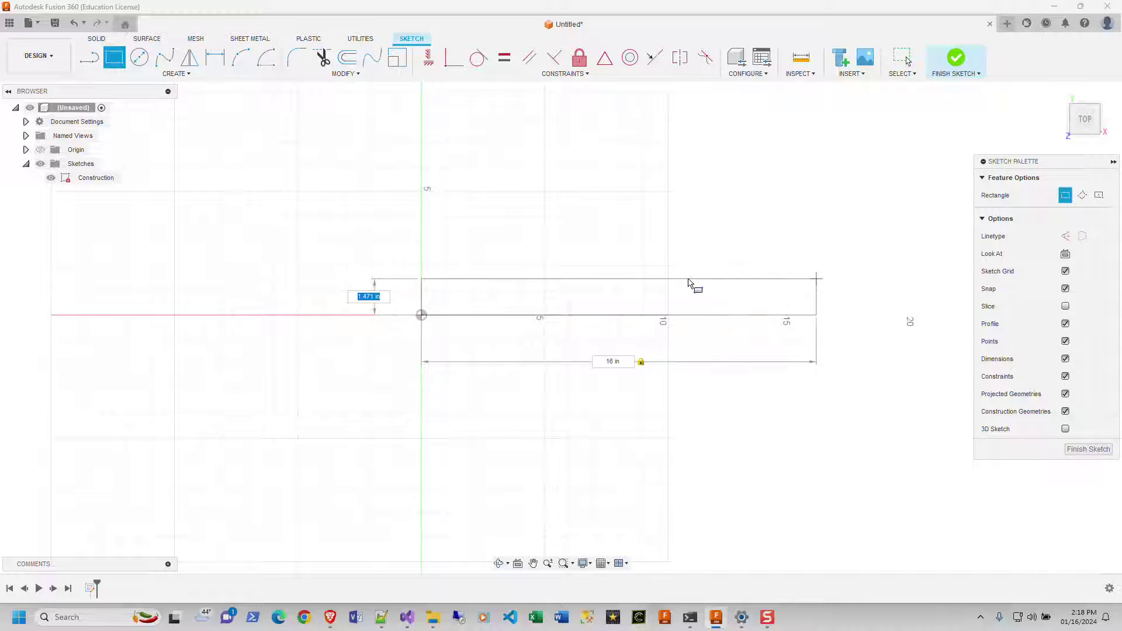
type("6")
key("Return")
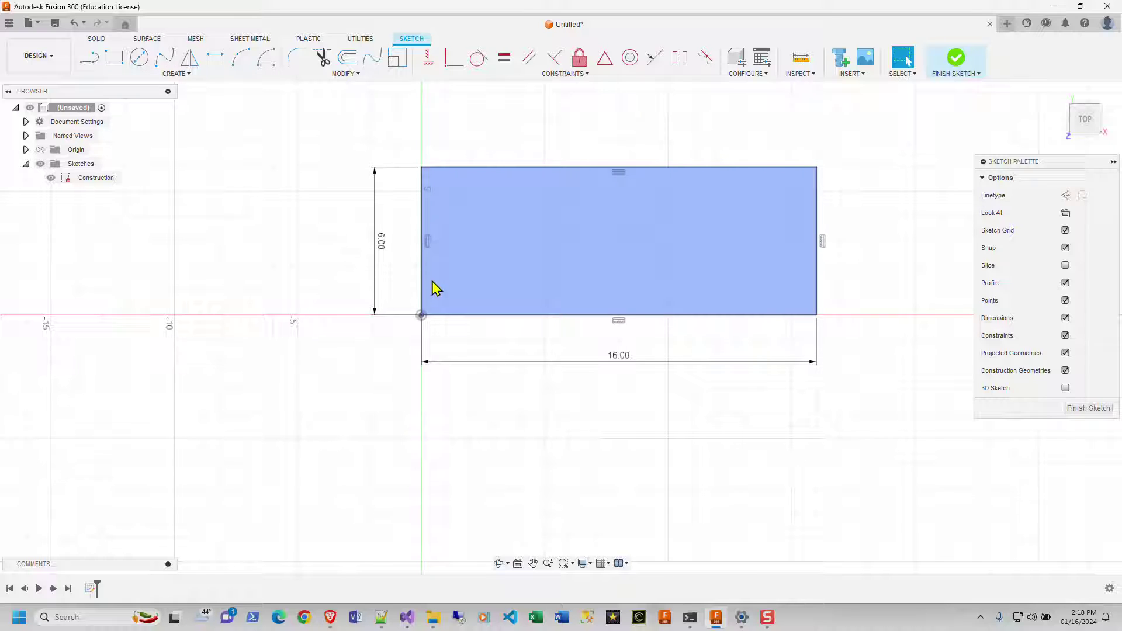
Step: Extrude the rectangle profile 0.75 in into a solid board and orbit to check it
right_click(452, 209)
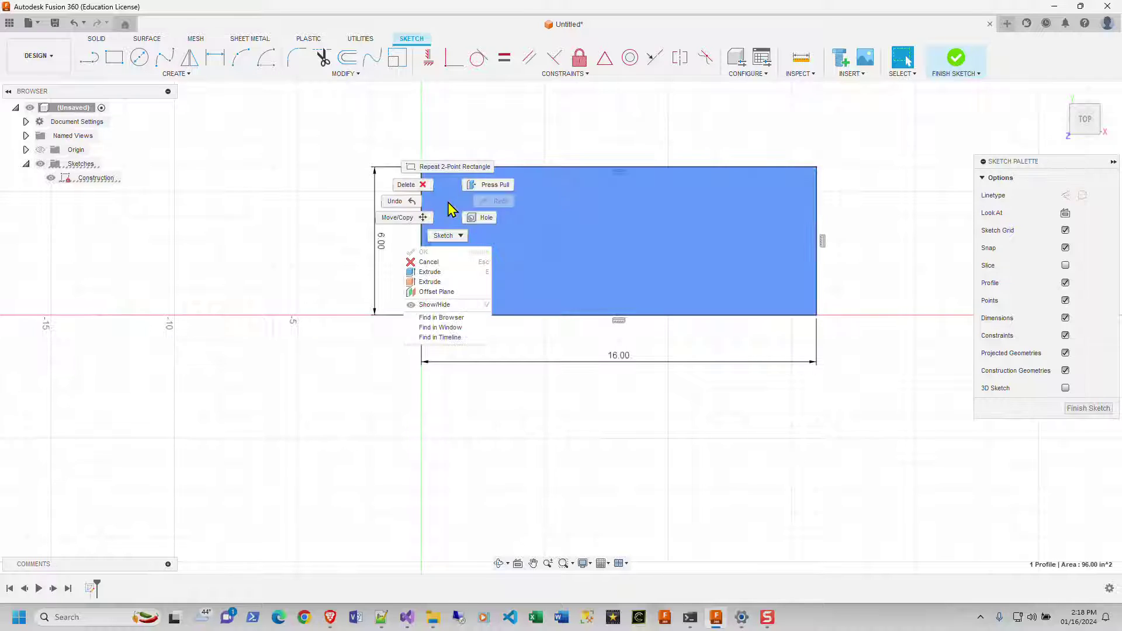
left_click(465, 273)
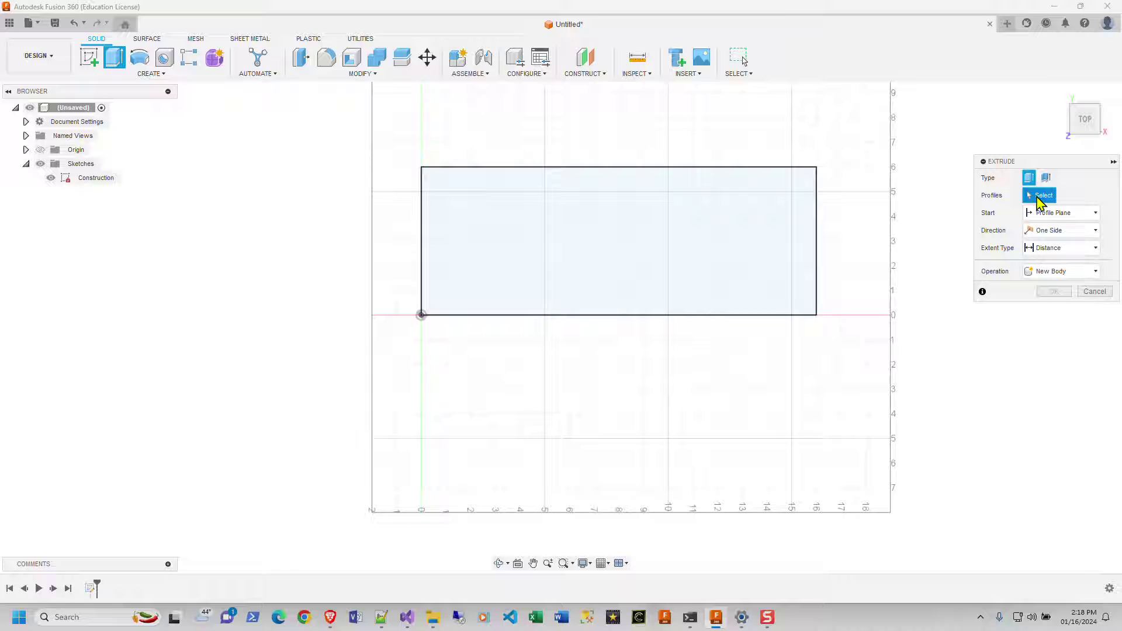
left_click(538, 276)
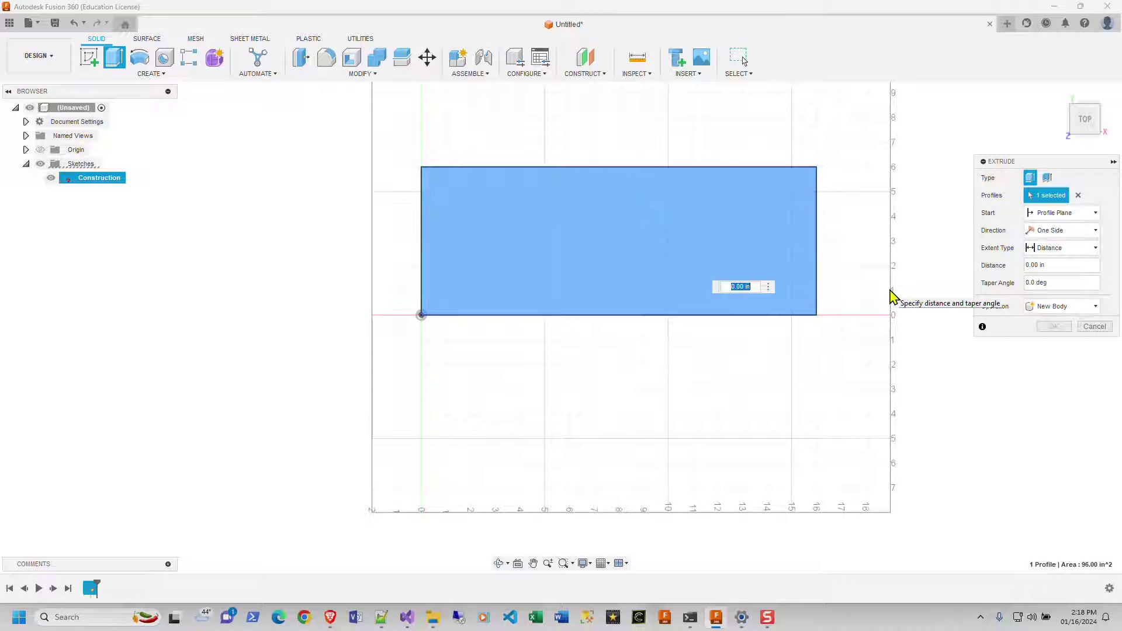
type("0.75")
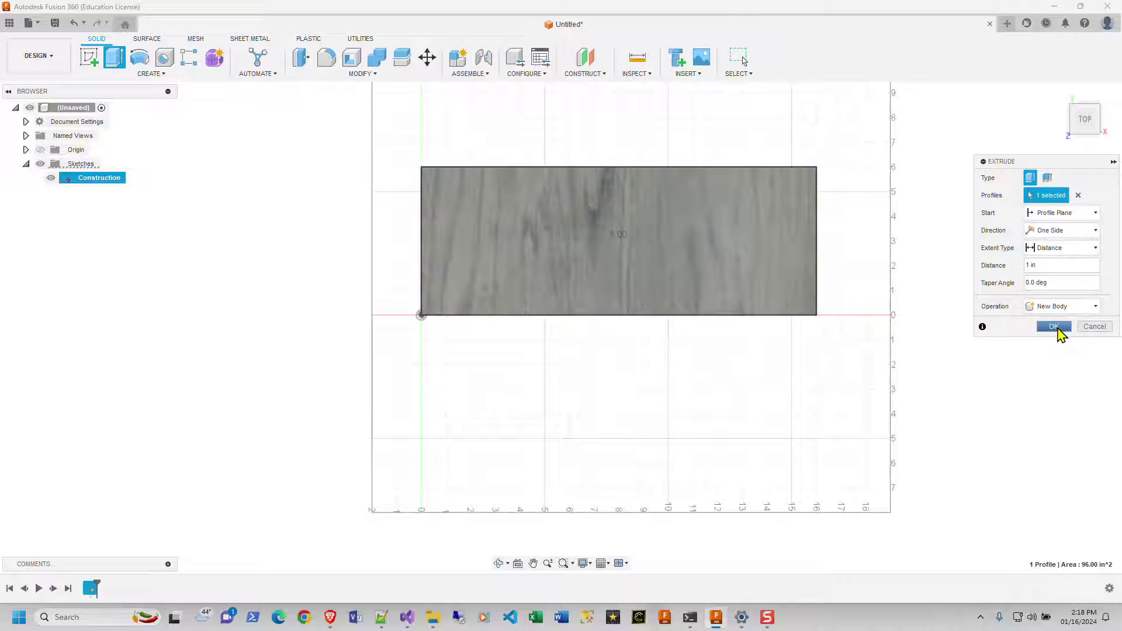
left_click(1054, 326)
mouse_move(738, 335)
middle_mouse_down("shift")
mouse_move(721, 291)
mouse_move(738, 318)
middle_mouse_up("shift")
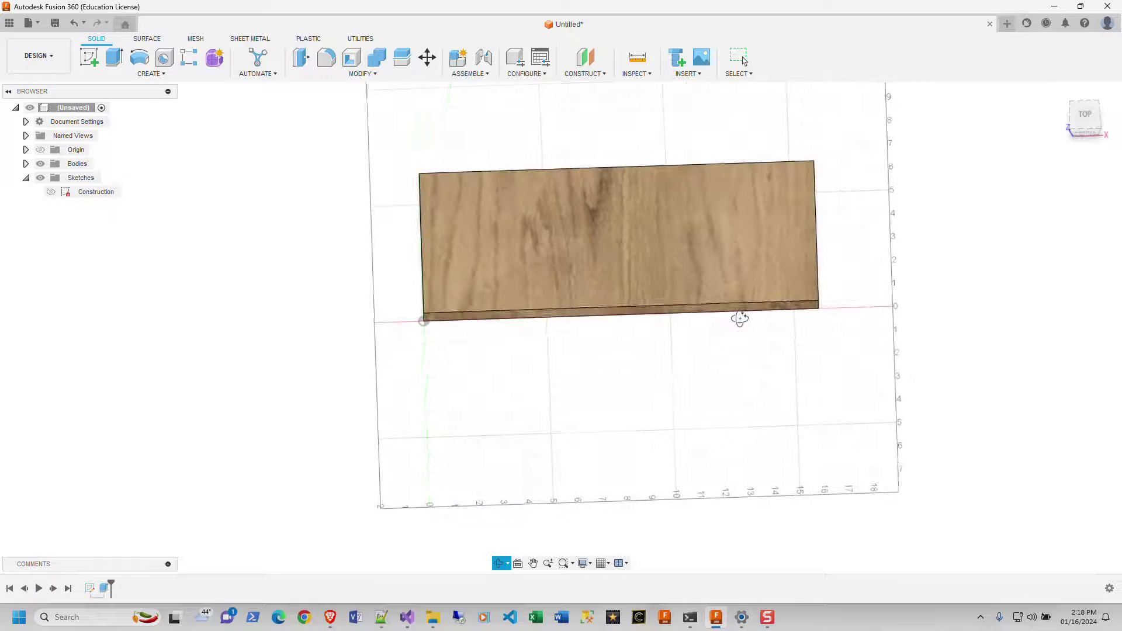
Step: Switch to the top view and start a new sketch on the board's top face
left_click(1083, 115)
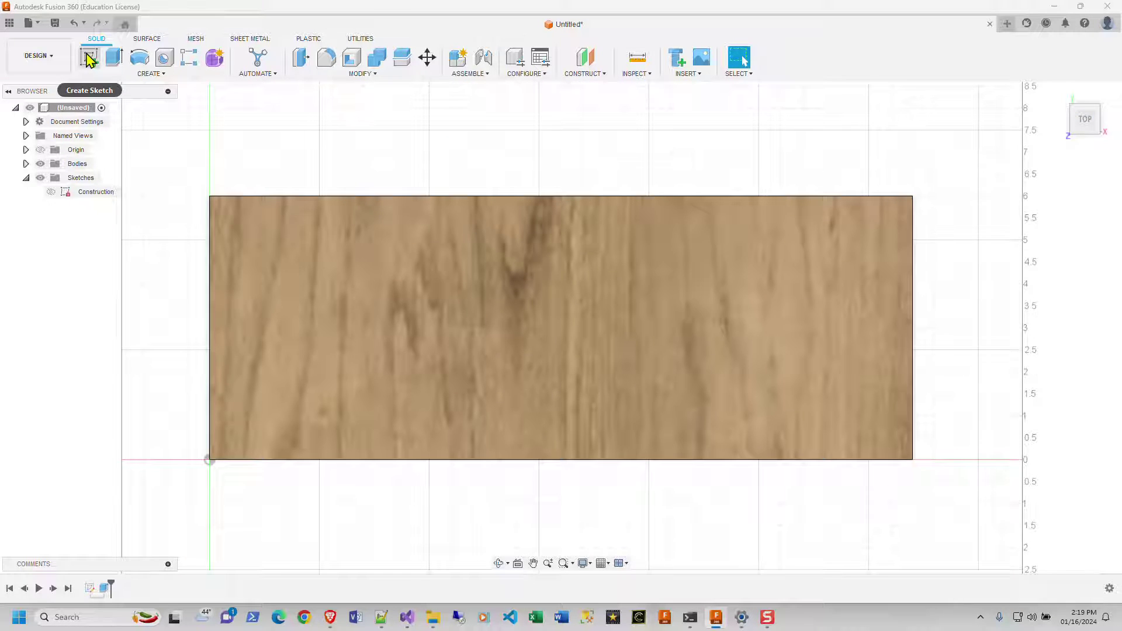
left_click(88, 58)
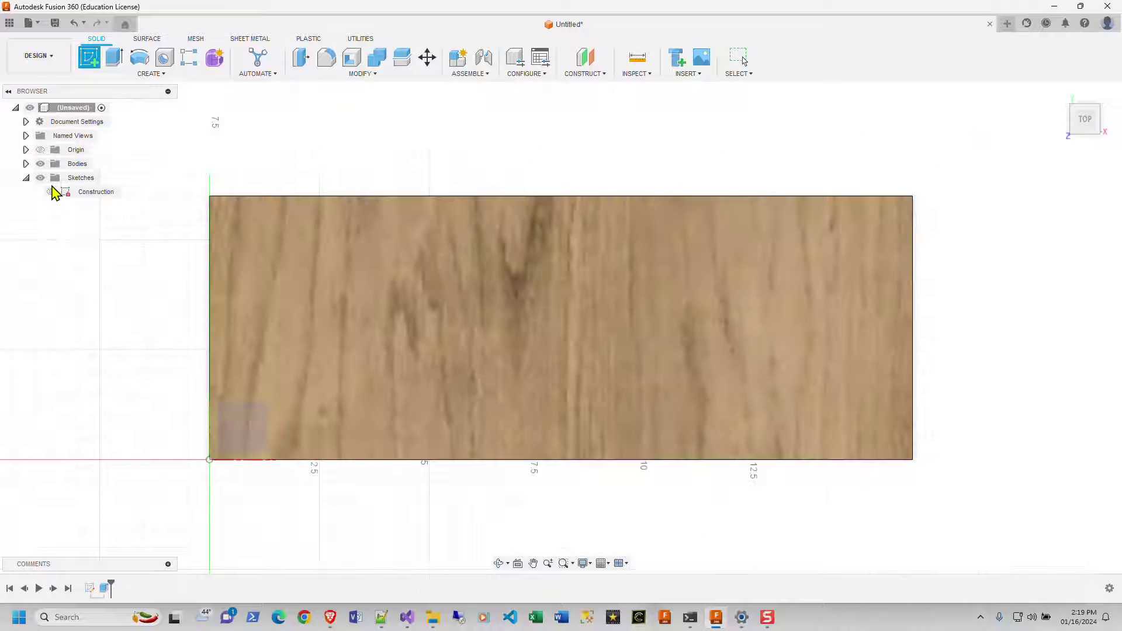
left_click(455, 282)
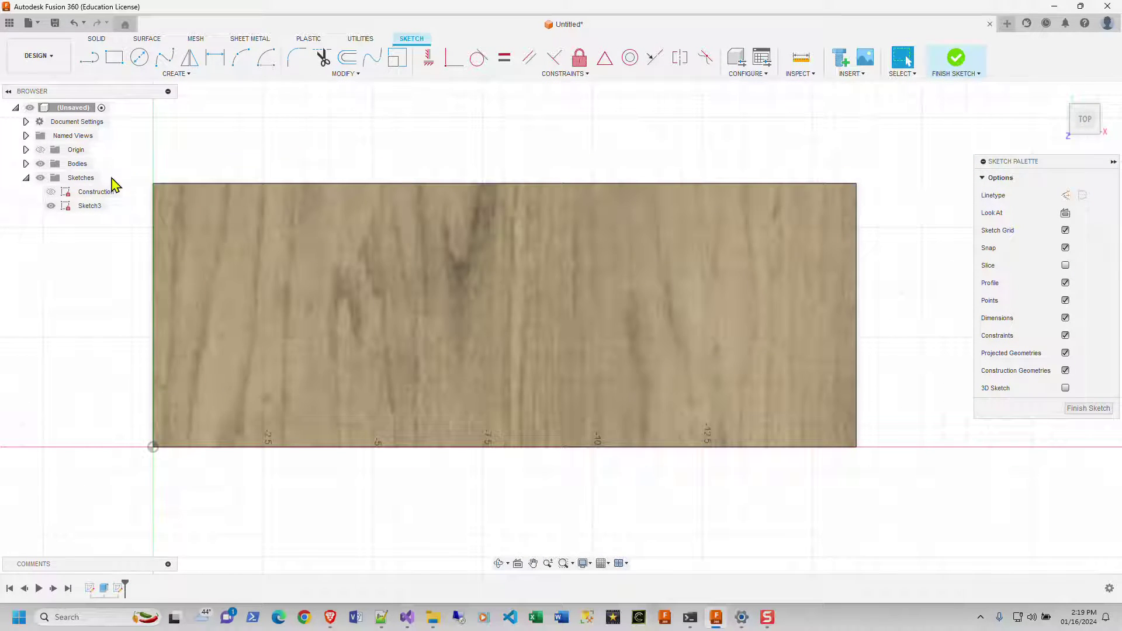
Step: Start the sketch Text tool and anchor the frame near the board's top-left corner
left_click(177, 76)
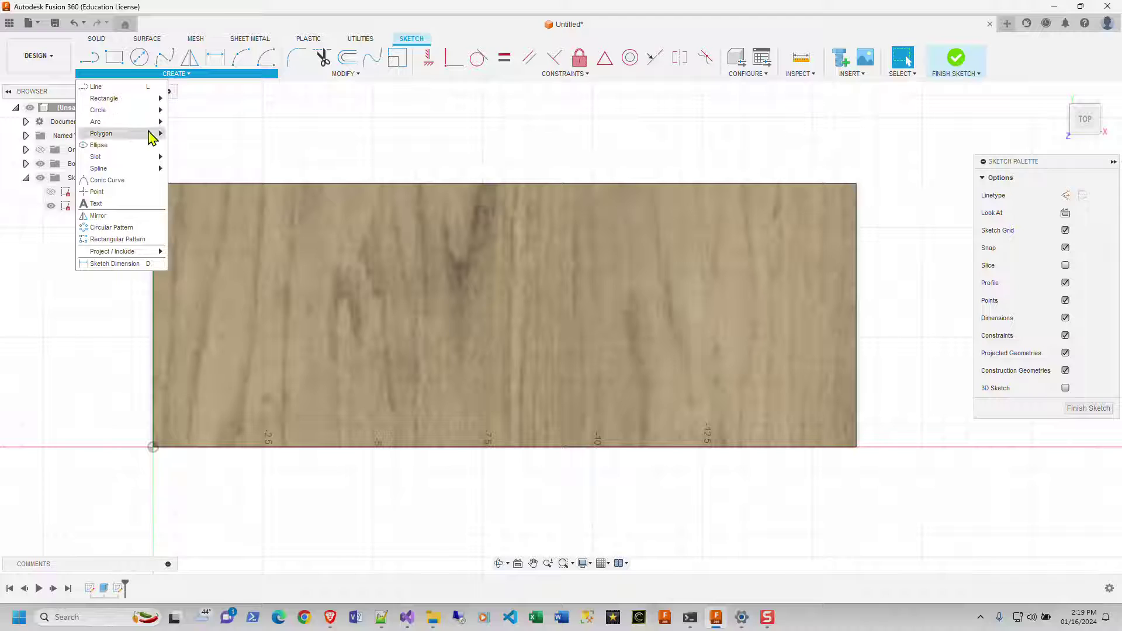
left_click(146, 203)
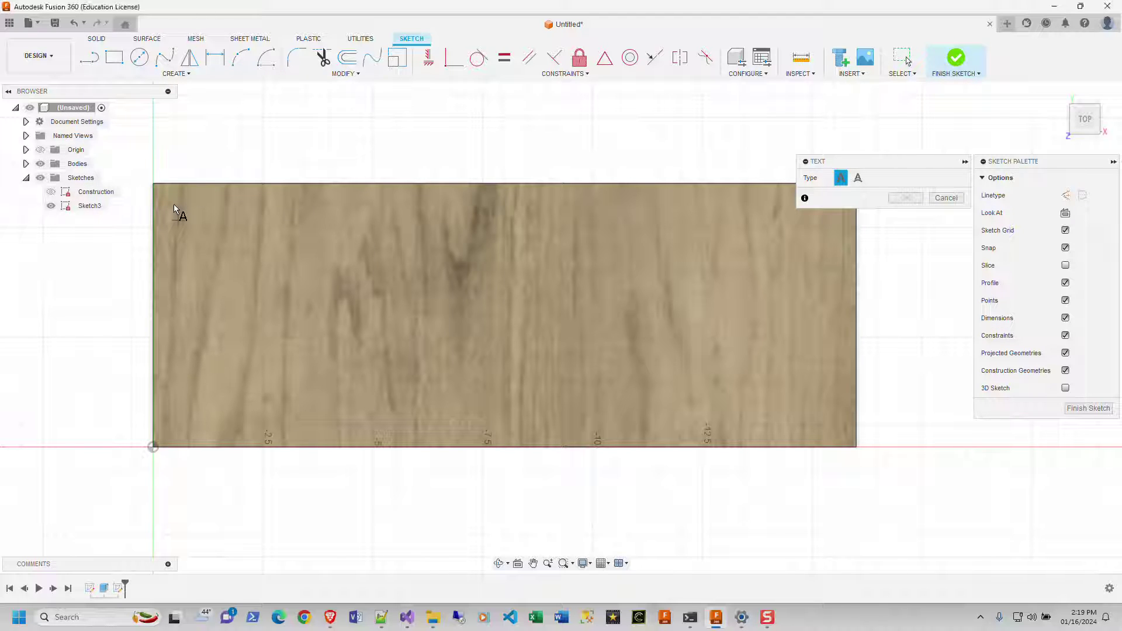
left_click(178, 221)
key("Escape")
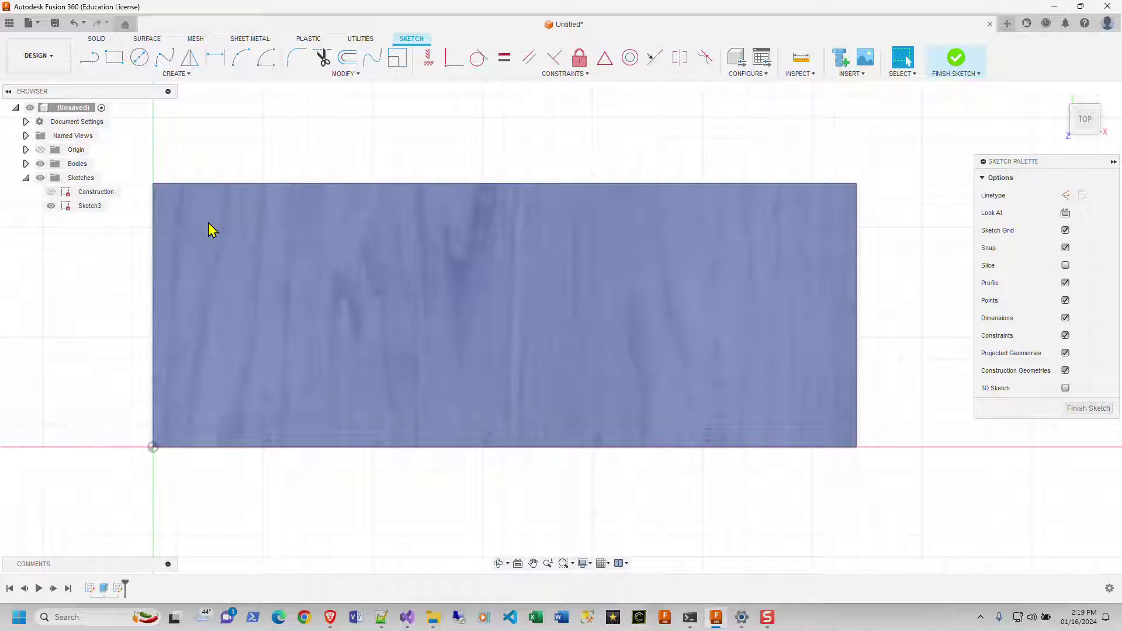
left_click(196, 79)
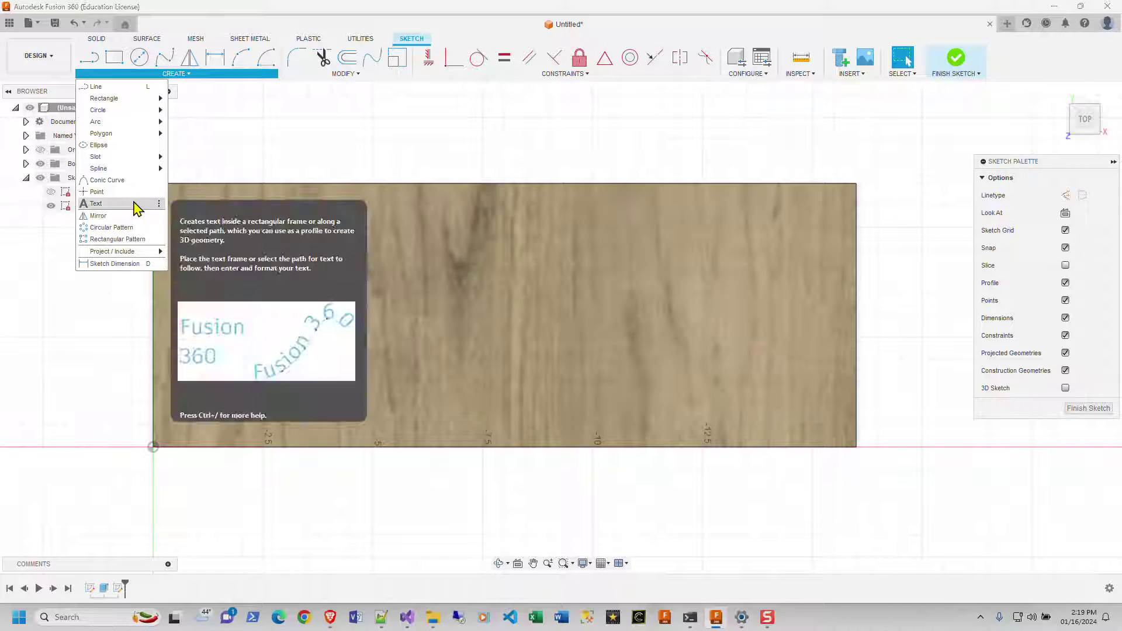
left_click(140, 204)
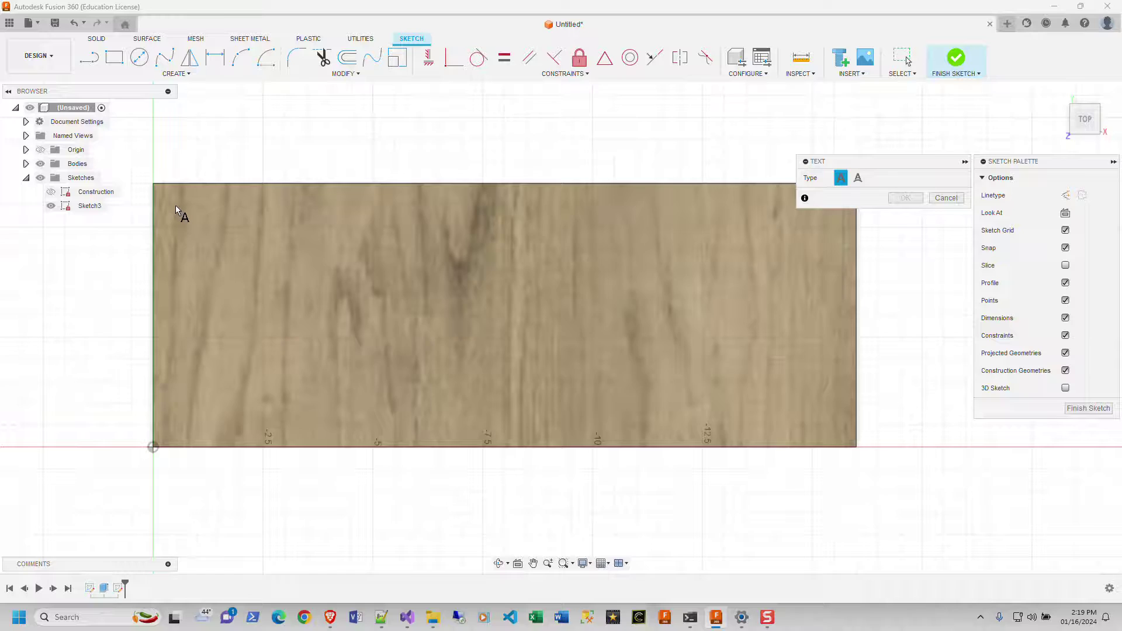
scroll(176, 205, "up", 2)
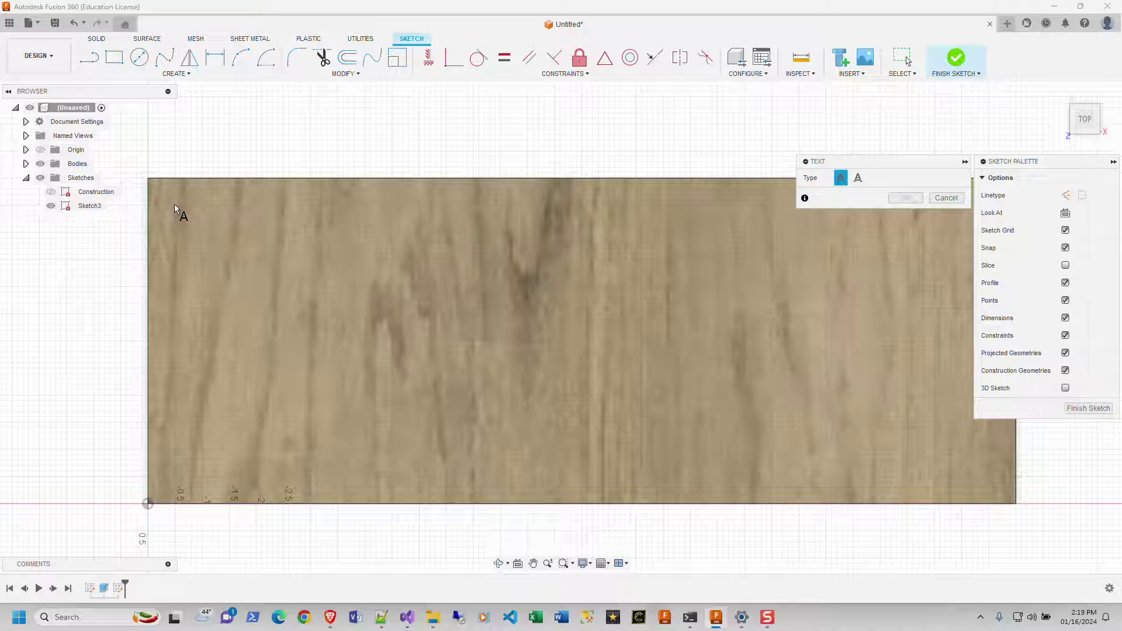
left_click(175, 205)
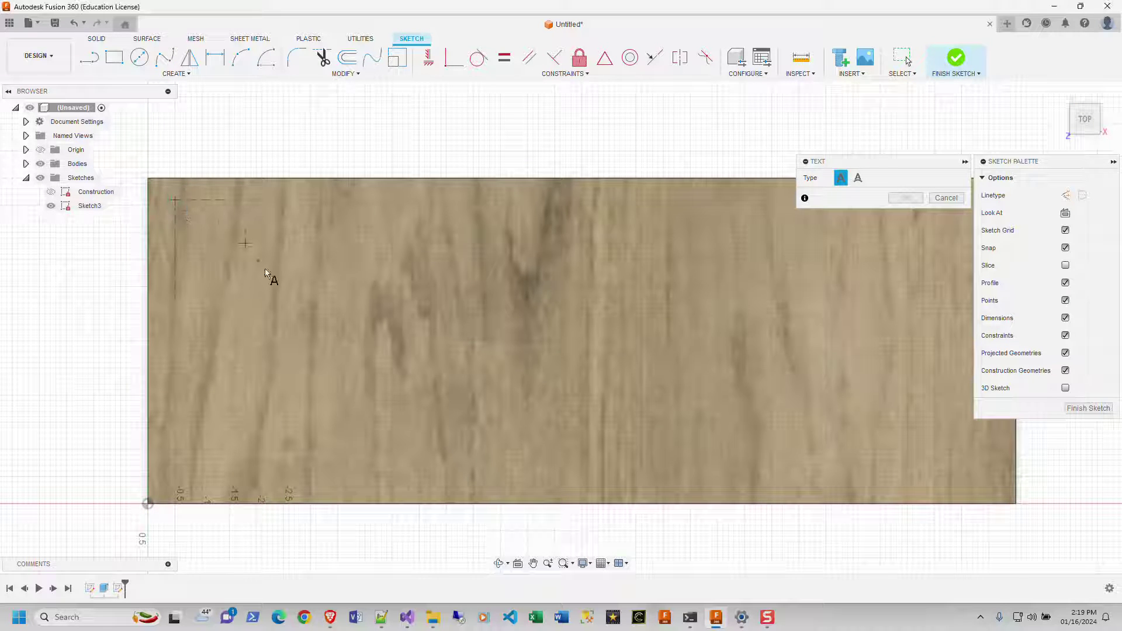
Step: Size the frame across the board and add FAMILY in bold Times New Roman, 2.65 in tall
left_click(988, 480)
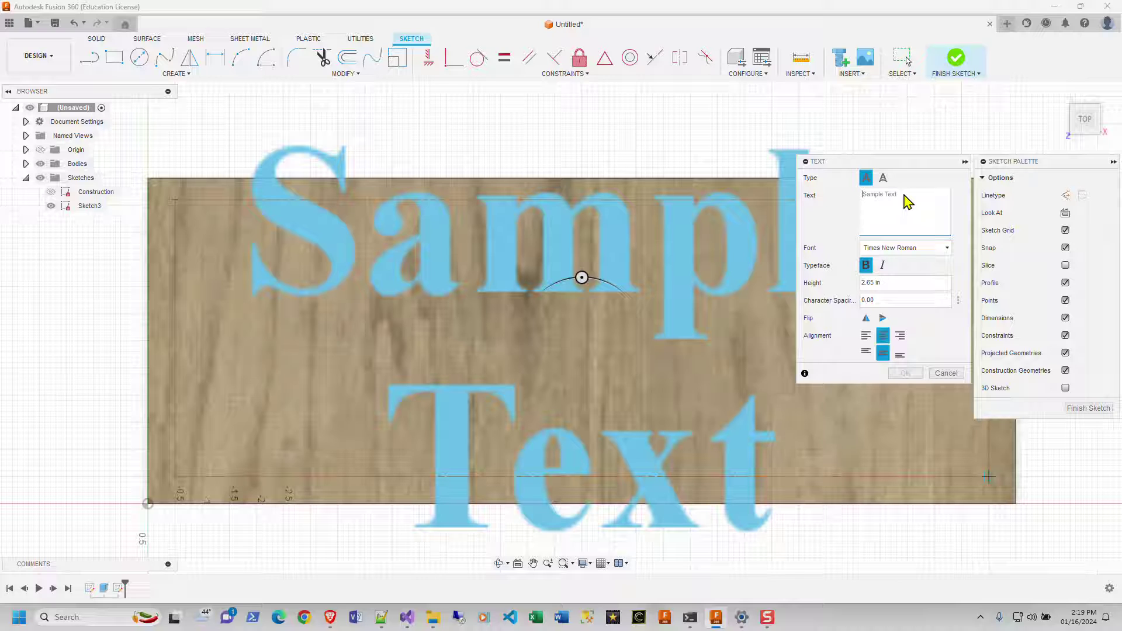
type("FAMILY")
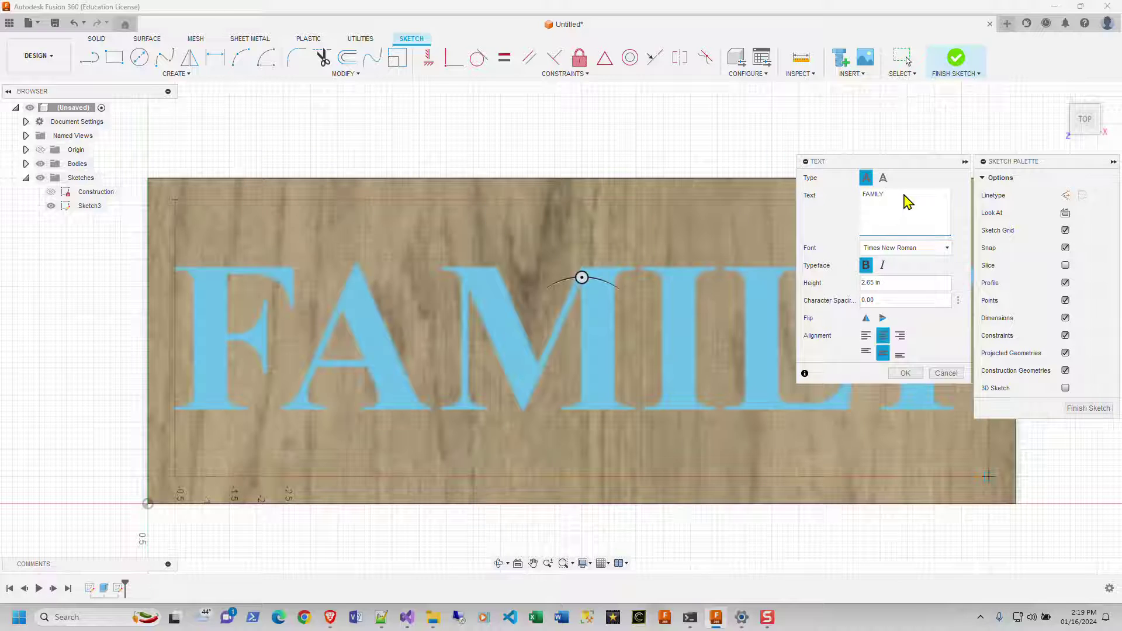
left_click_drag(926, 163, 856, 42)
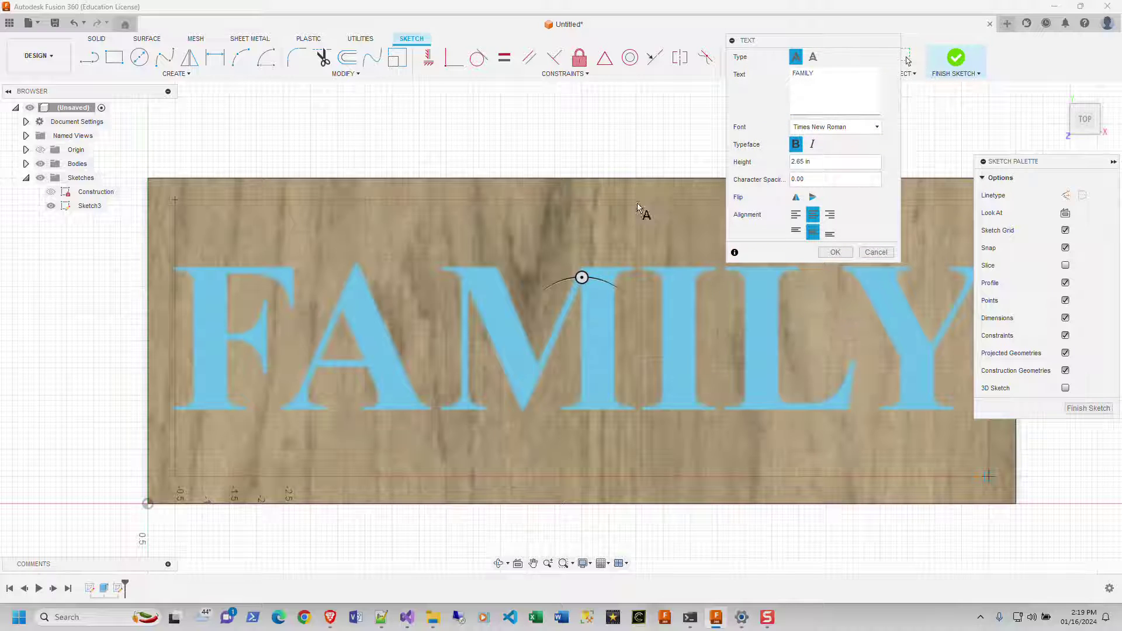
scroll(630, 252, "down", 2)
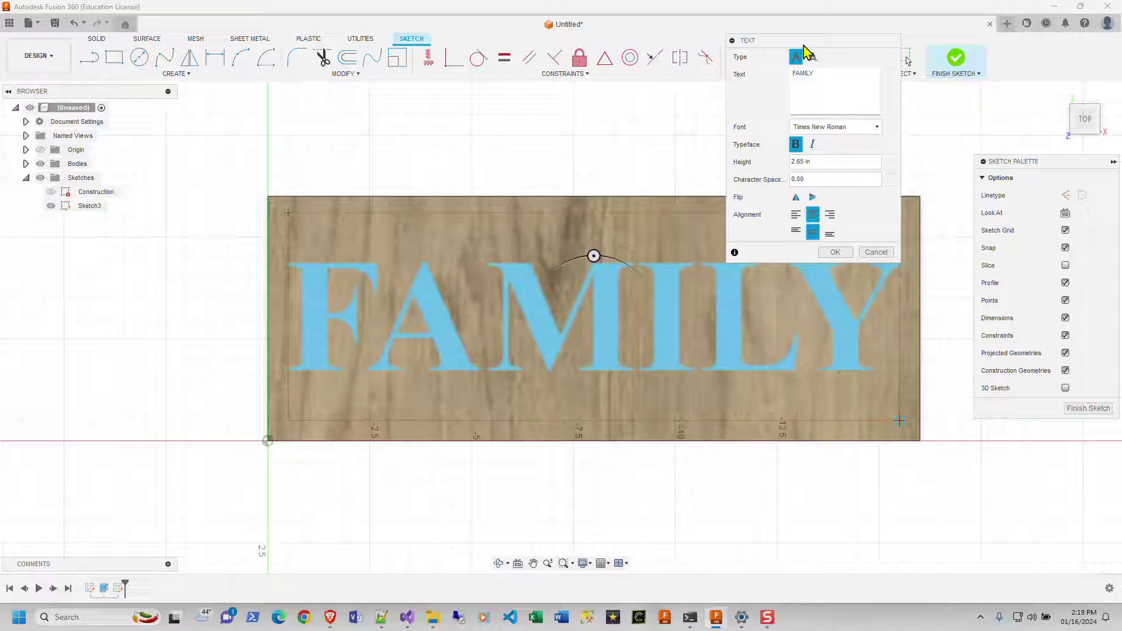
left_click_drag(805, 45, 987, 29)
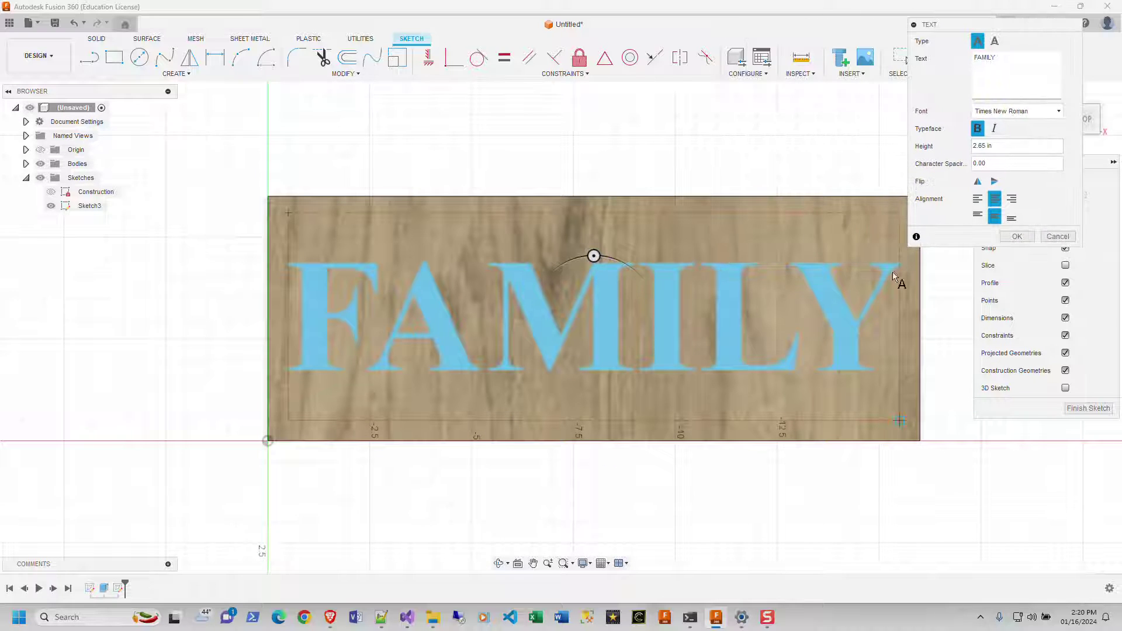
left_click(1017, 236)
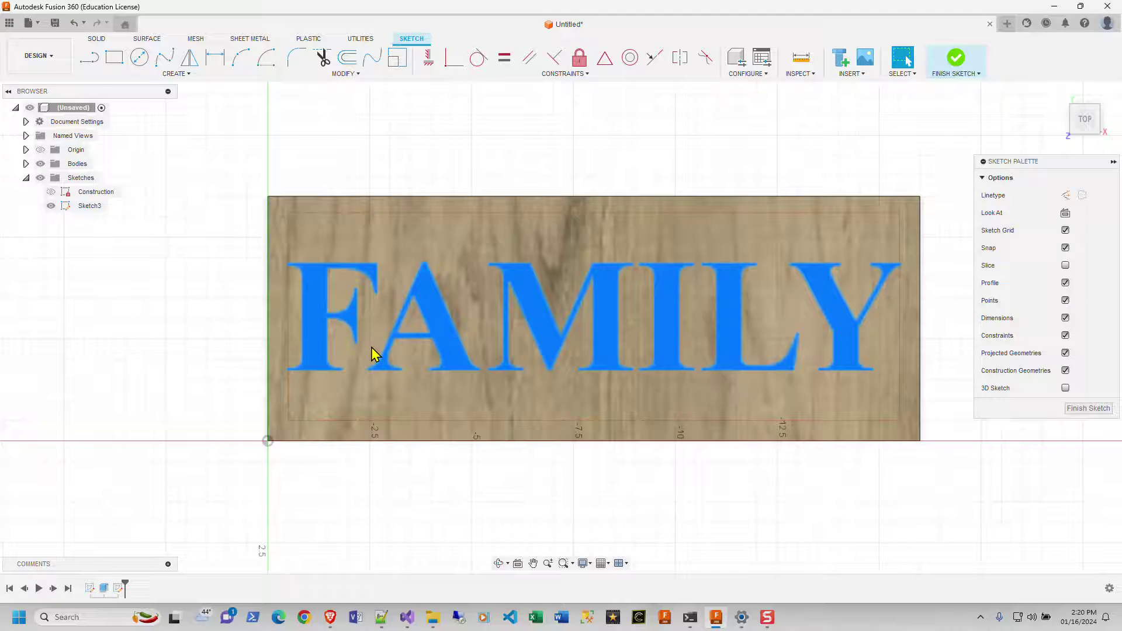
middle_click_drag(372, 353, 338, 303, "shift")
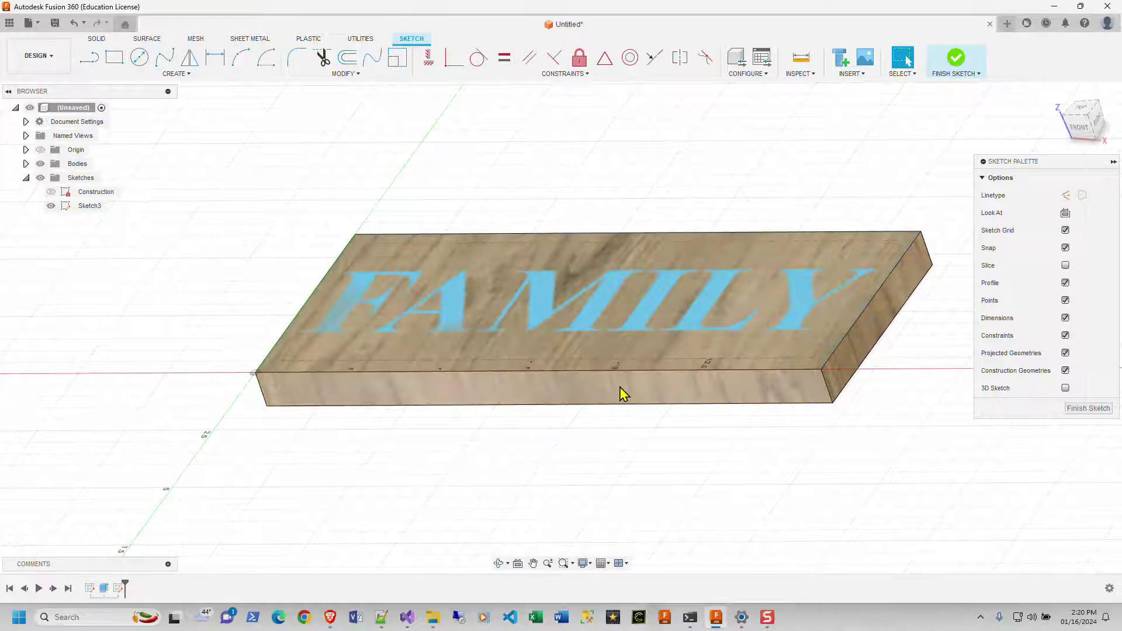
middle_click_drag(621, 395, 649, 412, "shift")
left_click(1083, 119)
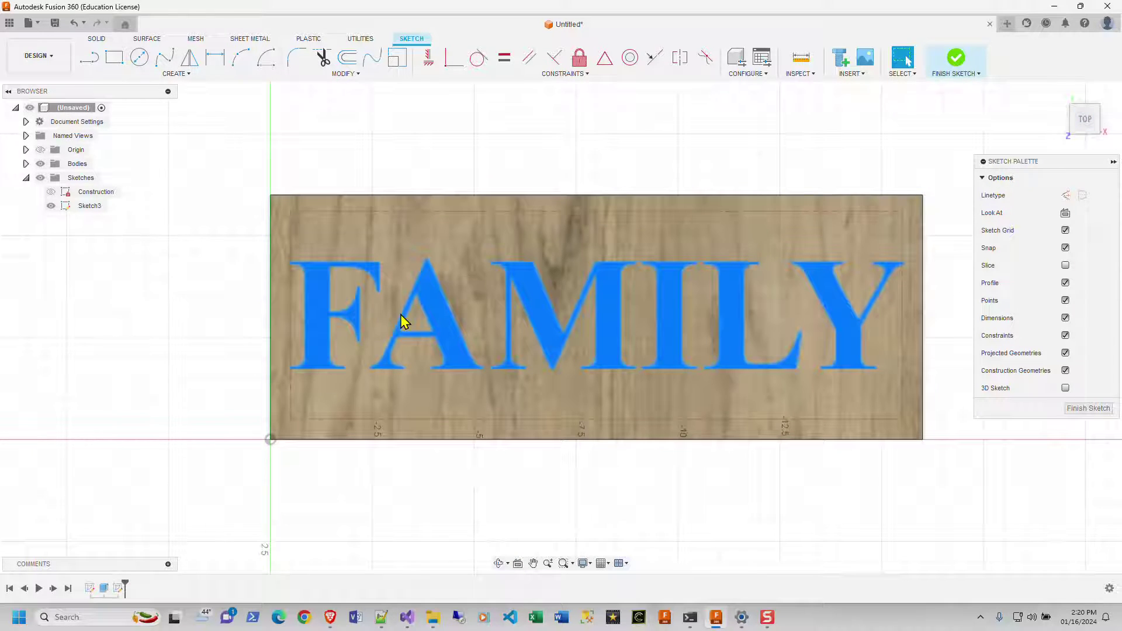
double_click(319, 311)
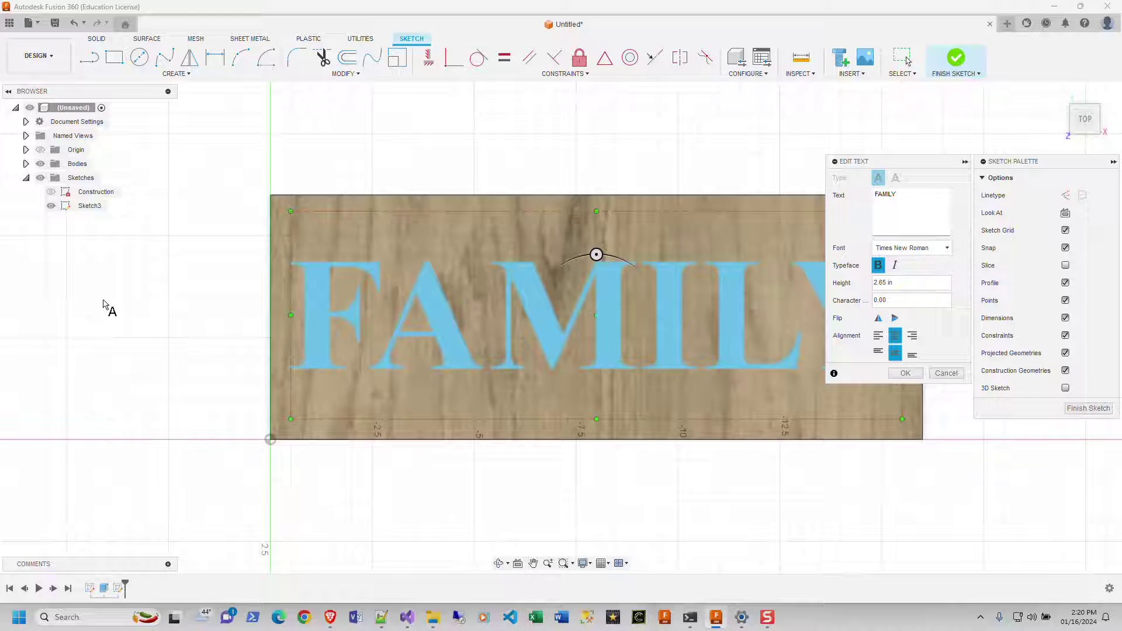
left_click(952, 374)
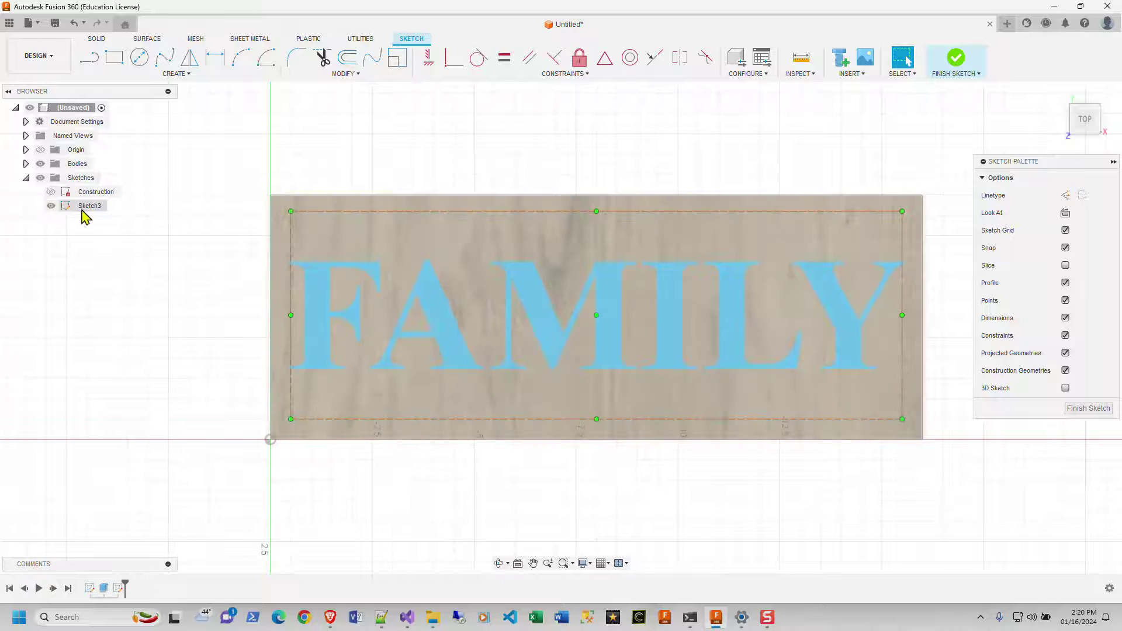
left_click(327, 292)
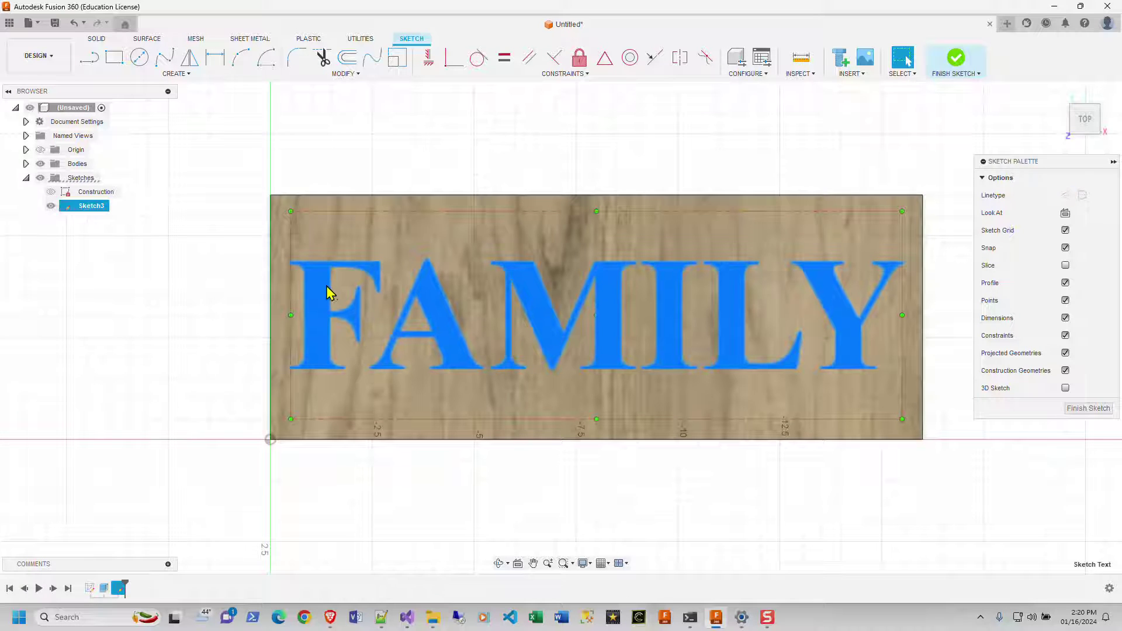
Step: Explode the FAMILY text and select all six letter profiles F, A, M, I, L, Y
right_click(436, 299)
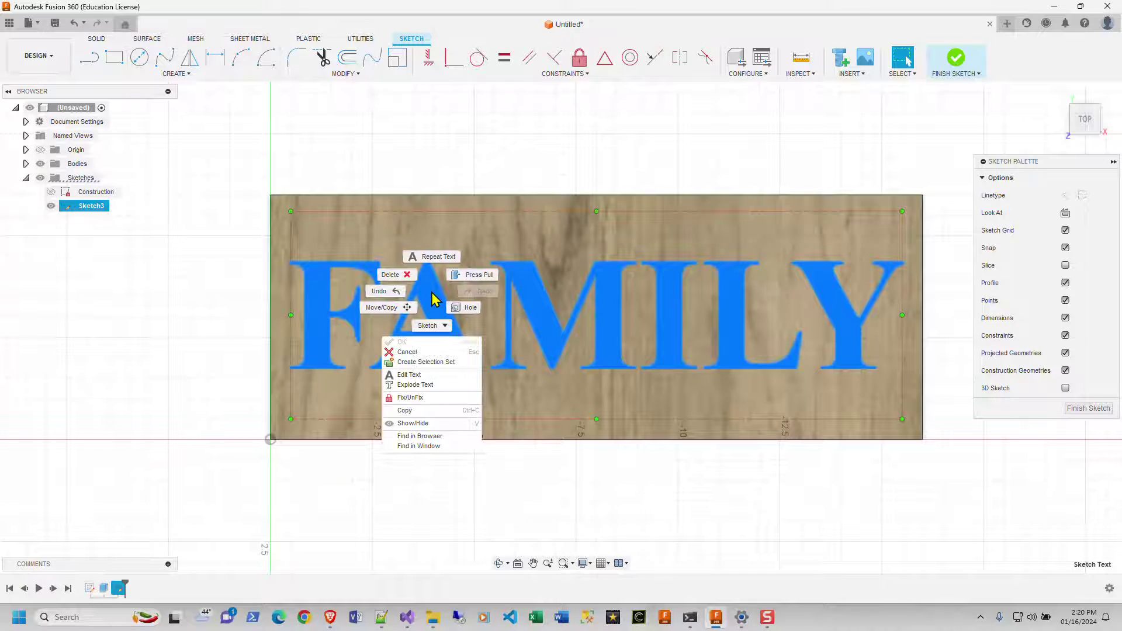
left_click(439, 385)
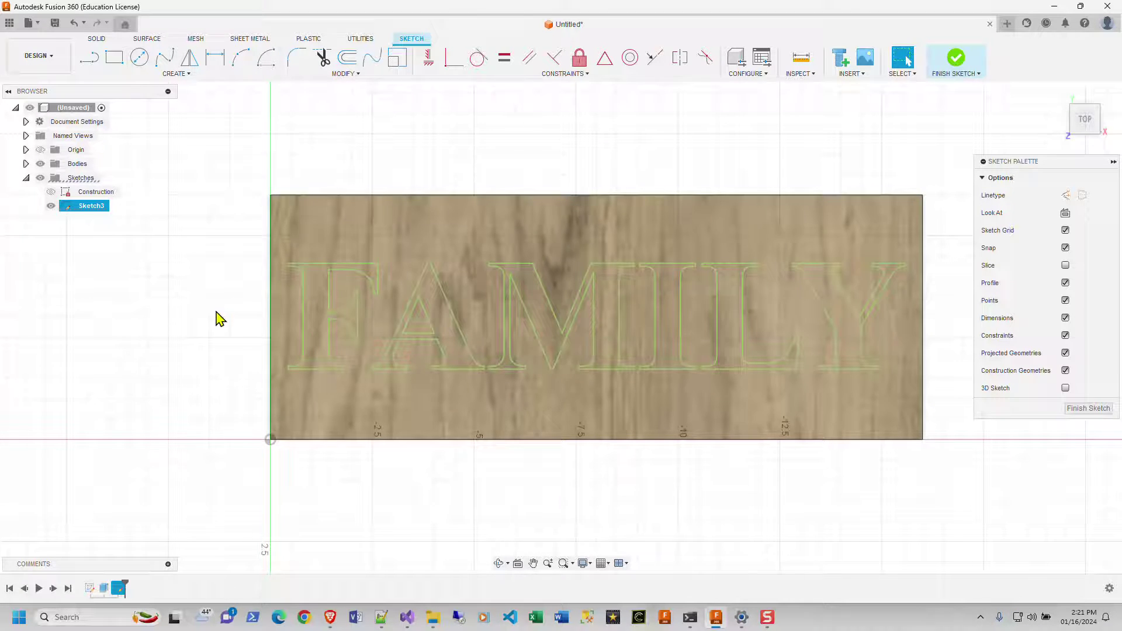
left_click(319, 323)
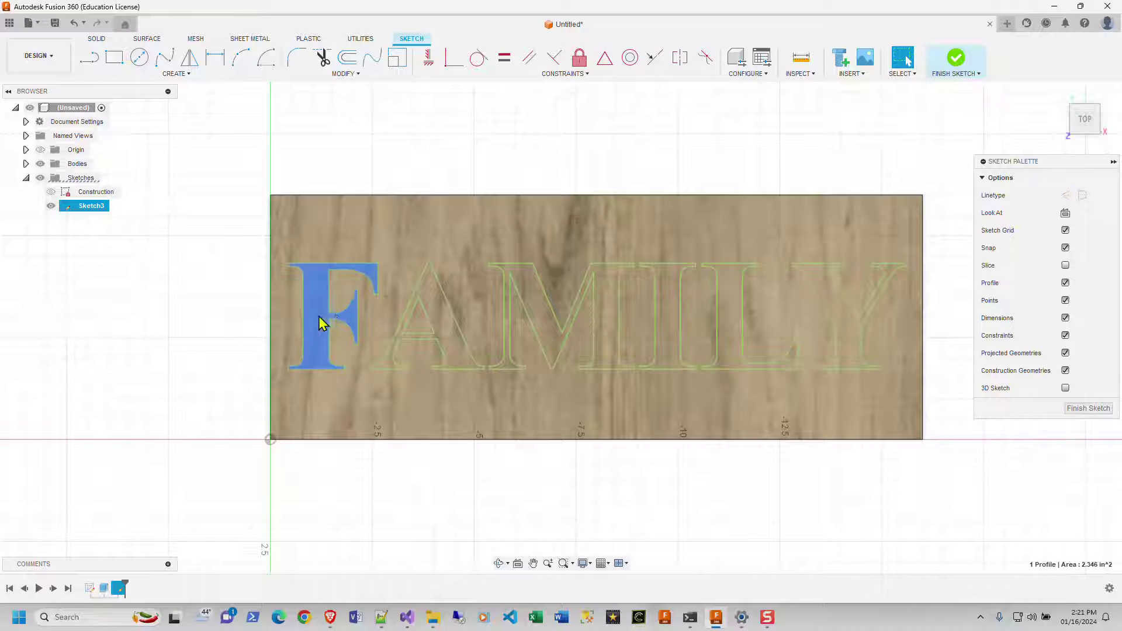
left_click(446, 310, "shift")
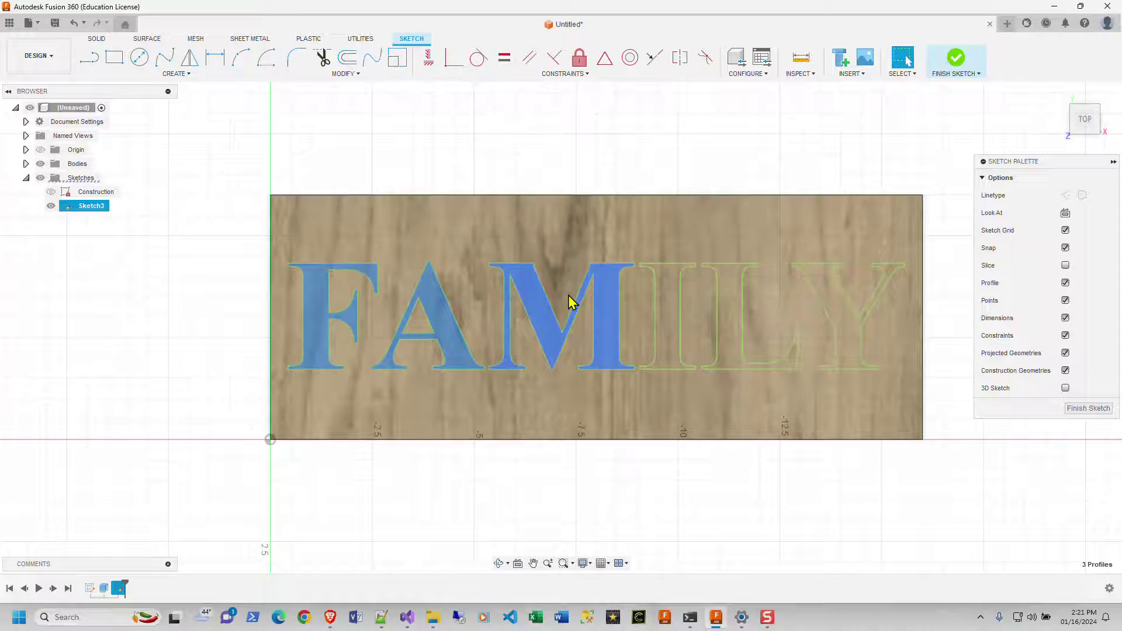
left_click_drag(568, 296, 845, 303)
left_click(26, 163)
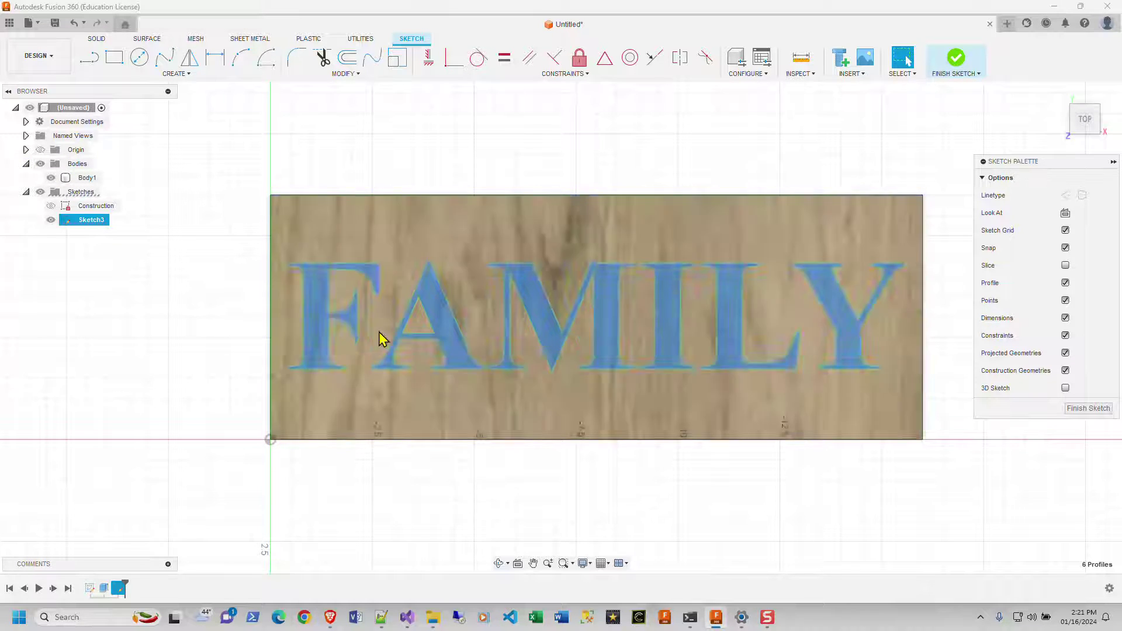
Step: Extrude the selected letter profiles 1 in with the New Body operation
right_click(320, 318)
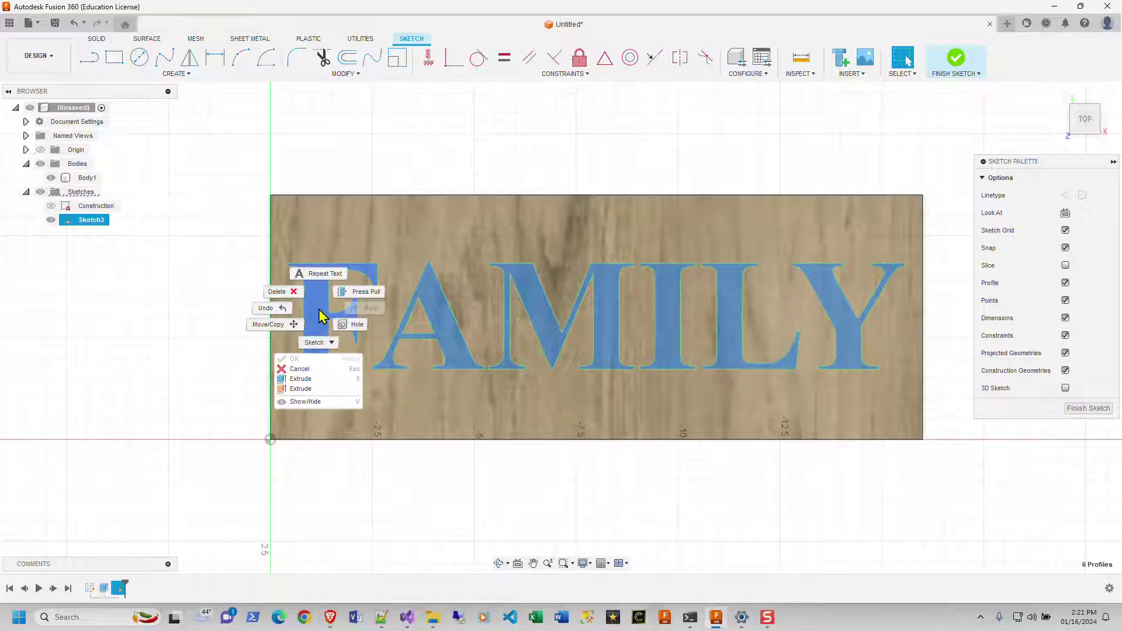
left_click(320, 380)
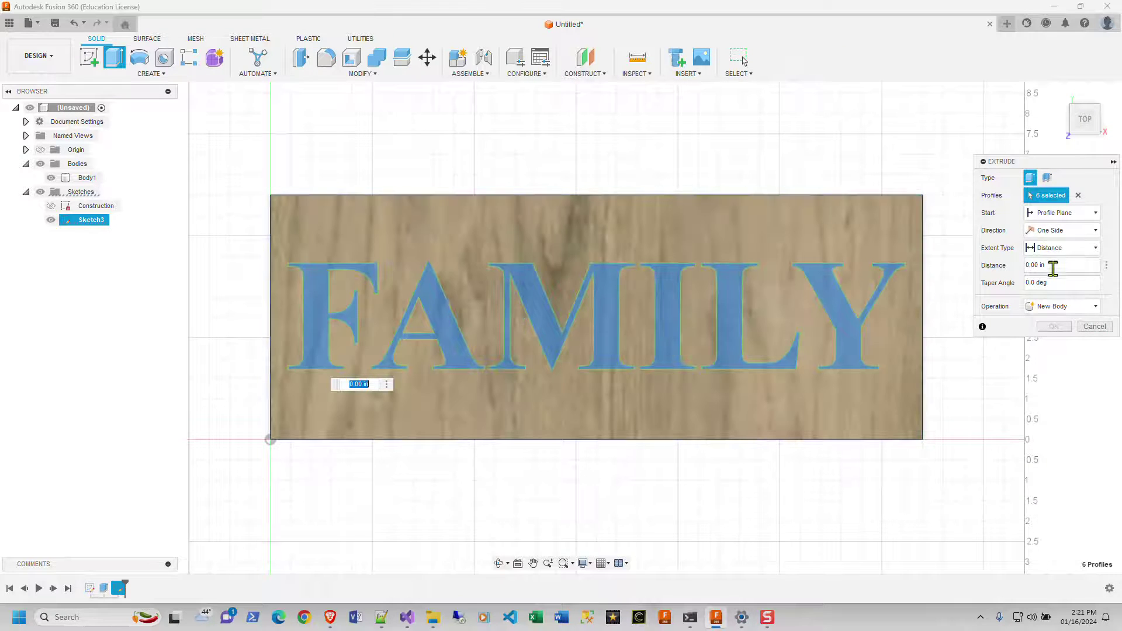
left_click(1056, 265)
type("1")
left_click(1052, 307)
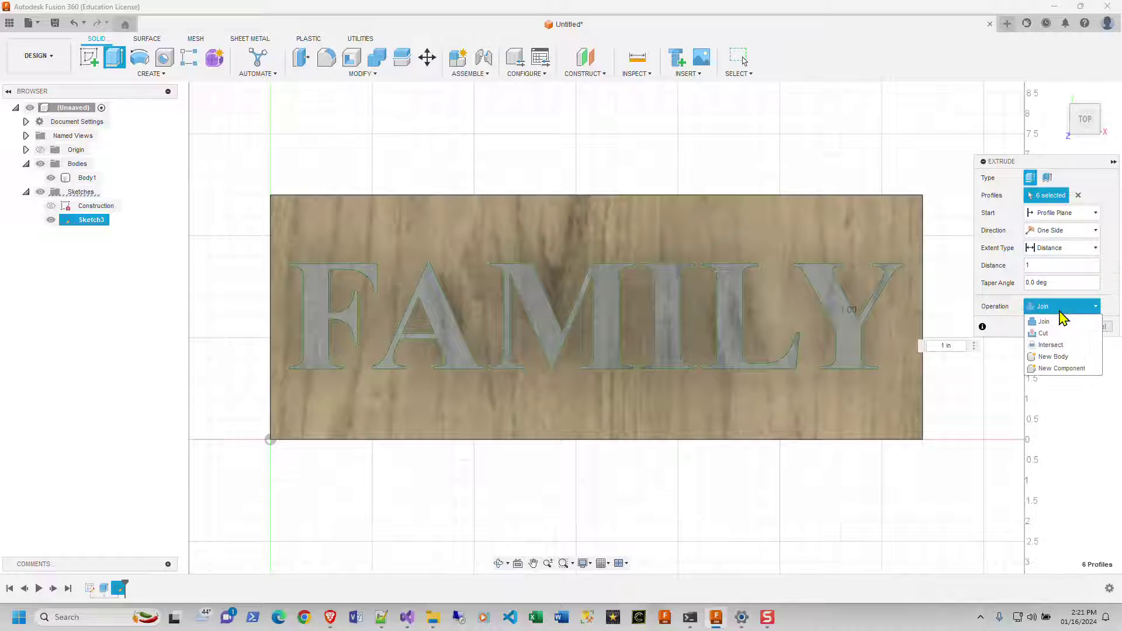
left_click(1065, 356)
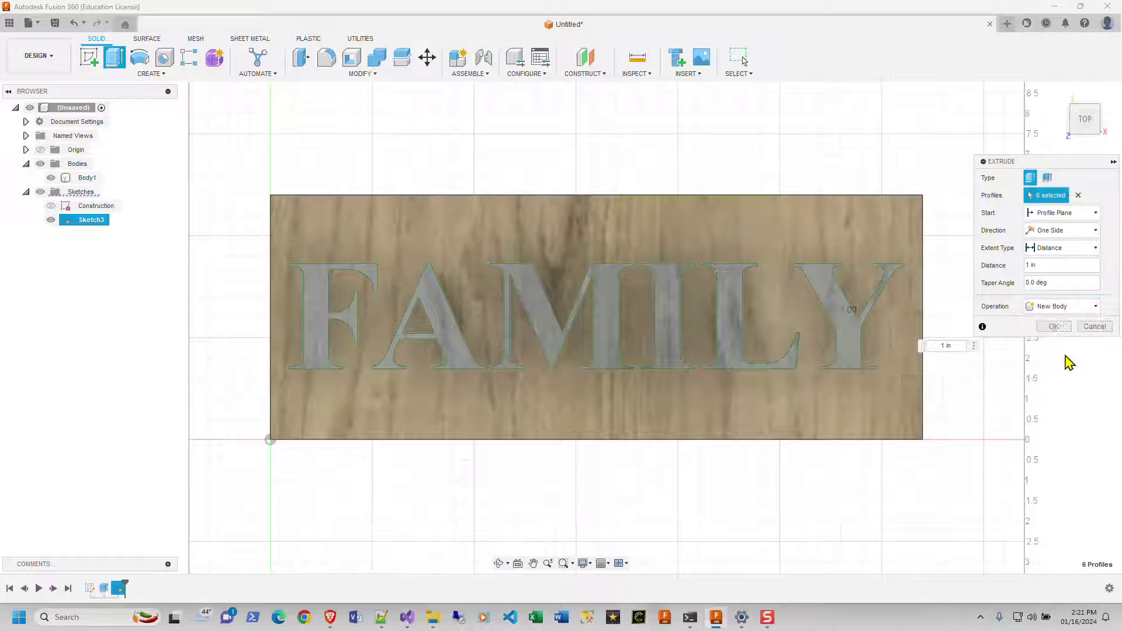
Step: Commit the letter extrude and rename the Body1 plank to Construction
left_click(1056, 326)
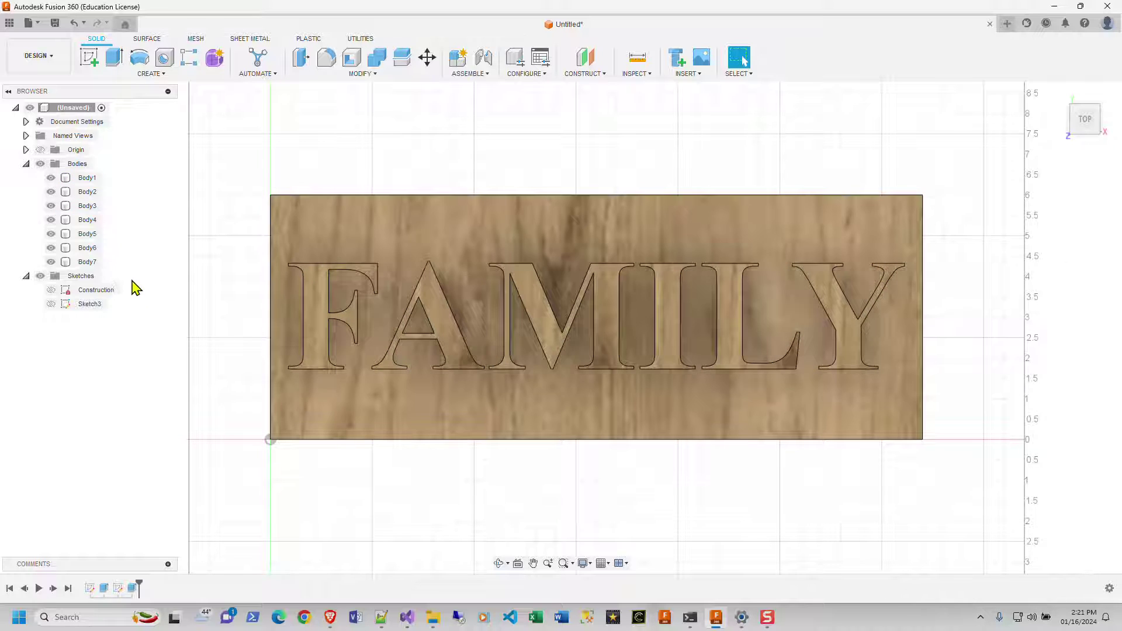
left_click(77, 179)
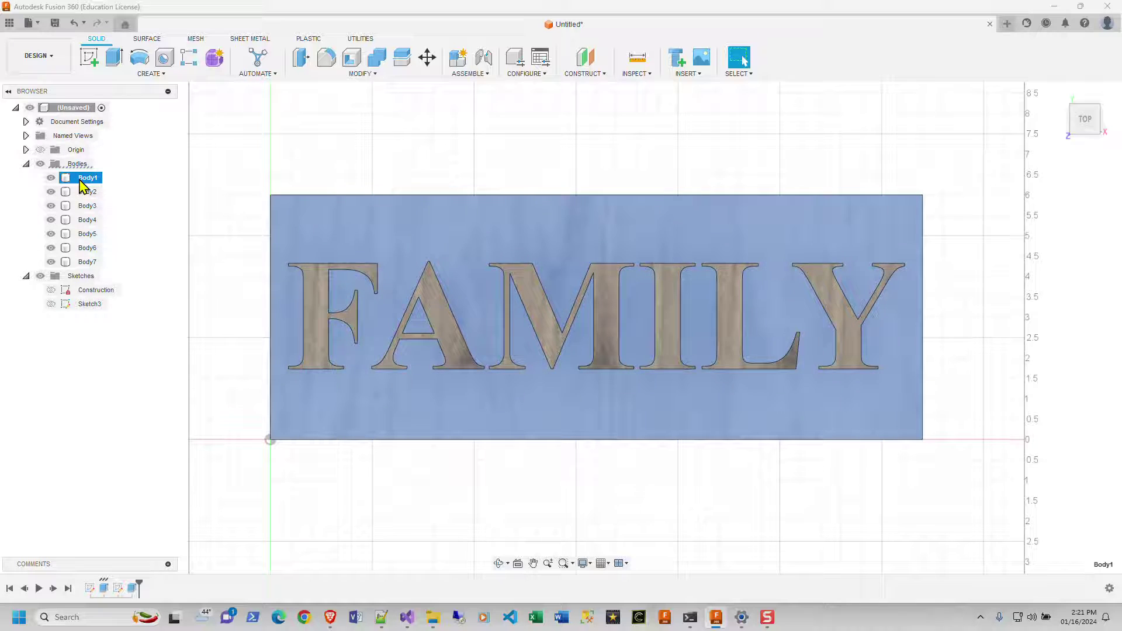
double_click(80, 178)
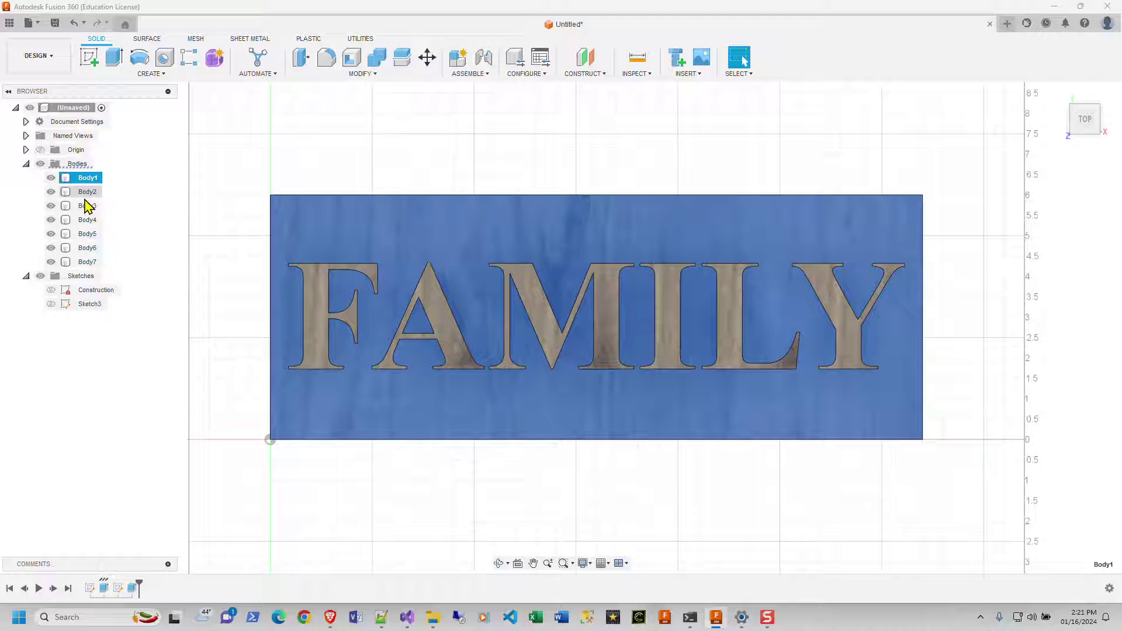
left_click(85, 193)
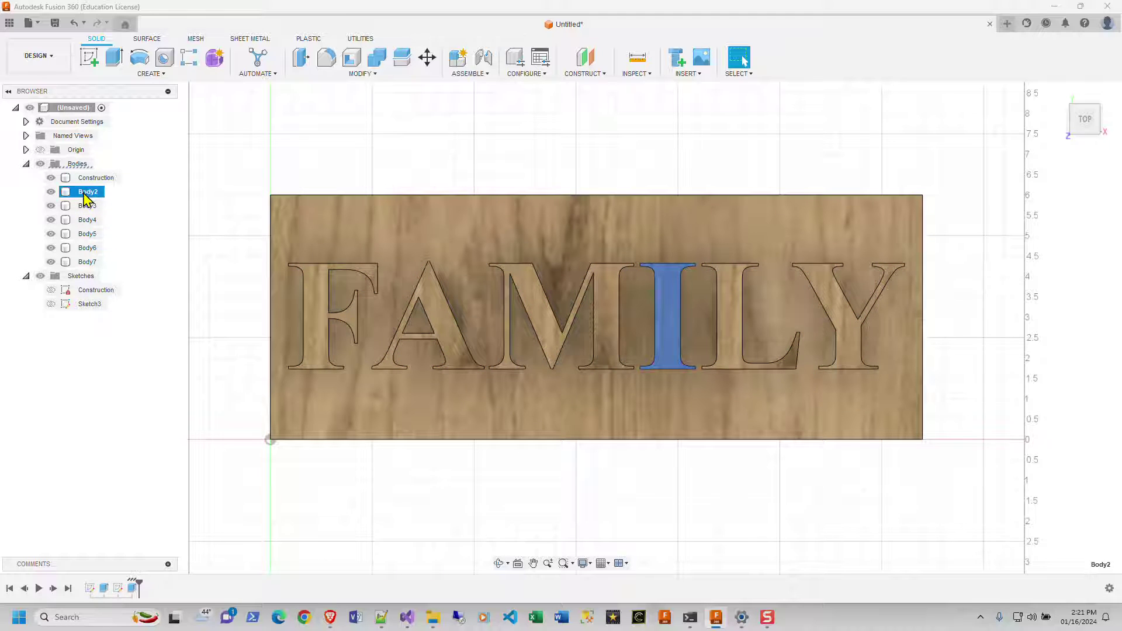
Step: Rename the first letter bodies F, I and L
left_click(86, 206)
double_click(83, 207)
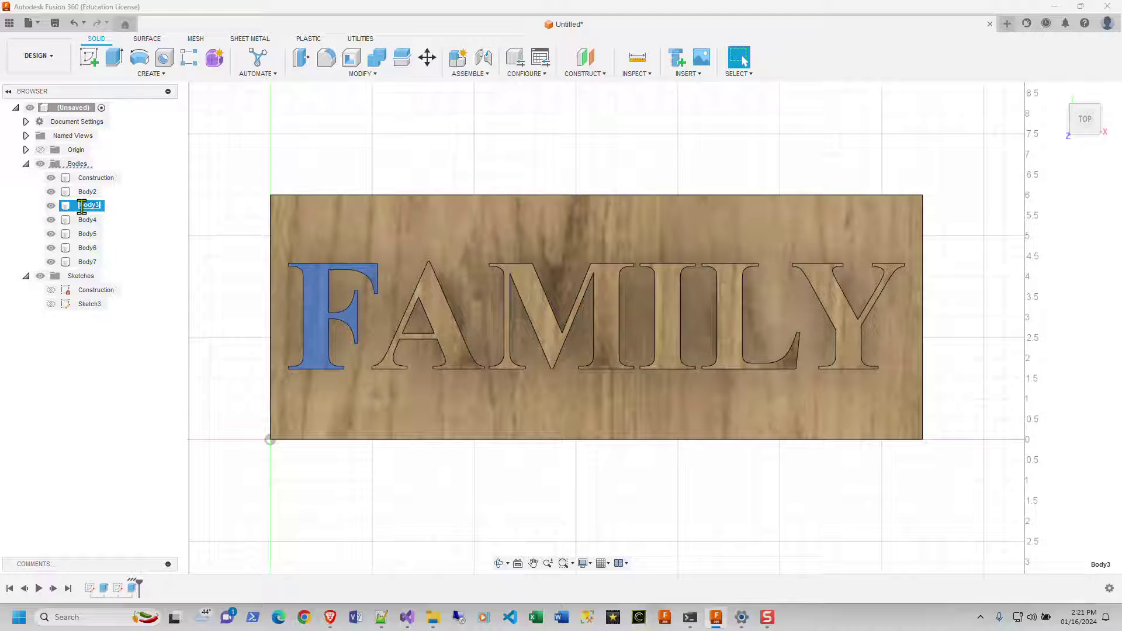
type("F")
left_click(83, 194)
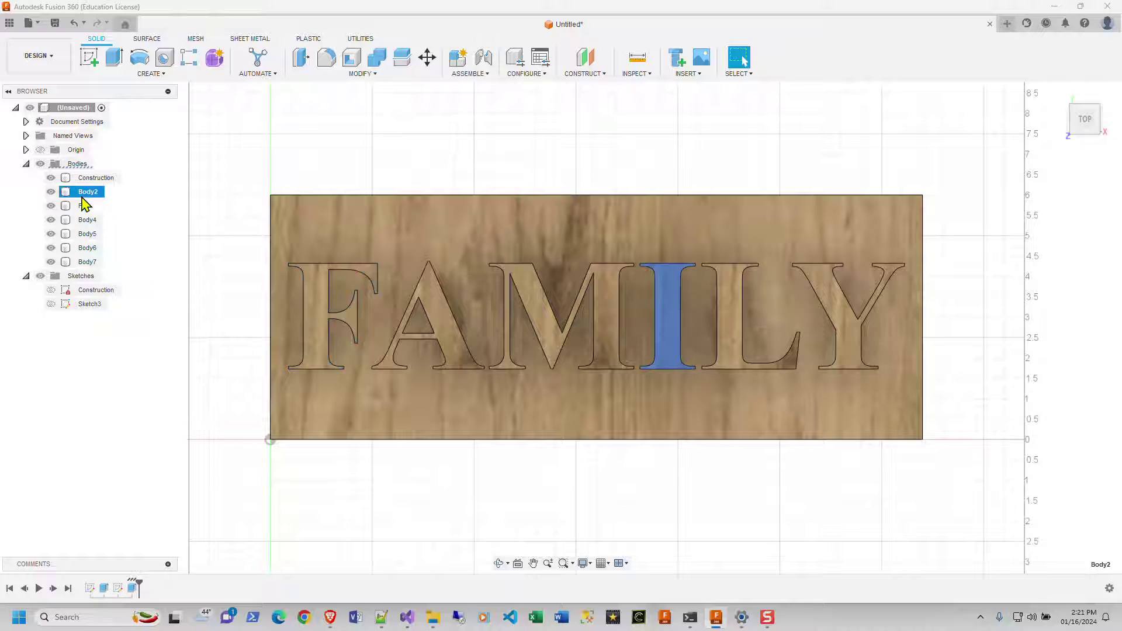
type("I")
left_click(86, 220)
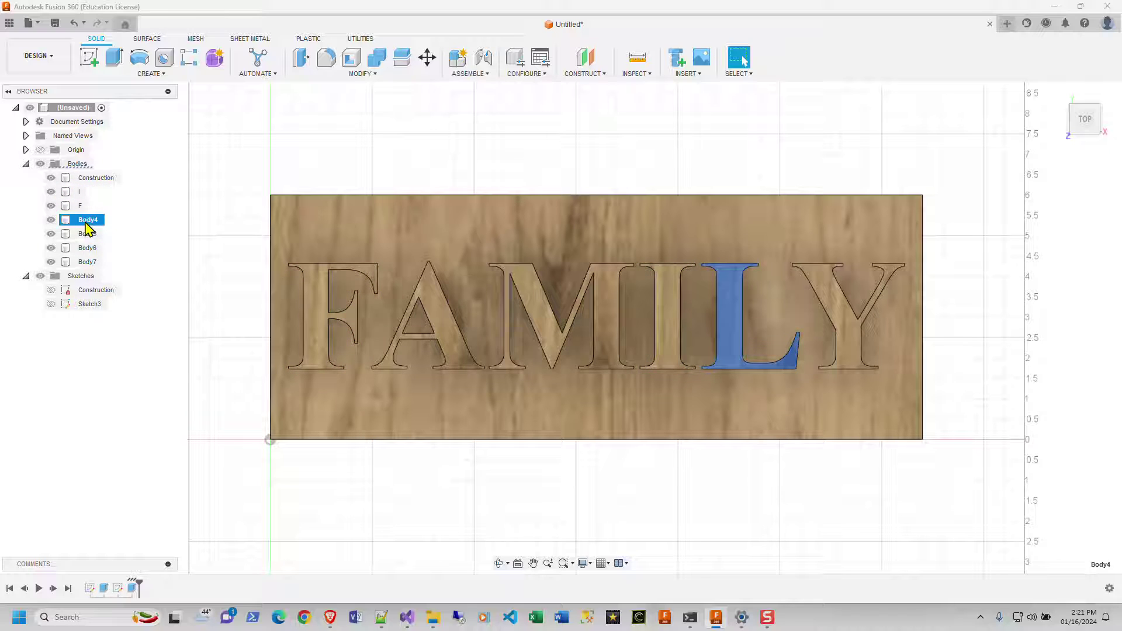
double_click(85, 219)
type("L")
Step: Rename the remaining letter bodies M, A and Y
left_click(84, 233)
double_click(83, 234)
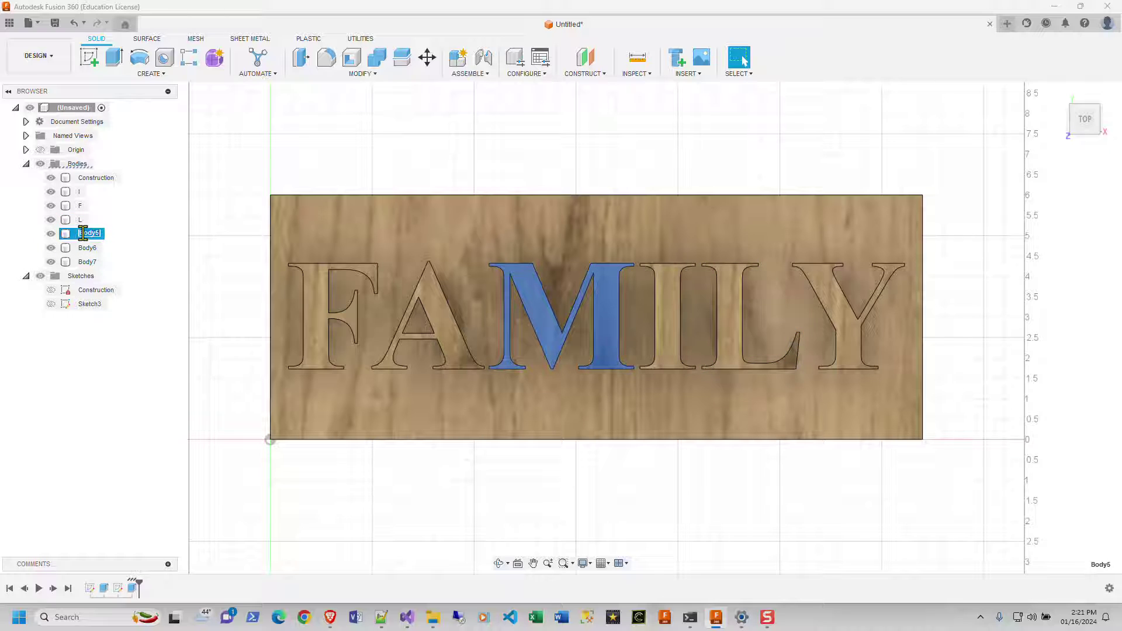
type("M")
left_click(82, 247)
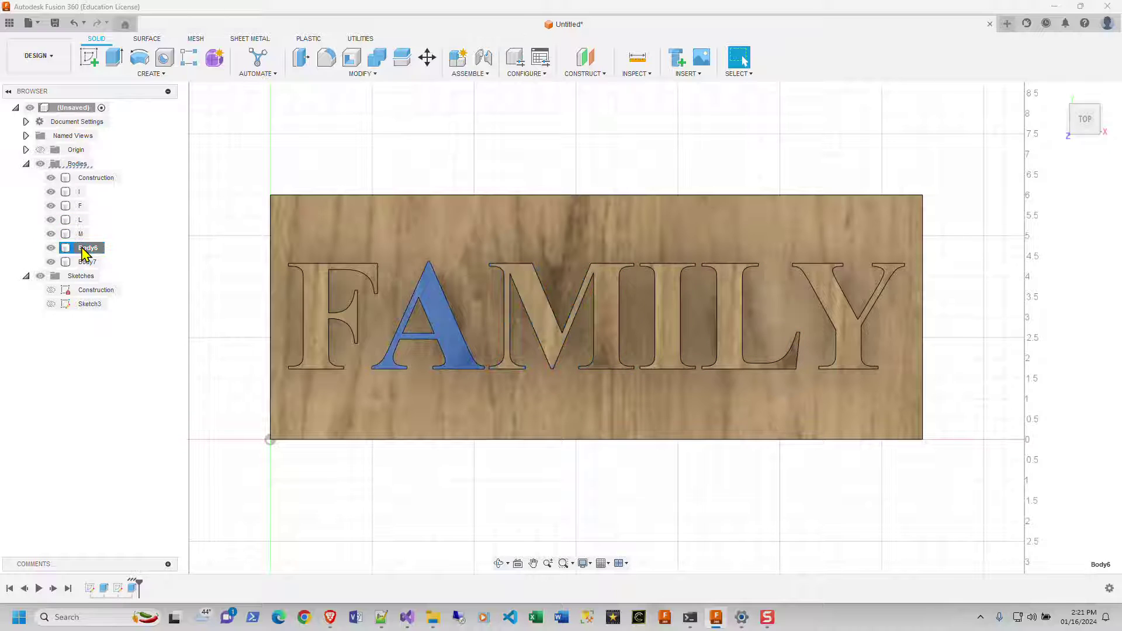
double_click(83, 248)
type("A")
left_click(85, 261)
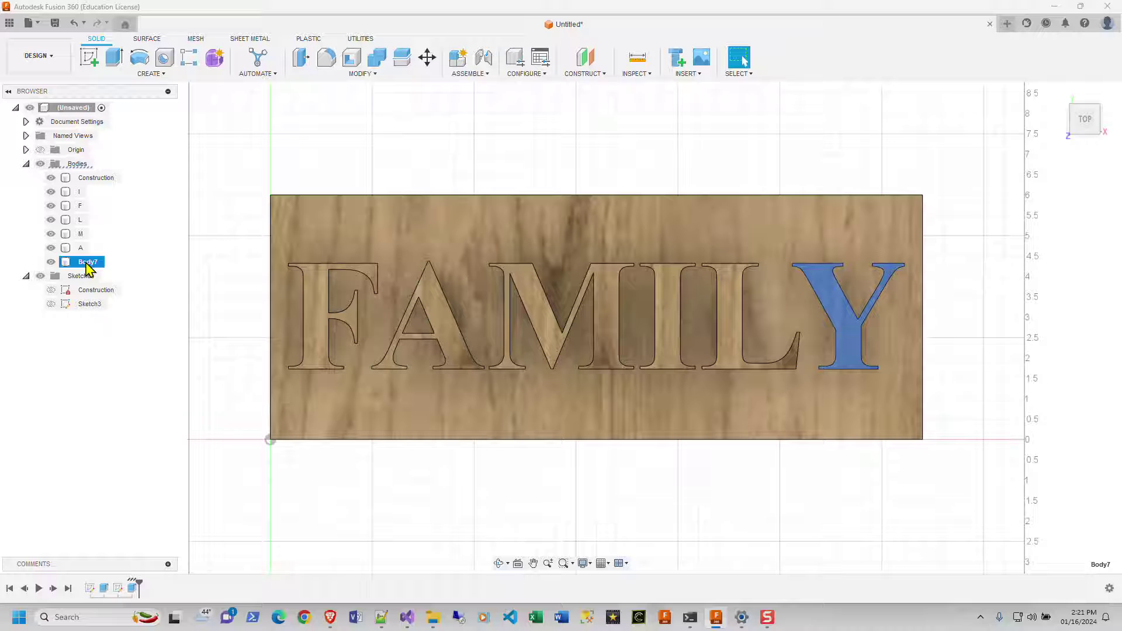
double_click(86, 262)
left_click(96, 290)
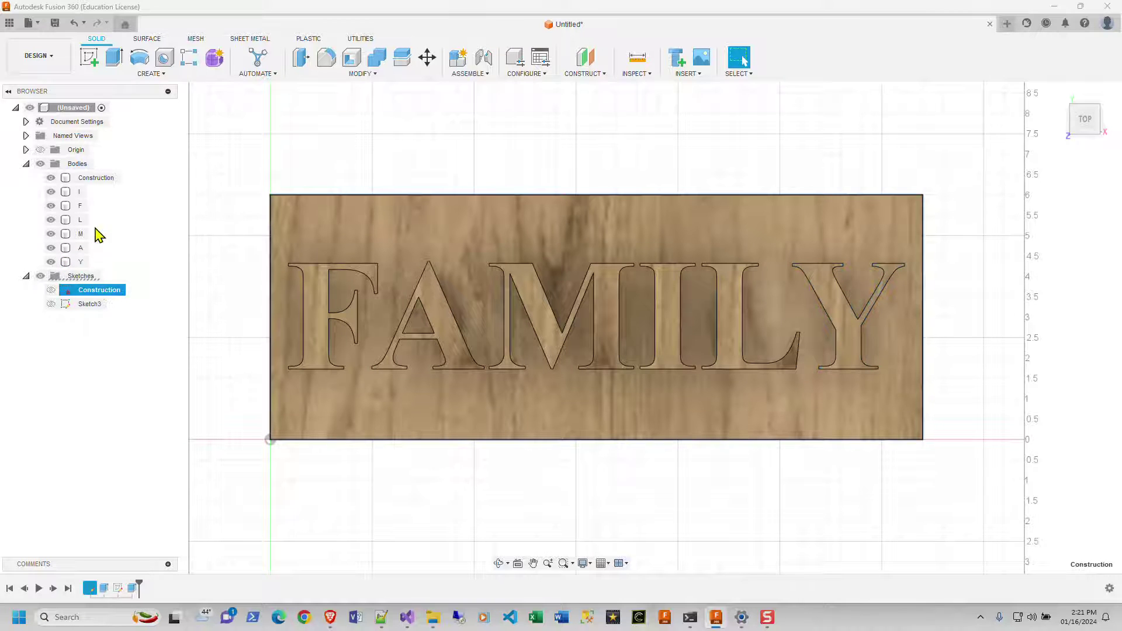
Step: Reorder the letter bodies so F, A and M come first in the Browser
left_click(68, 209)
left_click_drag(68, 215, 70, 193)
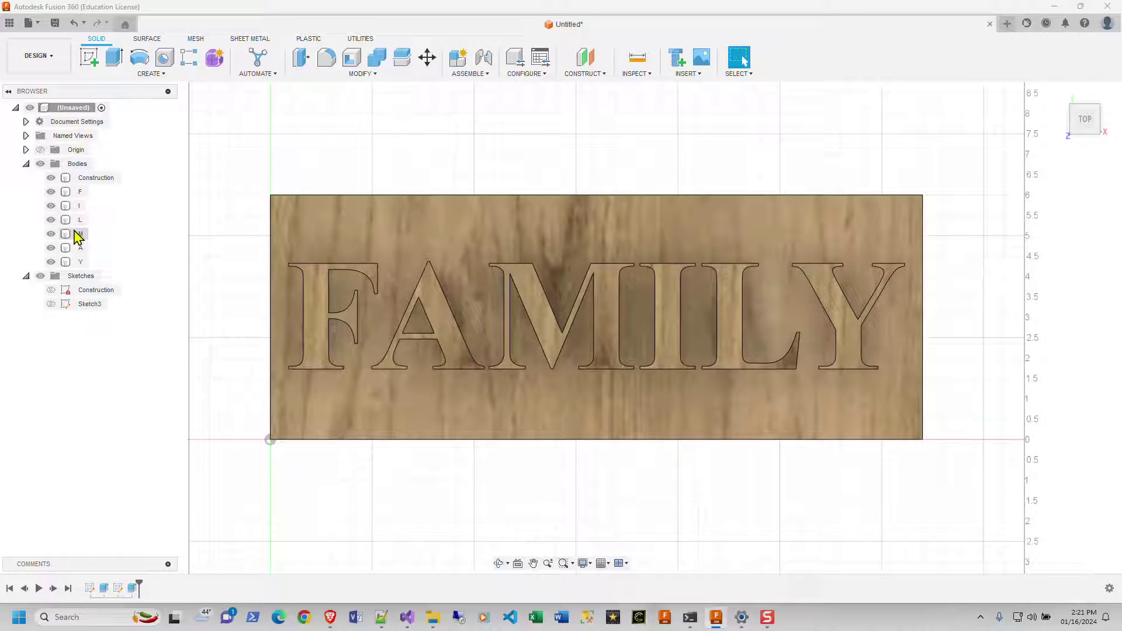
left_click_drag(70, 248, 72, 206)
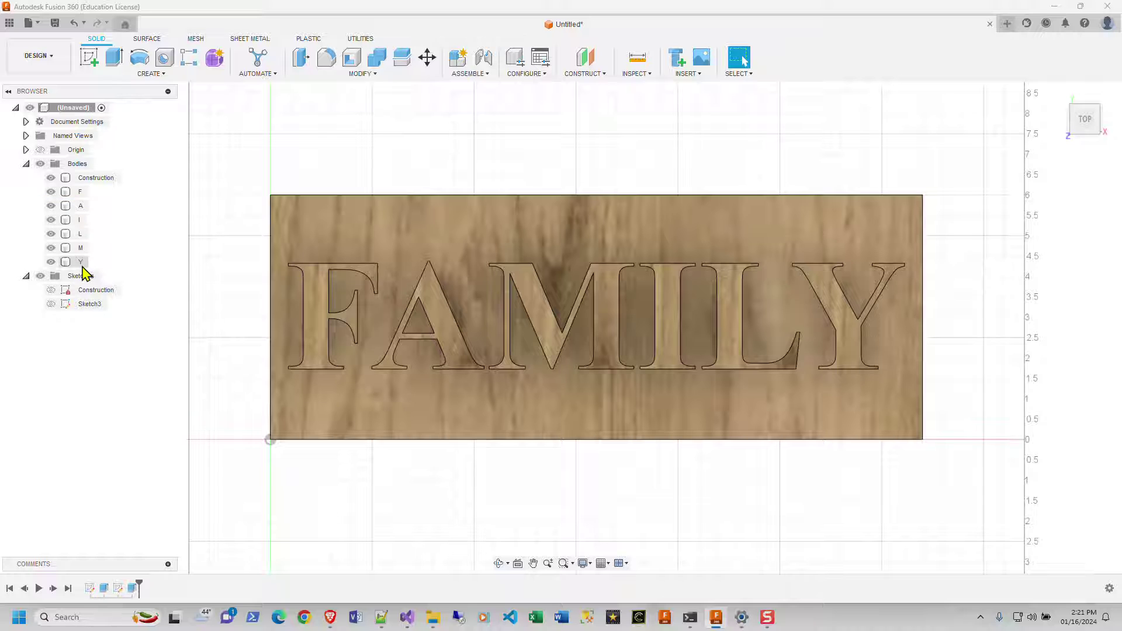
left_click_drag(70, 250, 71, 222)
Step: Select the F, A, M and I letter faces on the sign
left_click(310, 296)
left_click(450, 304, "ctrl")
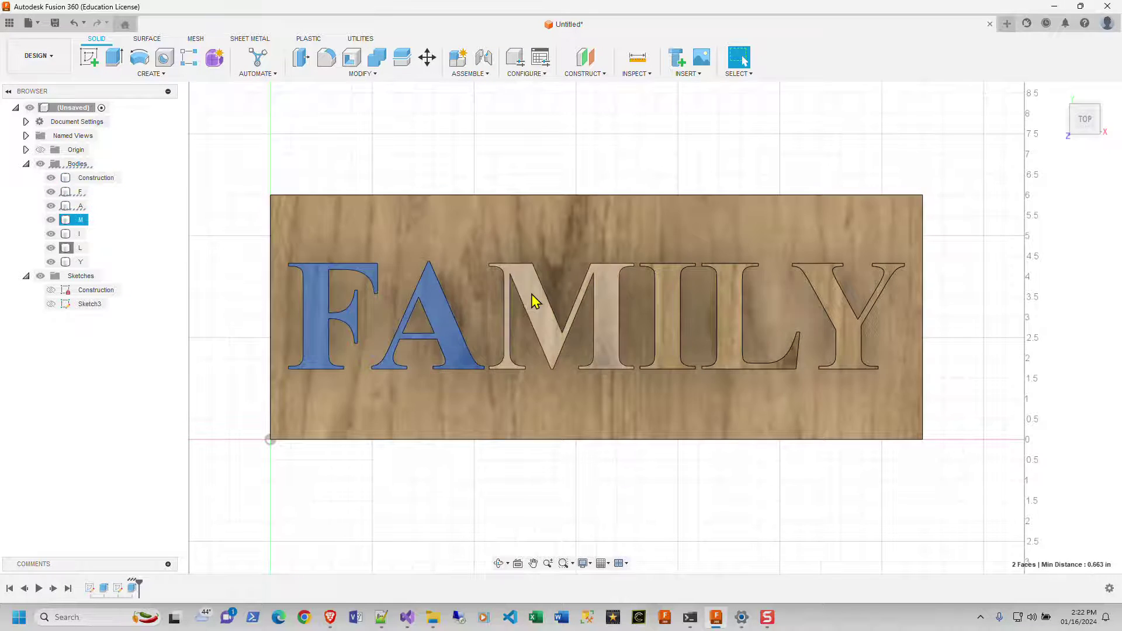
left_click(585, 301, "ctrl")
left_click(670, 303, "ctrl")
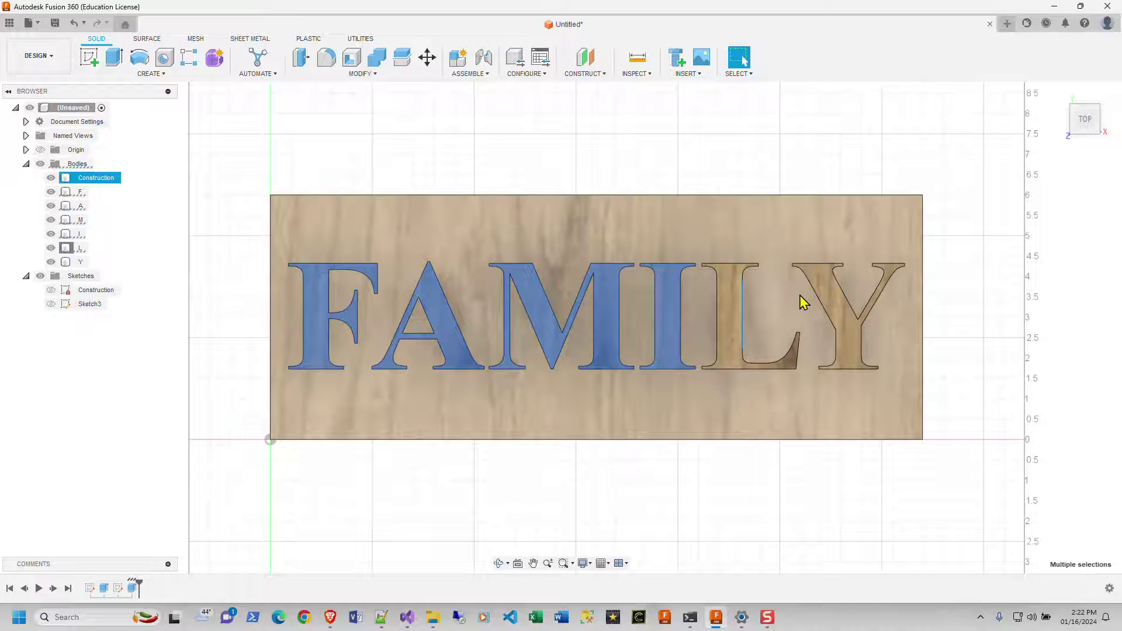
Step: Hide the Construction plate and non-uniformly scale the six letters with Y scale 5/2.65
left_click(51, 178)
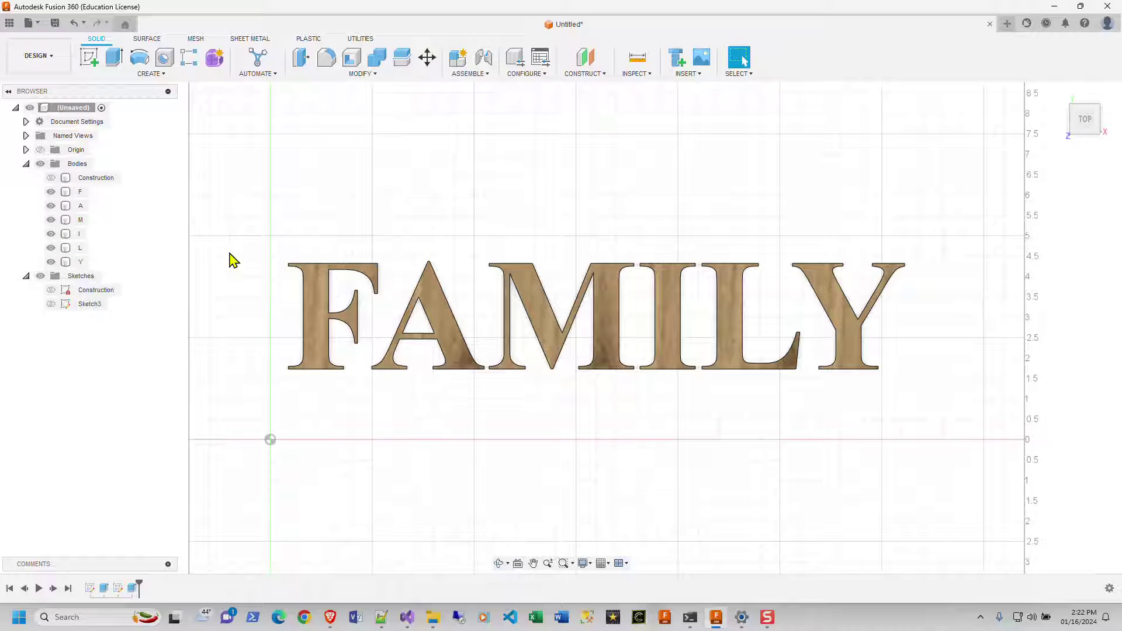
left_click_drag(258, 223, 980, 424)
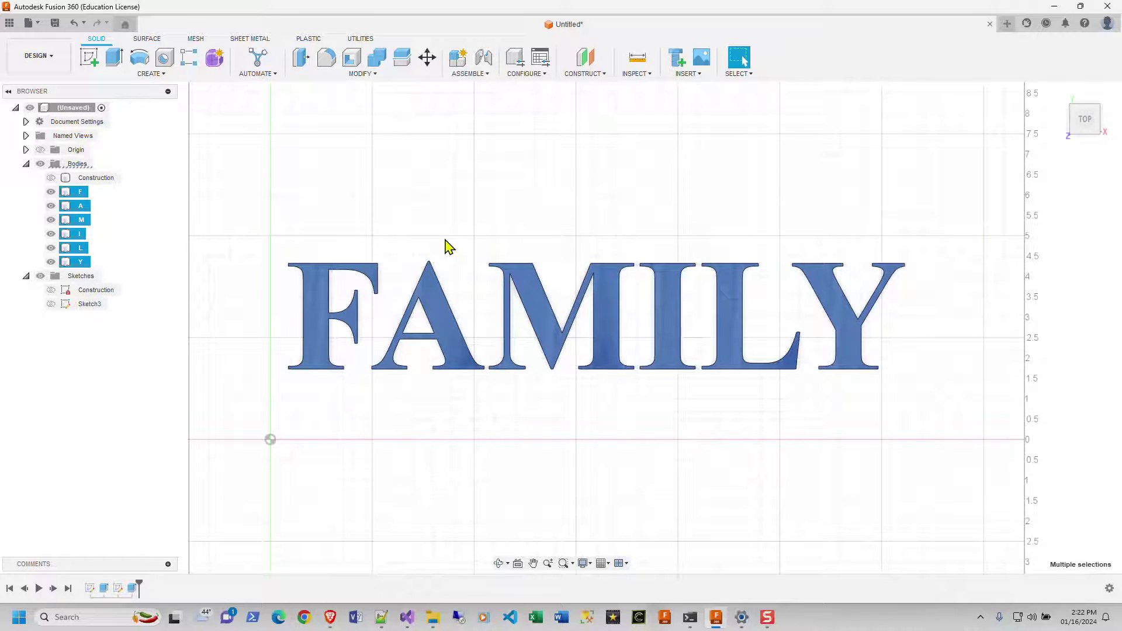
left_click(370, 80)
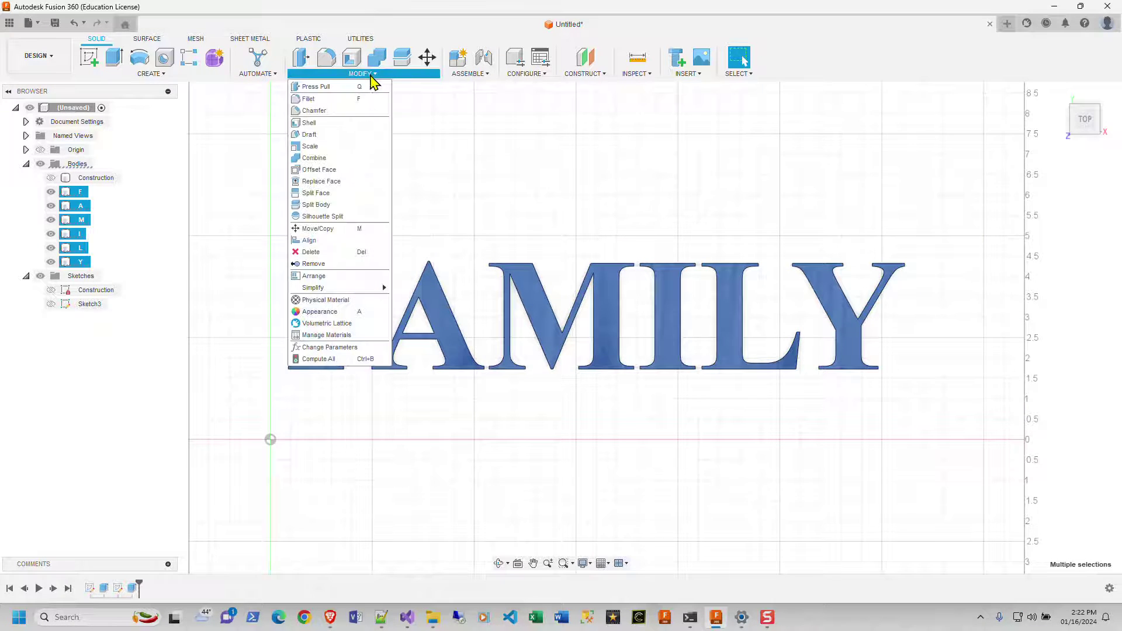
left_click(351, 159)
left_click(907, 198)
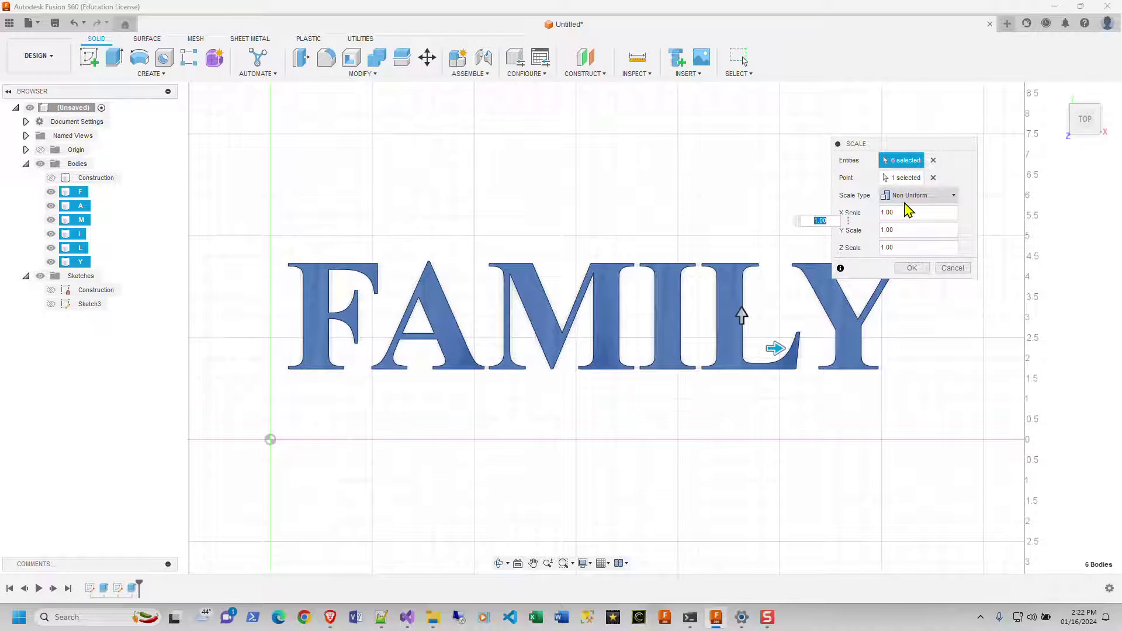
left_click(923, 211)
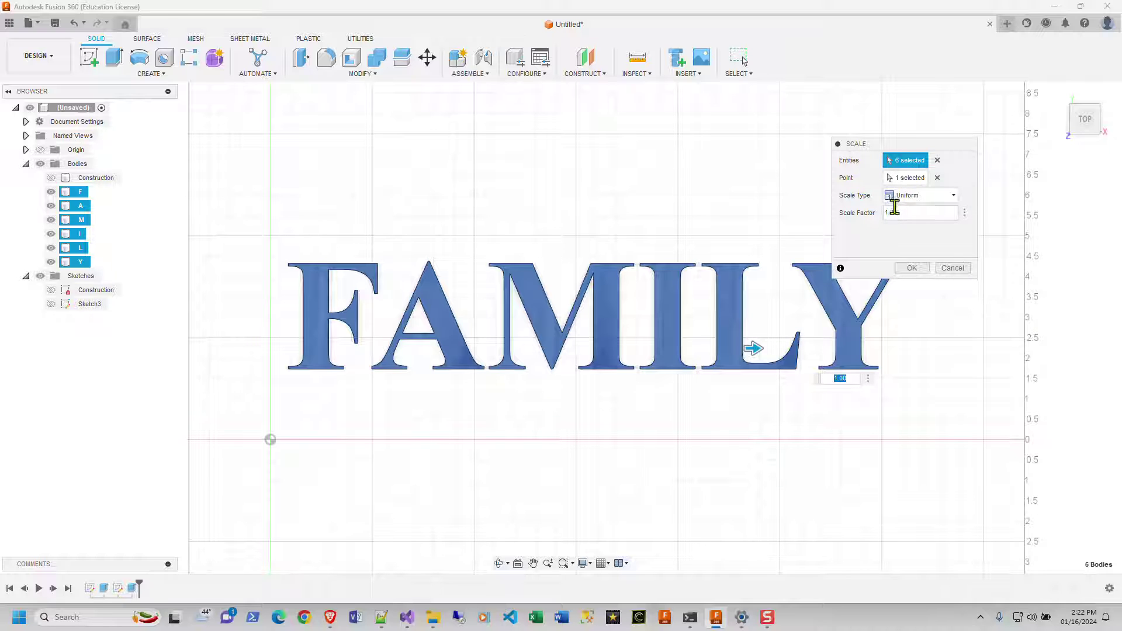
left_click(925, 196)
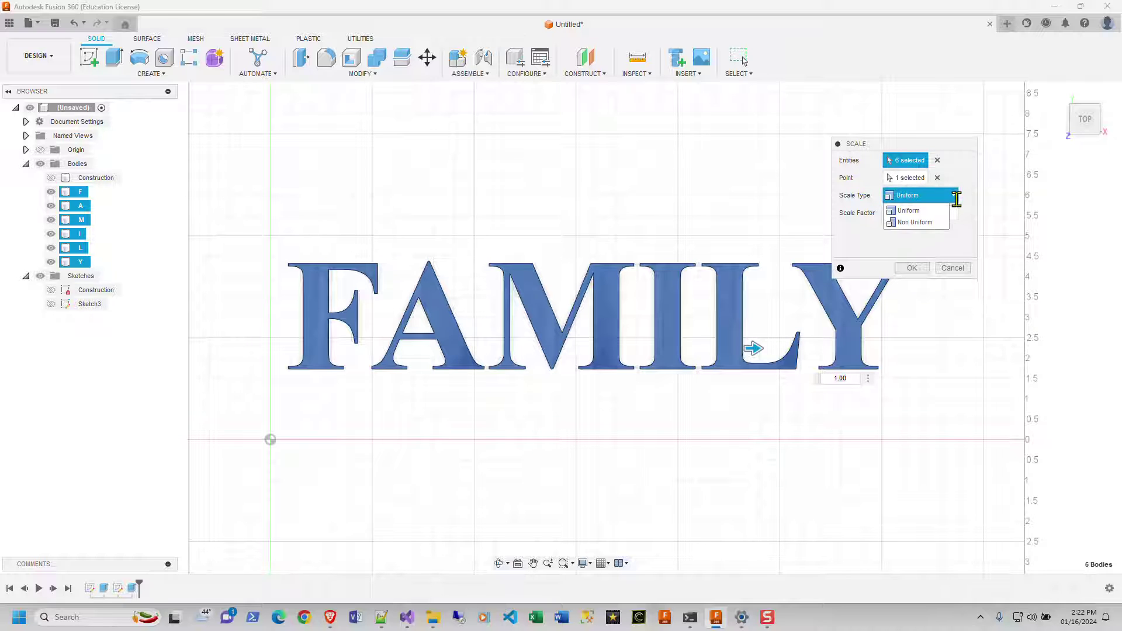
left_click(931, 225)
left_click_drag(897, 227, 882, 228)
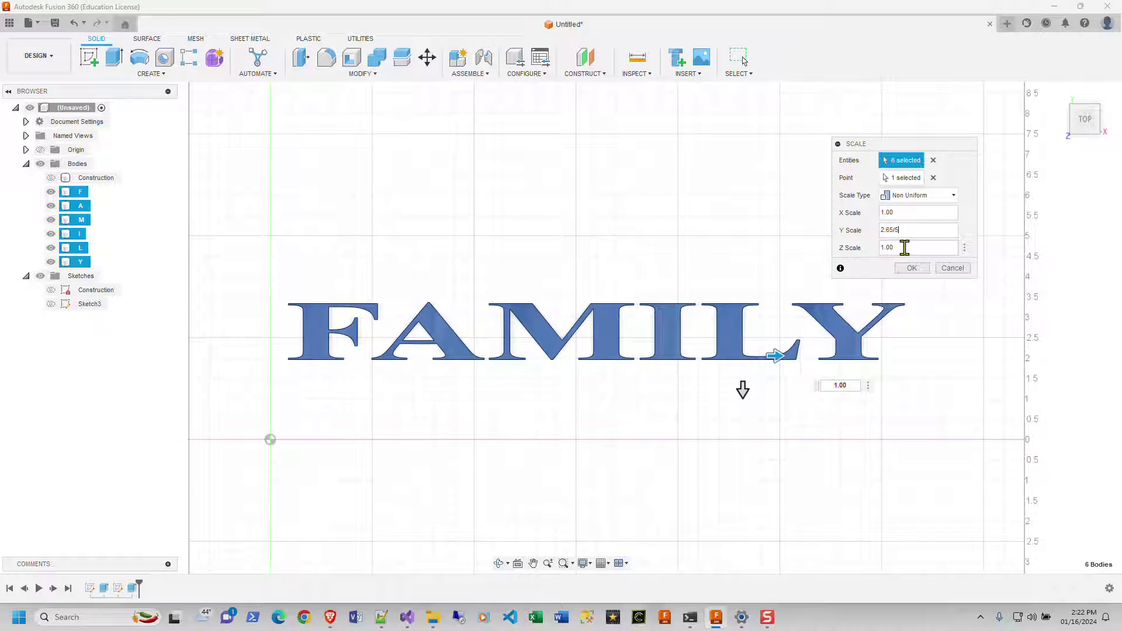
left_click_drag(905, 236, 859, 230)
type("5/2.65")
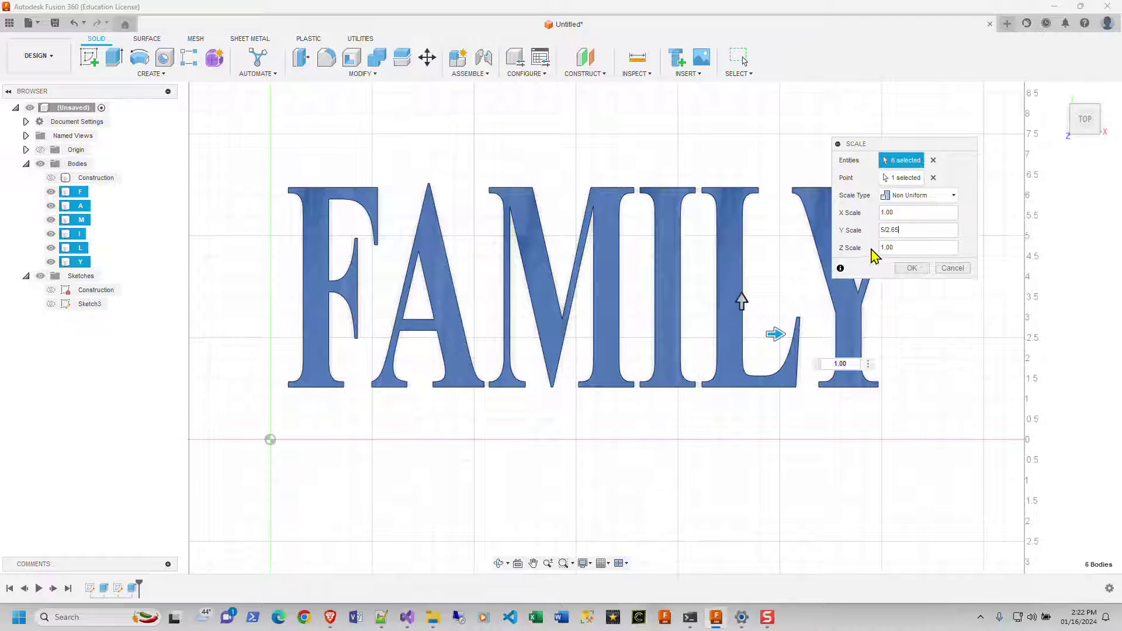
left_click(51, 290)
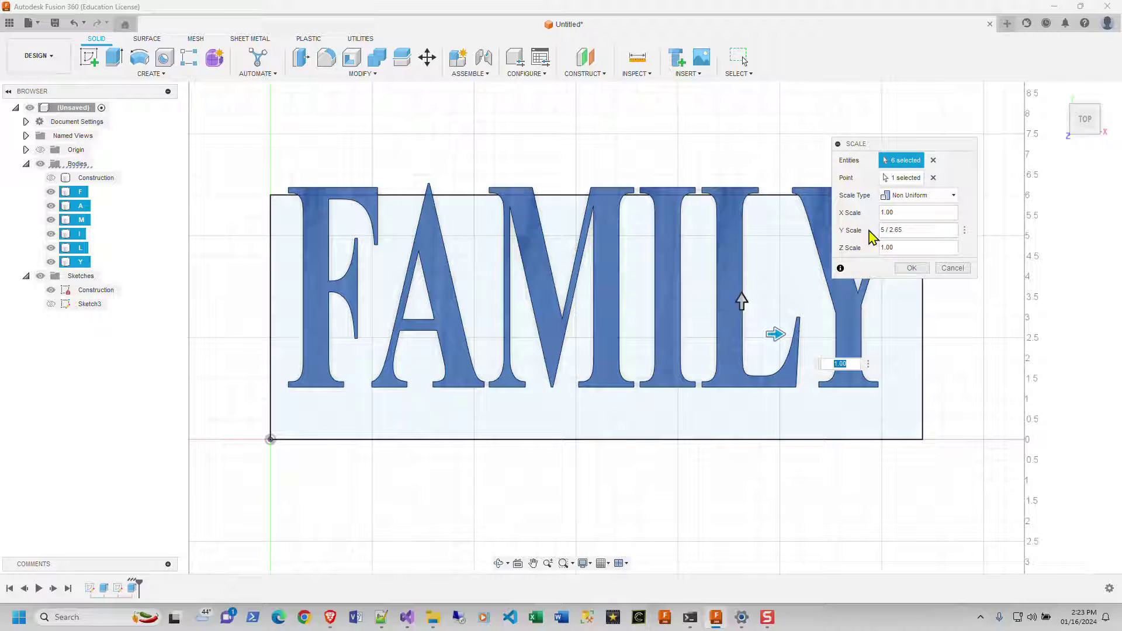
Step: Apply the 5/2.65 vertical scale and check the letters F, A, M, I, L, Y individually
left_click(911, 270)
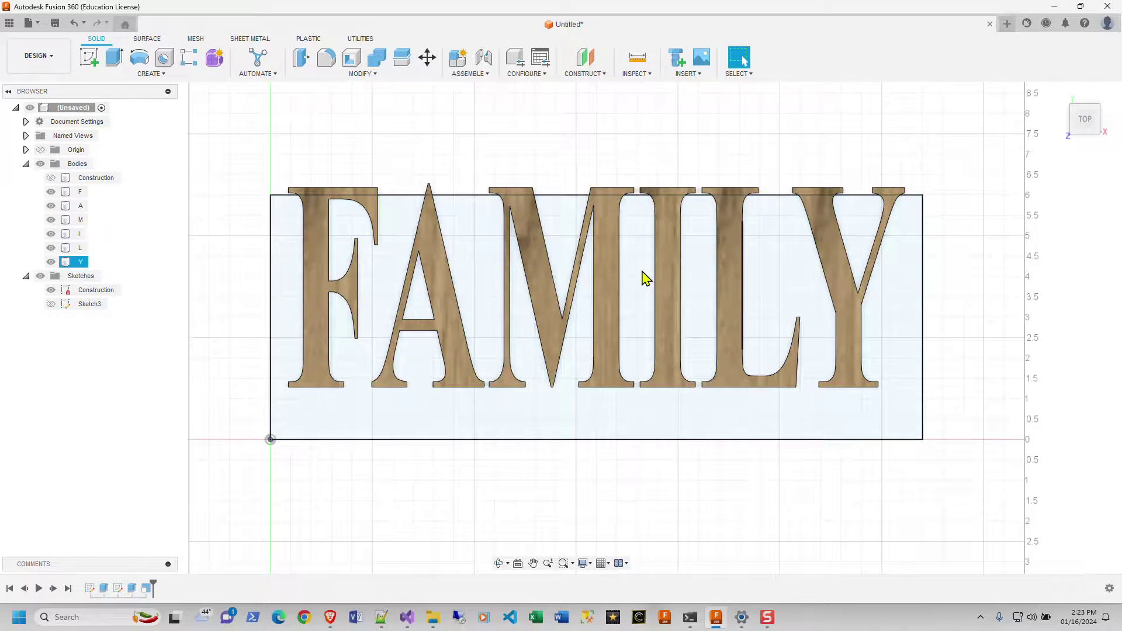
left_click(313, 261)
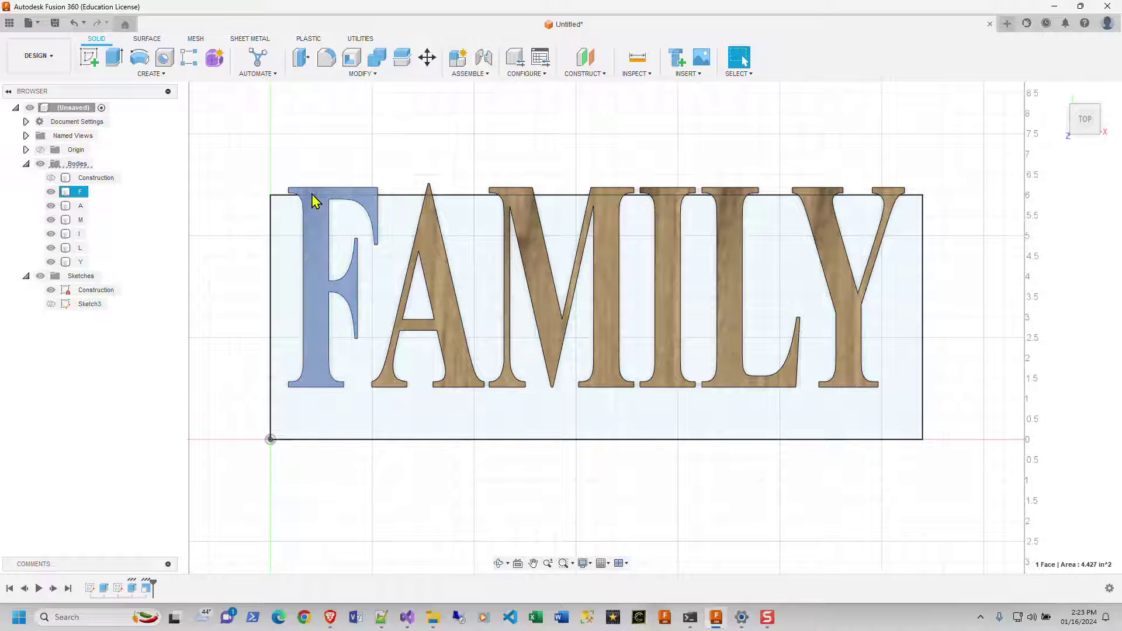
left_click(414, 242)
left_click(414, 242, "ctrl")
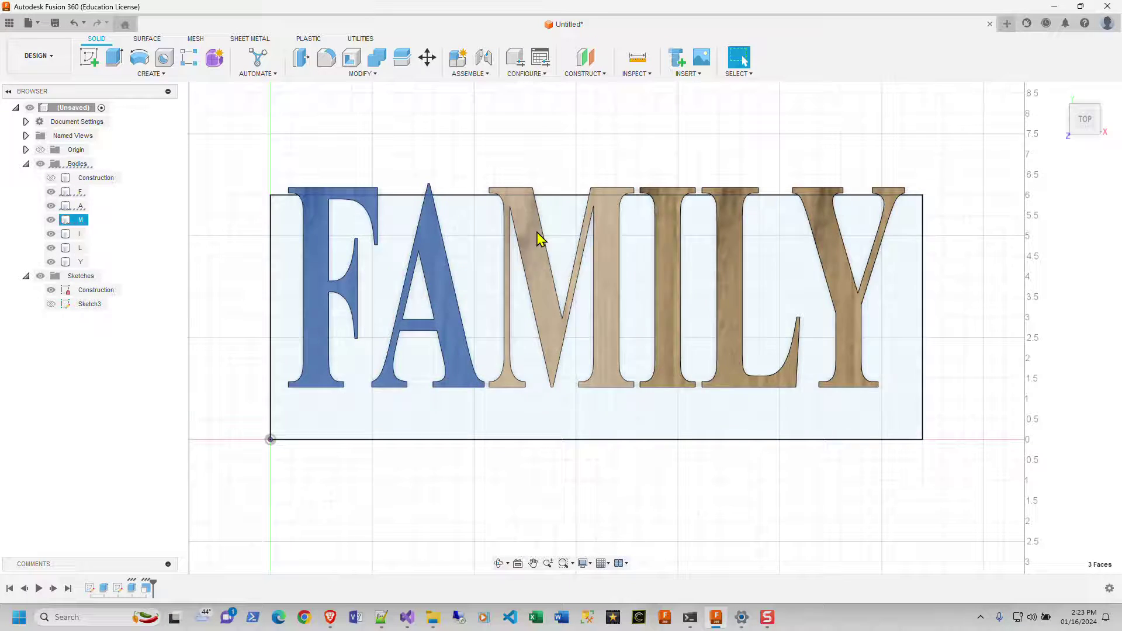
left_click(536, 238, "ctrl")
left_click(666, 243, "ctrl")
left_click(732, 236, "ctrl")
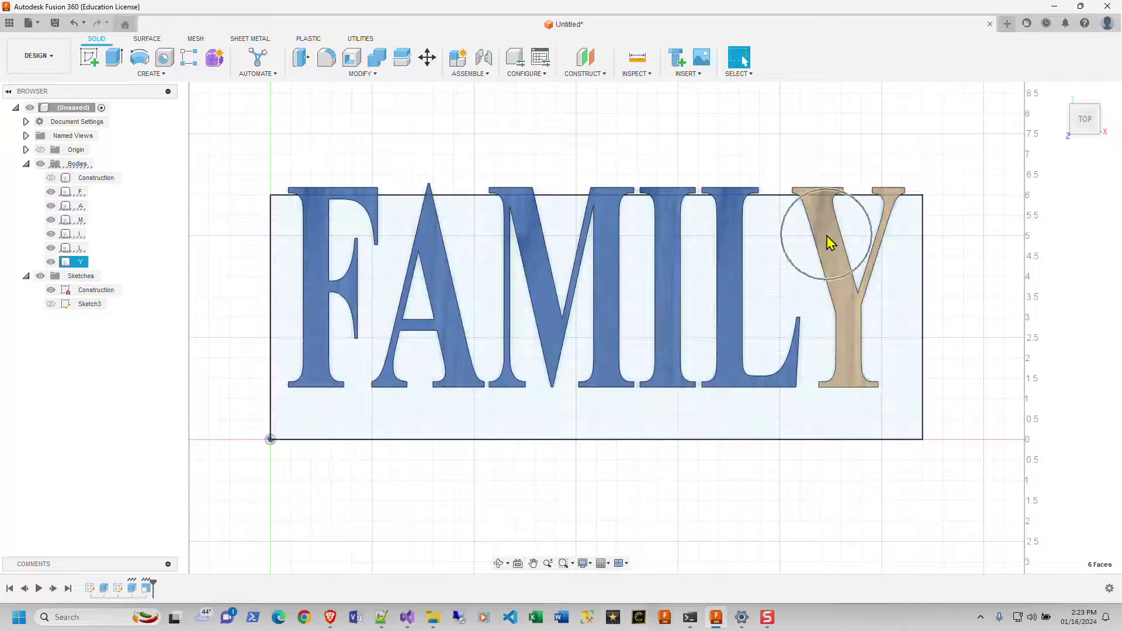
left_click(829, 239)
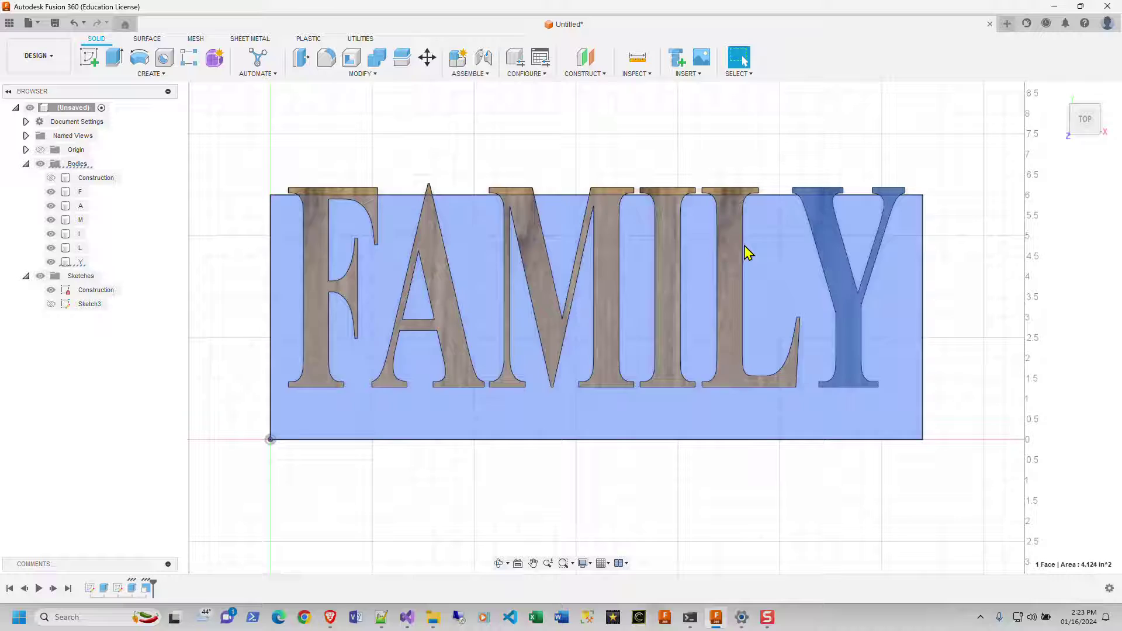
left_click(734, 250, "ctrl")
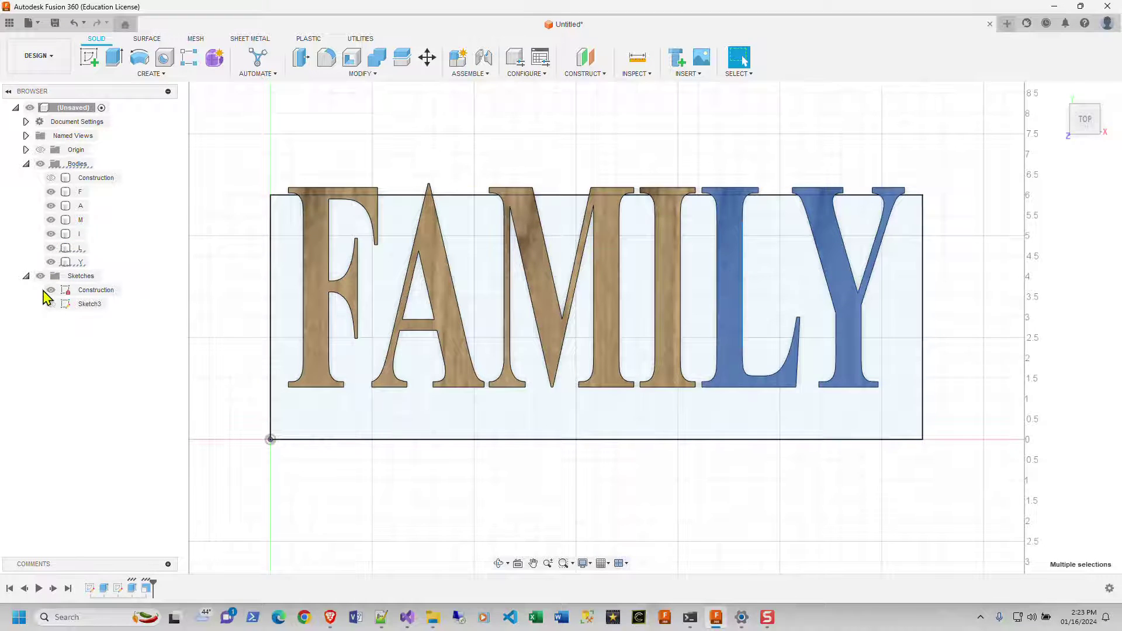
Step: Hide the Construction sketch rectangle and window-select all six letter bodies
left_click(65, 290)
left_click(51, 290)
left_click_drag(212, 162, 953, 427)
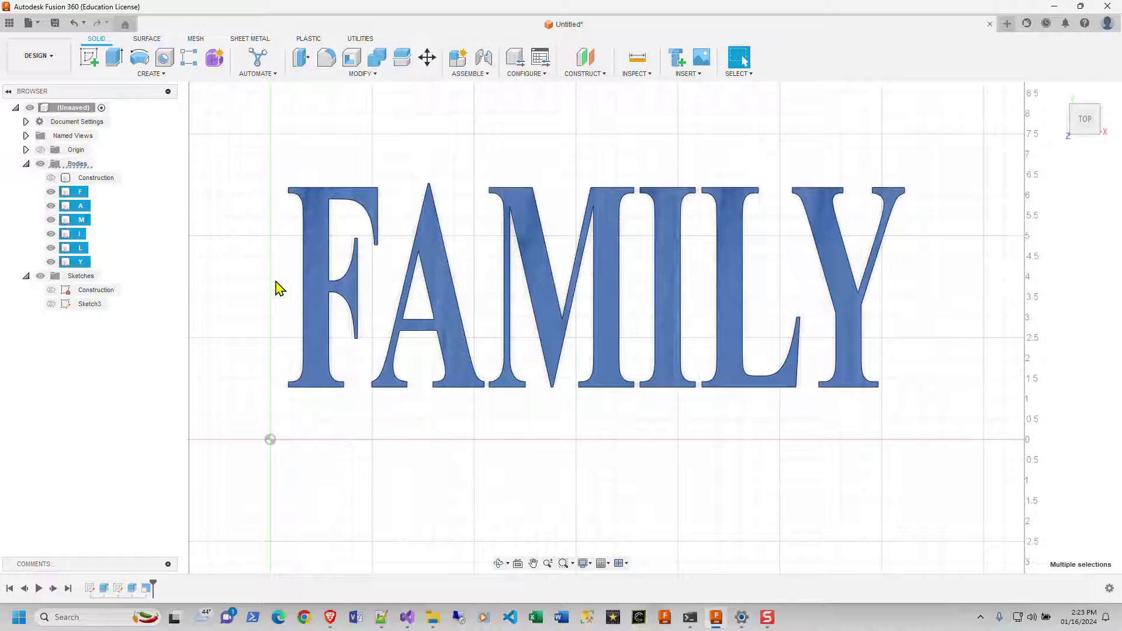
Step: Move all six letter bodies -0.74 in along Z with Move/Copy
key("m")
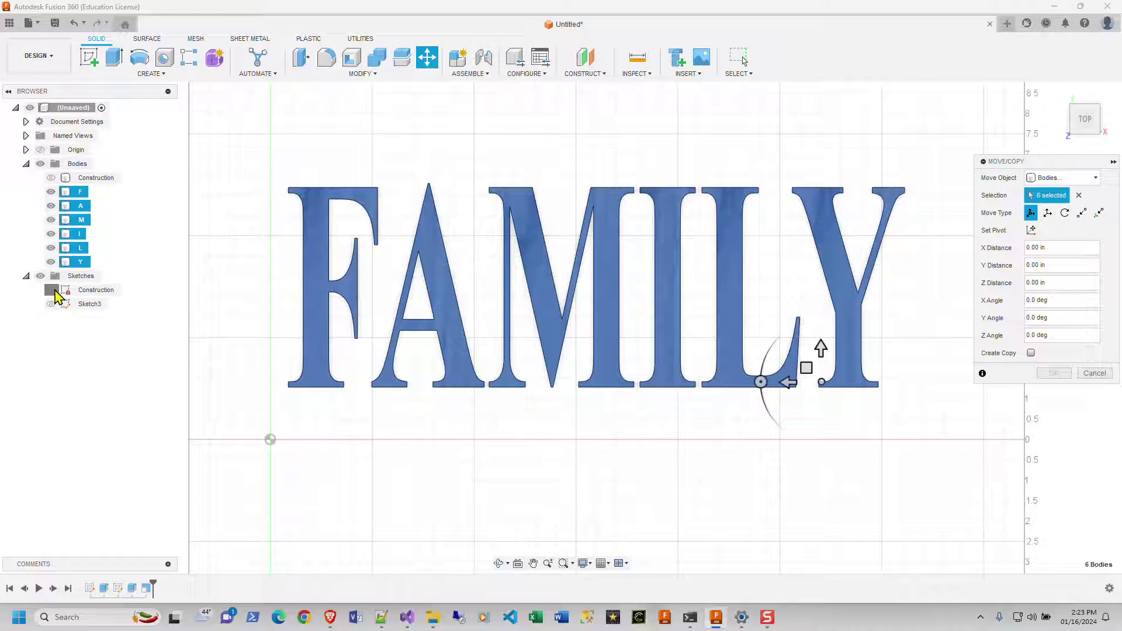
left_click(52, 290)
left_click_drag(821, 349, 823, 367)
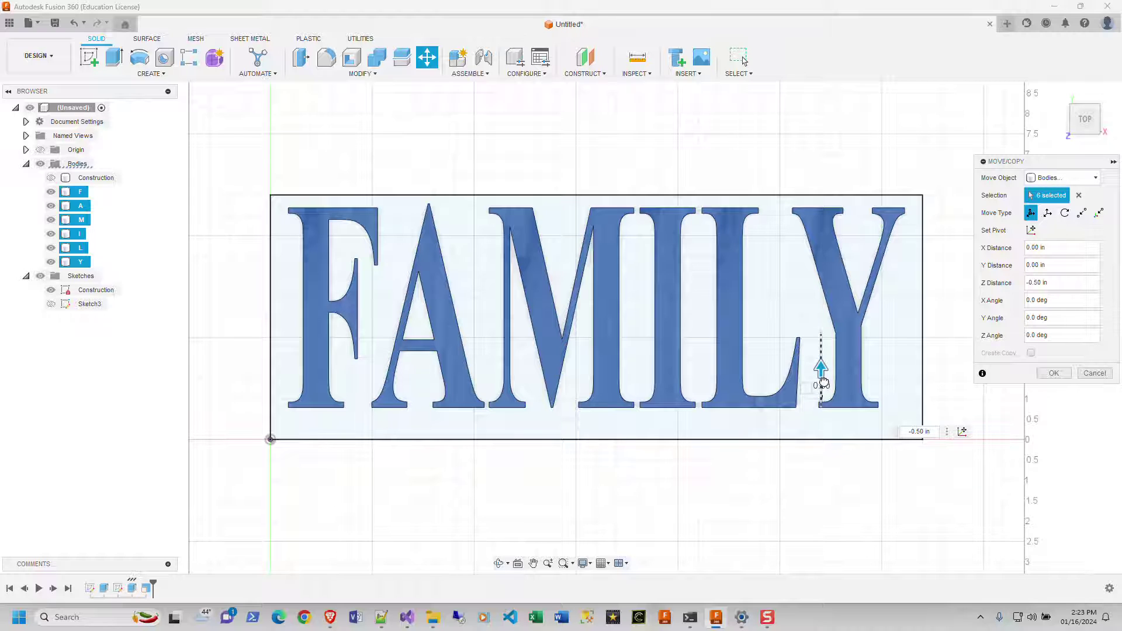
left_click_drag(823, 383, 823, 404)
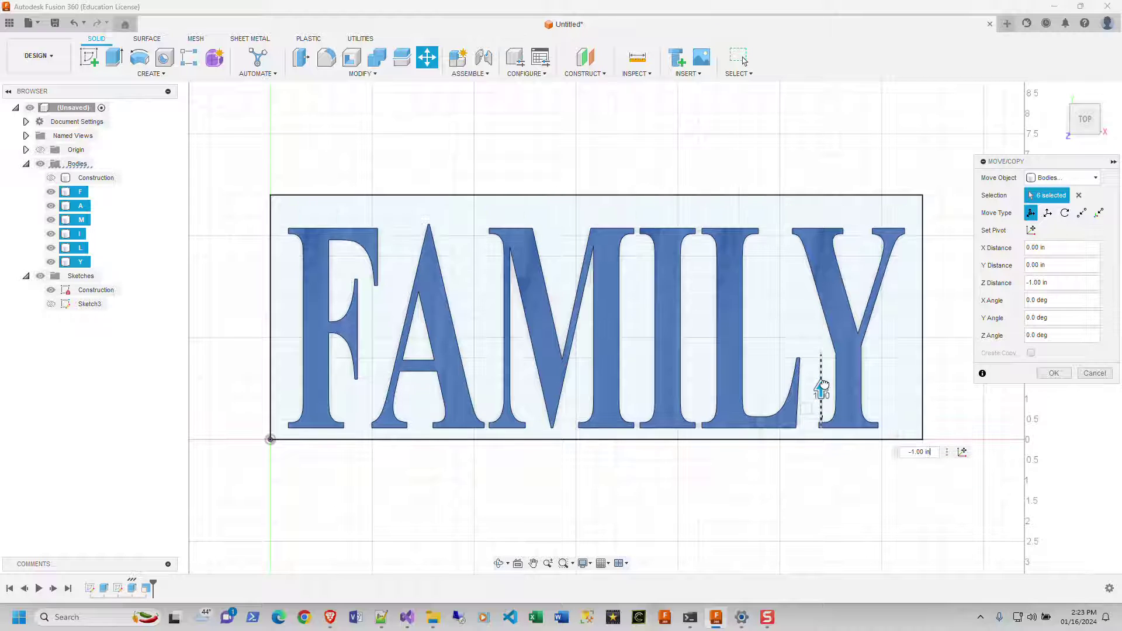
left_click(913, 451)
type("-0.7")
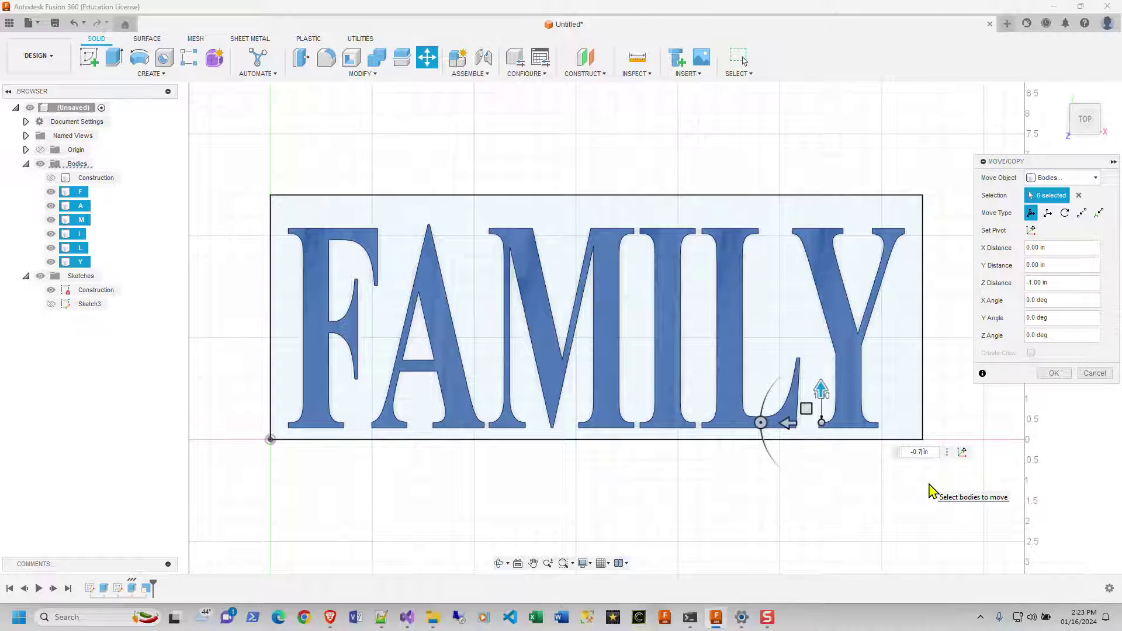
type("5")
key("Return")
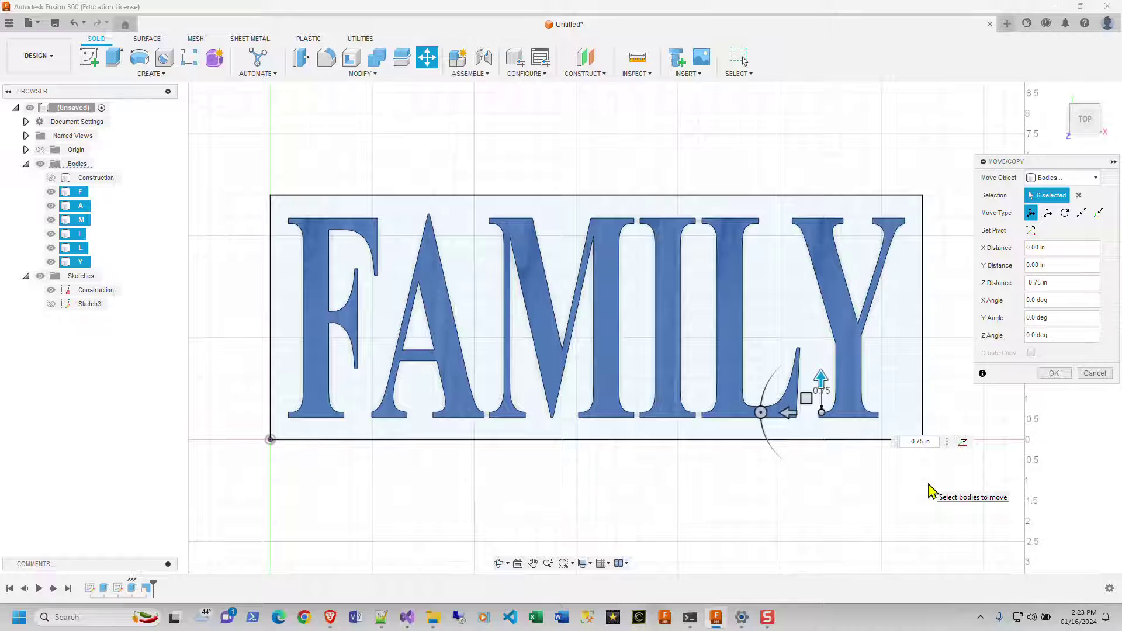
type("4")
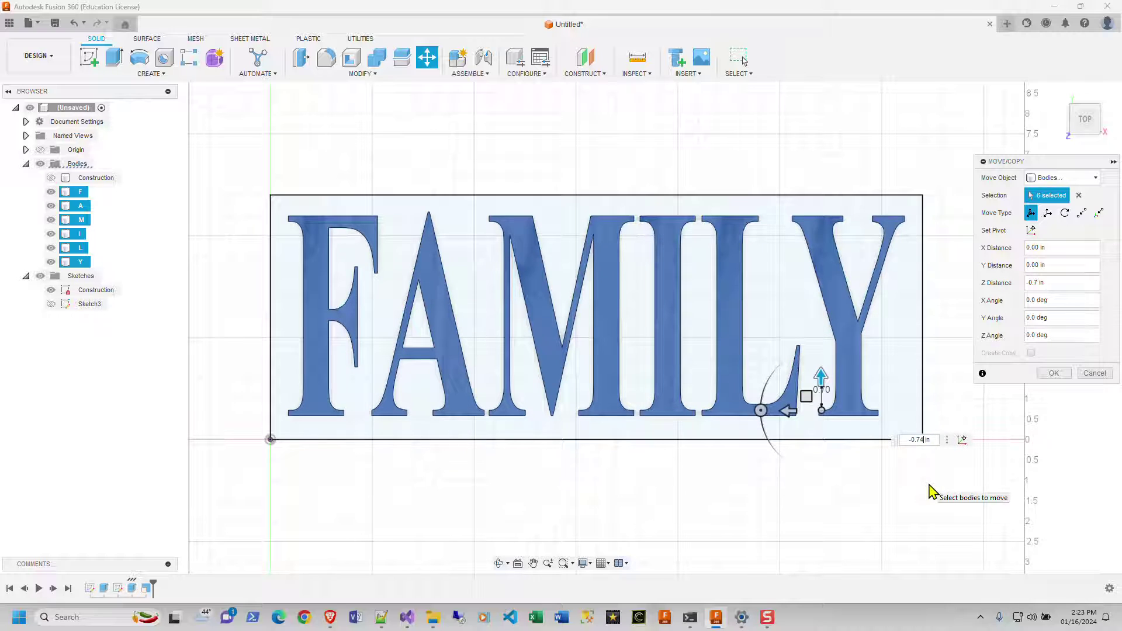
key("Return")
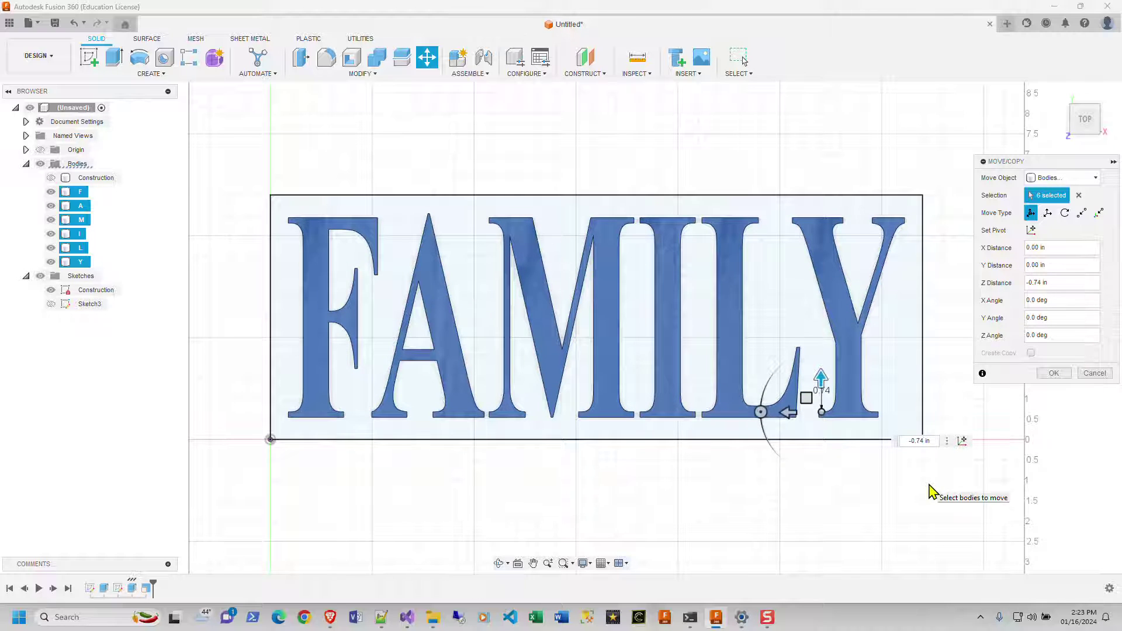
left_click(1054, 374)
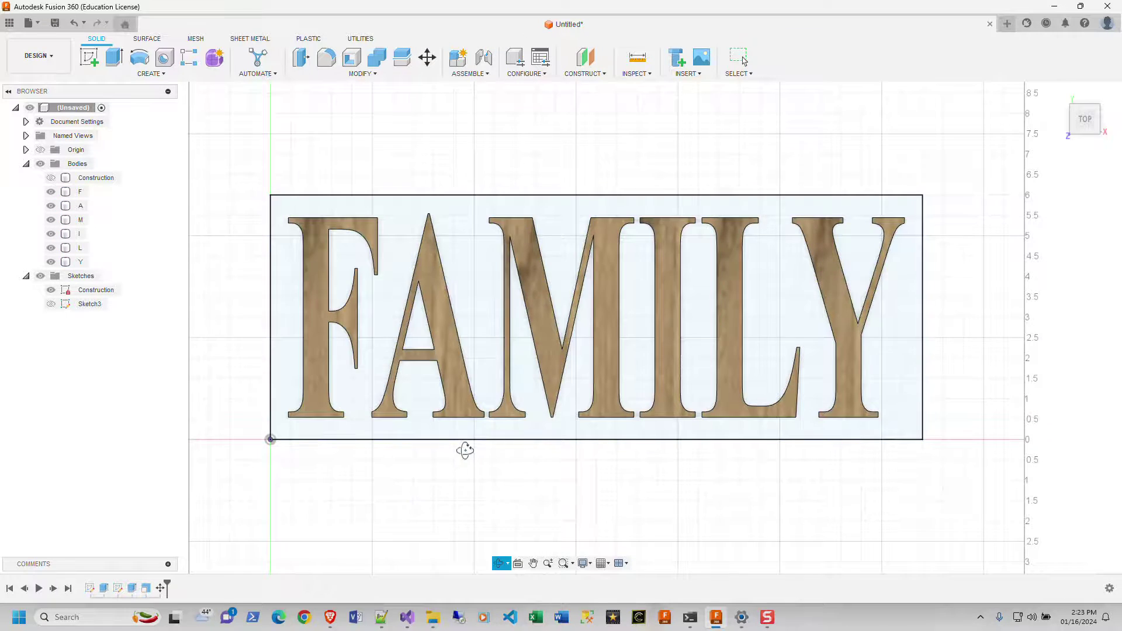
Step: Tilt the sign into a 3-D view and start renaming Sketch3 in the Browser
mouse_move(464, 449)
middle_mouse_down("shift")
mouse_move(448, 407)
mouse_move(376, 396)
mouse_move(433, 408)
mouse_move(474, 437)
mouse_move(441, 428)
mouse_move(466, 431)
middle_mouse_up("shift")
scroll(471, 446, "down", 3)
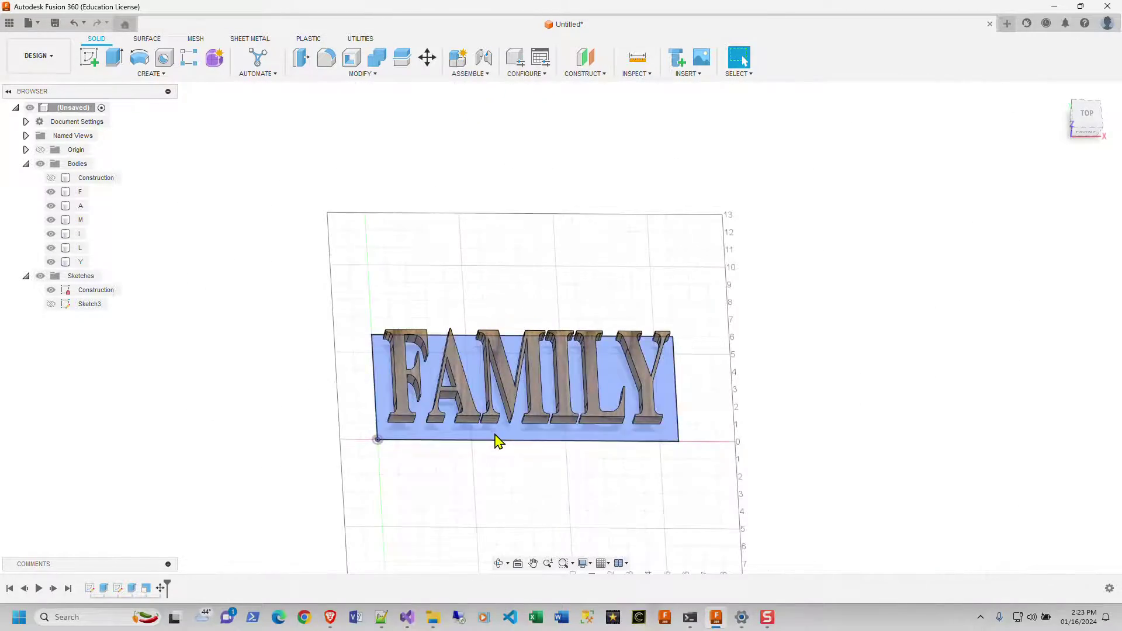
scroll(496, 441, "up", 4)
scroll(489, 421, "up", 5)
scroll(489, 421, "down", 4)
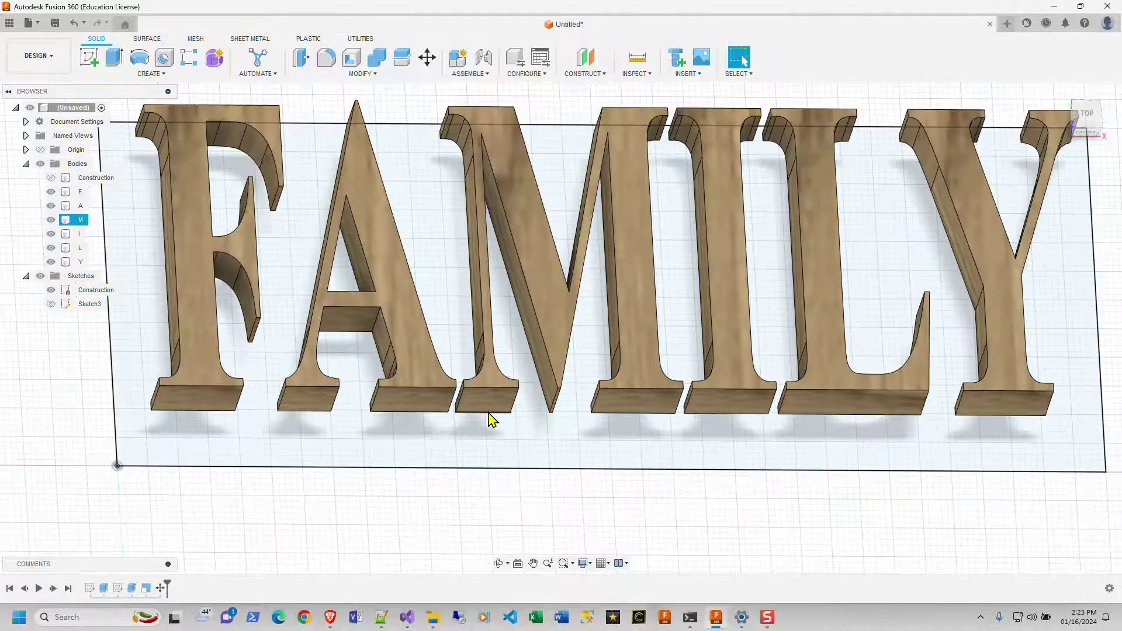
left_click(84, 307)
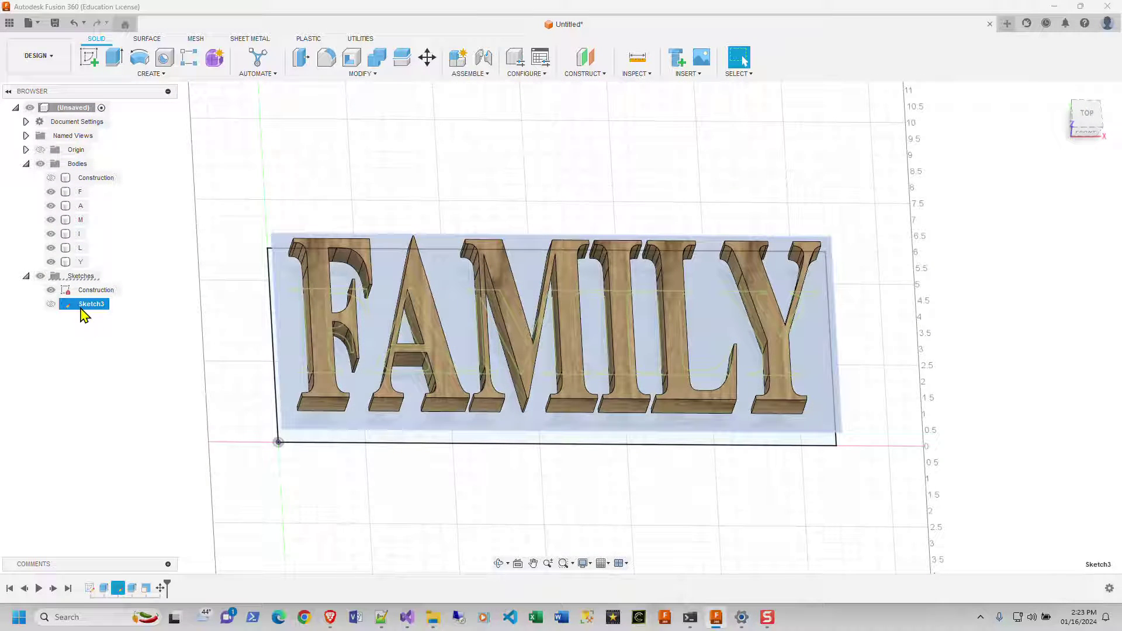
right_click(84, 314)
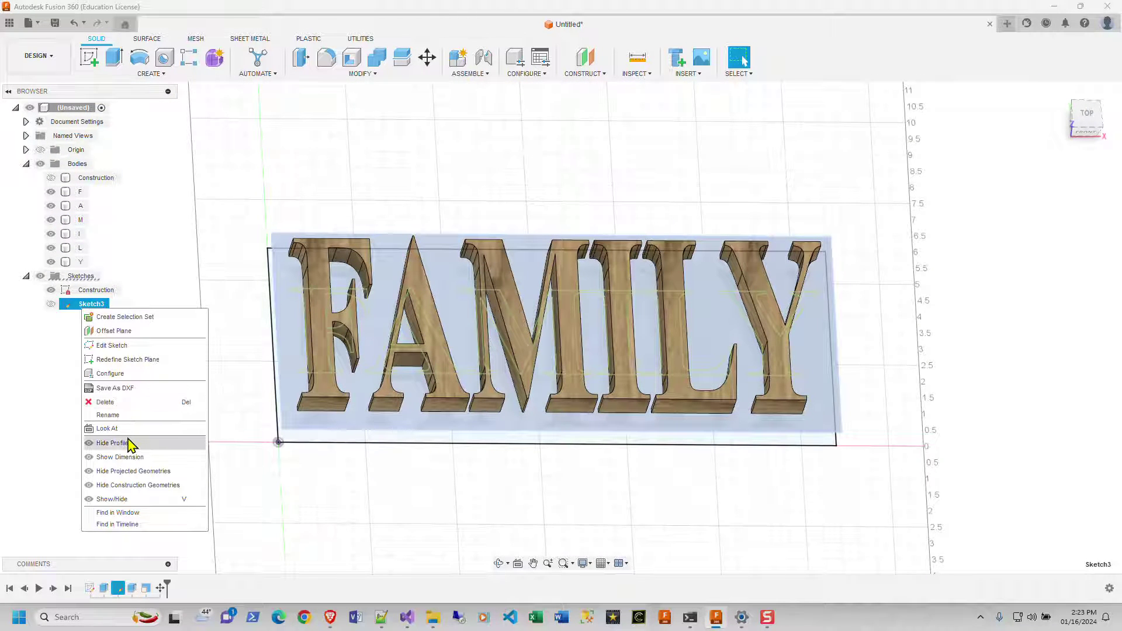
left_click(124, 415)
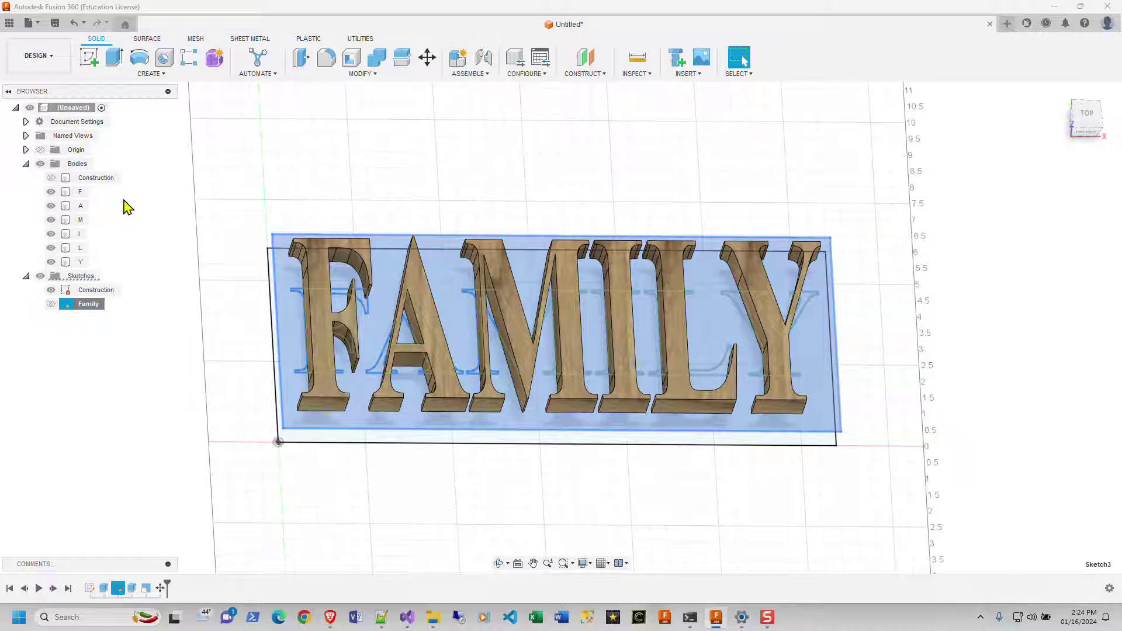
Step: Hide the construction sketch, then inspect the letters from a tilted view and select the M body
scroll(270, 346, "up", 2)
scroll(271, 346, "up", 2)
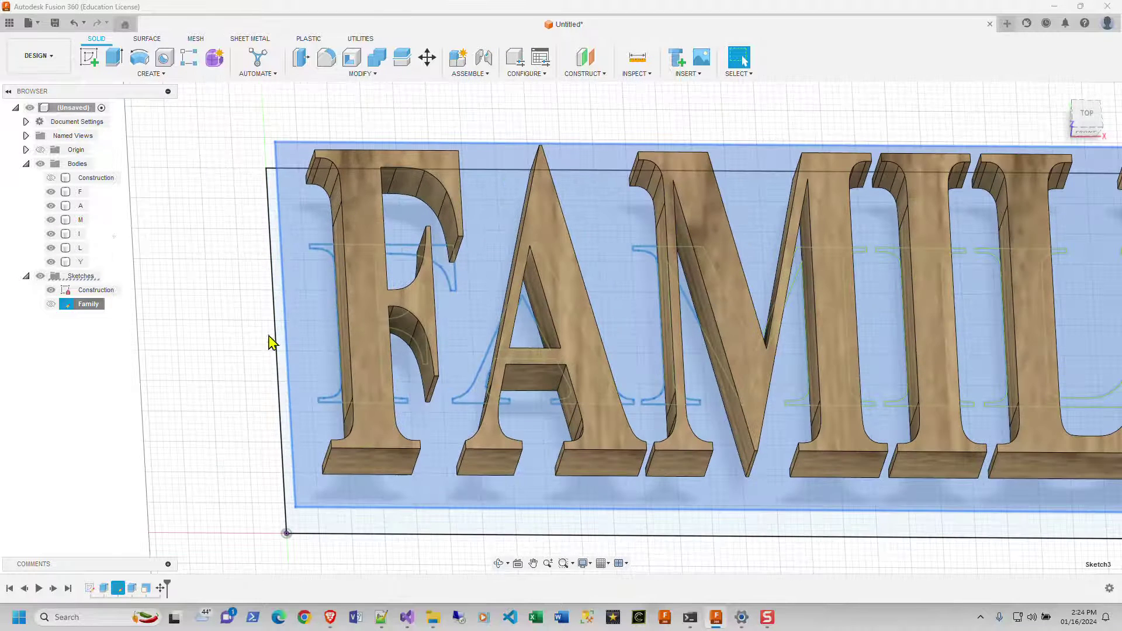
left_click(50, 291)
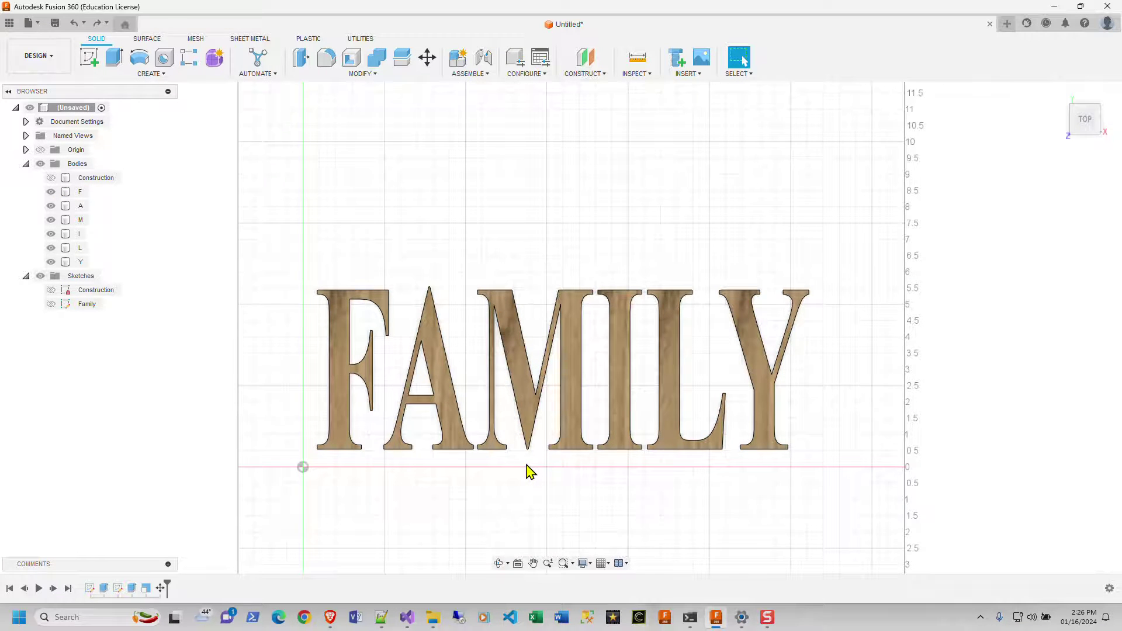
middle_click_drag(531, 472, 527, 450, "shift")
left_click(528, 454)
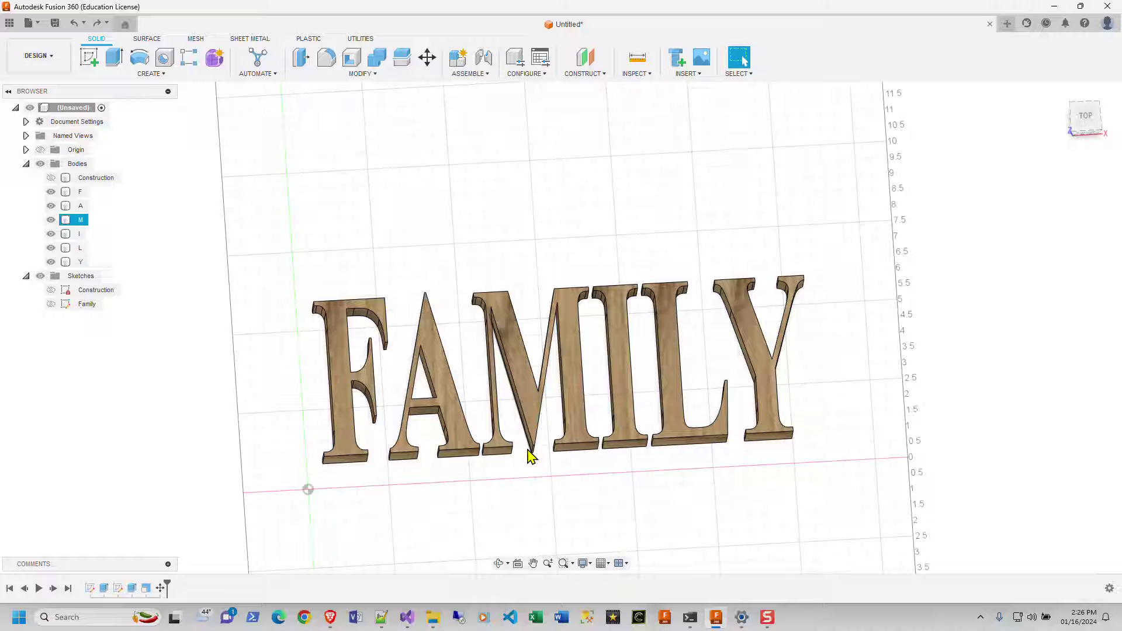
Step: Start a new sketch on the ground (XY) plane from the top view
left_click(89, 57)
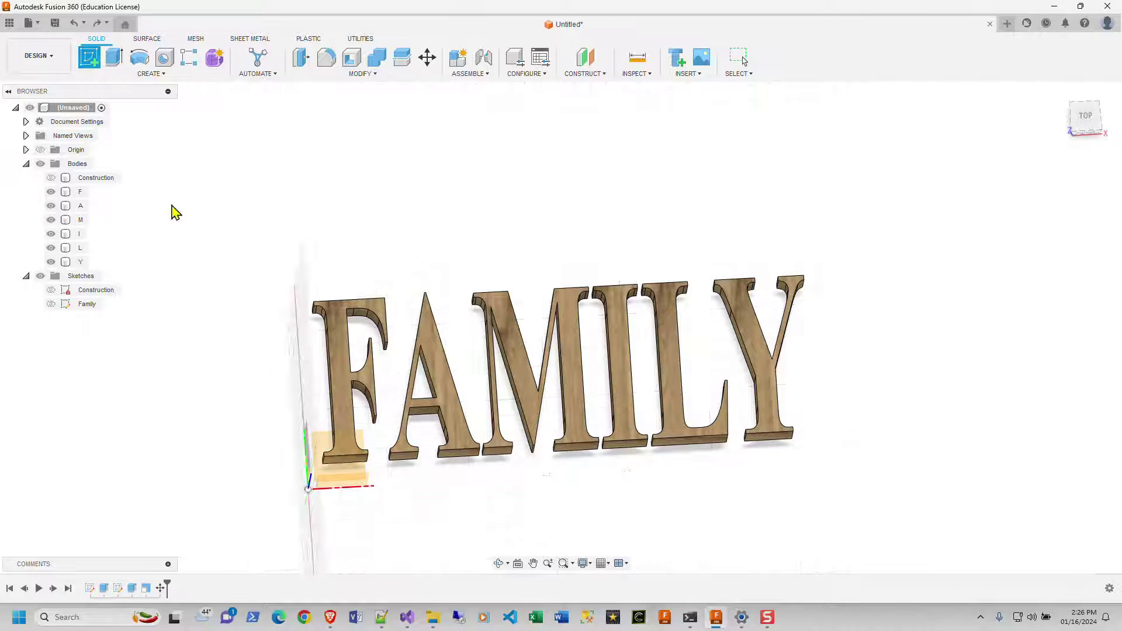
left_click(1081, 127)
left_click(344, 445)
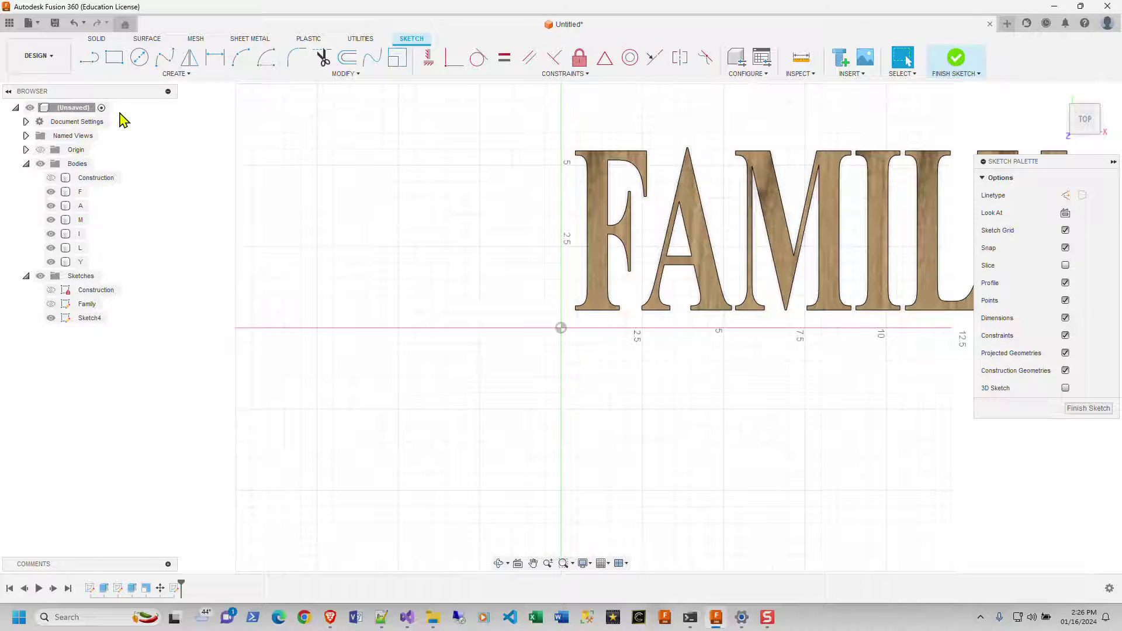
Step: Draw a 16 by 6 rectangle from the origin, then finish the sketch and begin extruding it
left_click(115, 57)
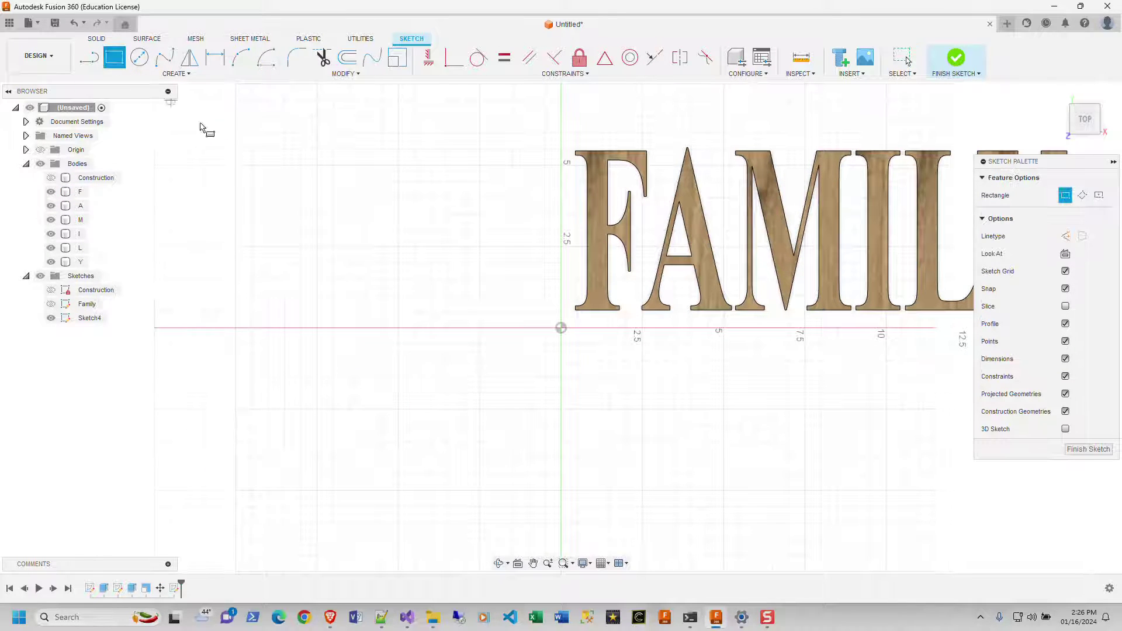
left_click(561, 328)
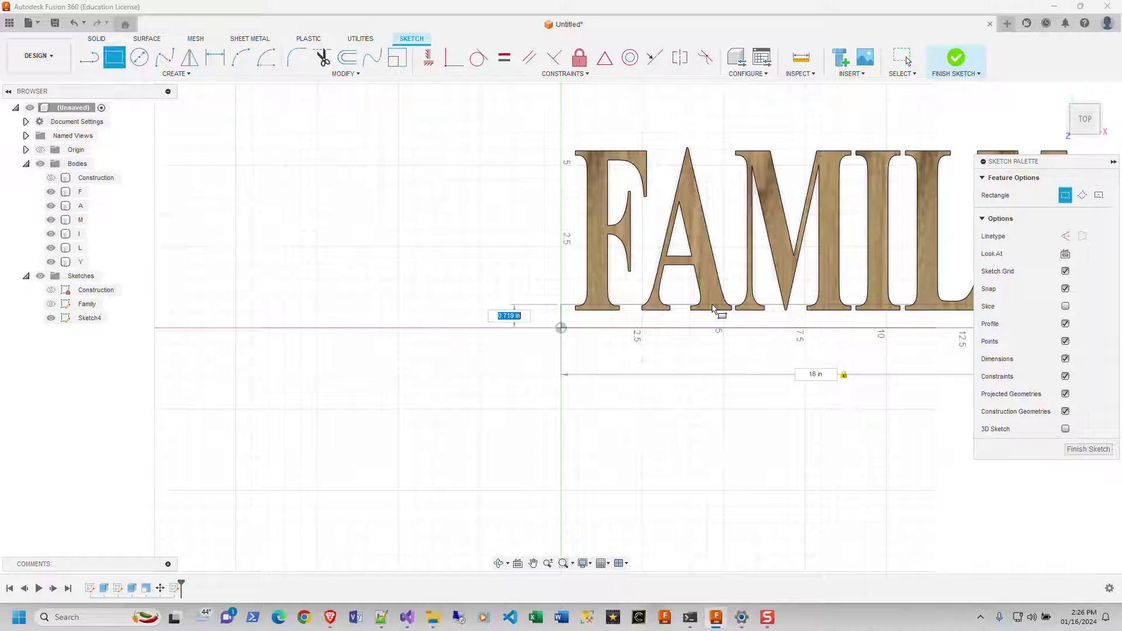
type("6")
key("Return")
key("Escape")
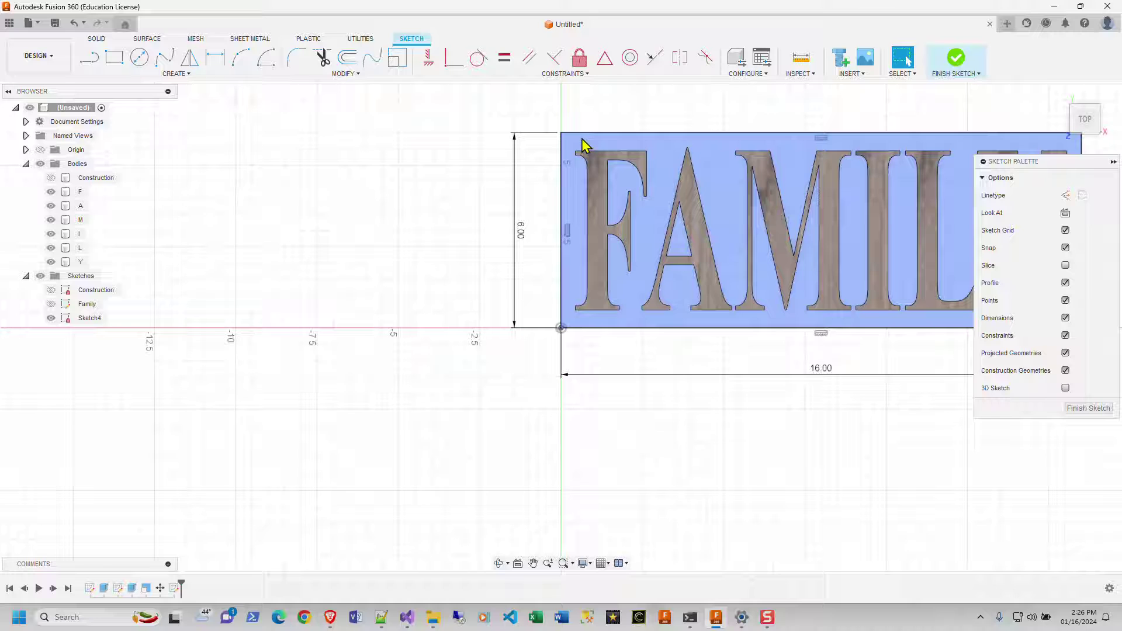
right_click(581, 141)
left_click(587, 214)
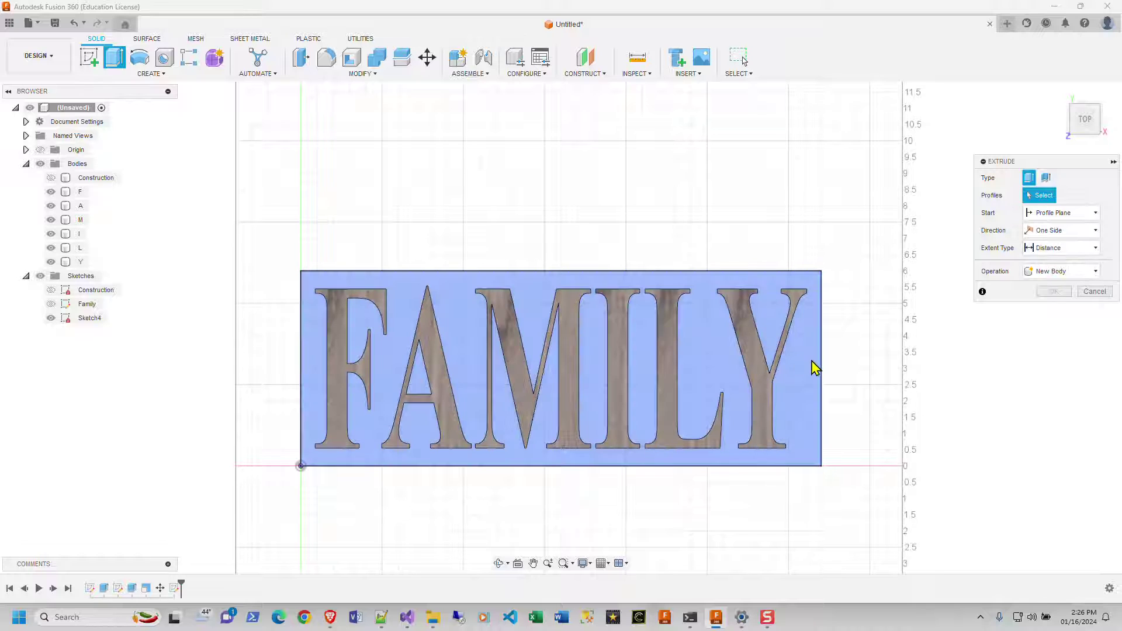
Step: Extrude the 16 × 6 rectangle 0.5 in as new body Body8, then return to the top view
left_click(814, 369)
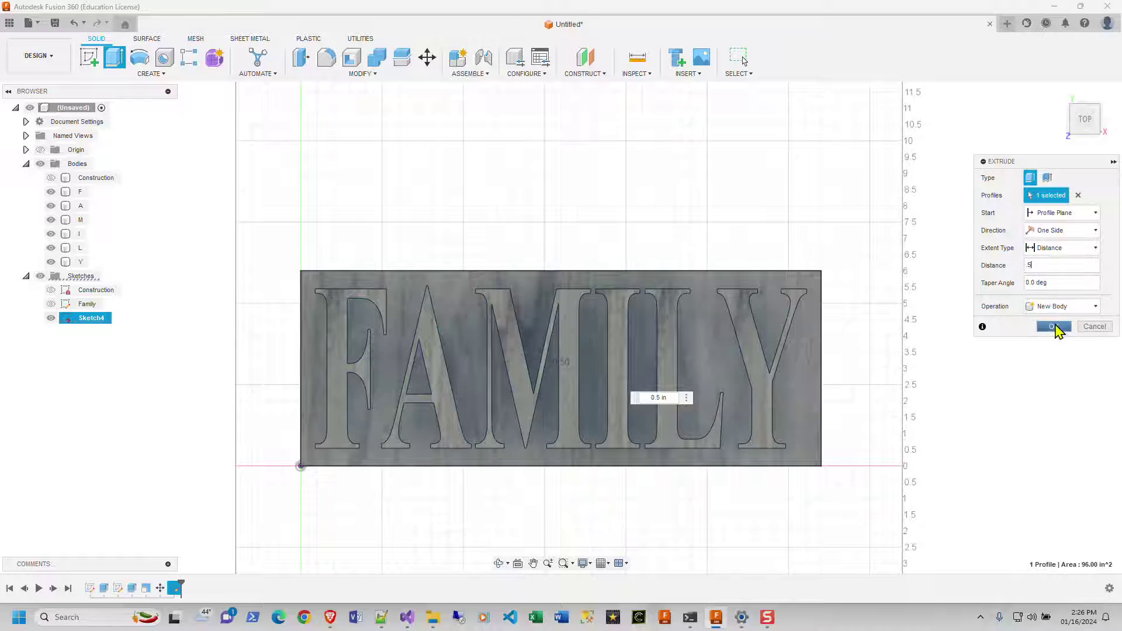
left_click(1054, 327)
middle_click_drag(720, 515, 654, 444, "shift")
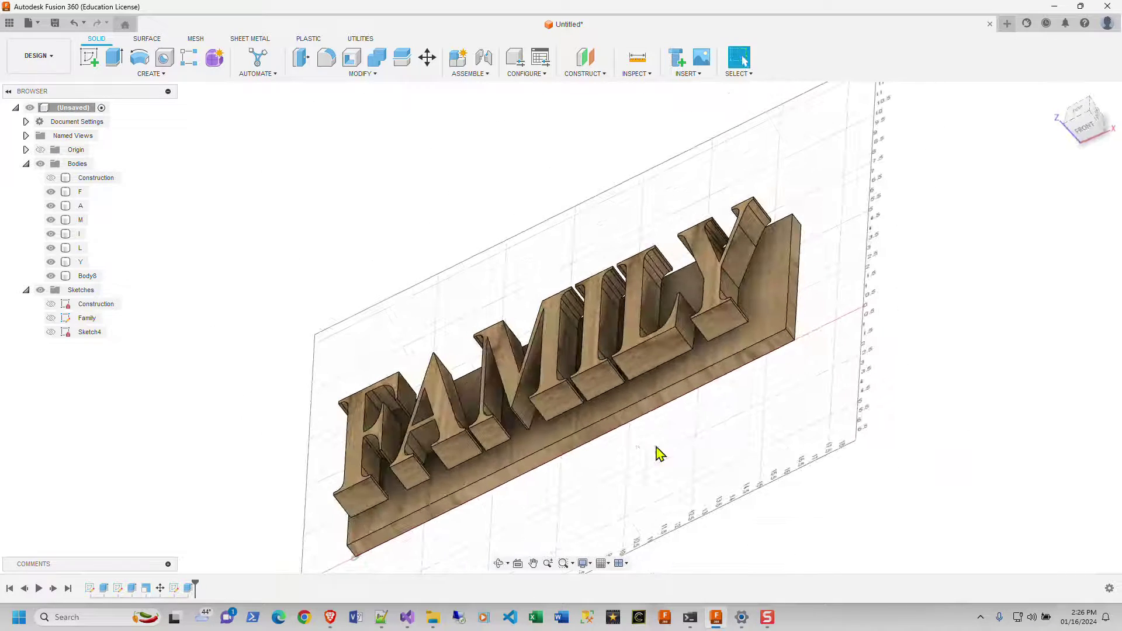
middle_click_drag(528, 431, 585, 497, "shift")
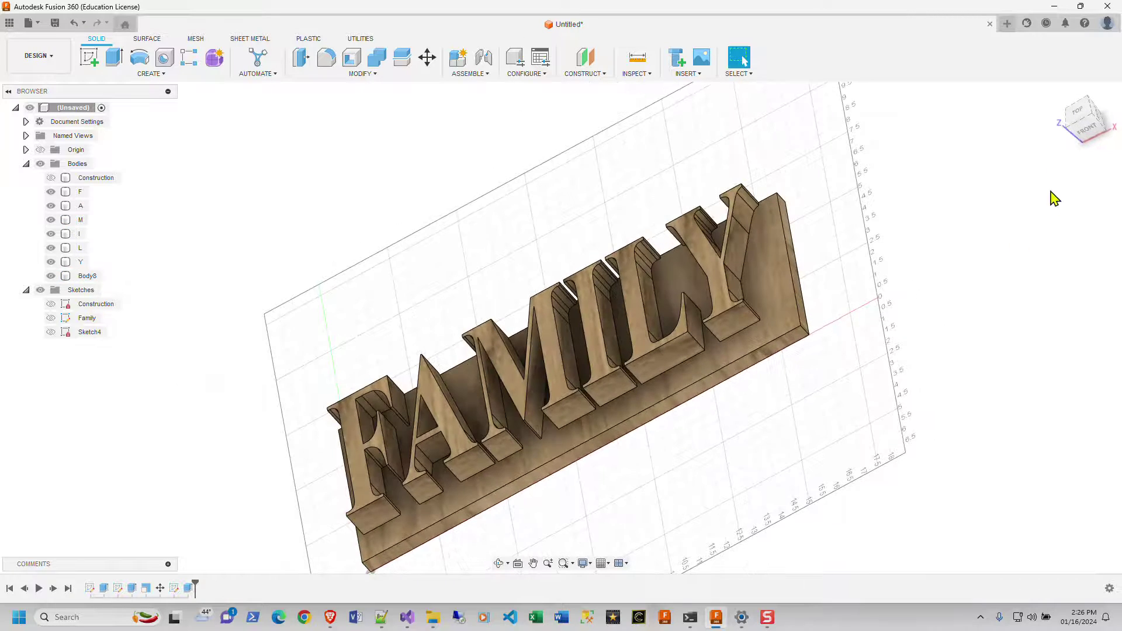
left_click(1079, 107)
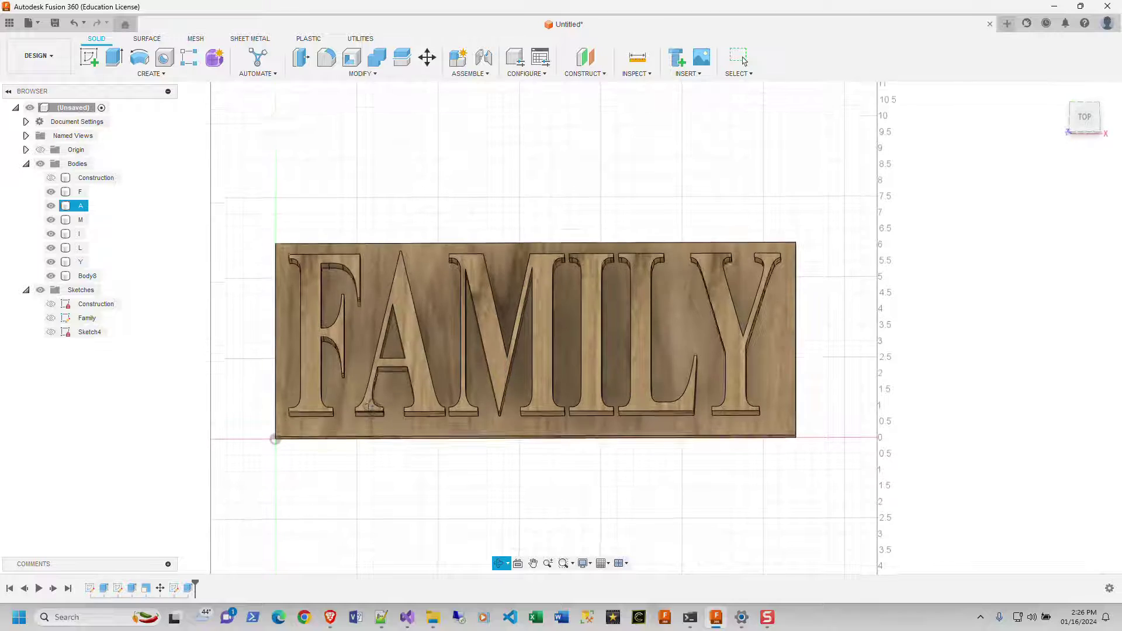
Step: Clear the F body selection and open a new sketch on the top face of the Body8 board
middle_click_drag(643, 152, 304, 257, "shift")
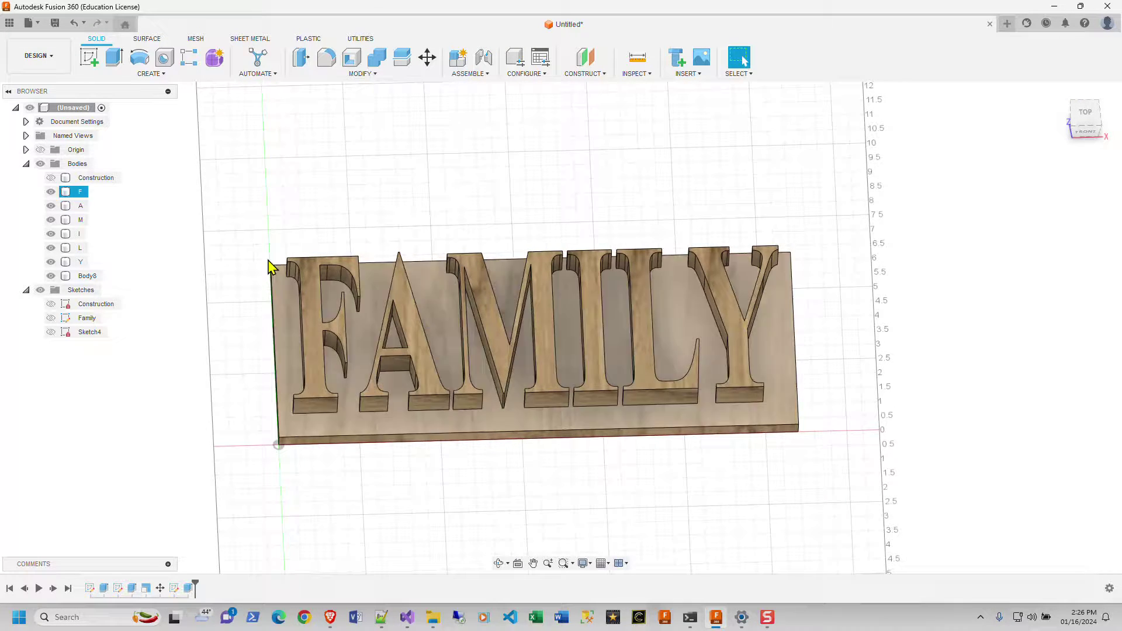
left_click(269, 263)
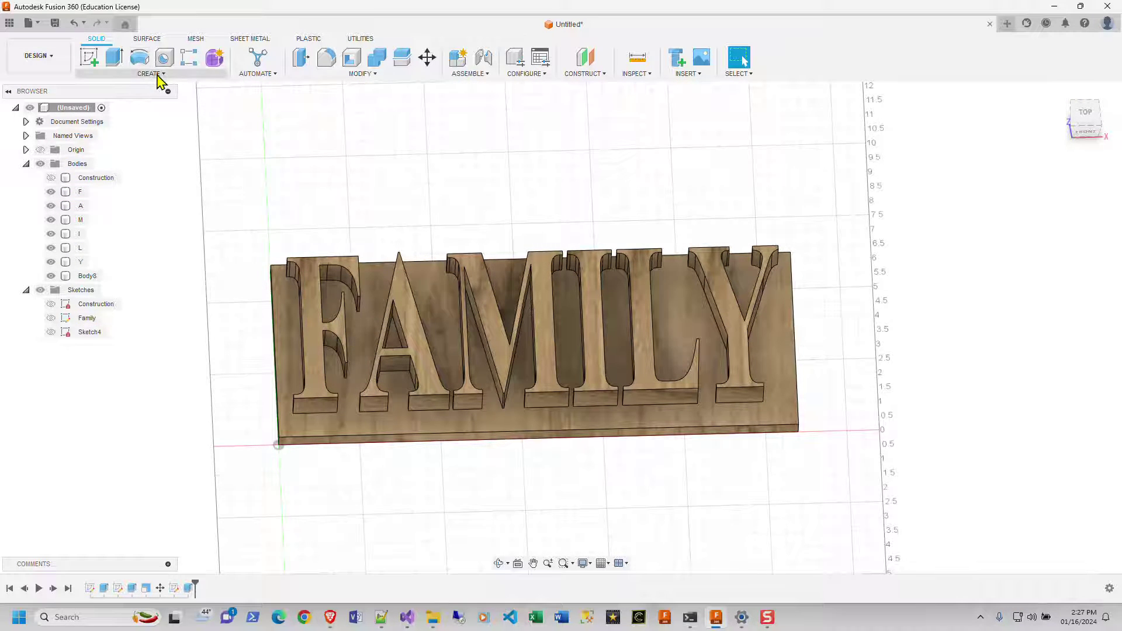
left_click(89, 57)
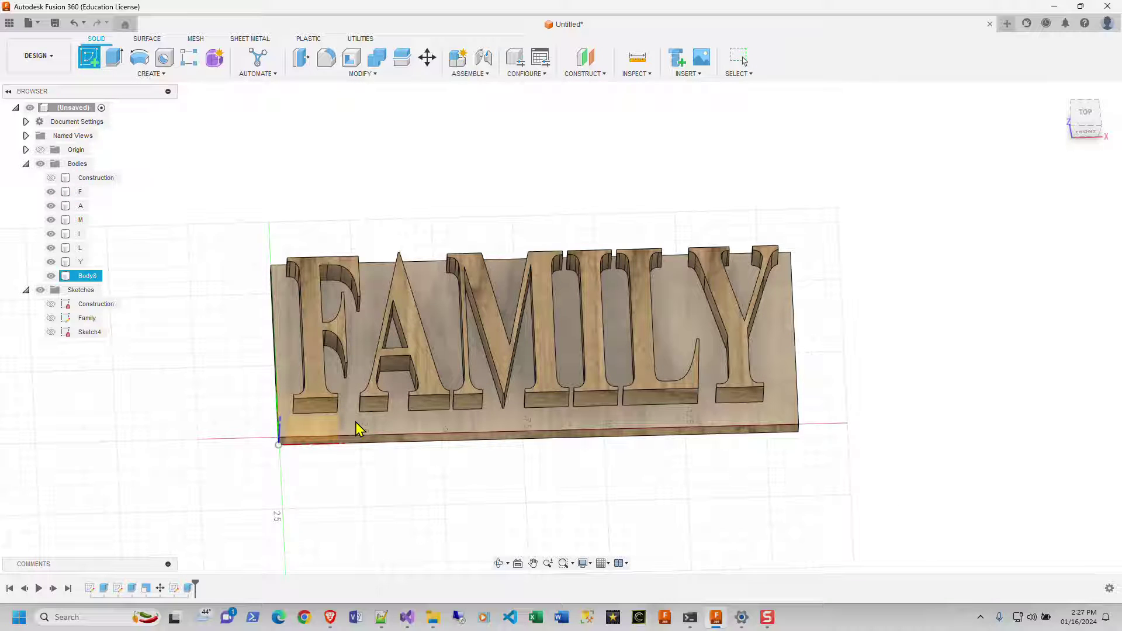
left_click(402, 422)
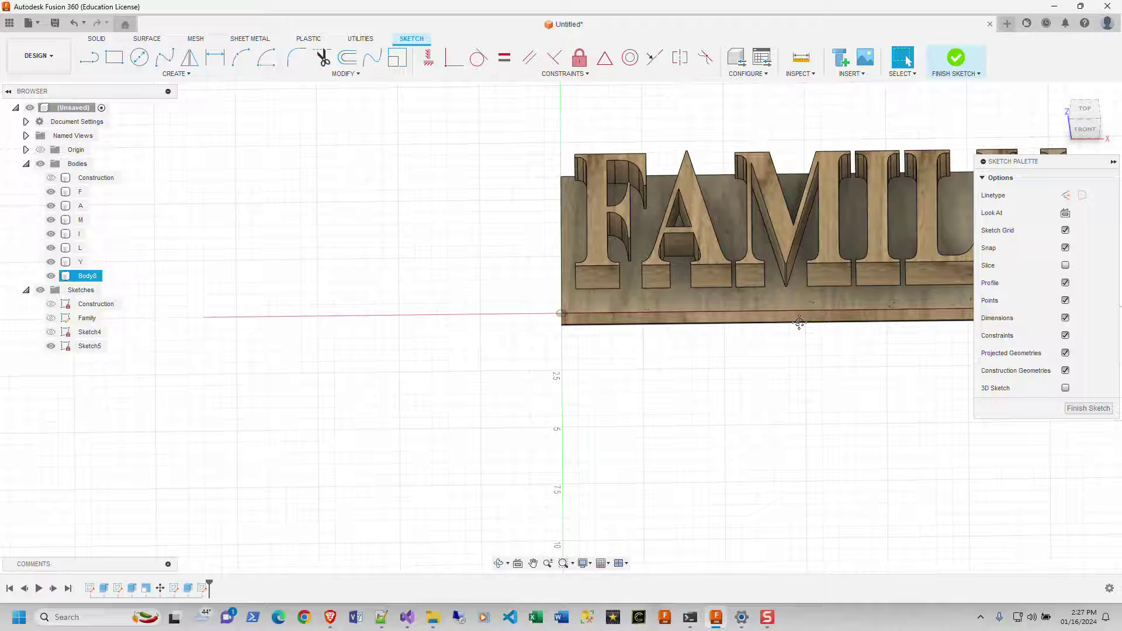
scroll(581, 374, "up", 4)
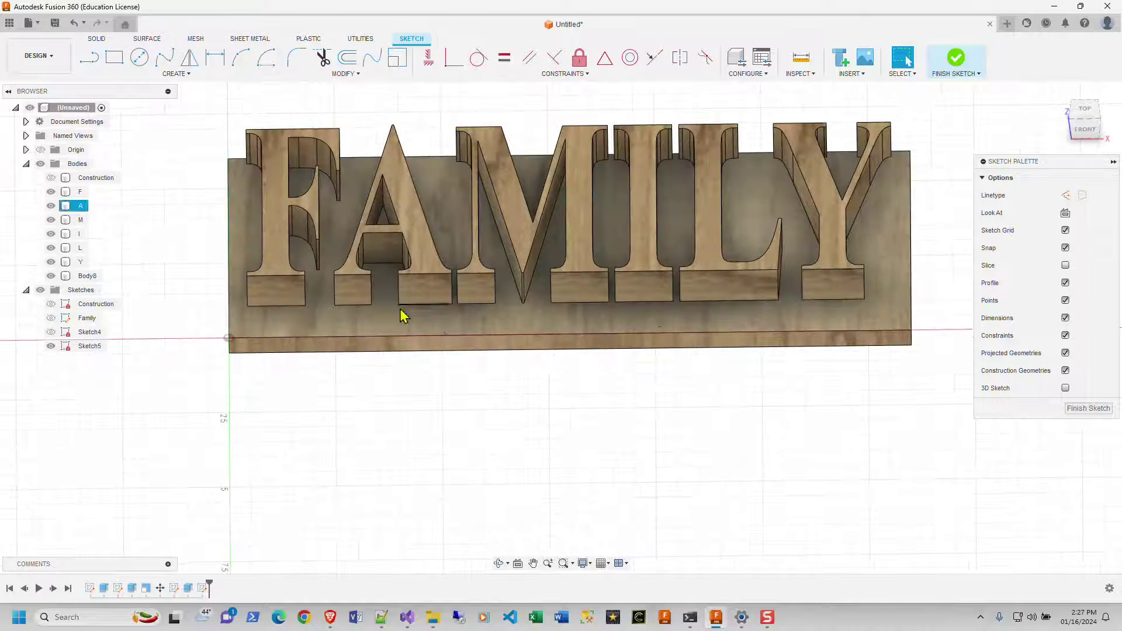
Step: Use Project to pick the F, A, M, I, L and Y letter faces for Sketch5
left_click(181, 75)
mouse_move(147, 252)
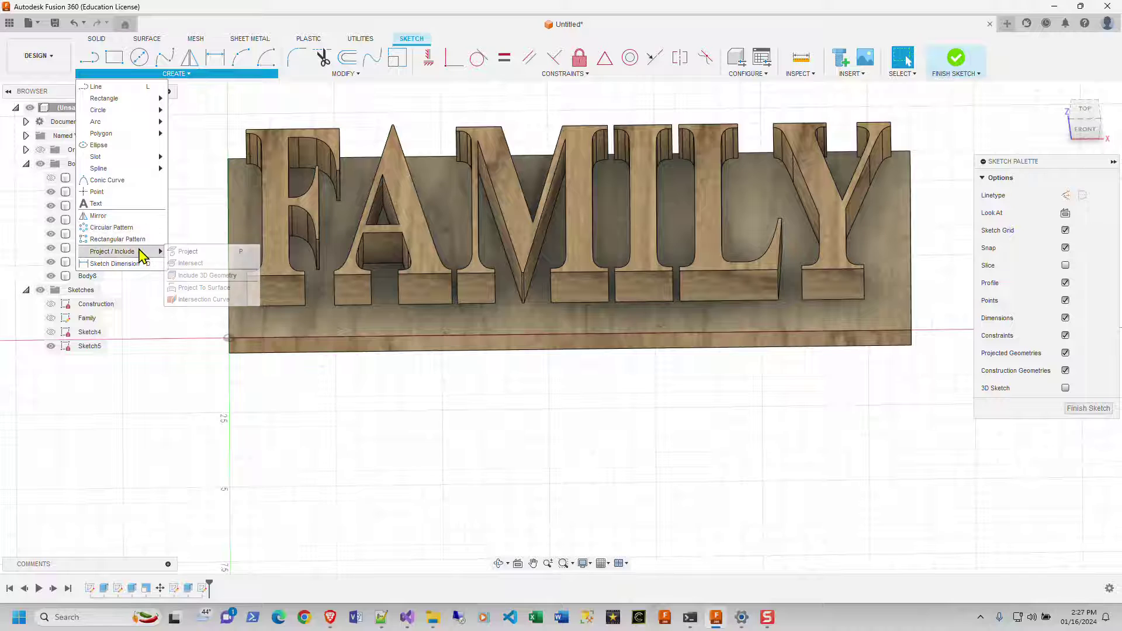
left_click(191, 253)
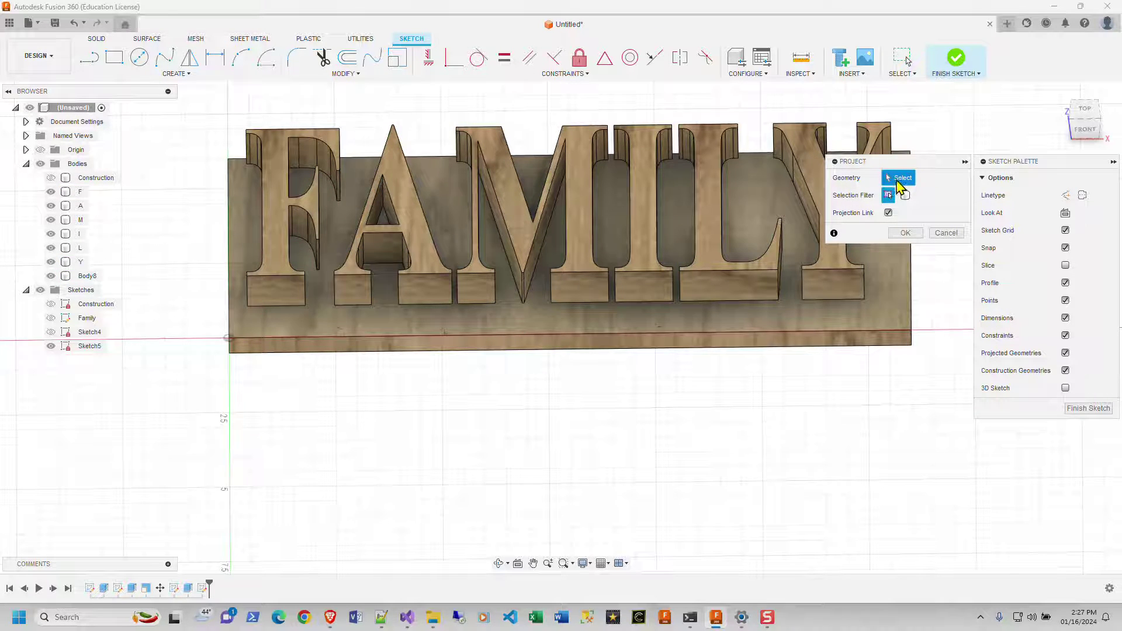
left_click(281, 210)
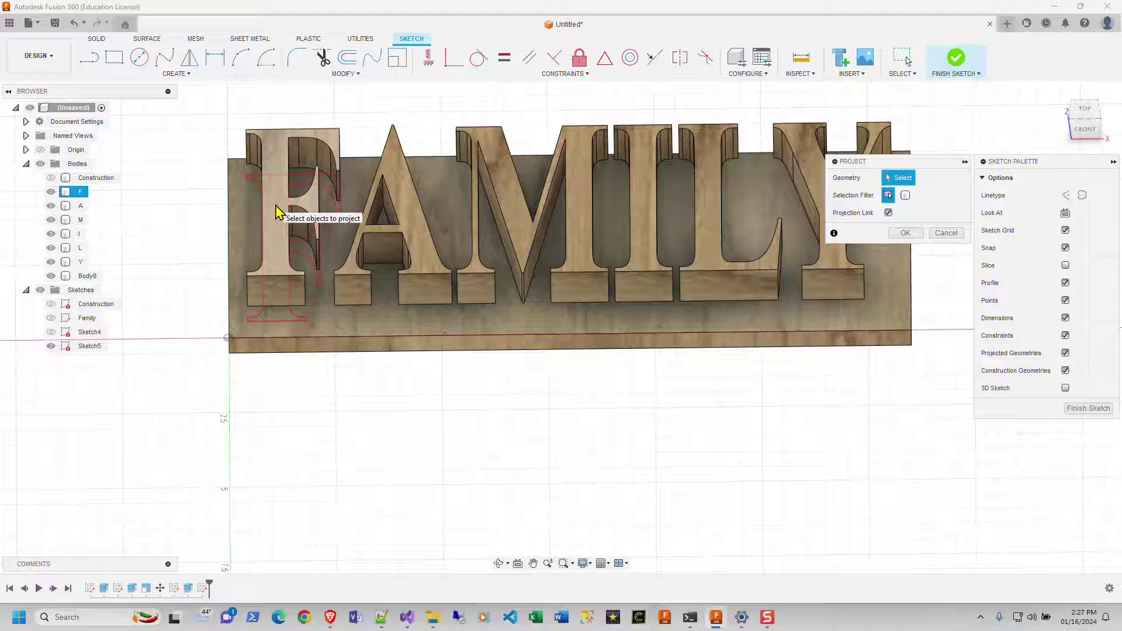
left_click(279, 213)
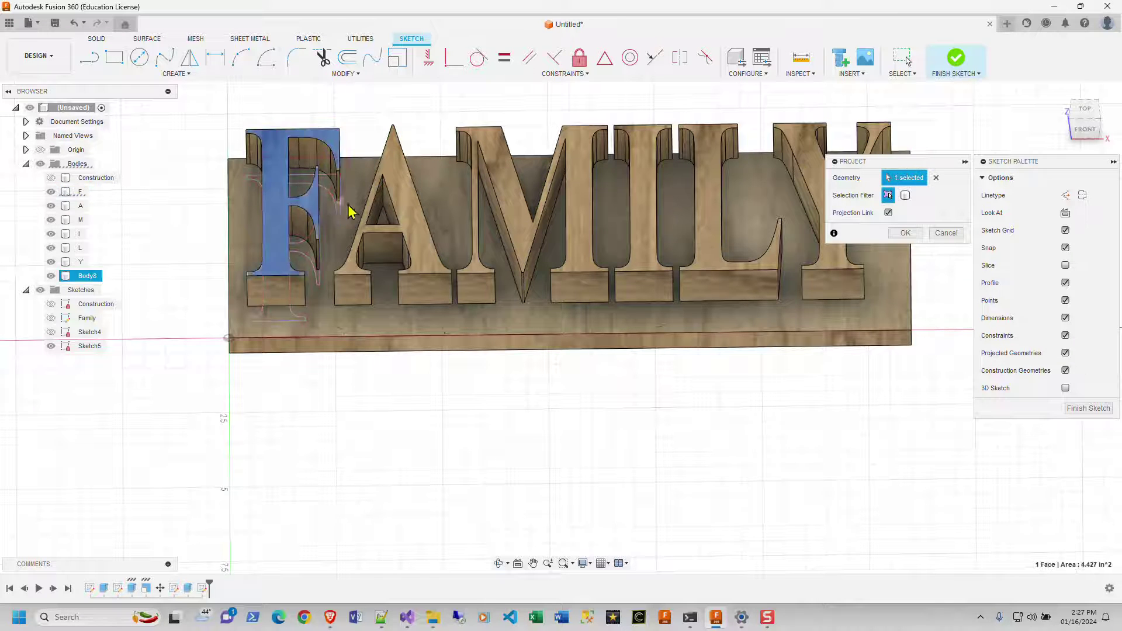
left_click(423, 213)
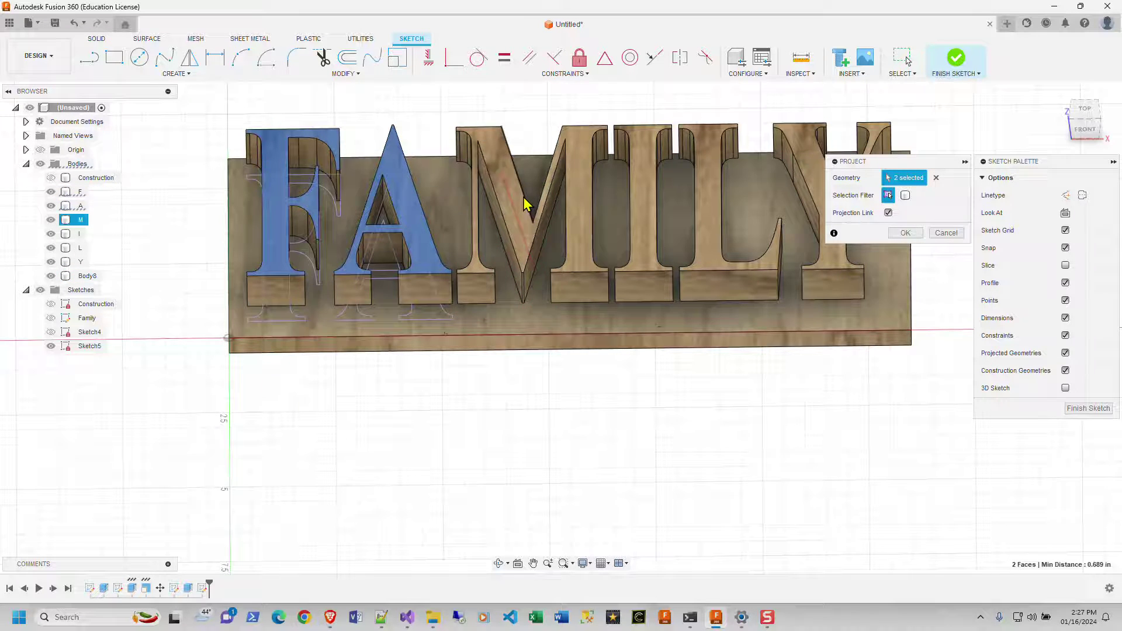
left_click(520, 209)
left_click(640, 209)
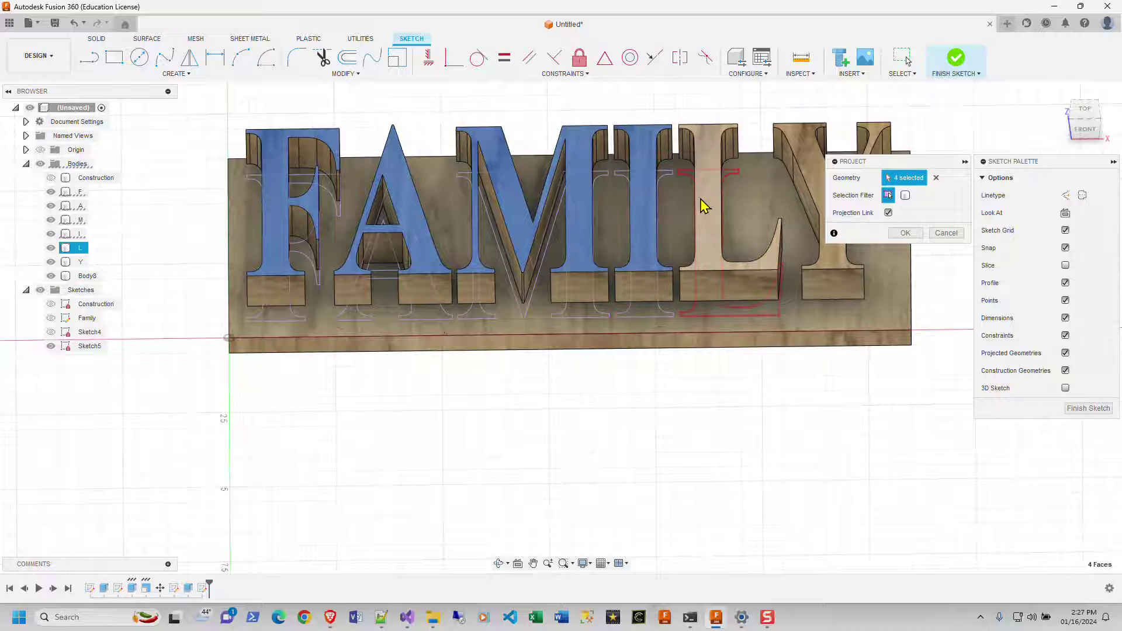
left_click(729, 208)
left_click(817, 166)
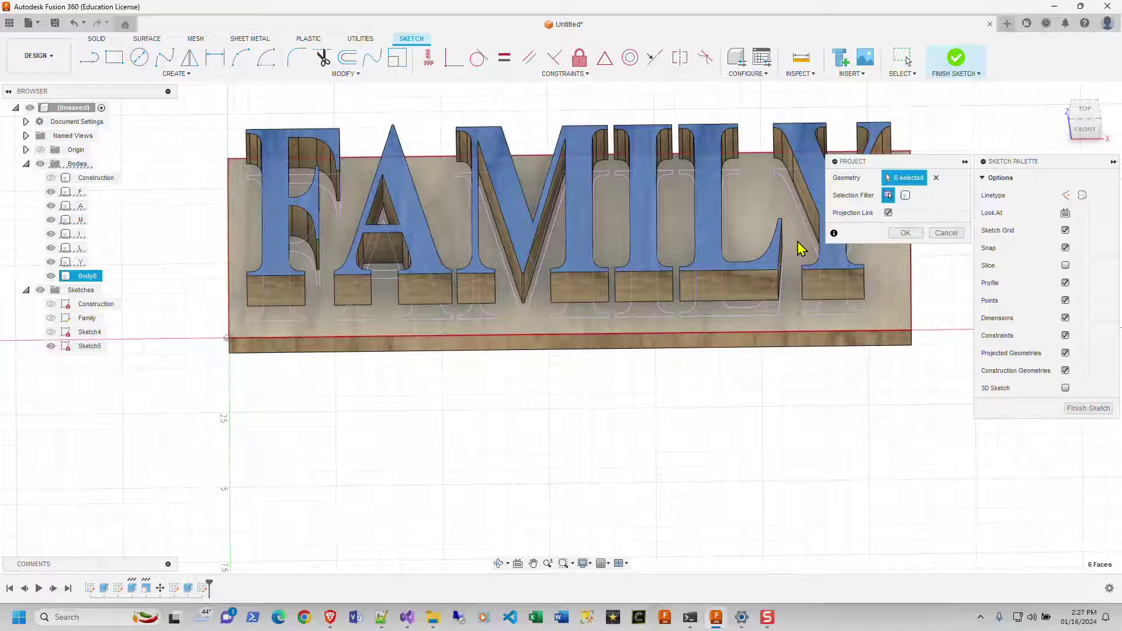
Step: Confirm the projected letter outlines and hide all six FAMILY letter bodies
left_click(905, 233)
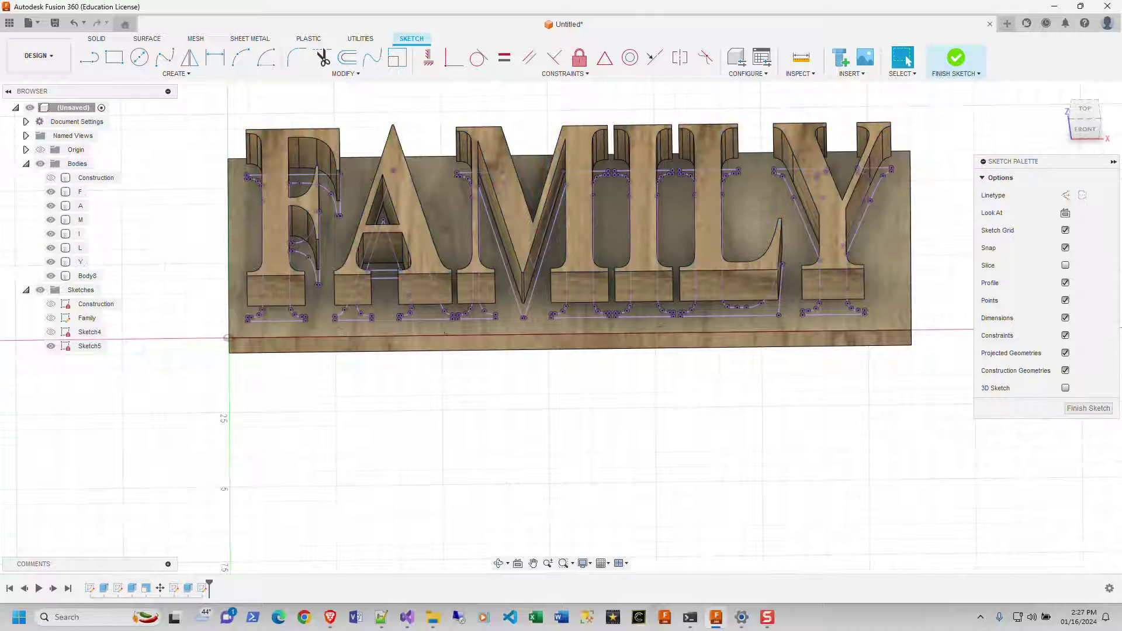
left_click(51, 192)
left_click(51, 206)
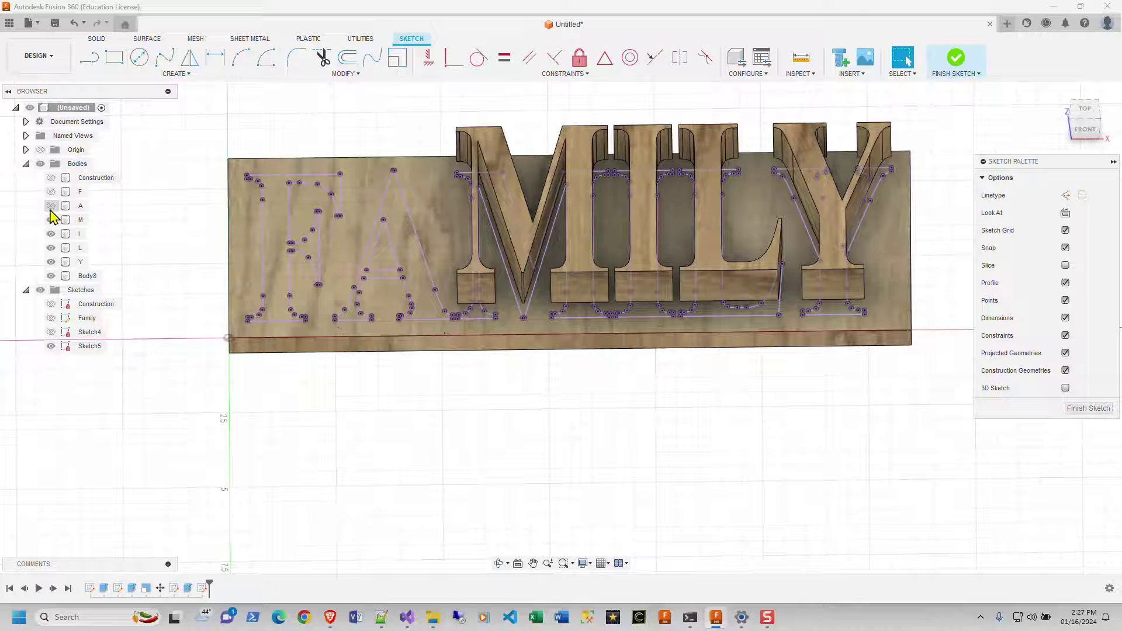
left_click(51, 220)
left_click(51, 234)
left_click(51, 247)
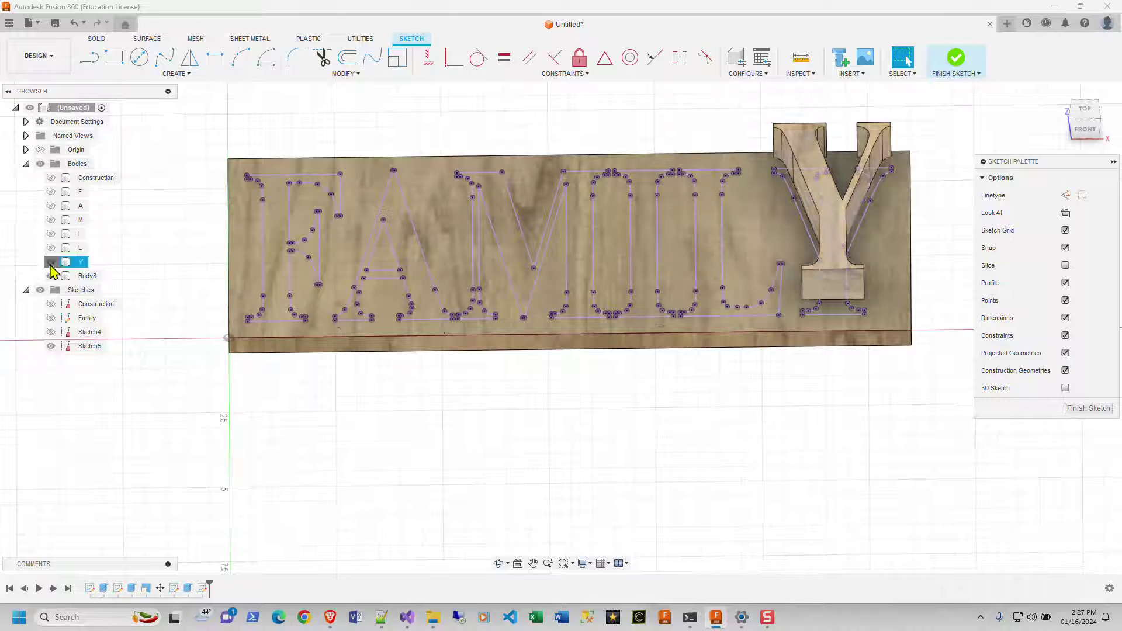
left_click(51, 262)
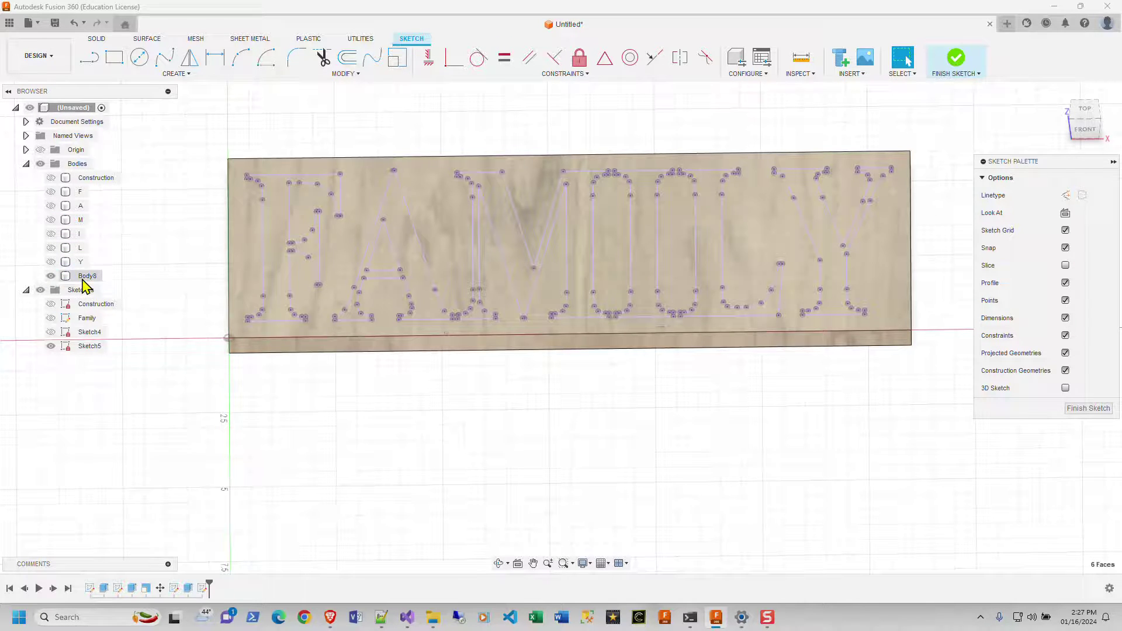
Step: Rename the Body8 board to Stock
right_click(86, 277)
left_click(155, 464)
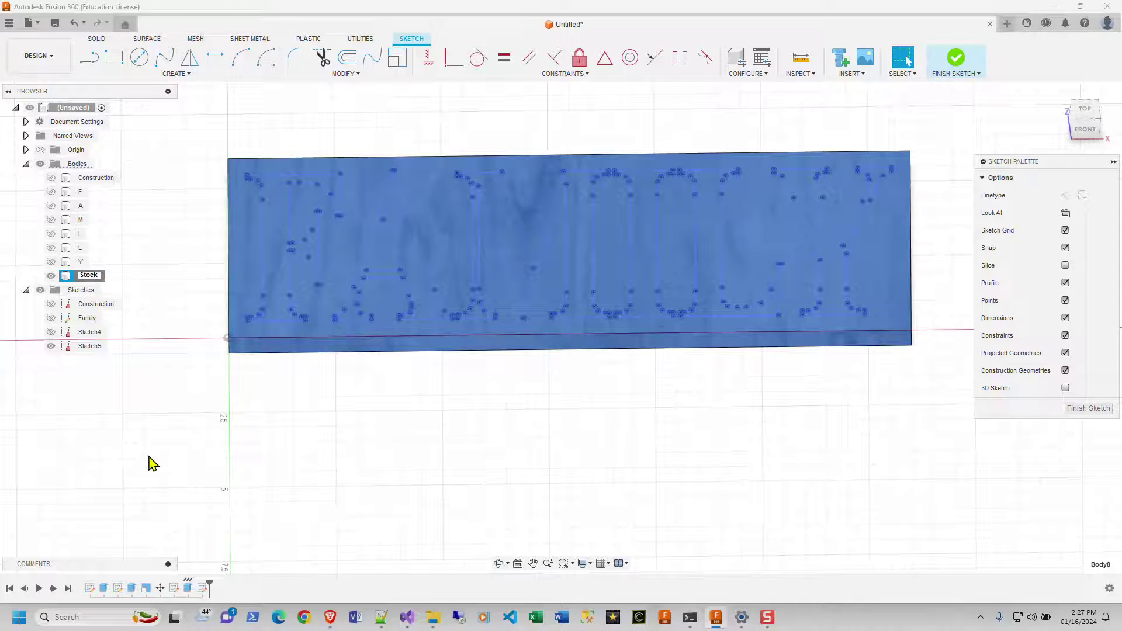
type("Stock")
key("Return")
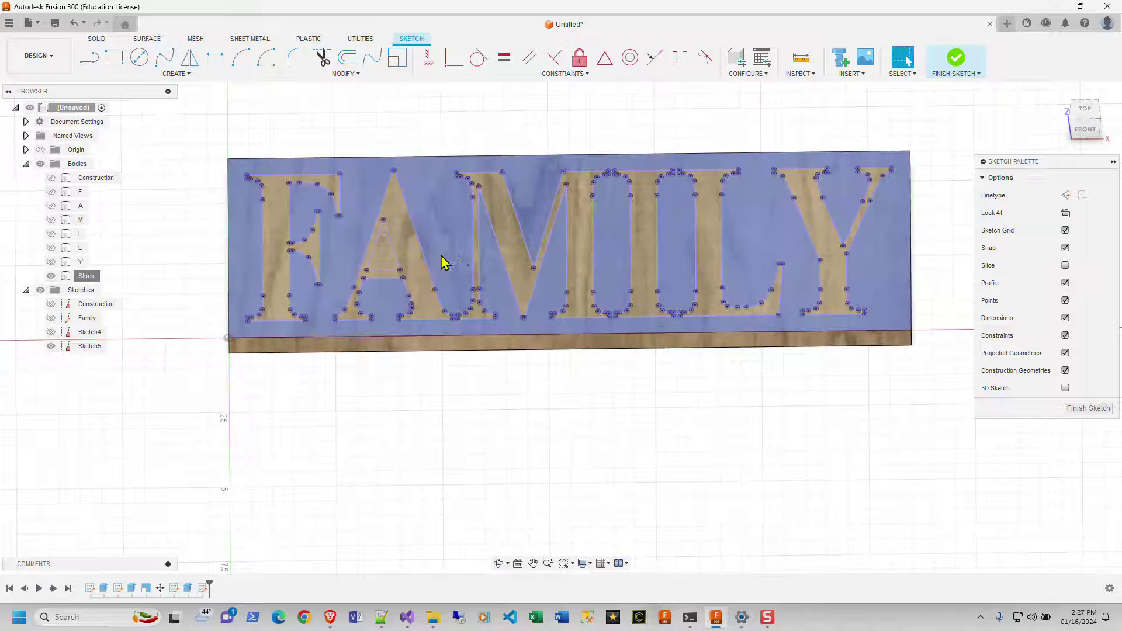
Step: Select the six projected F-A-M-I-L-Y letter profiles in Sketch5 and bring up their actions menu
mouse_move(486, 253)
middle_mouse_down("shift")
mouse_move(468, 301)
mouse_move(479, 252)
mouse_move(481, 266)
middle_mouse_up("shift")
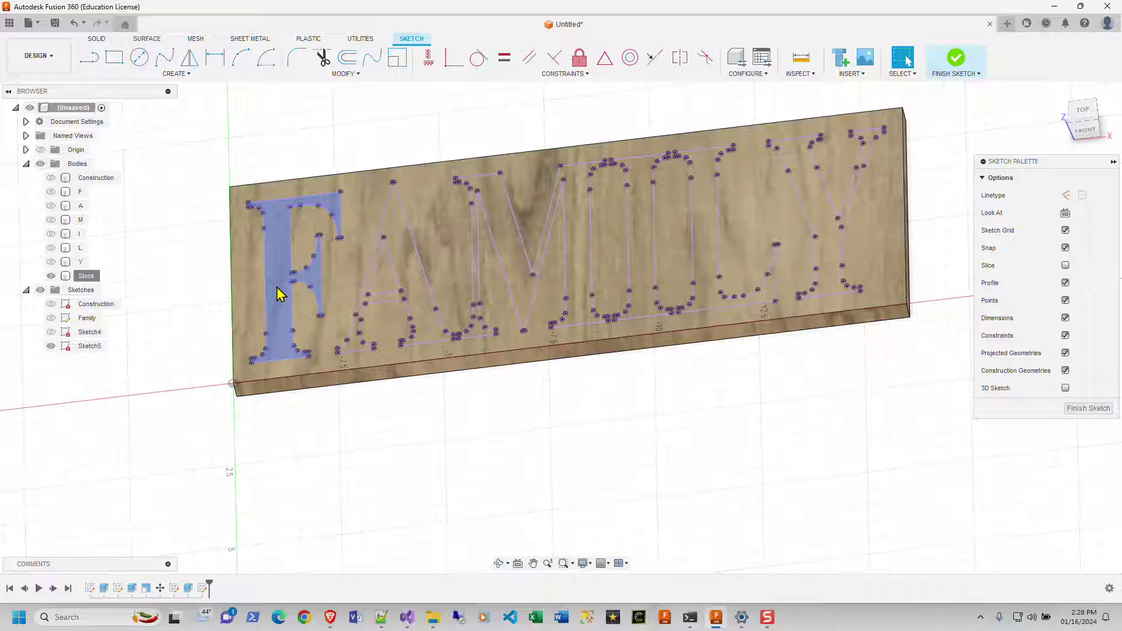
left_click(275, 286)
left_click(386, 284, "ctrl")
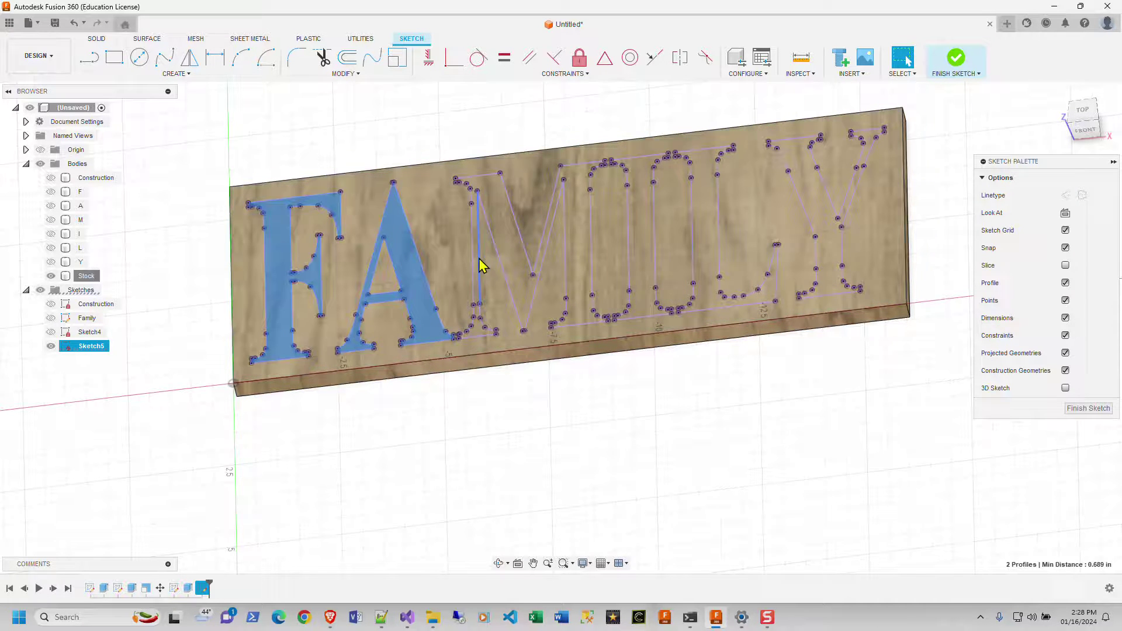
left_click(509, 250, "ctrl")
left_click(660, 247, "ctrl")
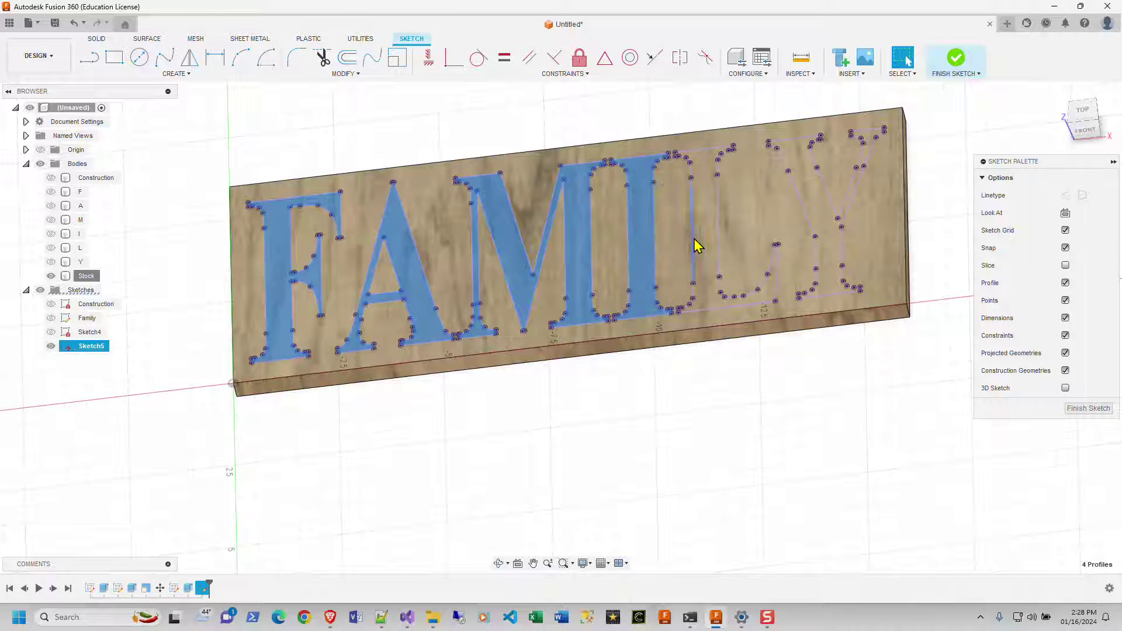
left_click(712, 242, "ctrl")
left_click(818, 210, "ctrl")
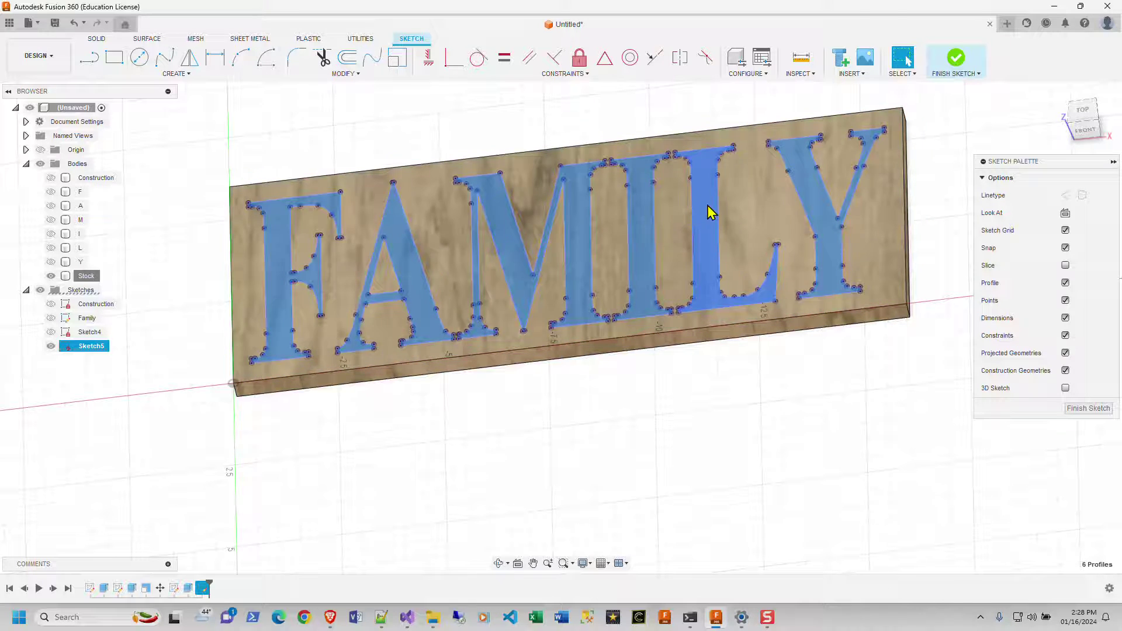
right_click(646, 224)
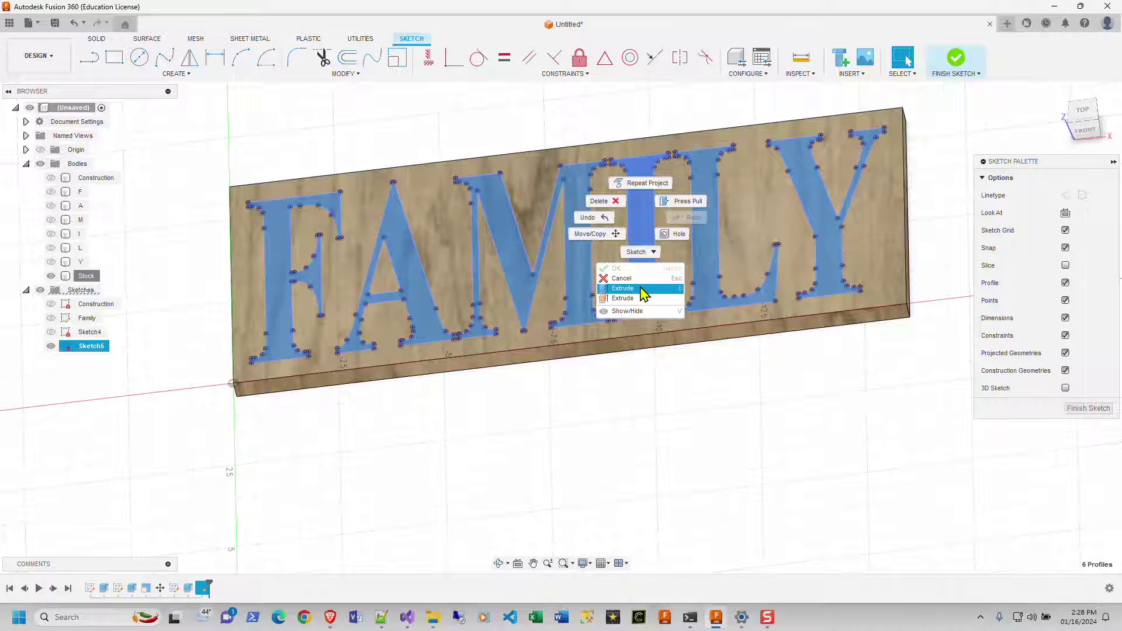
Step: Extrude the six letter profiles as a -0.25 in cut into the Stock board
left_click(643, 292)
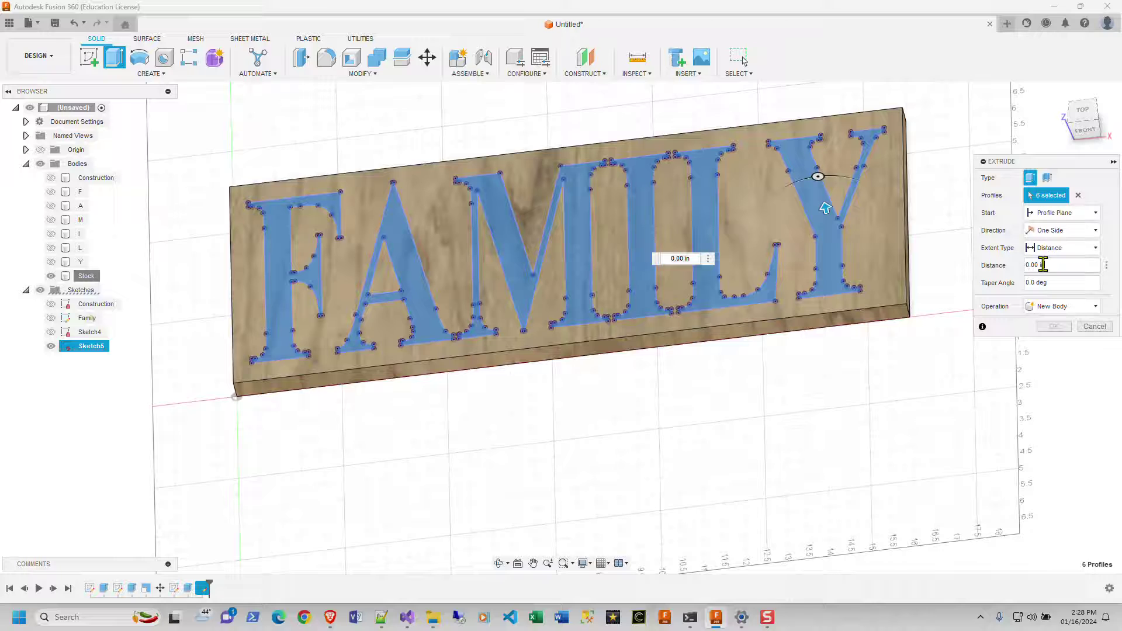
left_click(1043, 265)
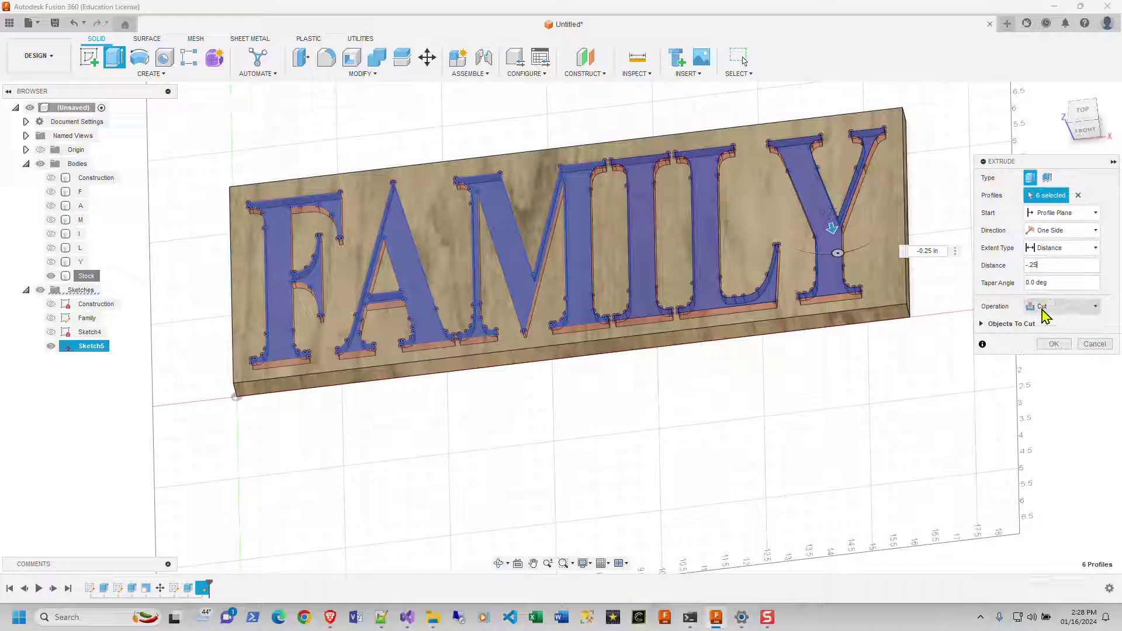
left_click(1054, 345)
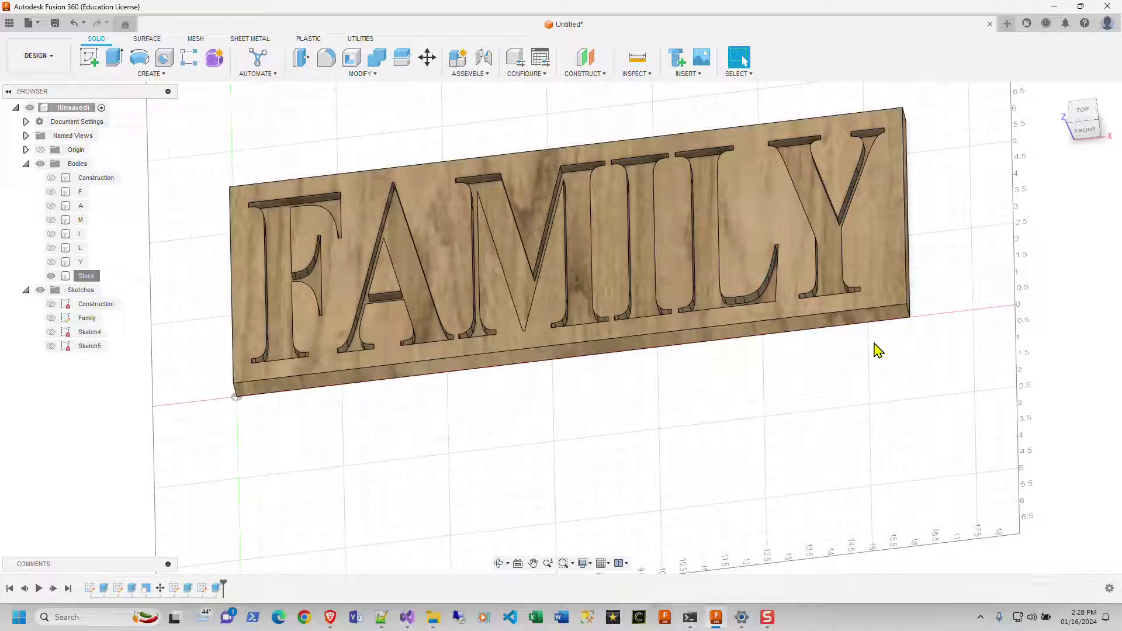
mouse_move(790, 346)
middle_mouse_down("shift")
mouse_move(781, 336)
mouse_move(741, 401)
mouse_move(695, 405)
mouse_move(734, 401)
middle_mouse_up("shift")
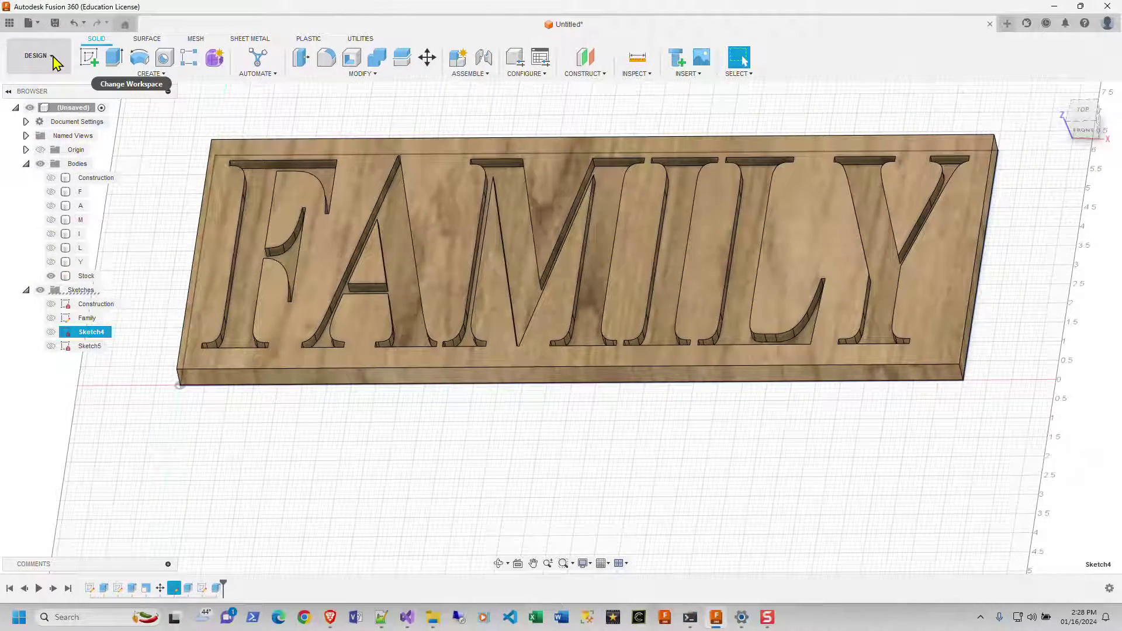
Step: Switch to the Manufacture workspace and start a setup with the Kirbre Enterprises Inc Foreman machine
left_click(56, 62)
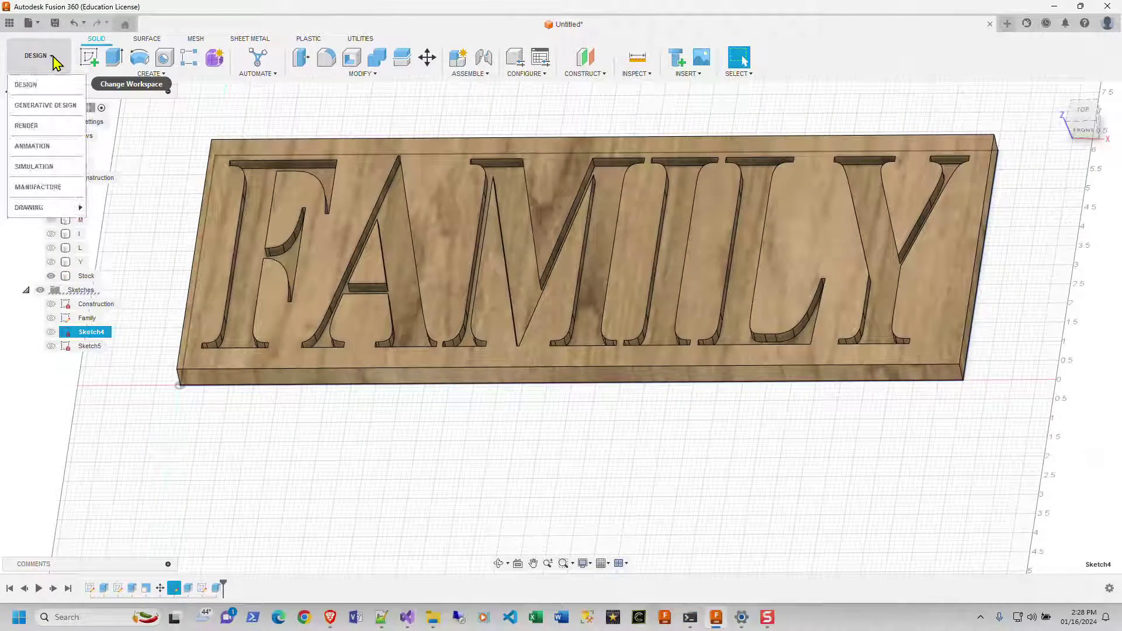
left_click(55, 192)
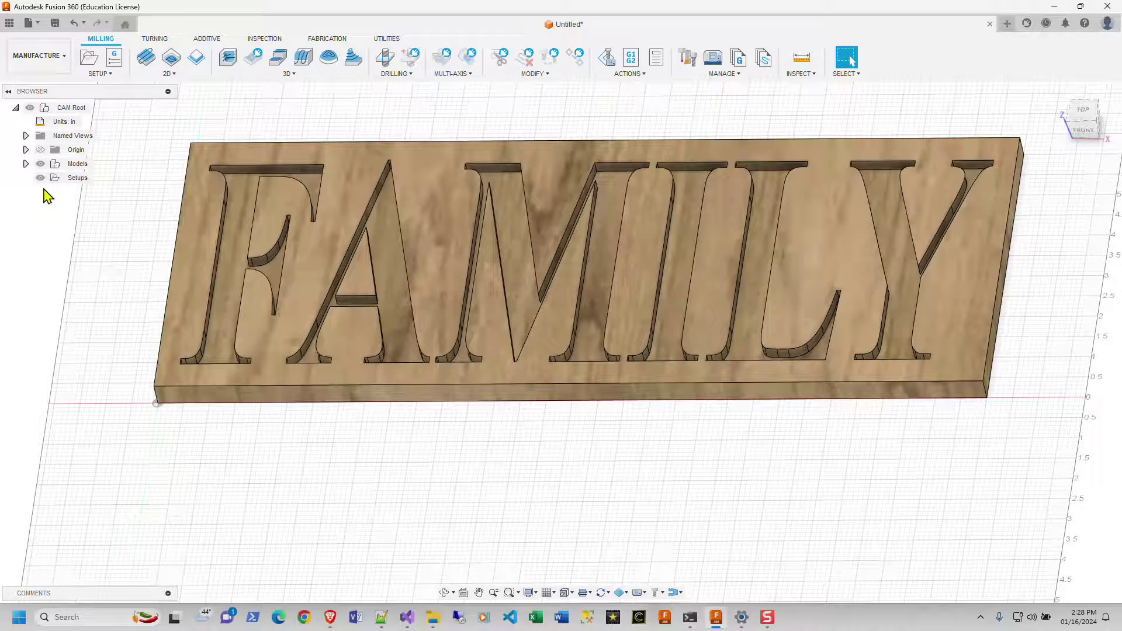
left_click(53, 179)
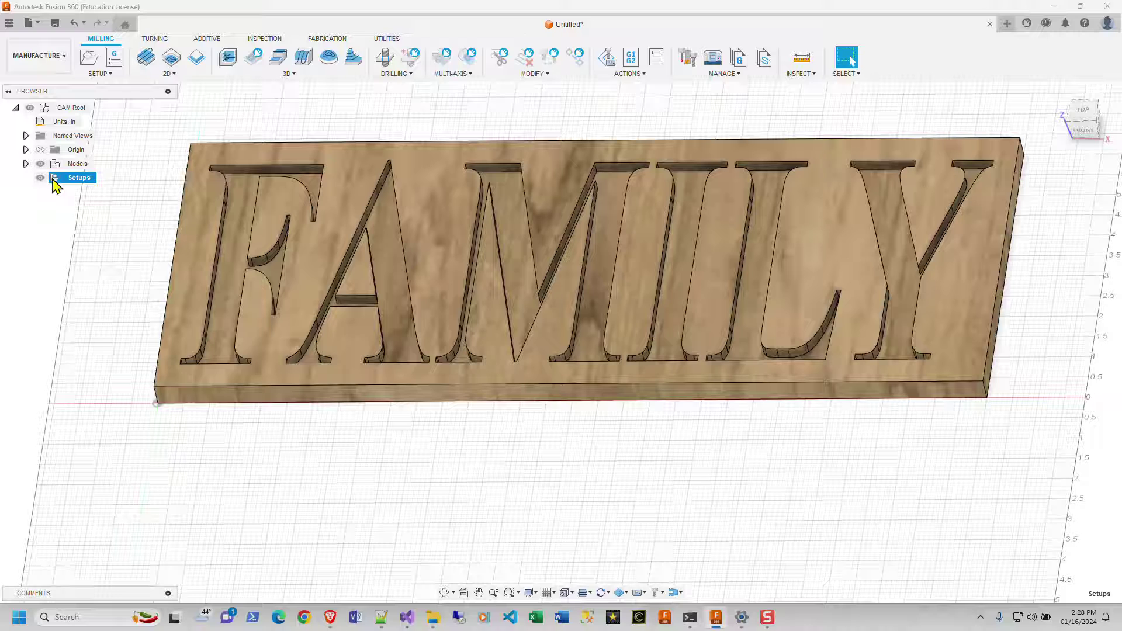
left_click(89, 56)
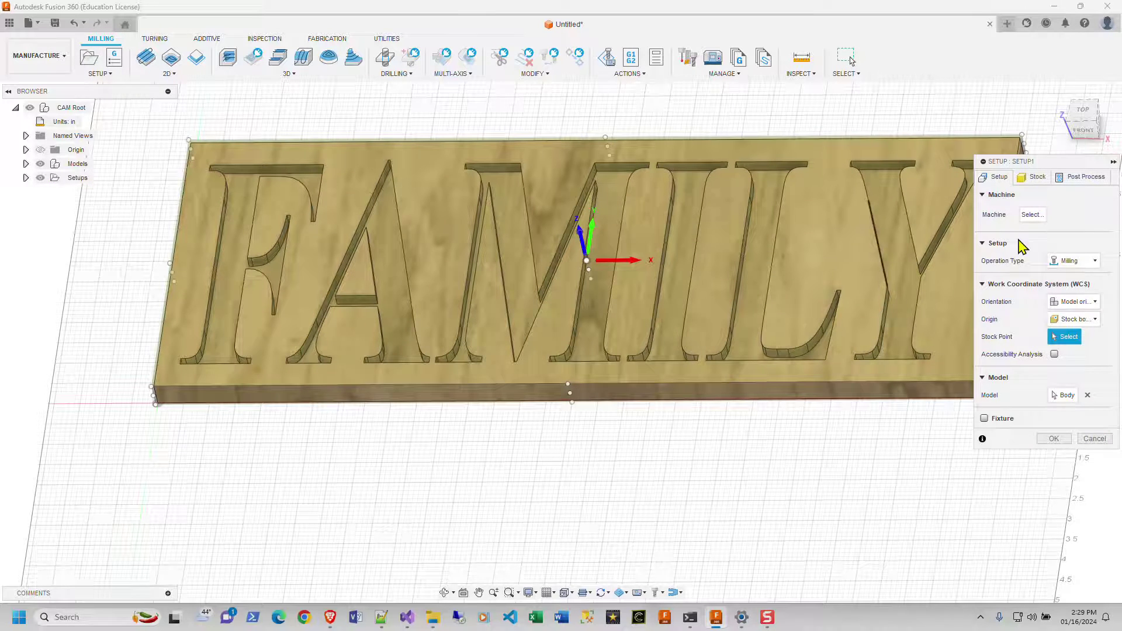
left_click(1034, 215)
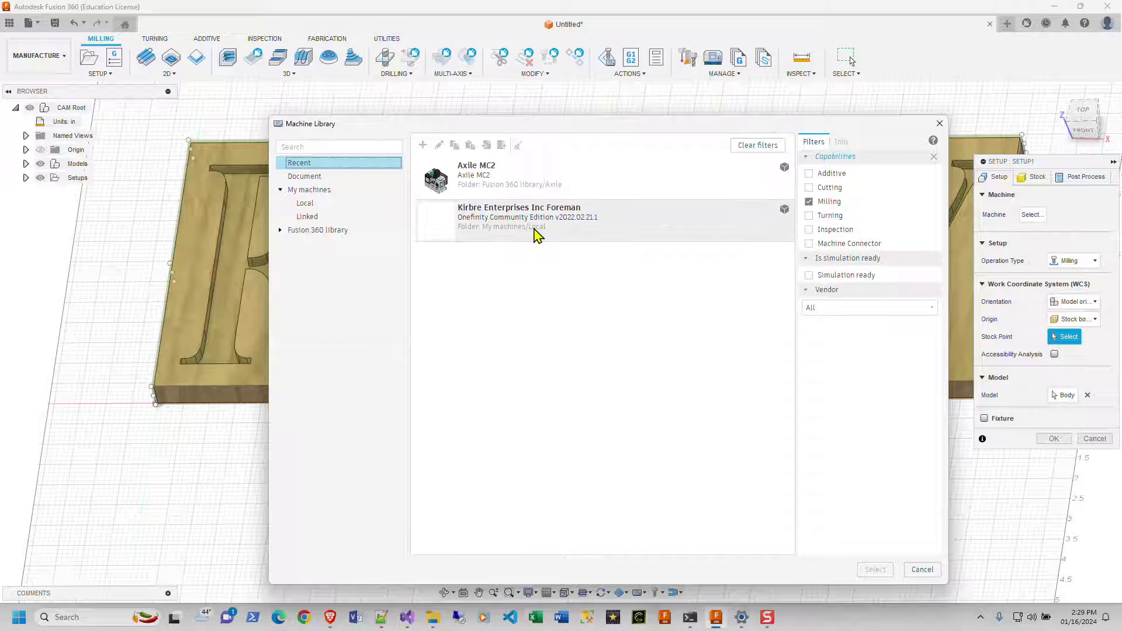
left_click(536, 234)
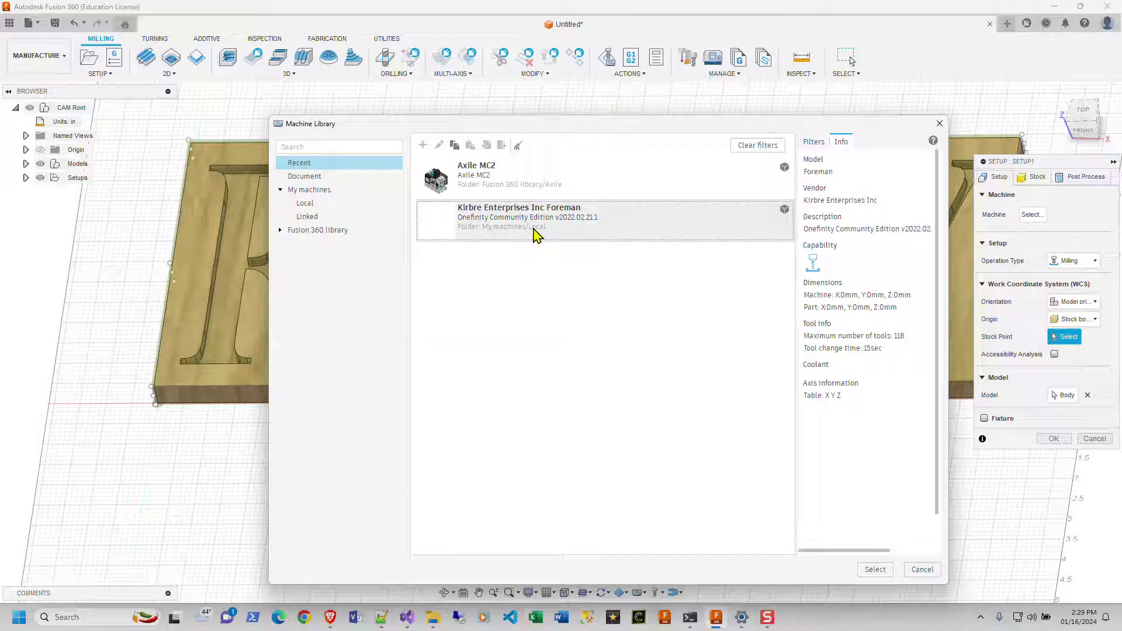
left_click(875, 570)
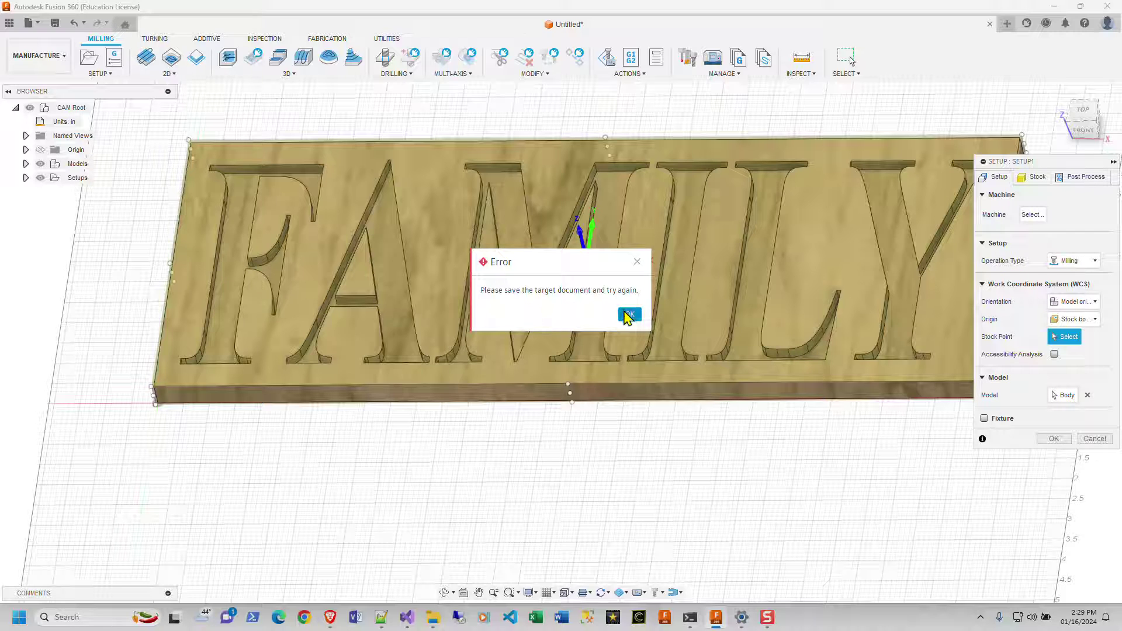
Step: Dismiss the save-first error and open the Save dialog with its location folders expanded
left_click(629, 314)
left_click(59, 25)
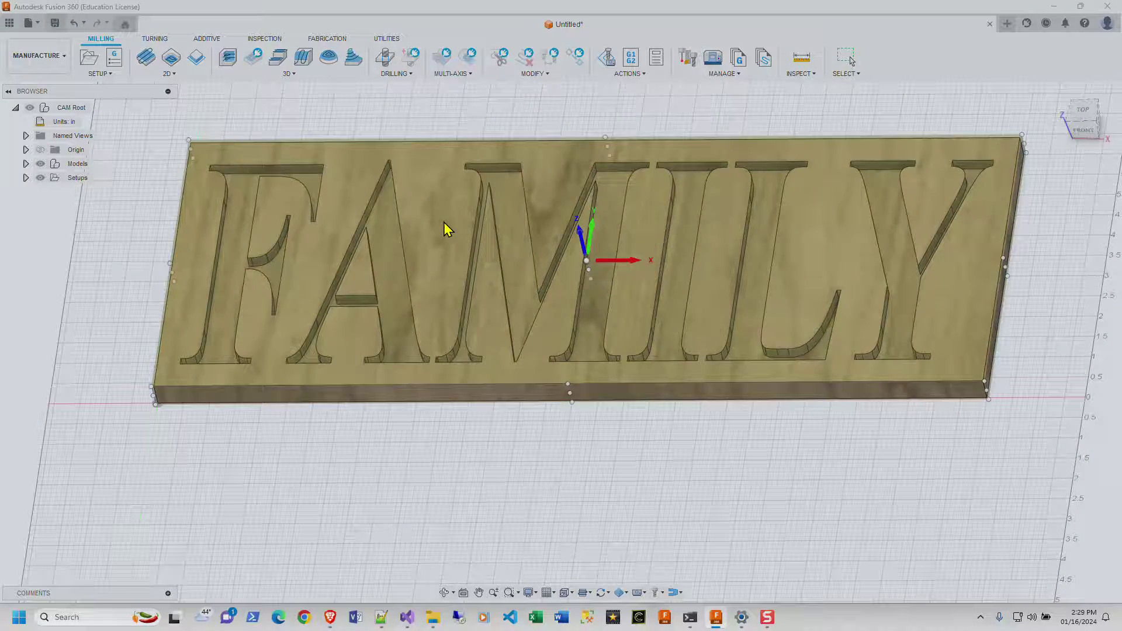
left_click(753, 226)
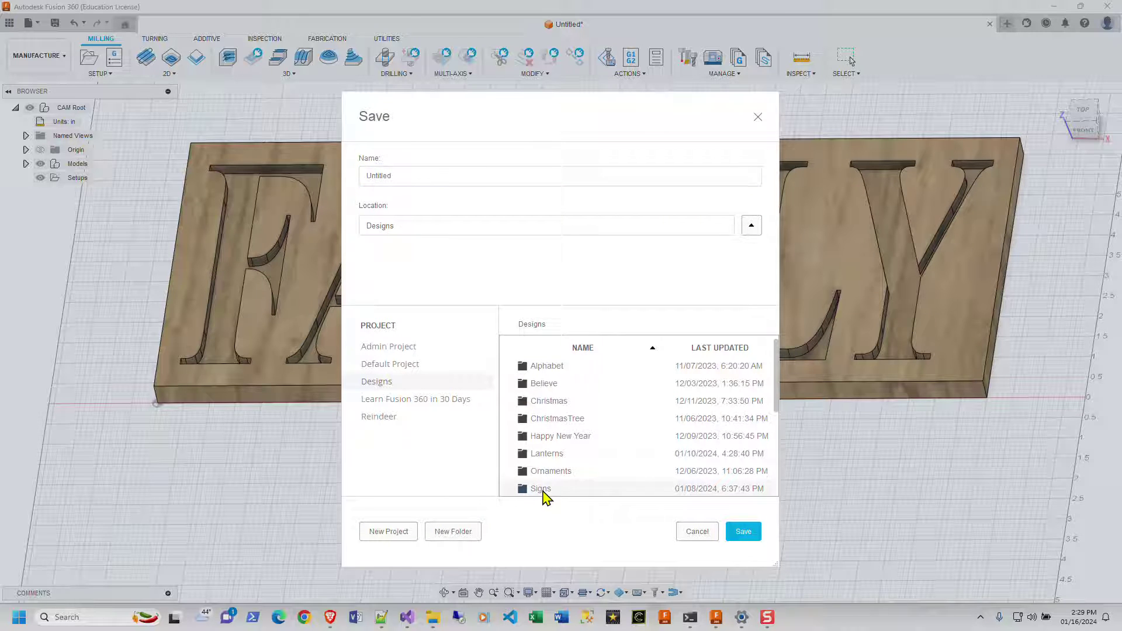
Step: Save the design as Family-16 in the Designs › Signs folder
scroll(544, 498, "down", 1)
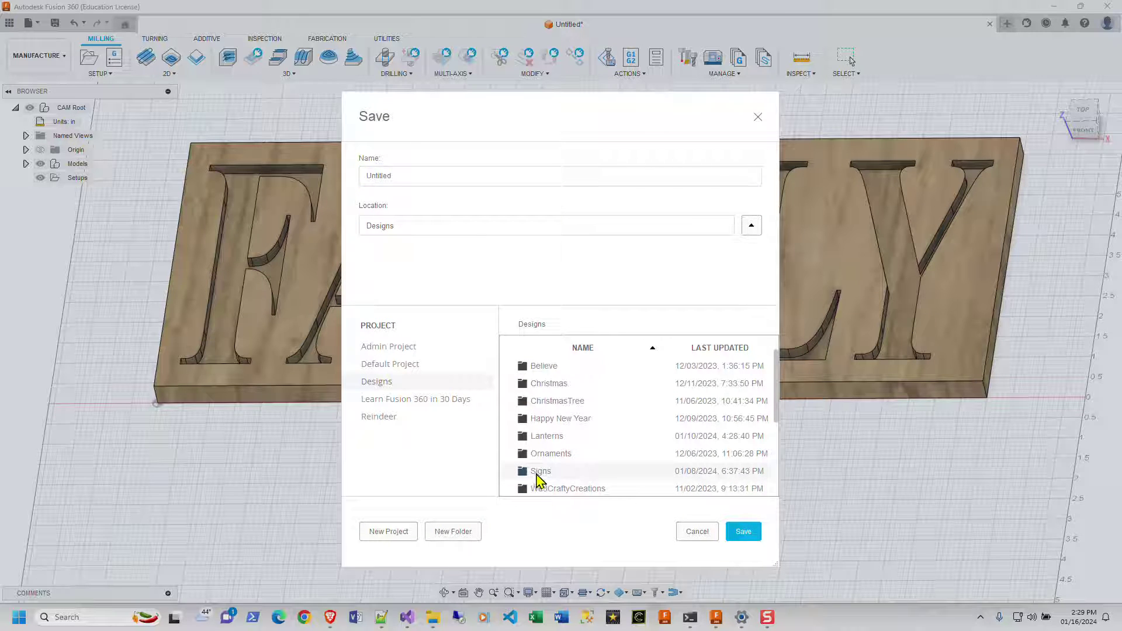
double_click(540, 472)
double_click(436, 175)
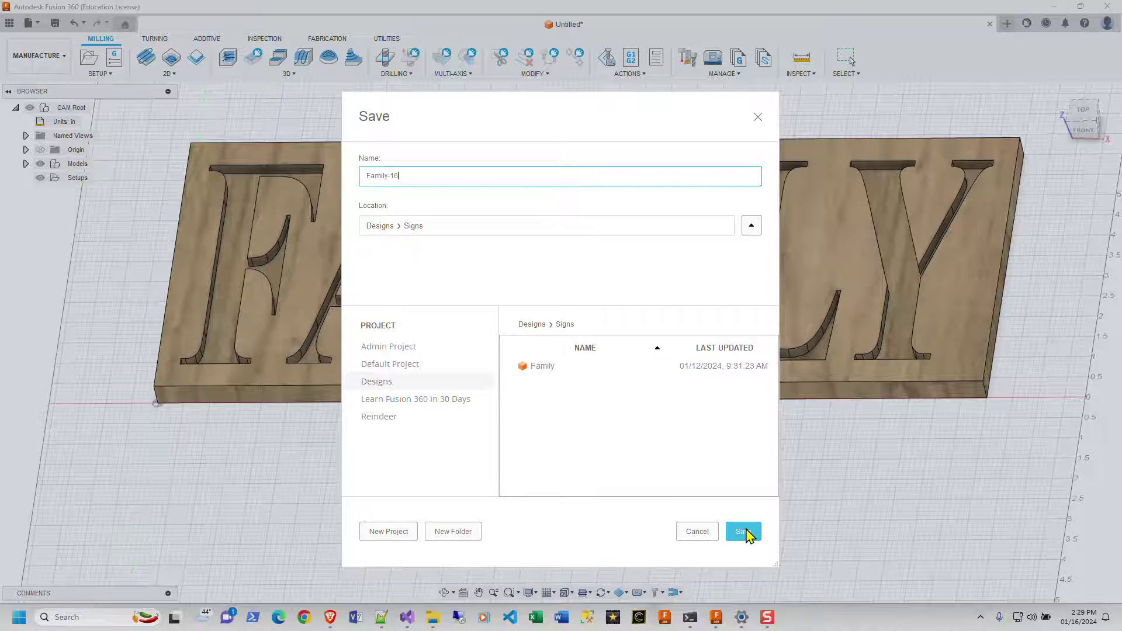
left_click(743, 532)
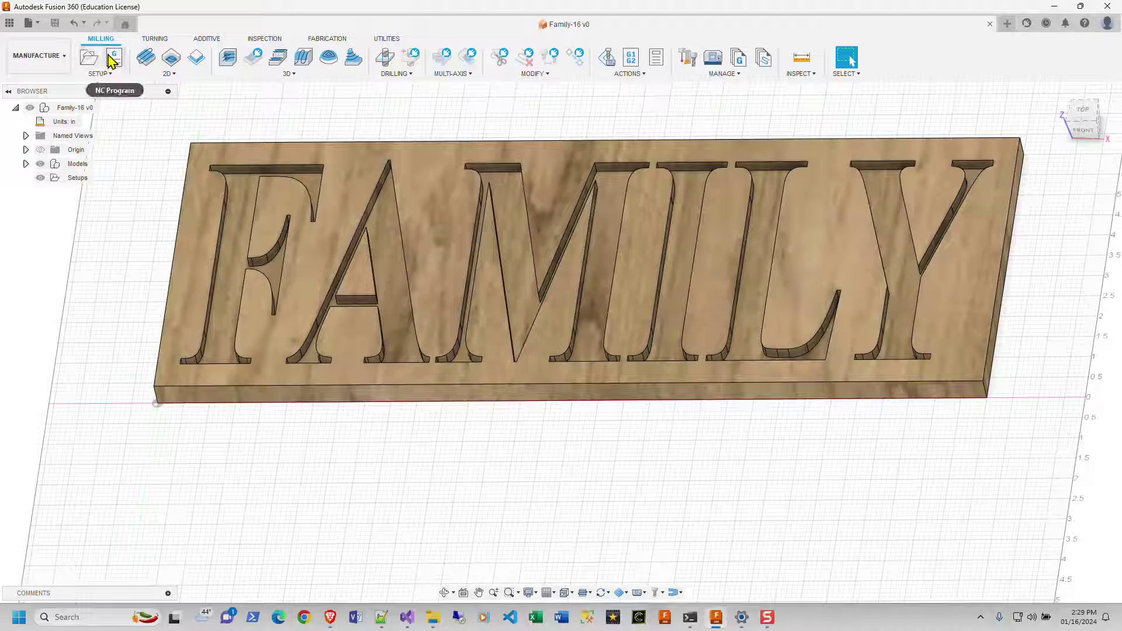
Step: Create Setup2 using the Kirbre Enterprises Inc Foreman milling machine
left_click(90, 57)
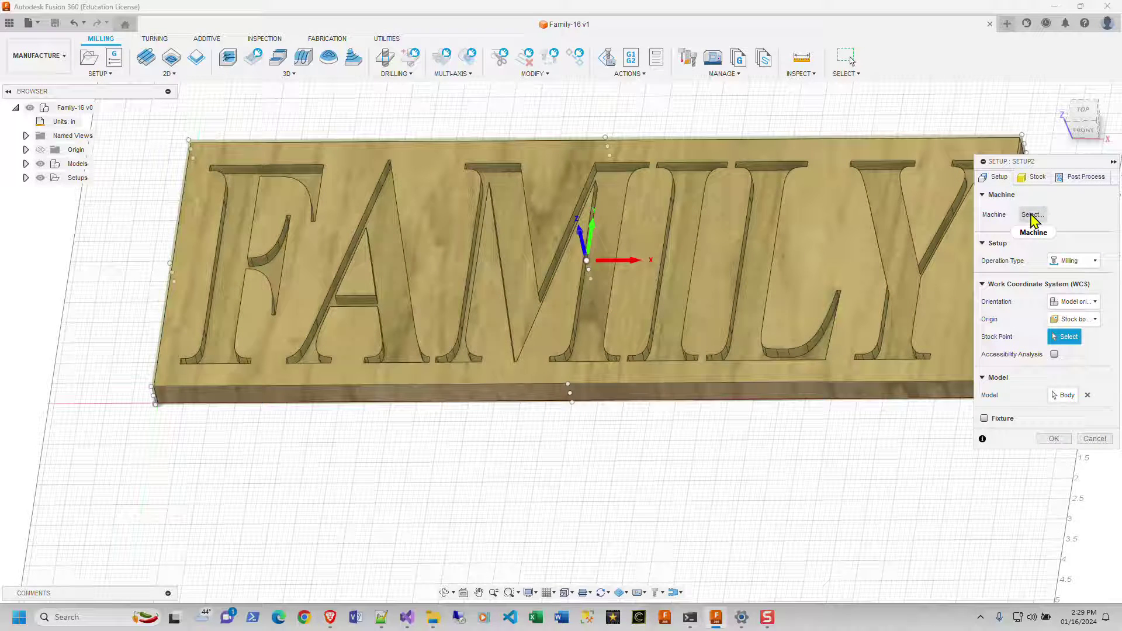
left_click(1032, 215)
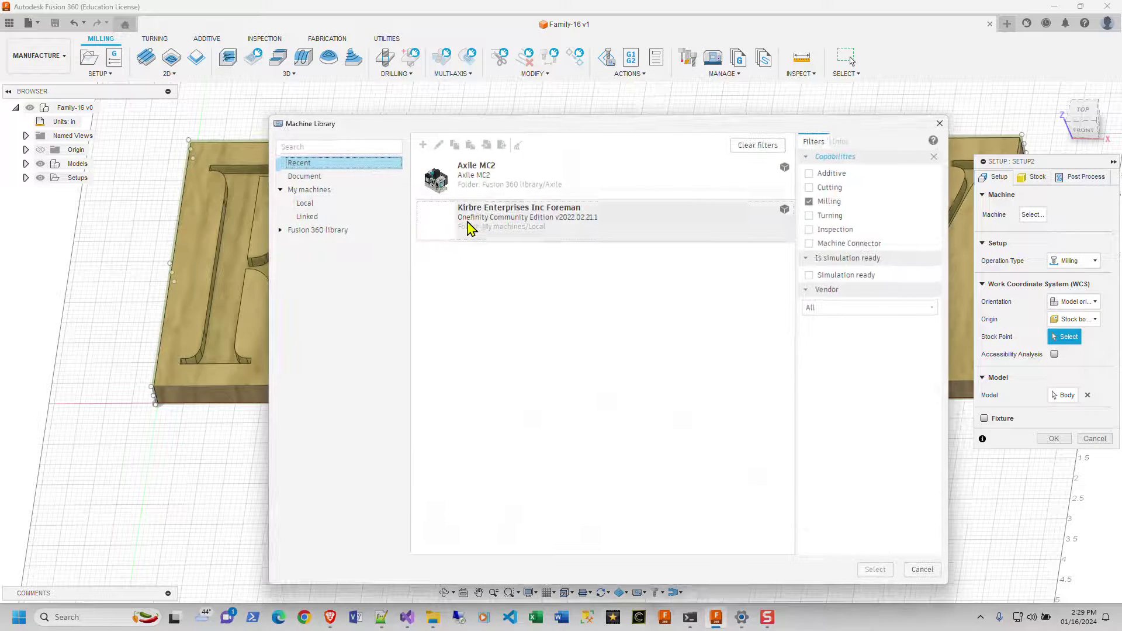
left_click(477, 225)
left_click(874, 570)
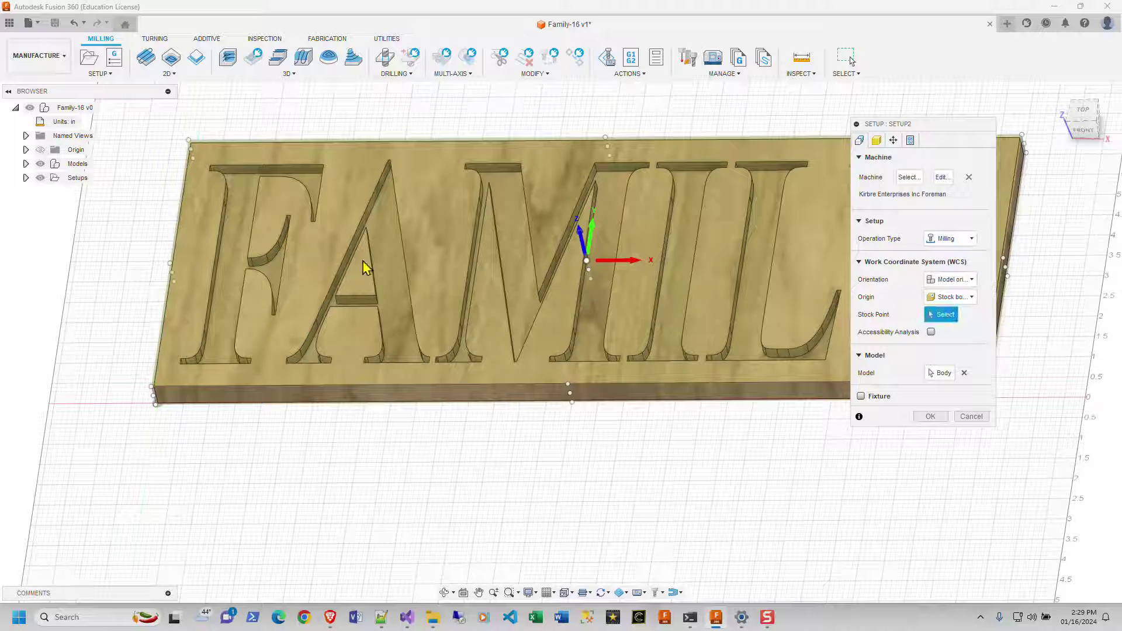
Step: Place the setup's work origin at the stock's front-left top corner
scroll(150, 393, "up", 5)
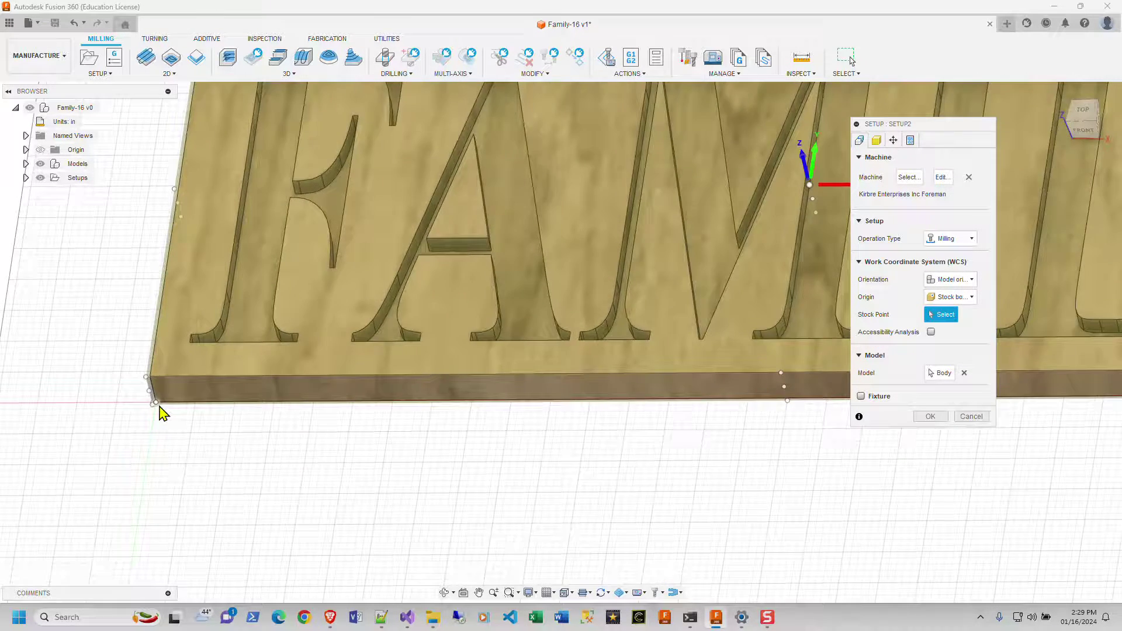
left_click(142, 363)
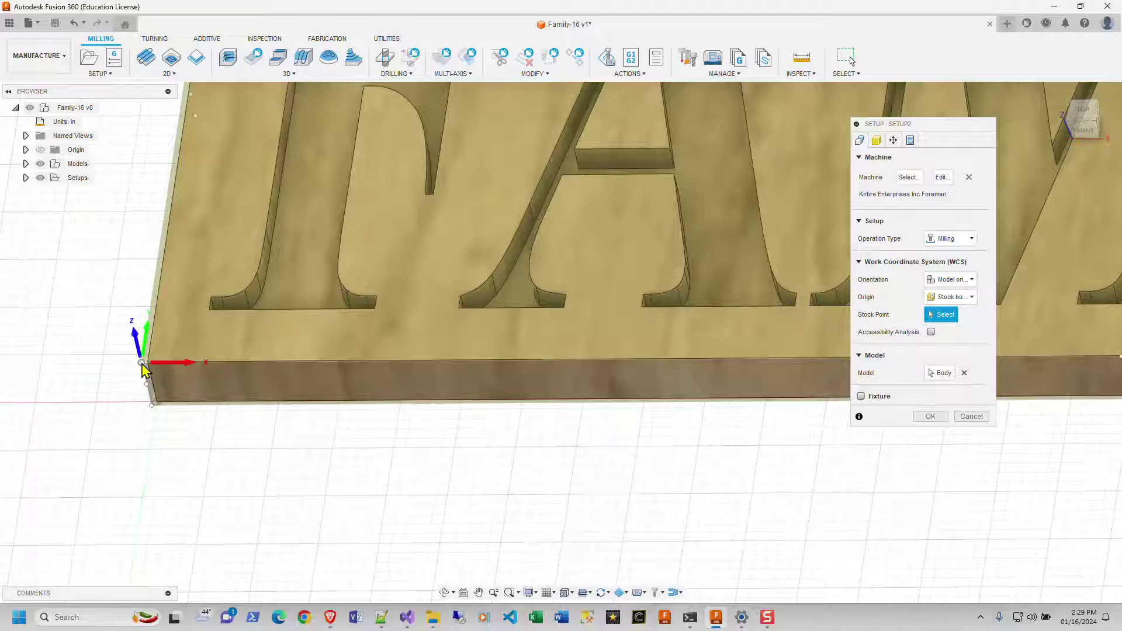
middle_click_drag(158, 389, 156, 328, "shift")
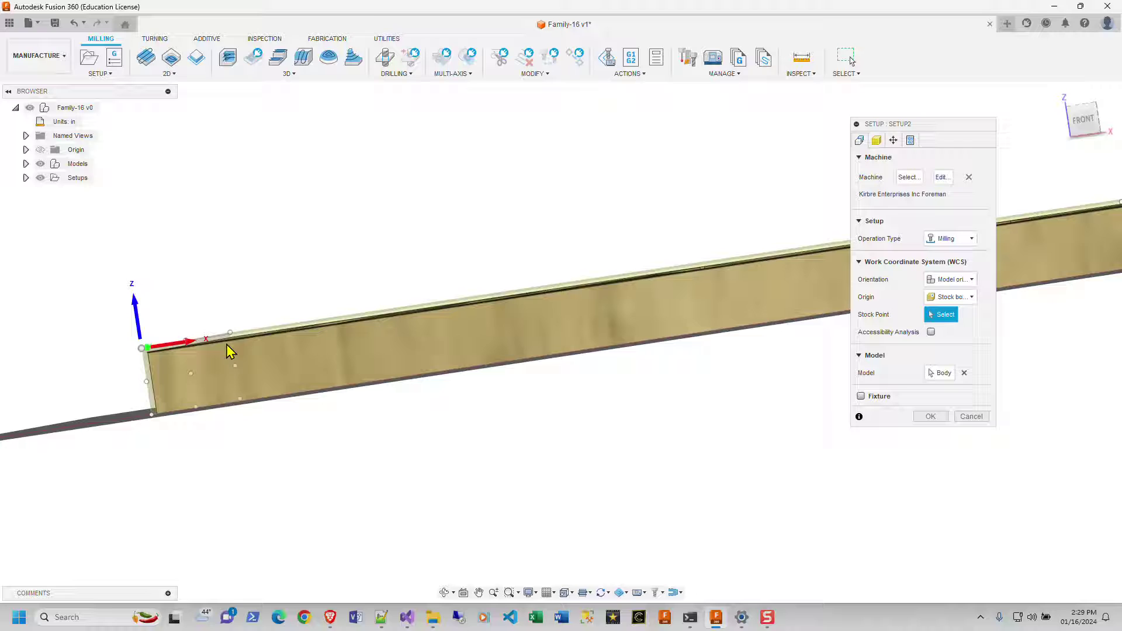
scroll(151, 381, "up", 4)
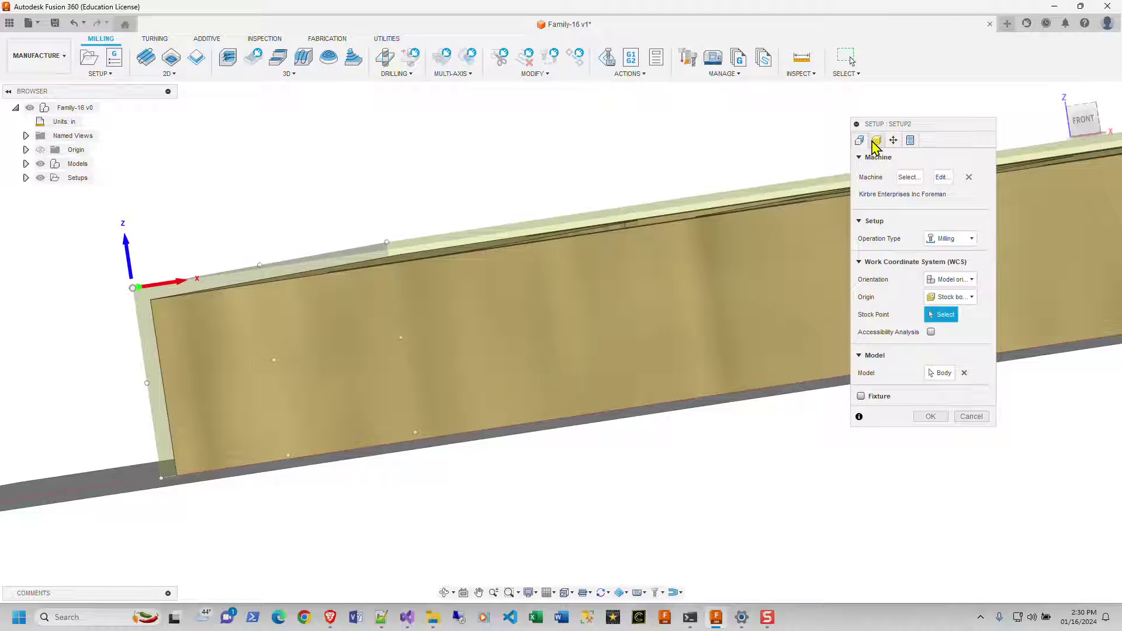
Step: Set the stock offset mode to No additional stock so the stock matches the part
left_click(876, 141)
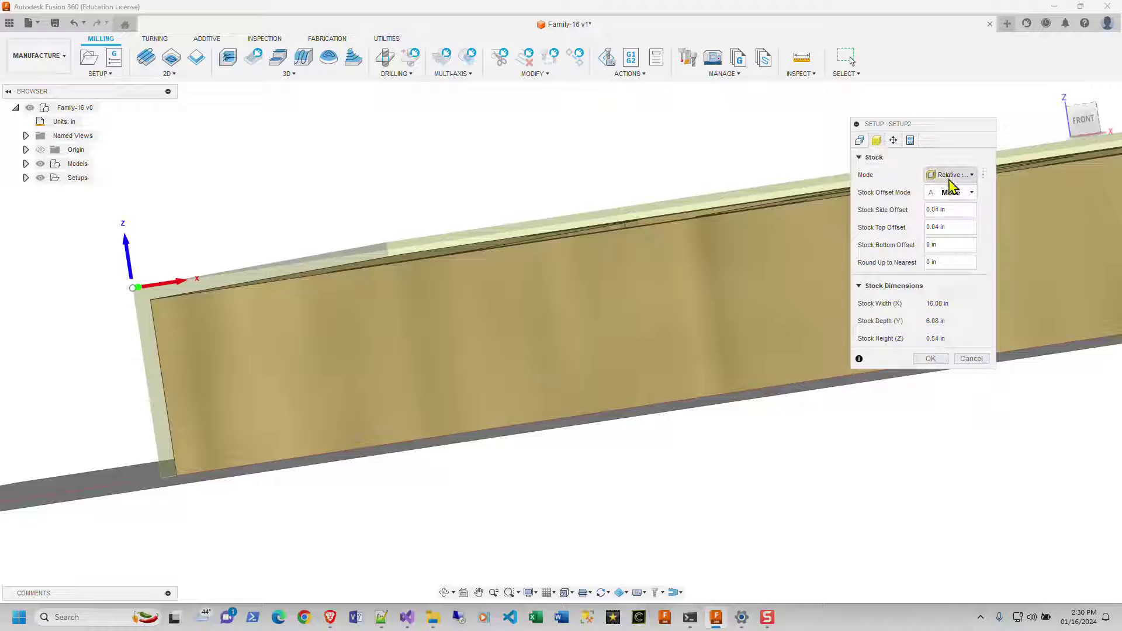
left_click(972, 195)
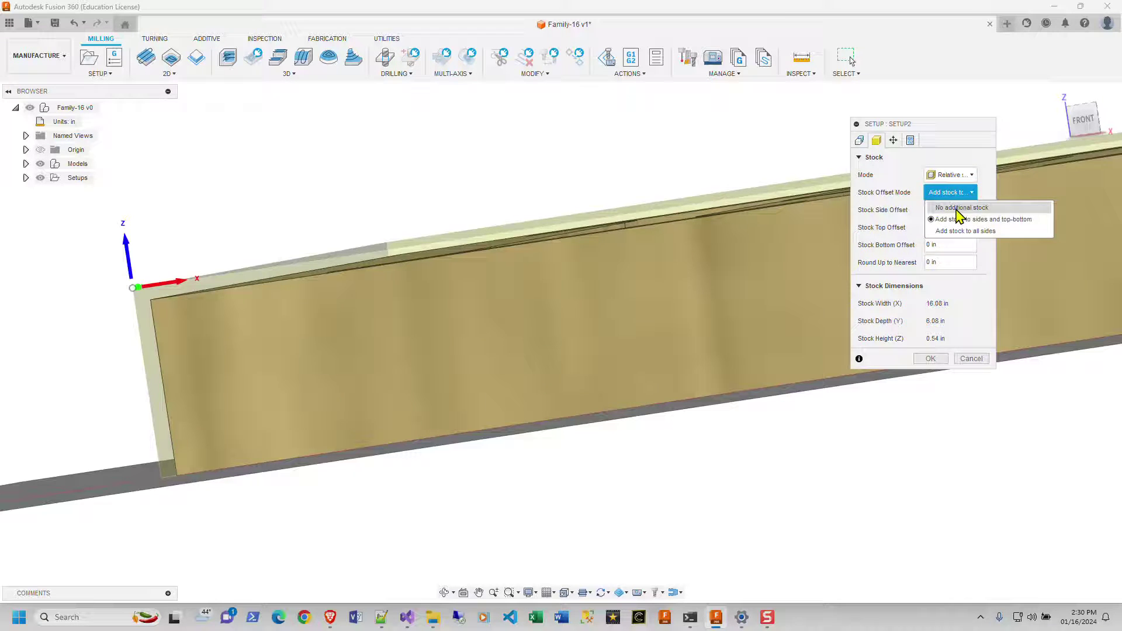
left_click(959, 209)
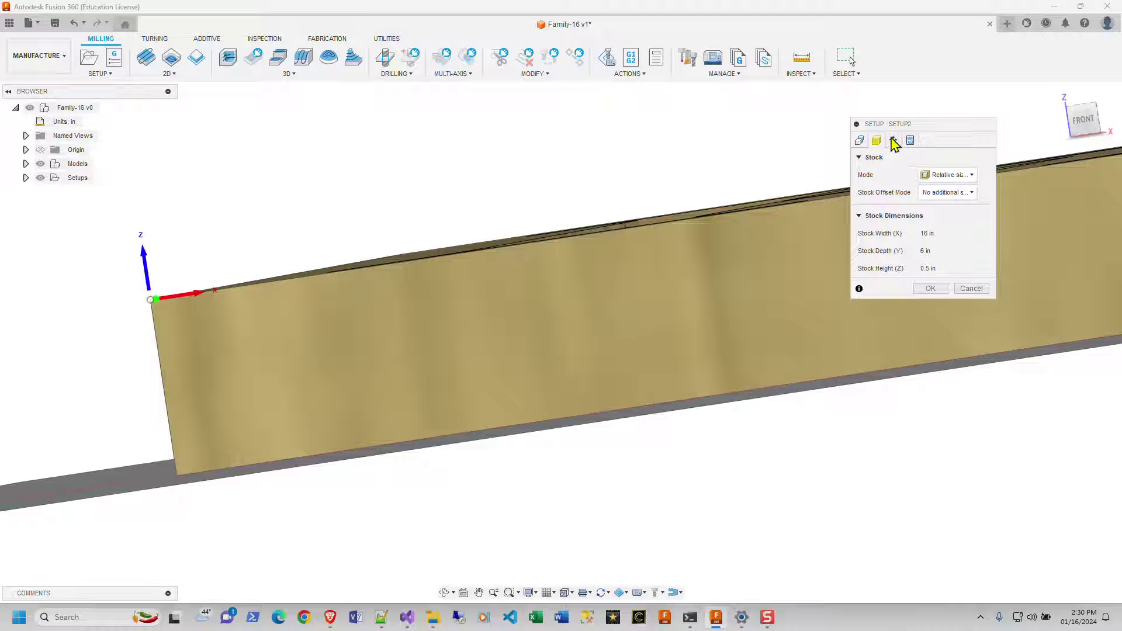
Step: Place the Part Position fixture point at the stock corner, with X, Y, Z at 0 in
left_click(893, 141)
left_click(876, 140)
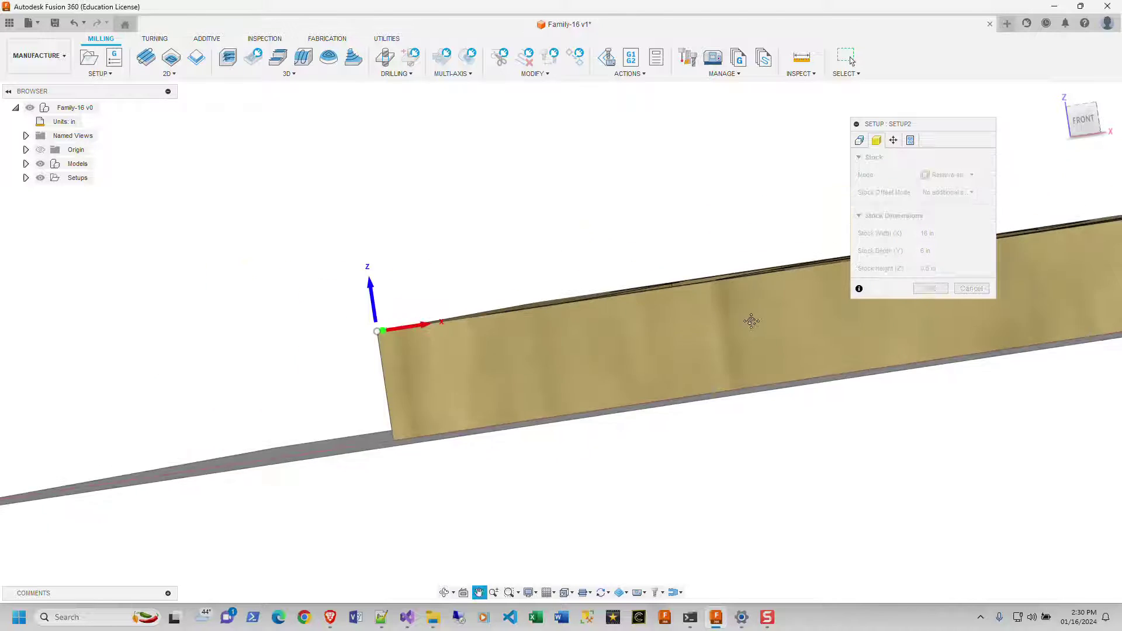
left_click(894, 141)
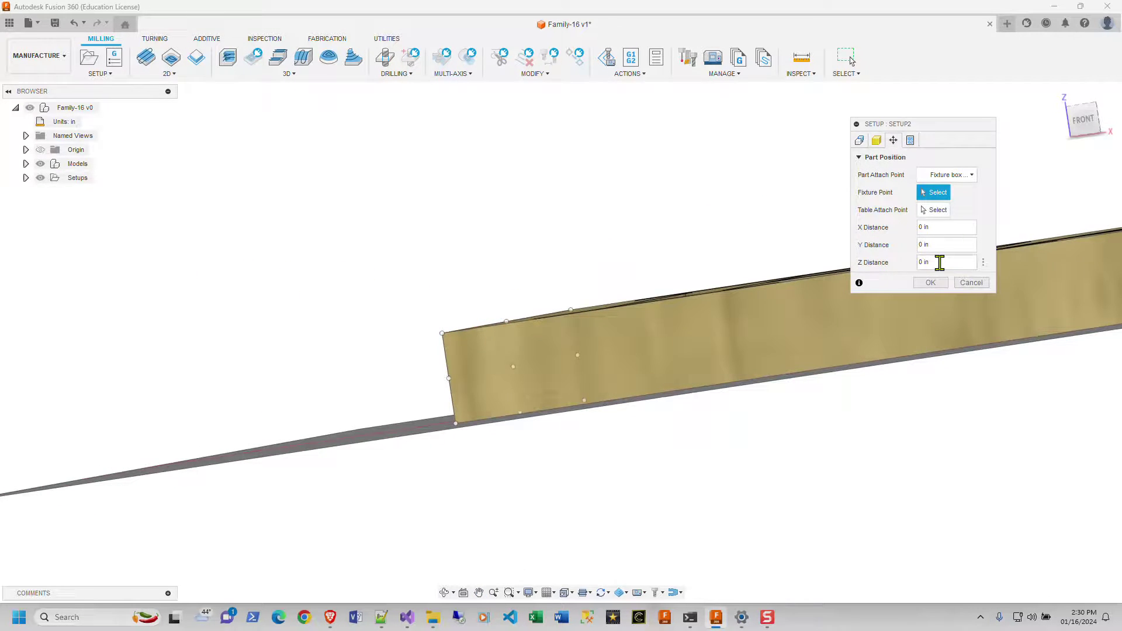
middle_click_drag(1073, 257, 1064, 146, "shift")
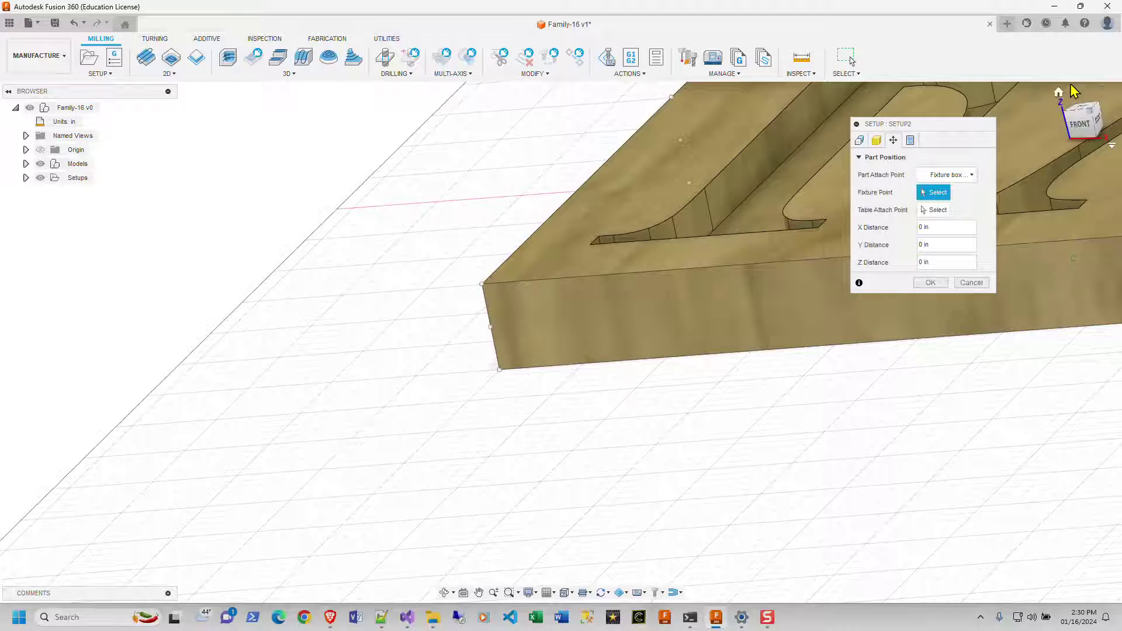
left_click(1058, 94)
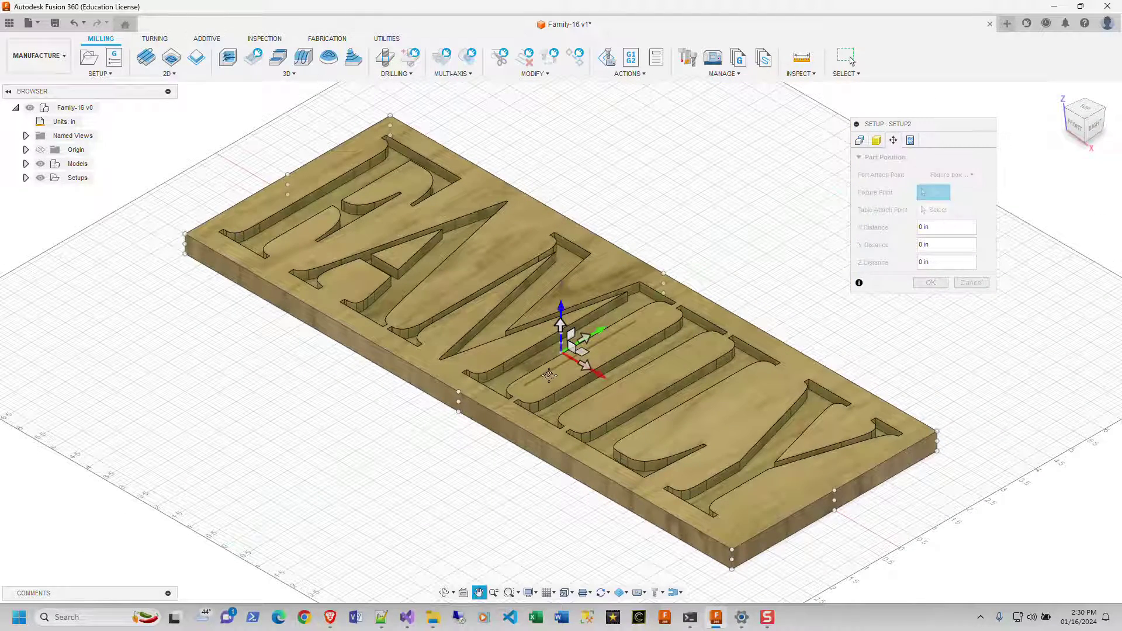
middle_click_drag(567, 375, 593, 376)
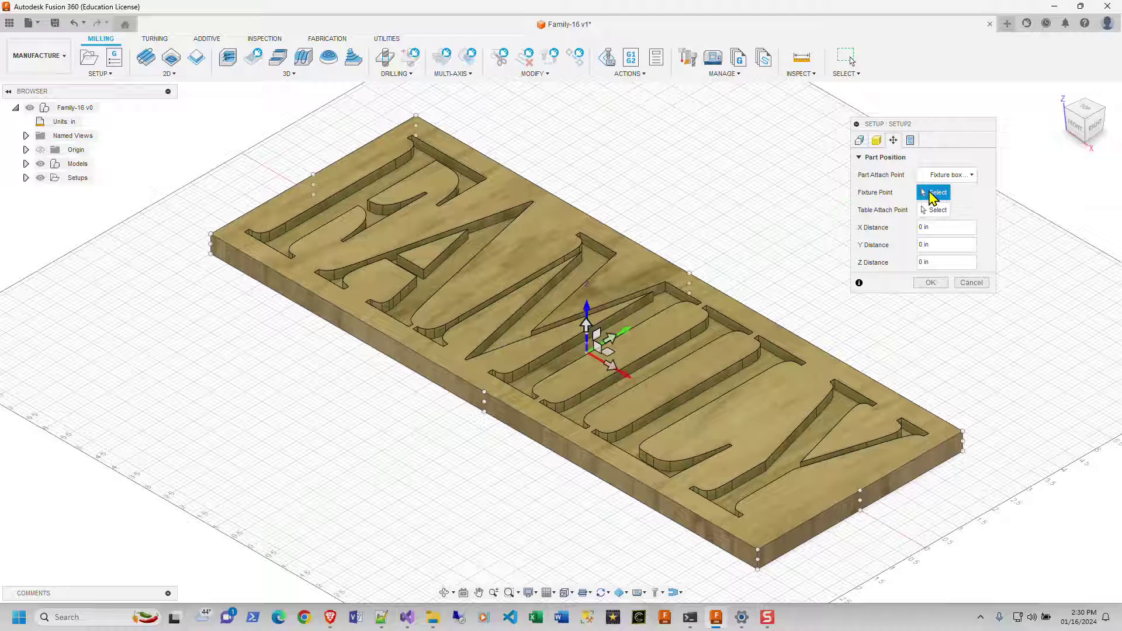
left_click(211, 235)
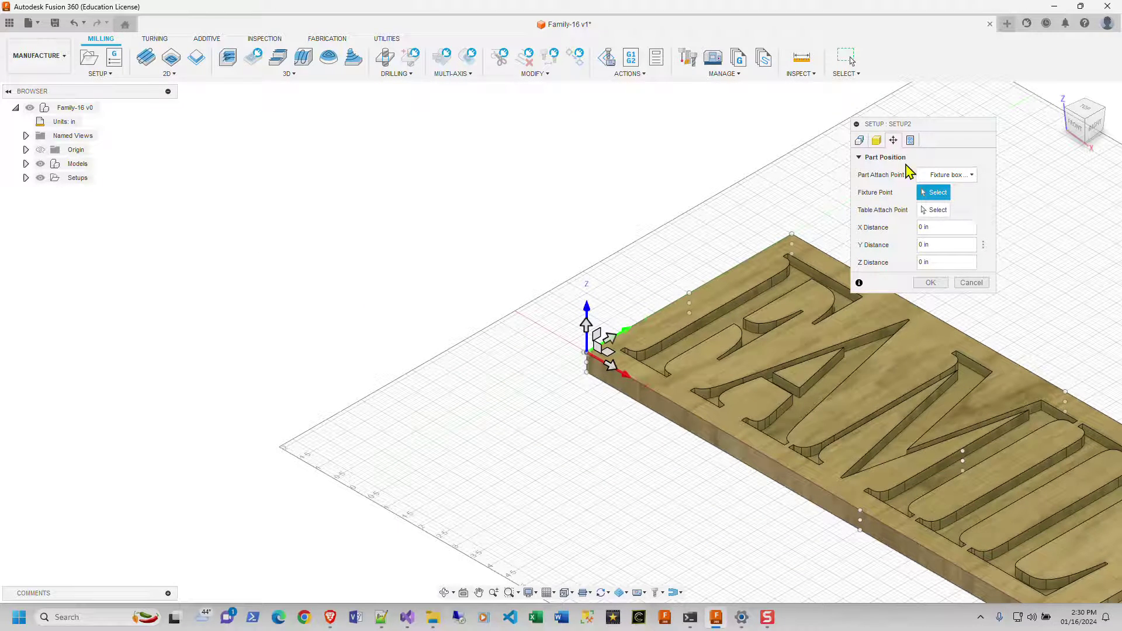
left_click(25, 164)
Step: Pick the Stock body under Family-16 v1:1 as the setup model and commit Setup2
left_click(37, 178)
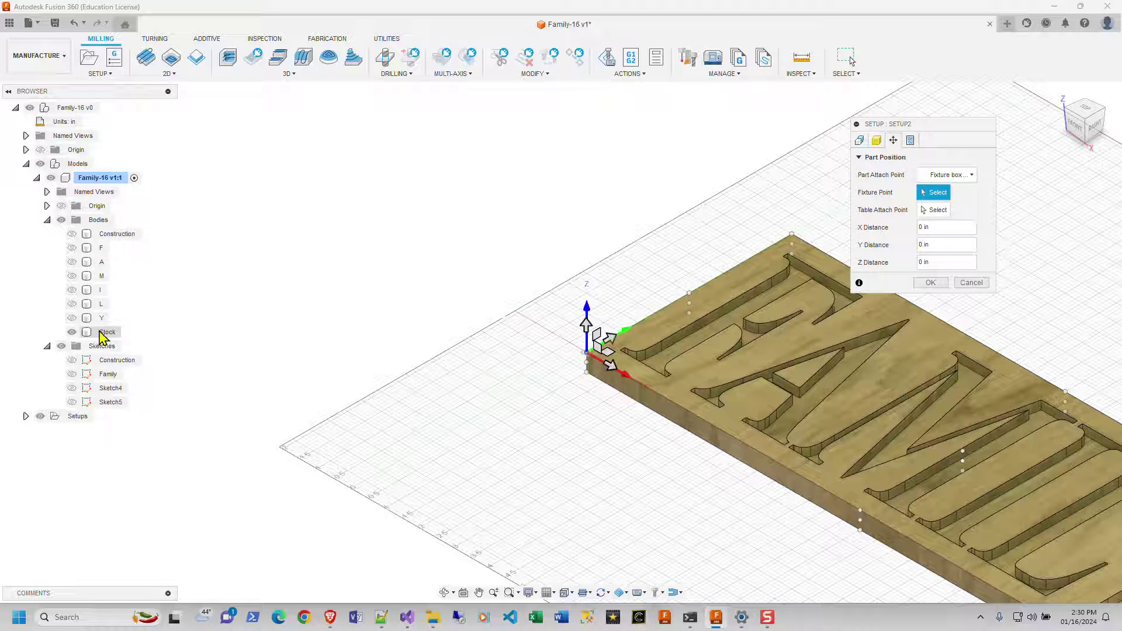
left_click(878, 142)
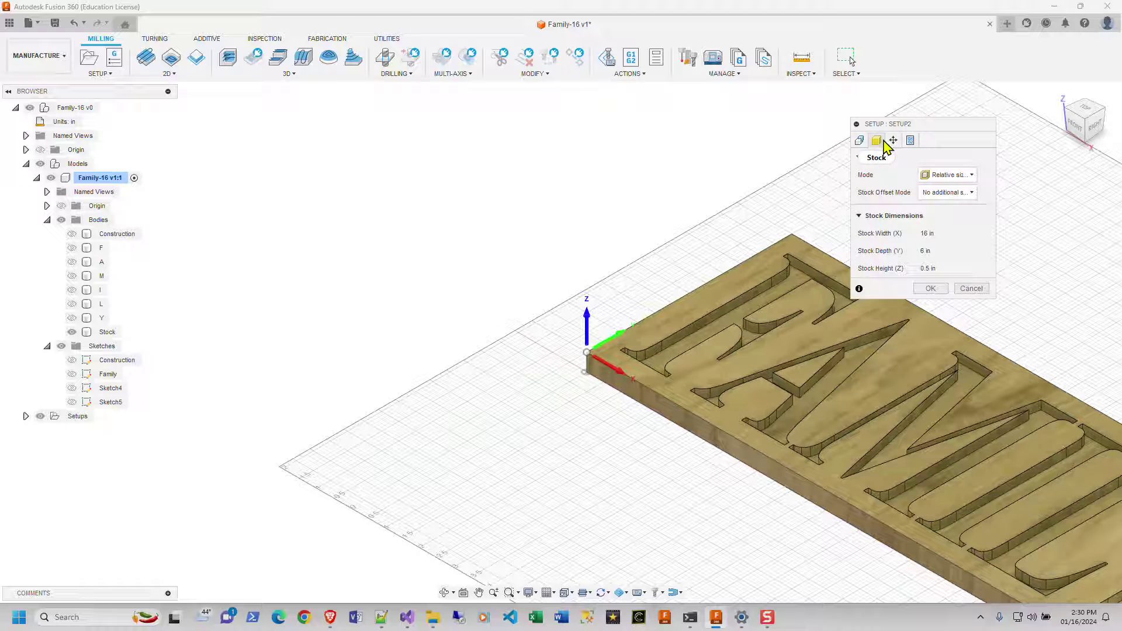
left_click(859, 140)
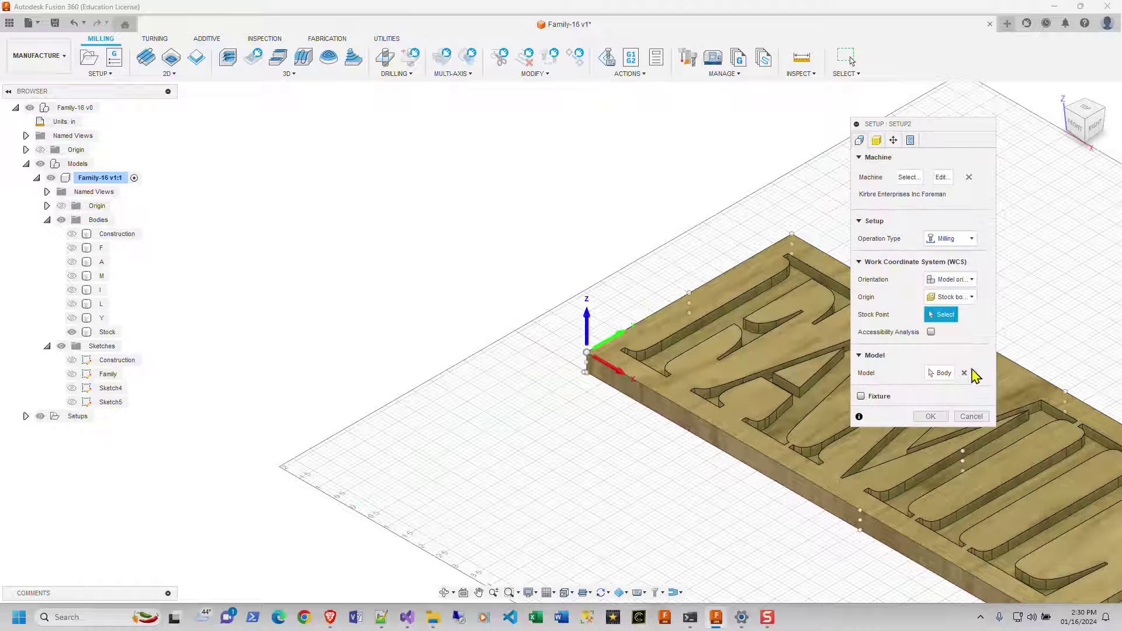
left_click(942, 374)
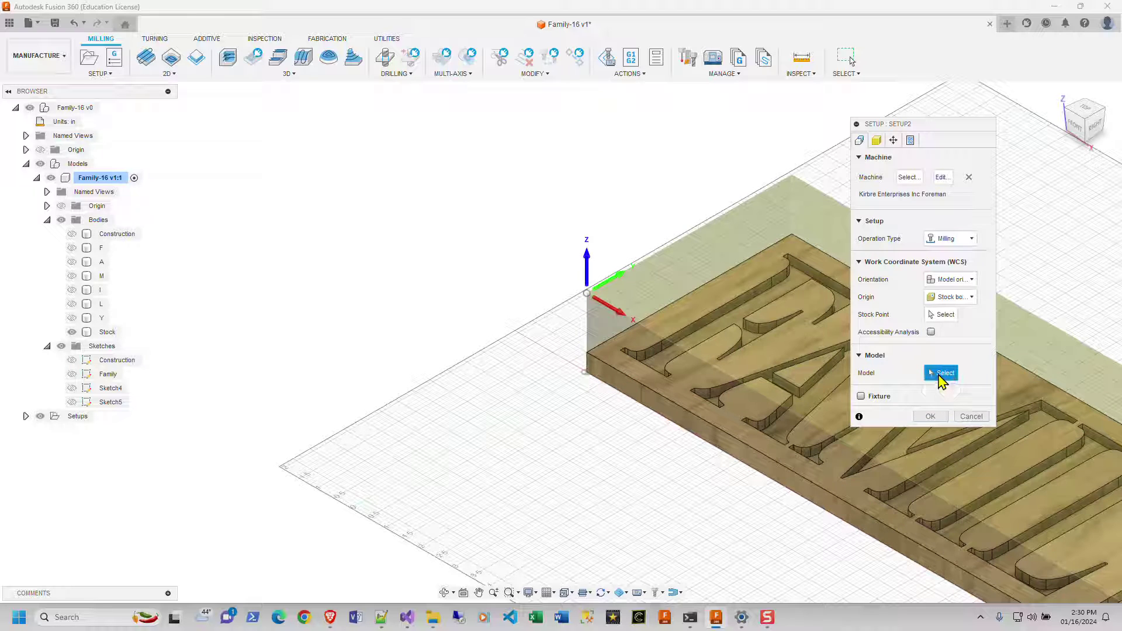
left_click(107, 333)
left_click(107, 334)
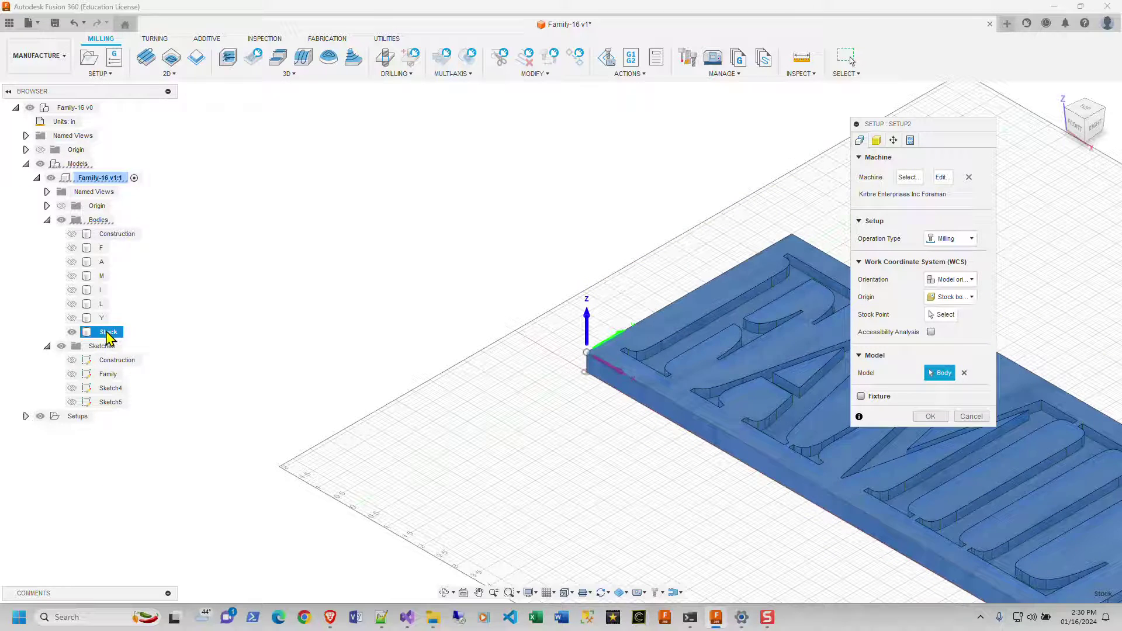
left_click(931, 417)
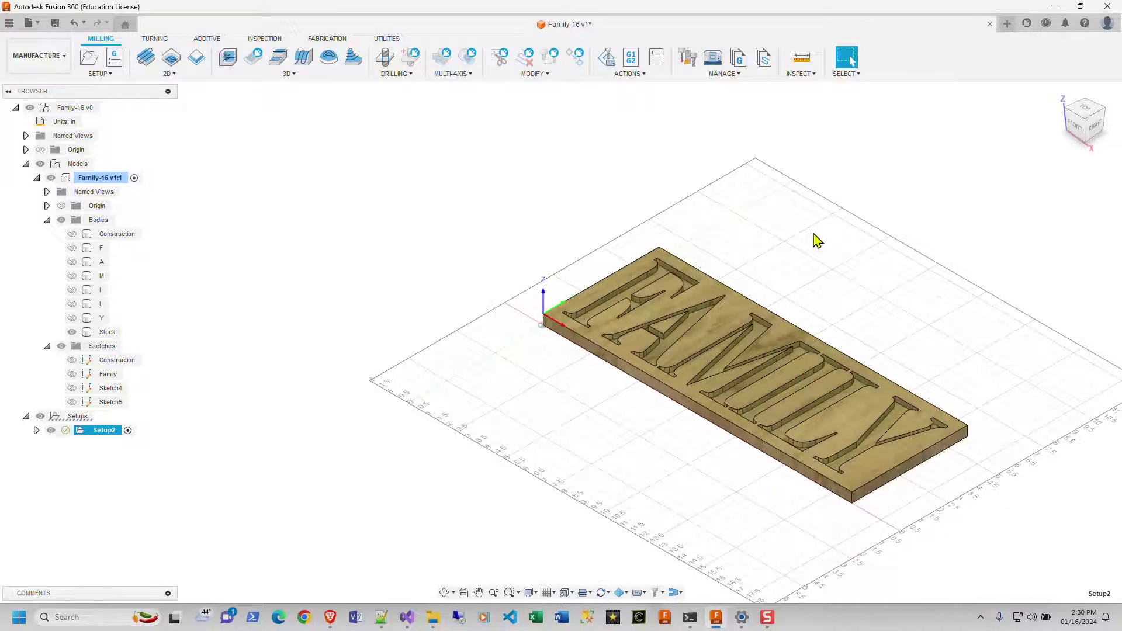
Step: View the plate from the top, collapse the browser tree, and start a 2D Contour operation
left_click(1093, 107)
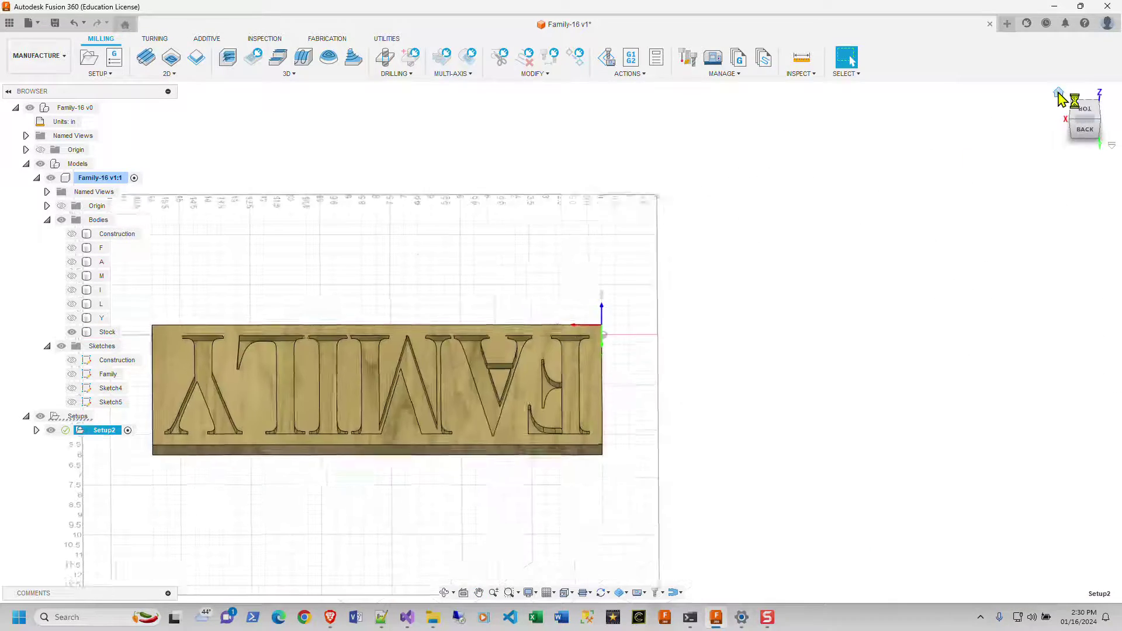
left_click(1078, 112)
middle_click_drag(677, 355, 595, 407, "shift")
scroll(526, 408, "down", 6)
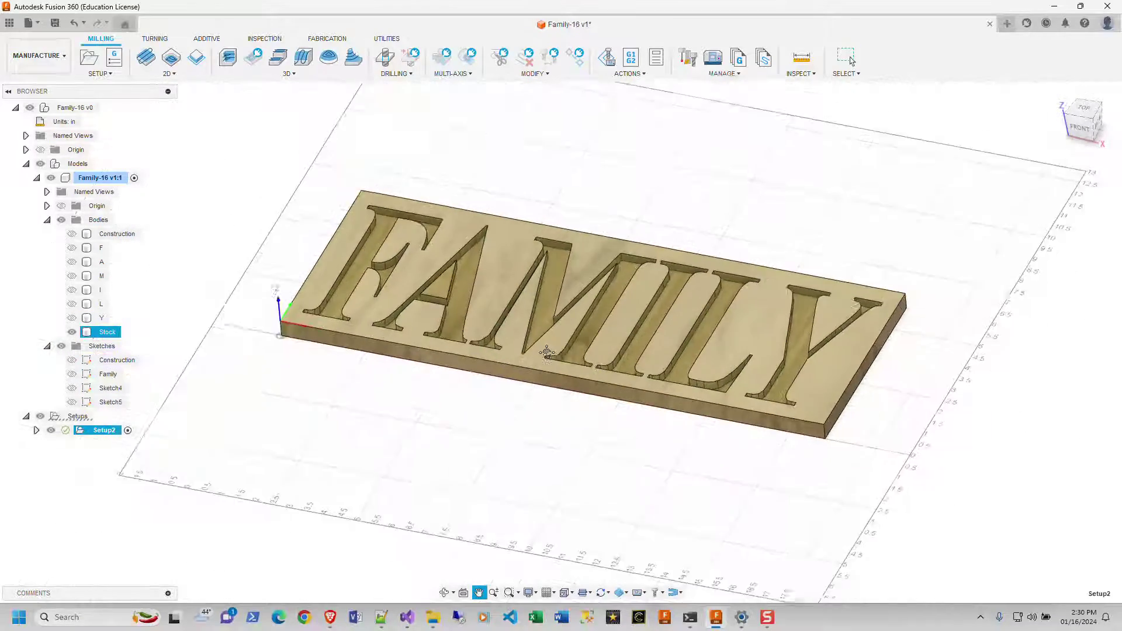
left_click(47, 220)
left_click(26, 164)
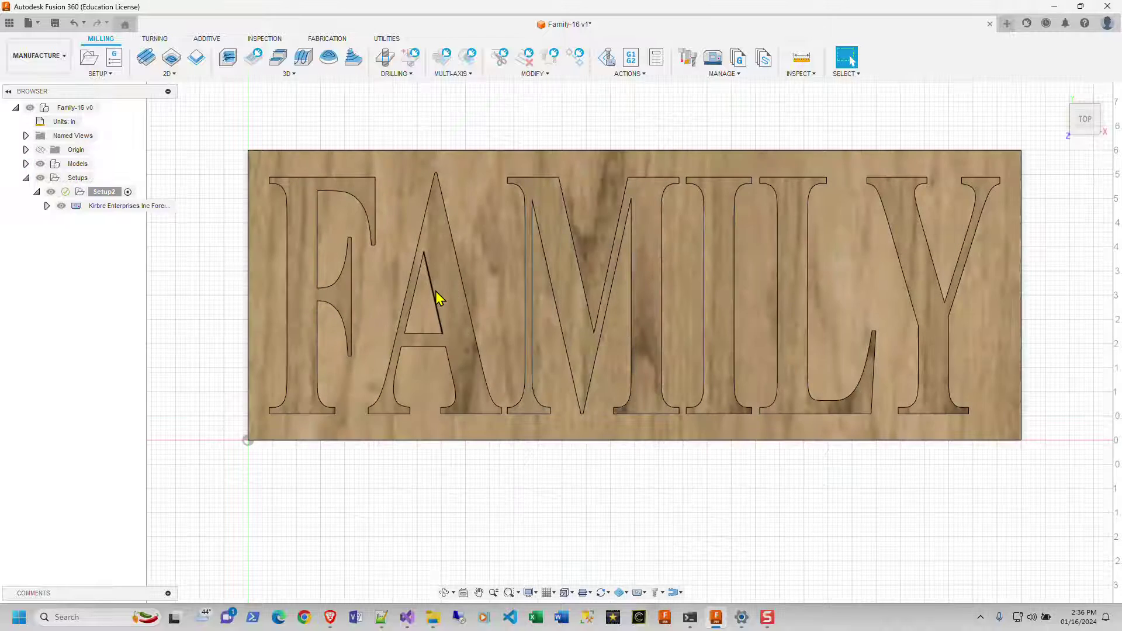
left_click(170, 76)
left_click(170, 122)
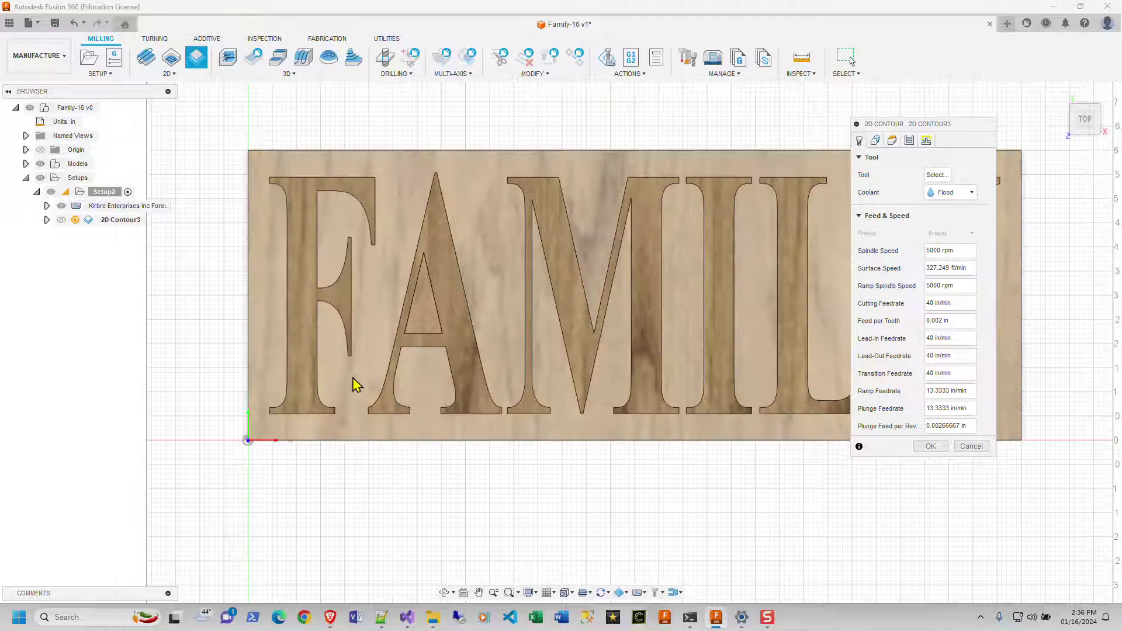
Step: Add the F, A, M and both I letter outlines as closed-chain contour selections
middle_click_drag(373, 380, 363, 374, "shift")
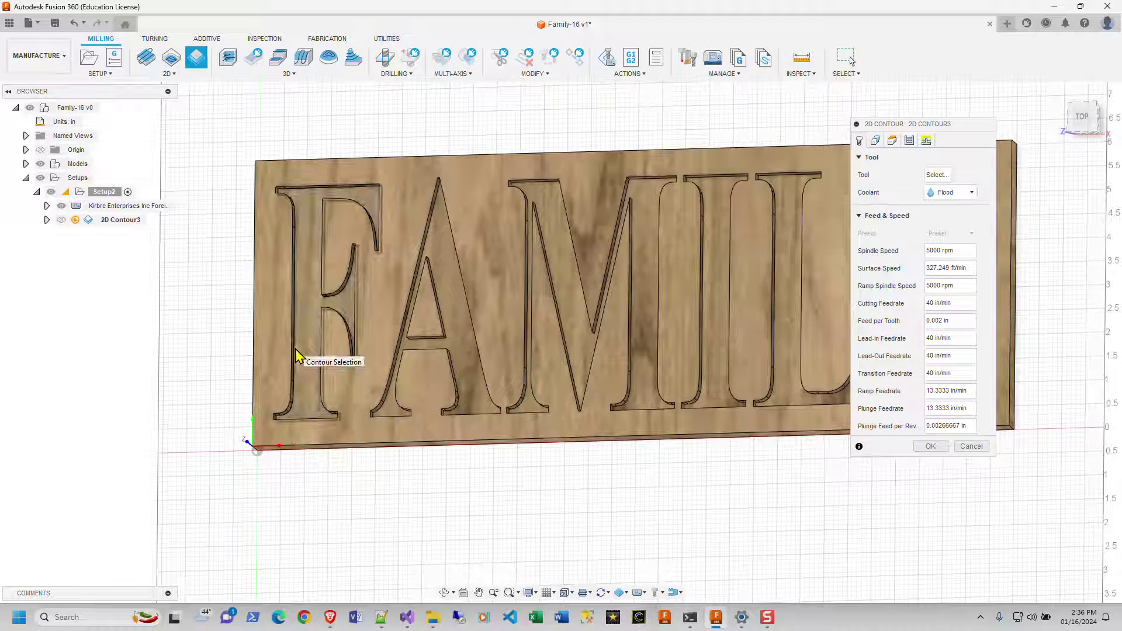
left_click(297, 349)
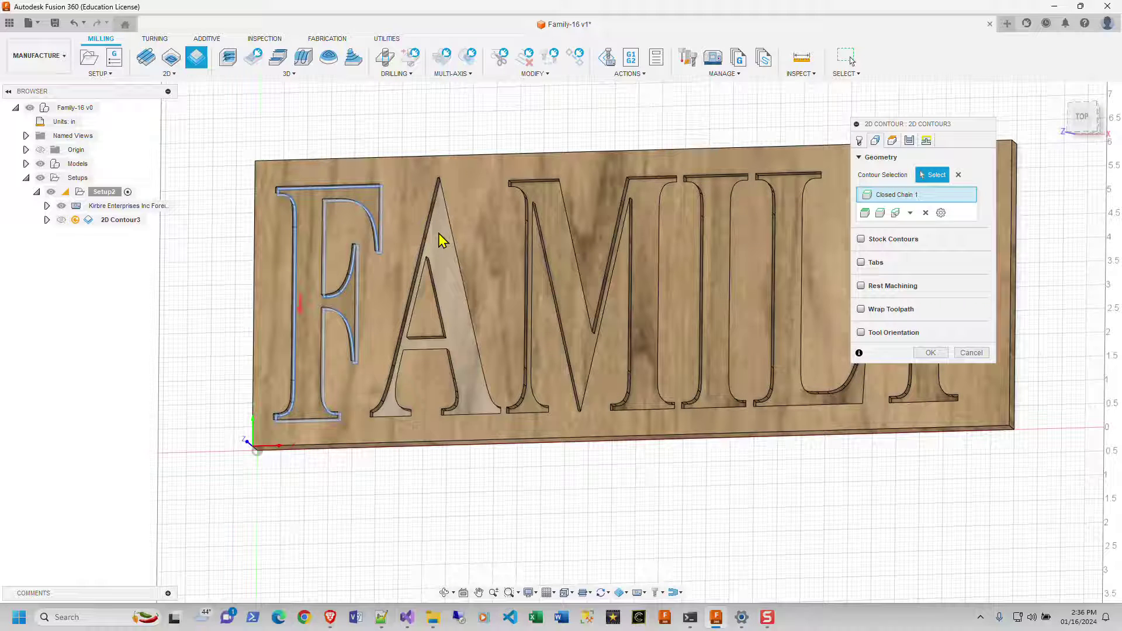
left_click(431, 242)
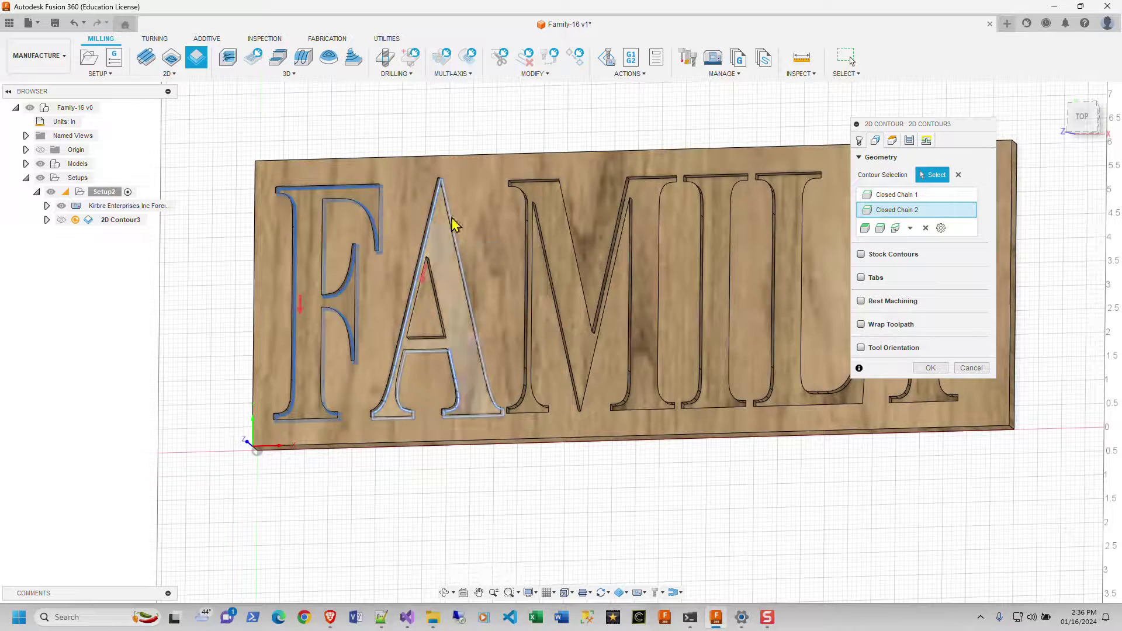
left_click(530, 202)
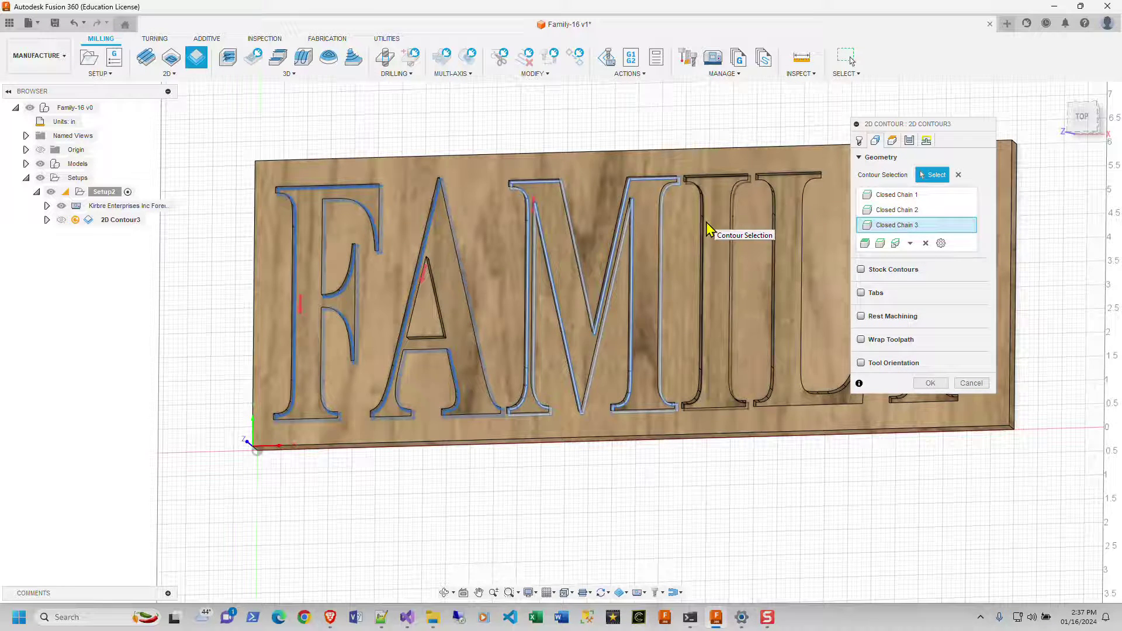
left_click(716, 223)
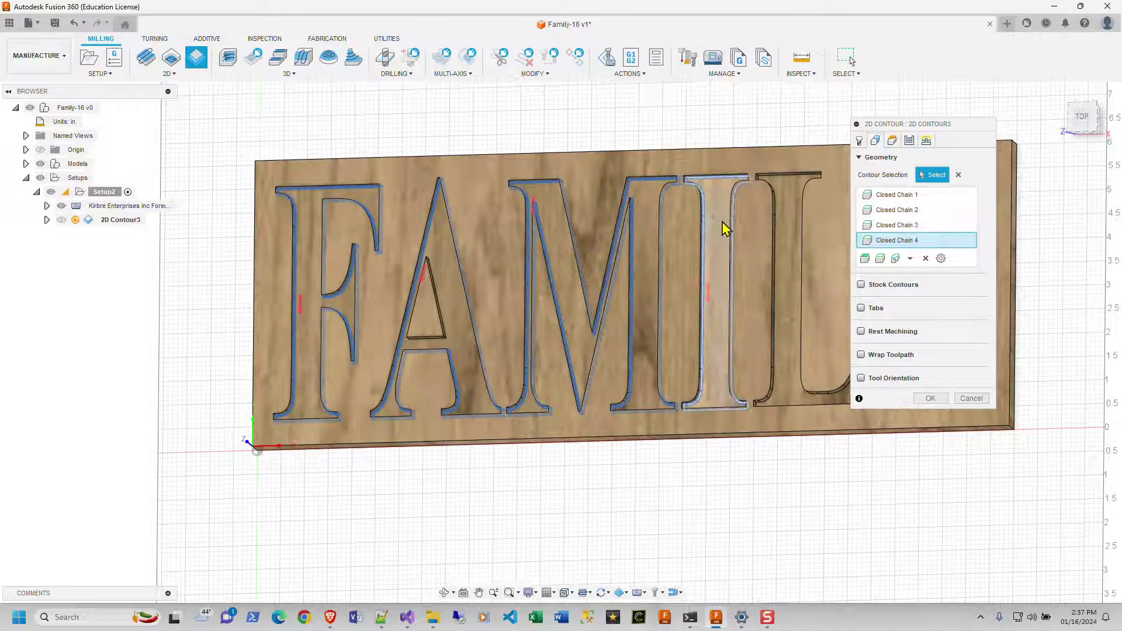
left_click(783, 233)
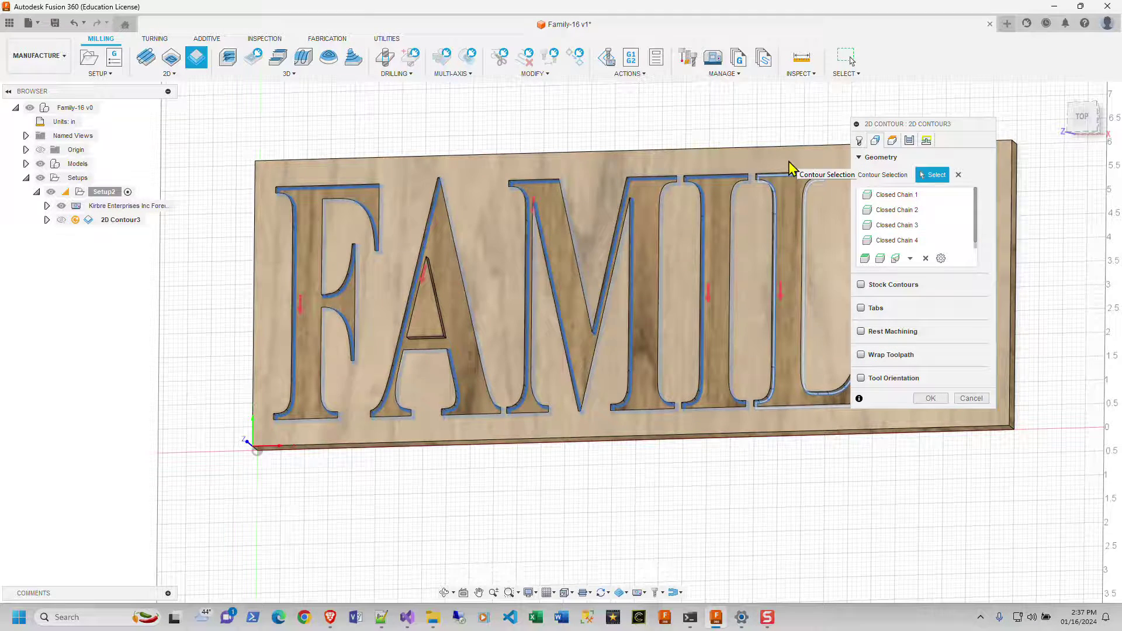
Step: Add the Y outline, drop the stray face contour, and check the selections from above
middle_click_drag(791, 170, 714, 231)
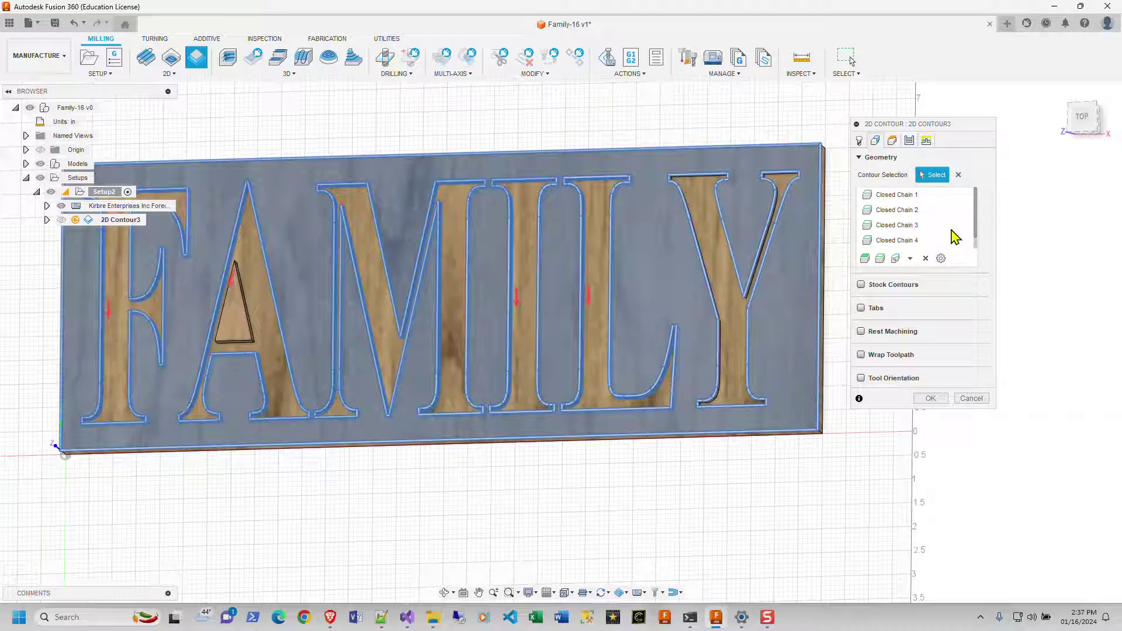
scroll(978, 229, "down", 2)
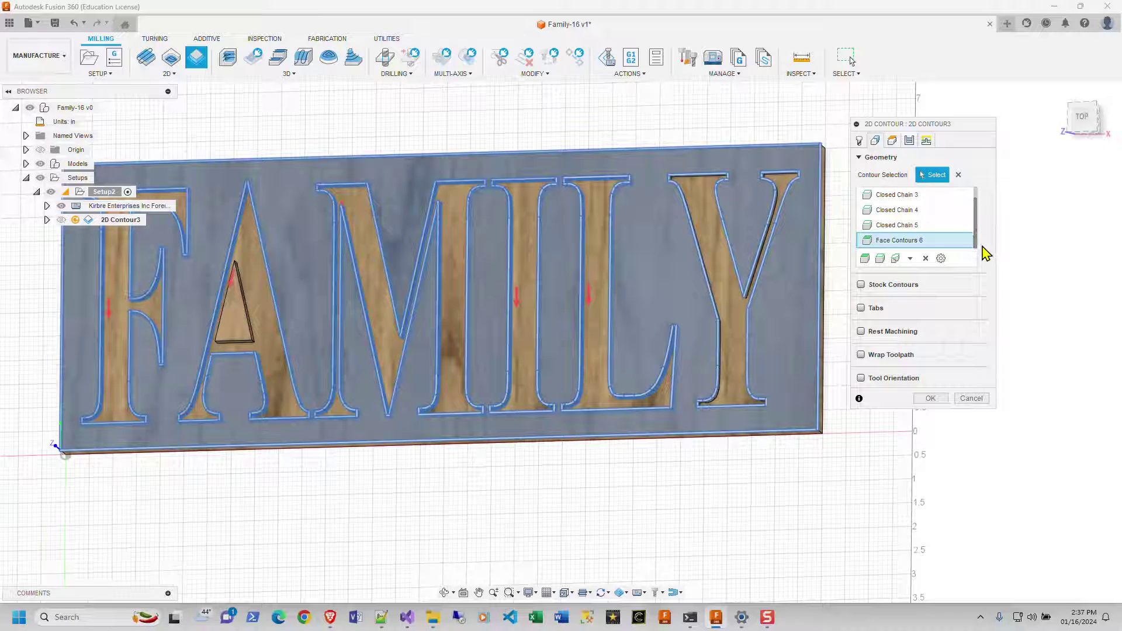
left_click(926, 259)
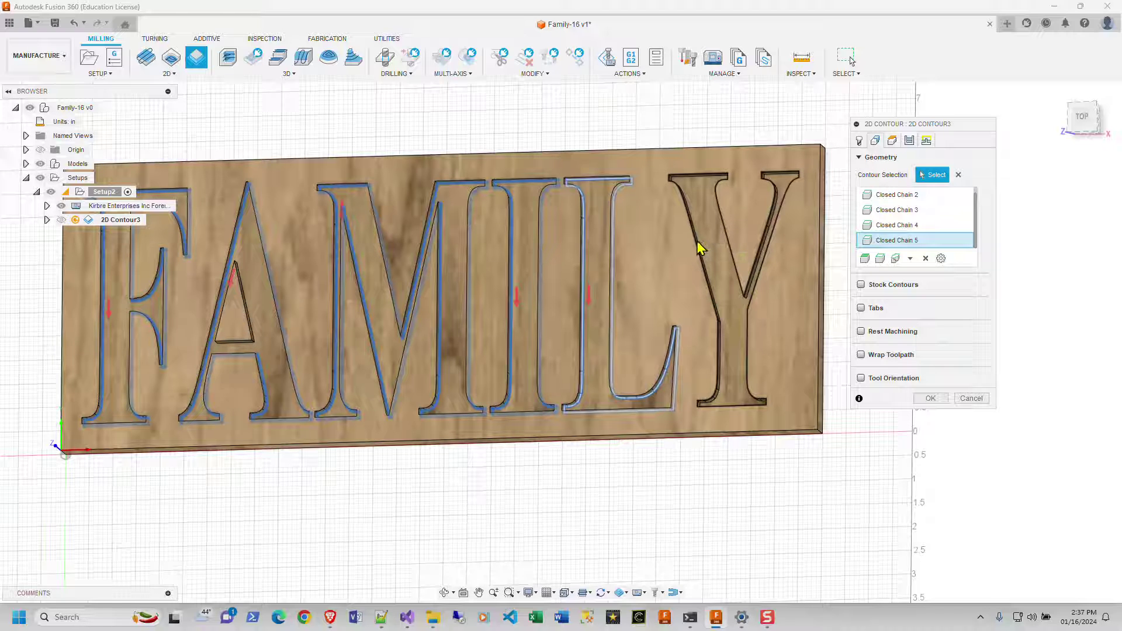
left_click(709, 243)
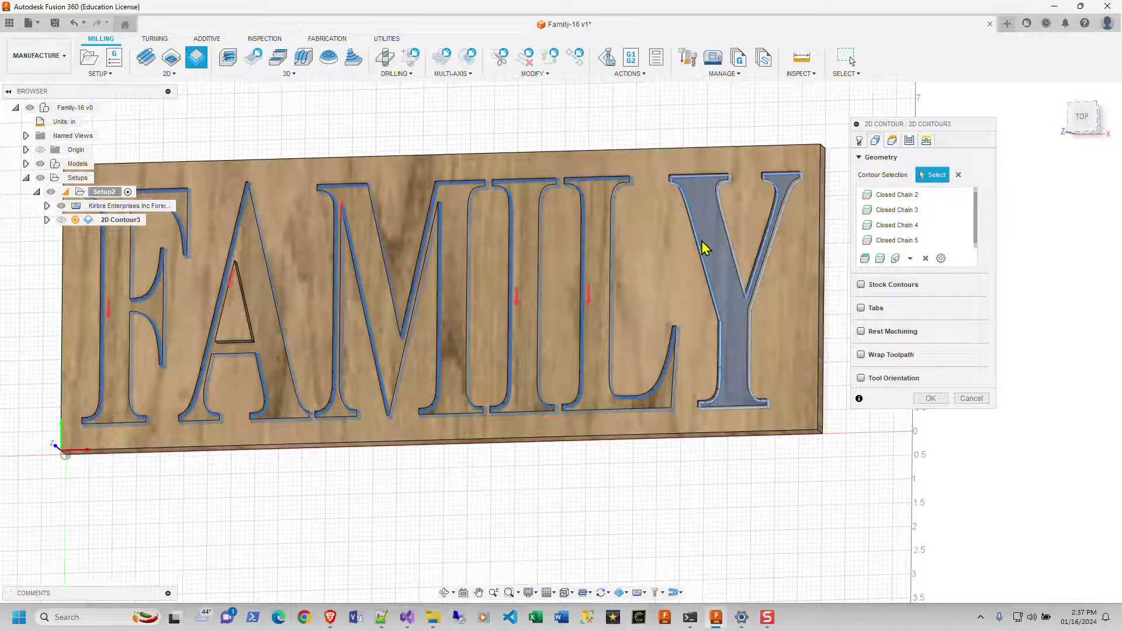
left_click(925, 258)
middle_click_drag(760, 281, 694, 285, "shift")
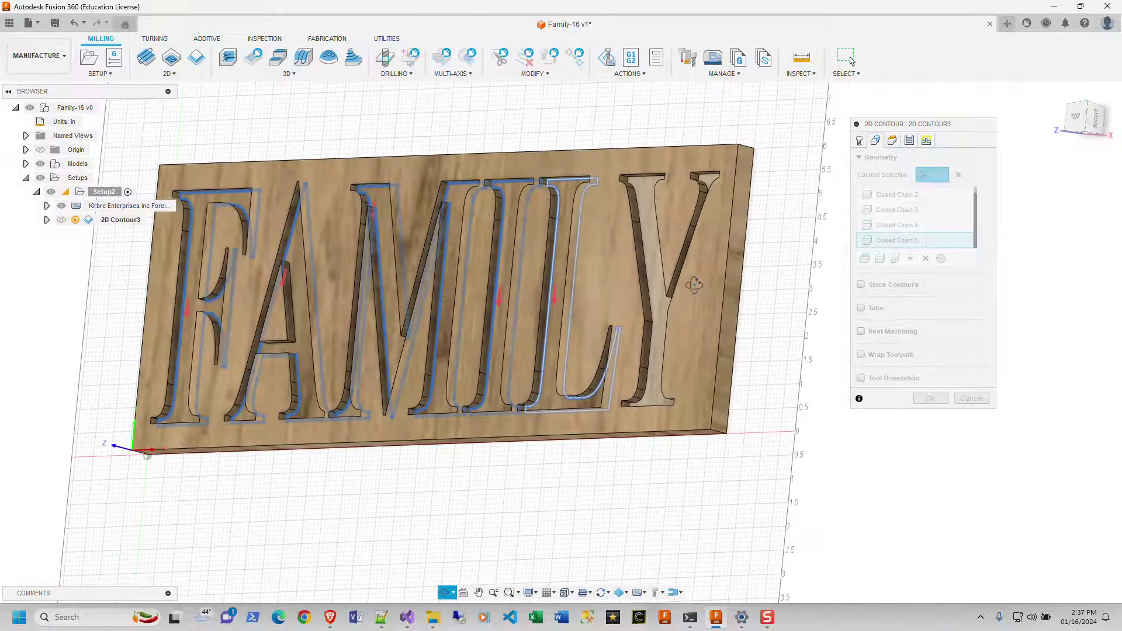
left_click(648, 283)
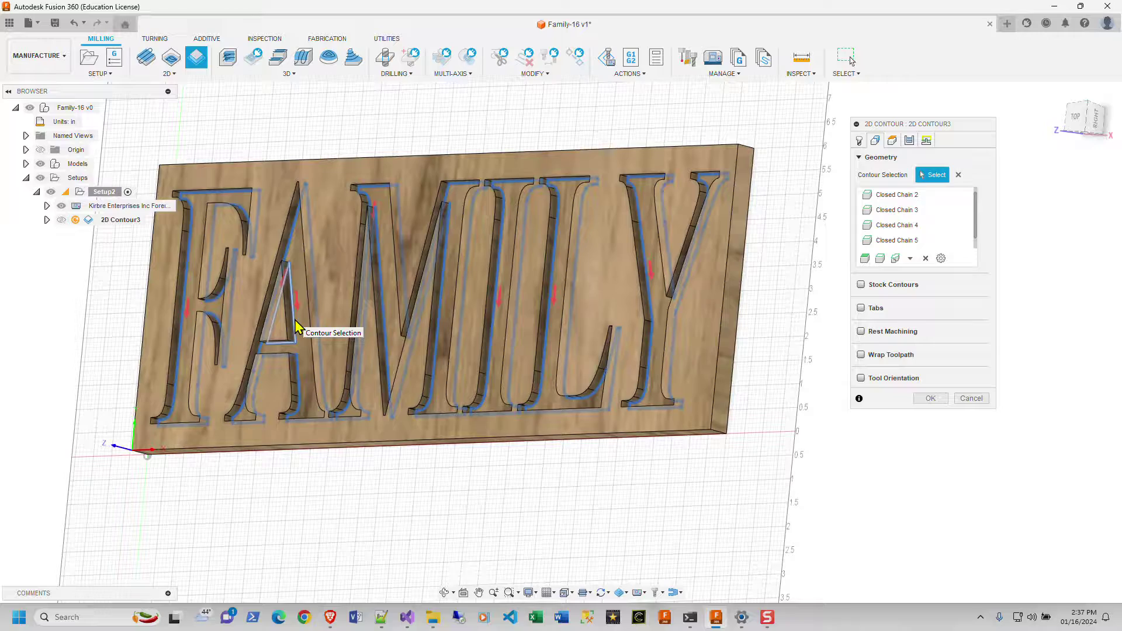
middle_click_drag(296, 326, 334, 326, "shift")
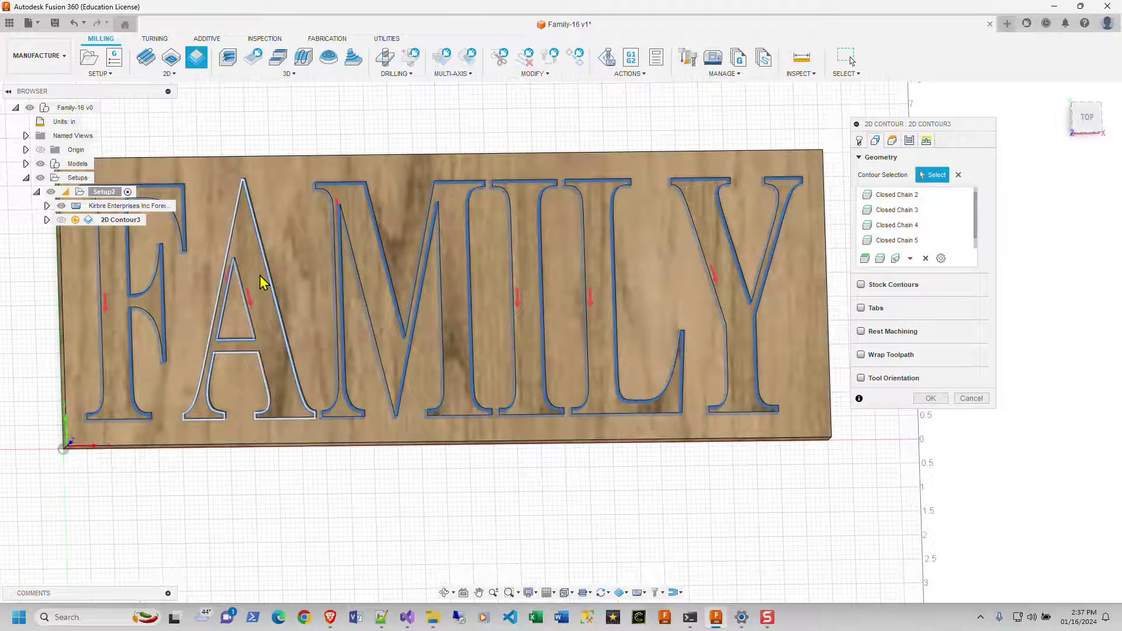
middle_click_drag(310, 282, 353, 267)
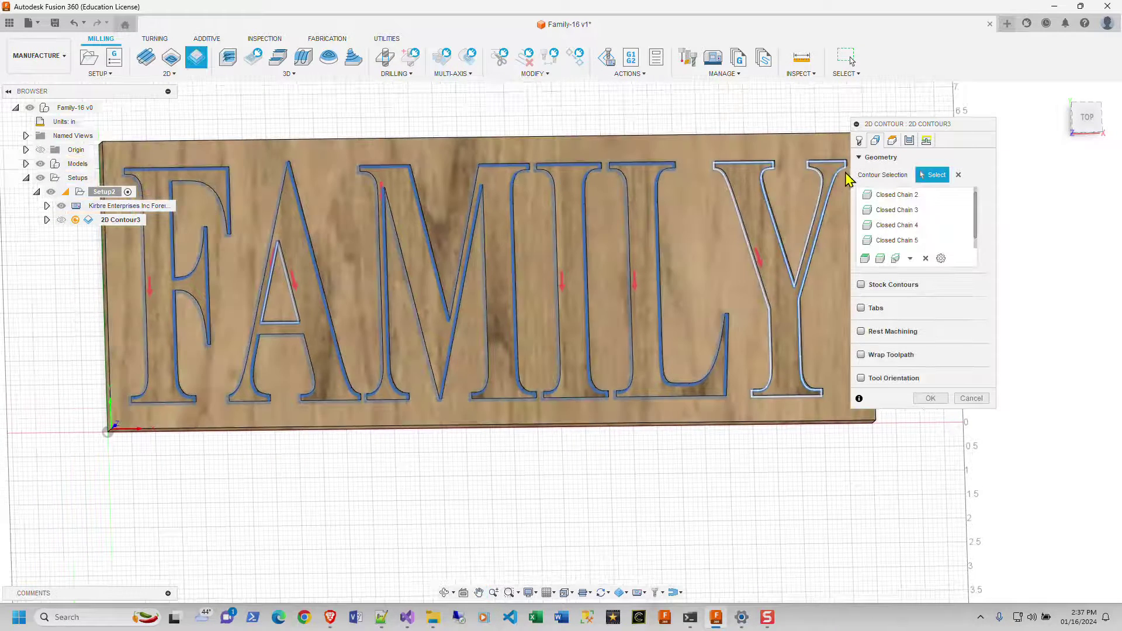
left_click(892, 142)
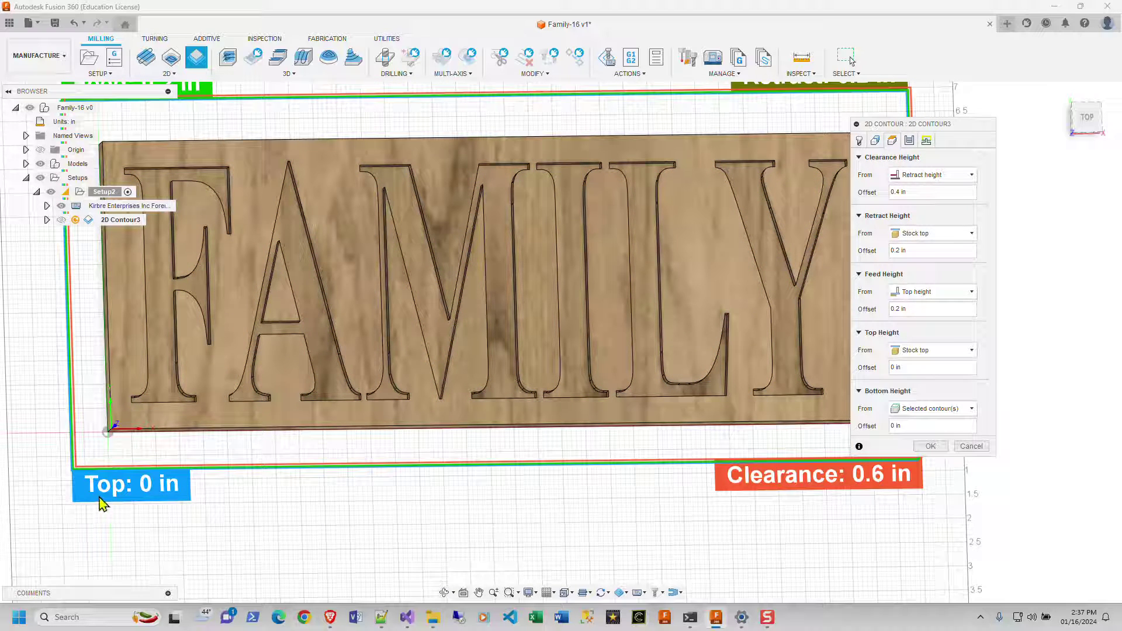
Step: Pan and orbit to inspect 2D Contour3's clearance, feed and top height planes
middle_click_drag(176, 504, 183, 378)
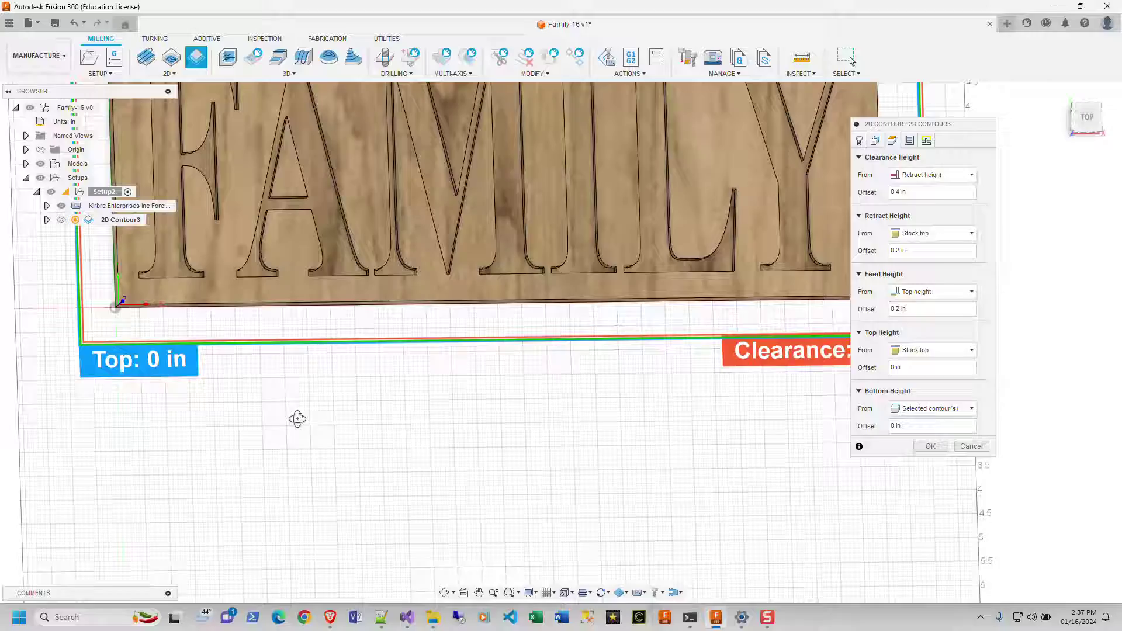
middle_click_drag(295, 418, 256, 339, "shift")
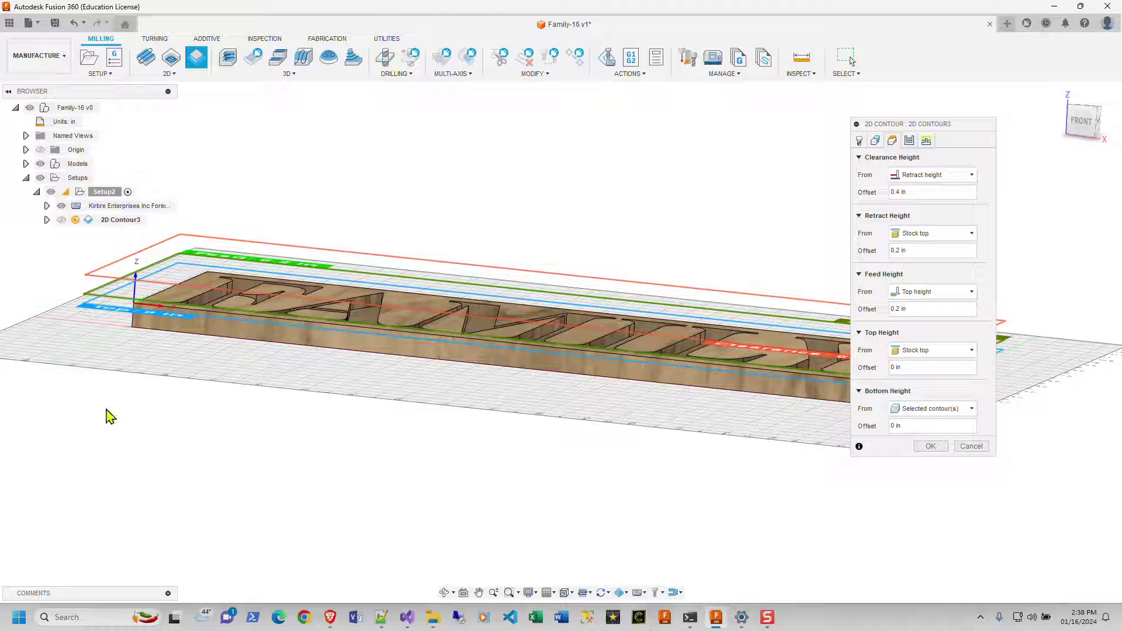
scroll(158, 325, "up", 5)
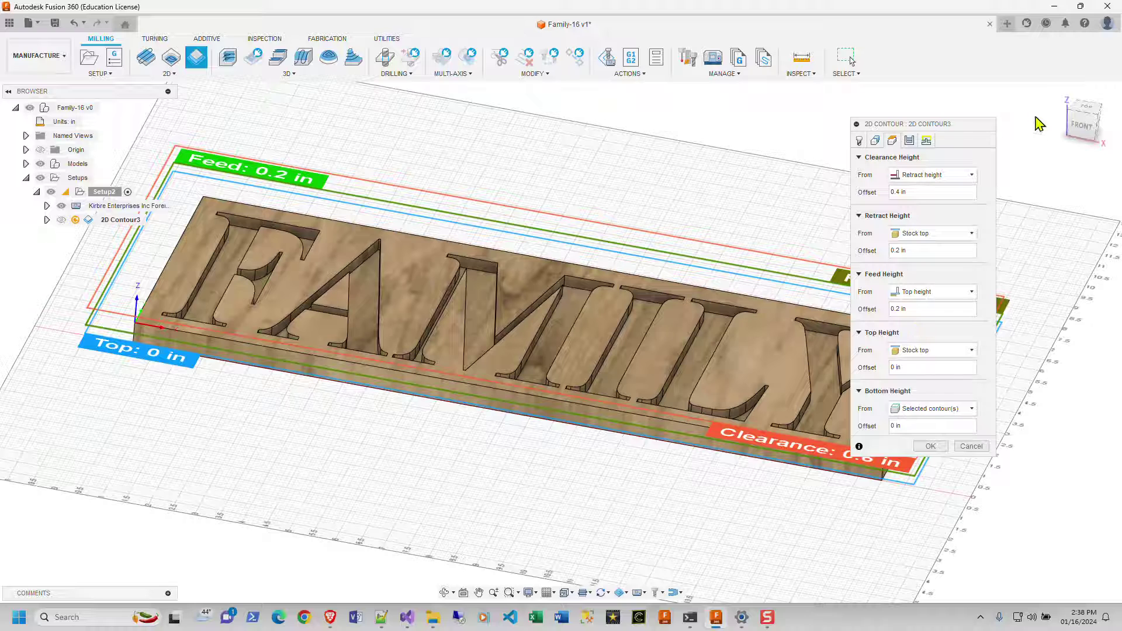
left_click(926, 140)
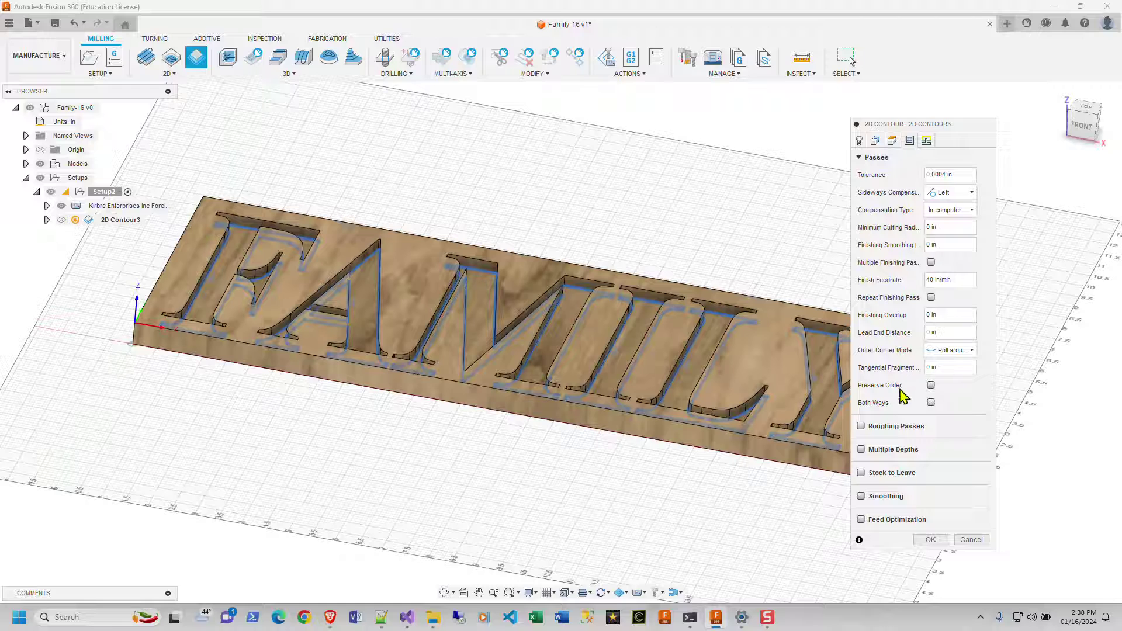
Step: Leave Multiple Depths off and confirm the 2D Contour settings
left_click(861, 449)
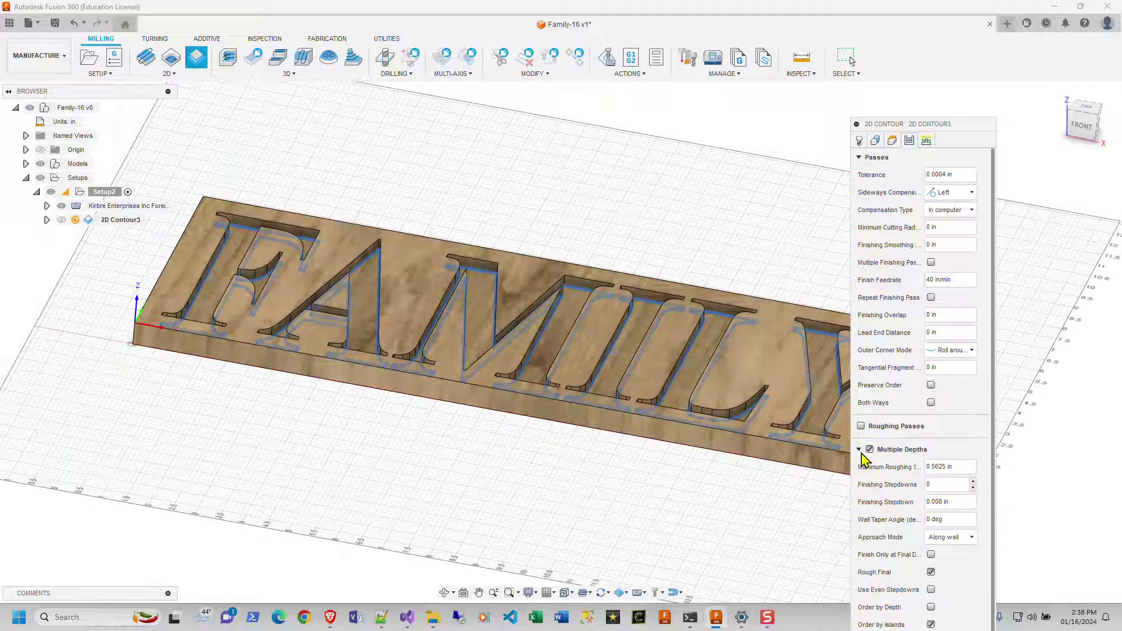
left_click(859, 450)
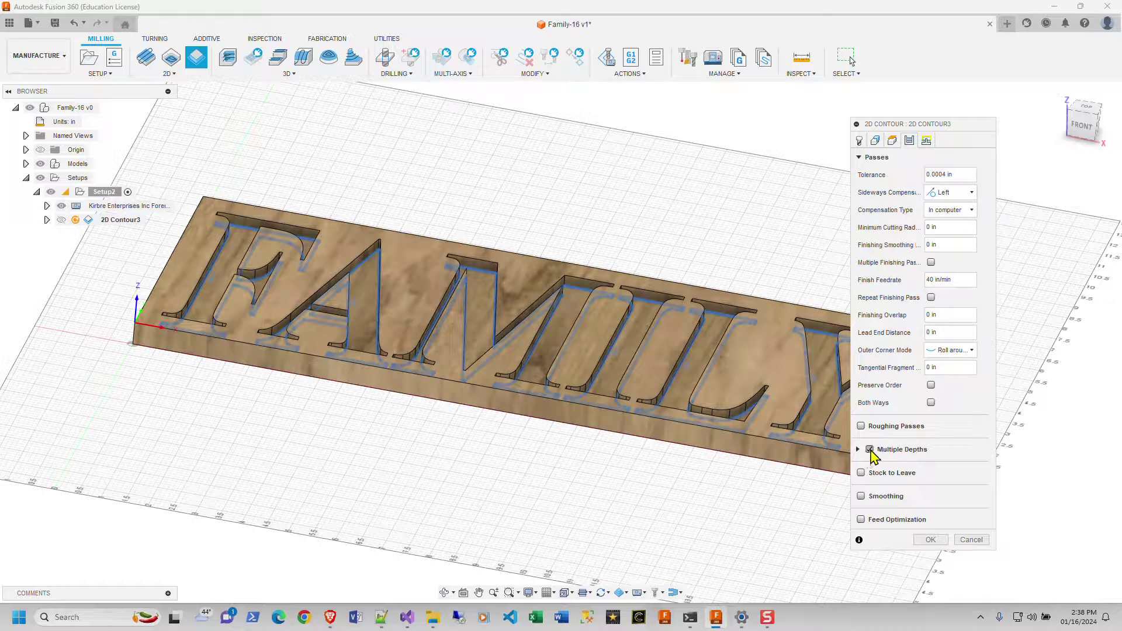
left_click(869, 450)
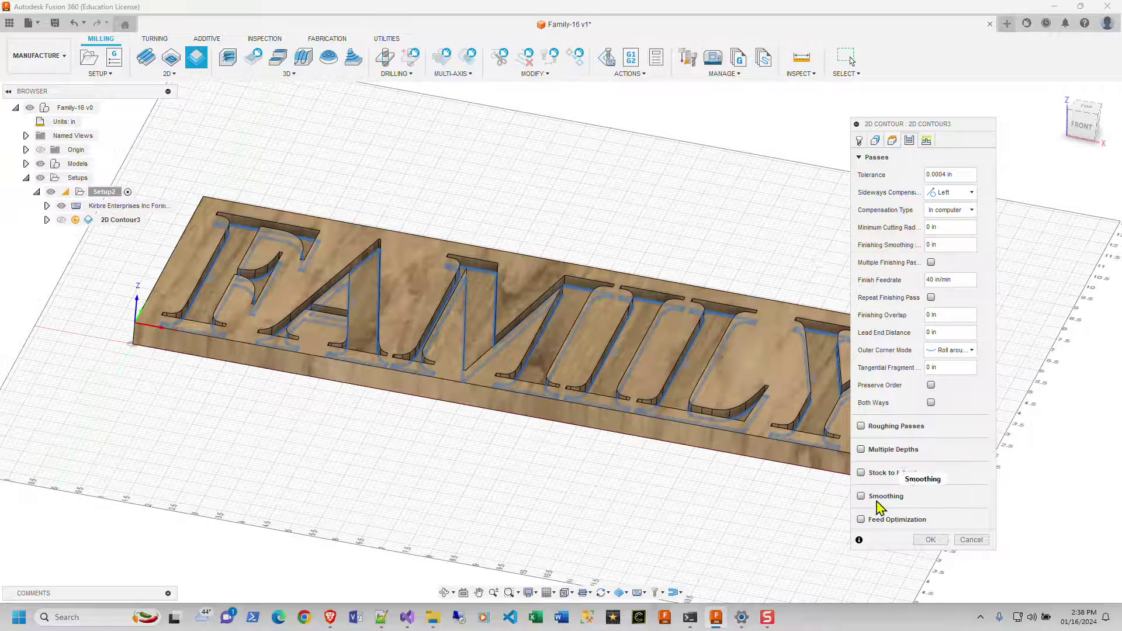
left_click(931, 540)
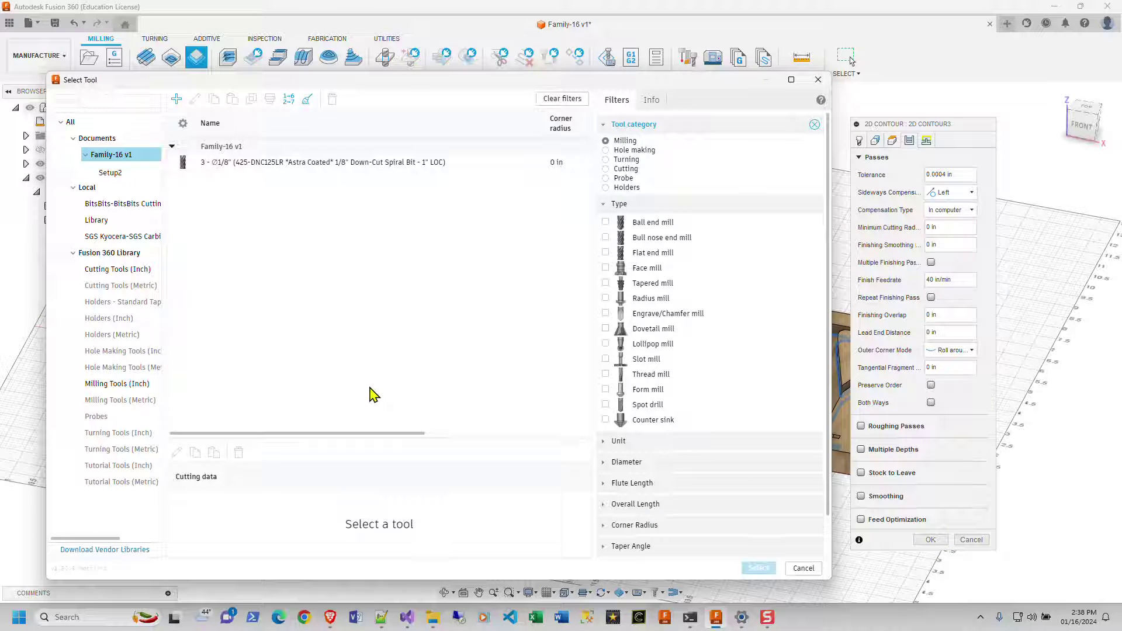
Step: Choose Library tool 3 Ø1/8" 425-DNC125LR to generate the [T3] 2D Contour3 toolpath
left_click(97, 220)
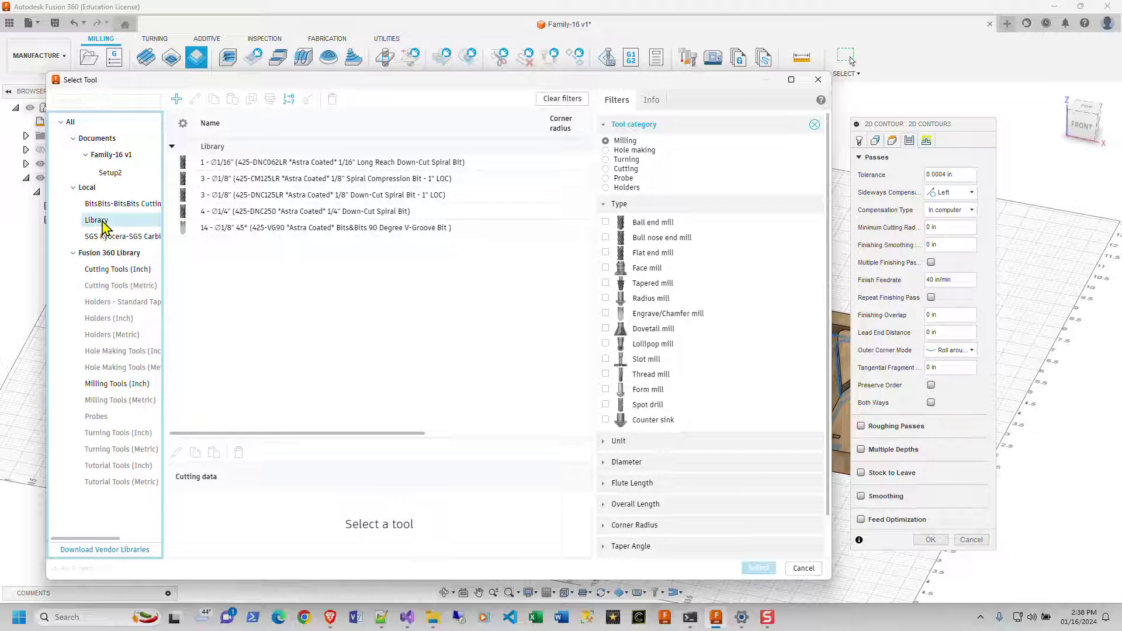
left_click(235, 198)
left_click(759, 568)
key("Return")
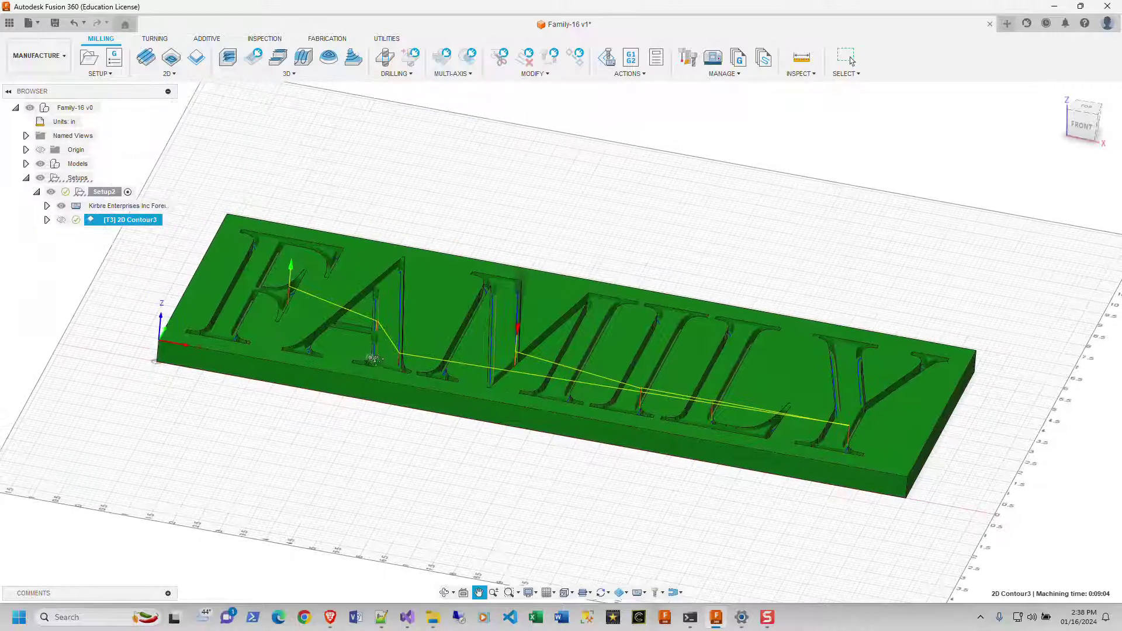
middle_click_drag(526, 263, 533, 405, "shift")
scroll(532, 405, "up", 10)
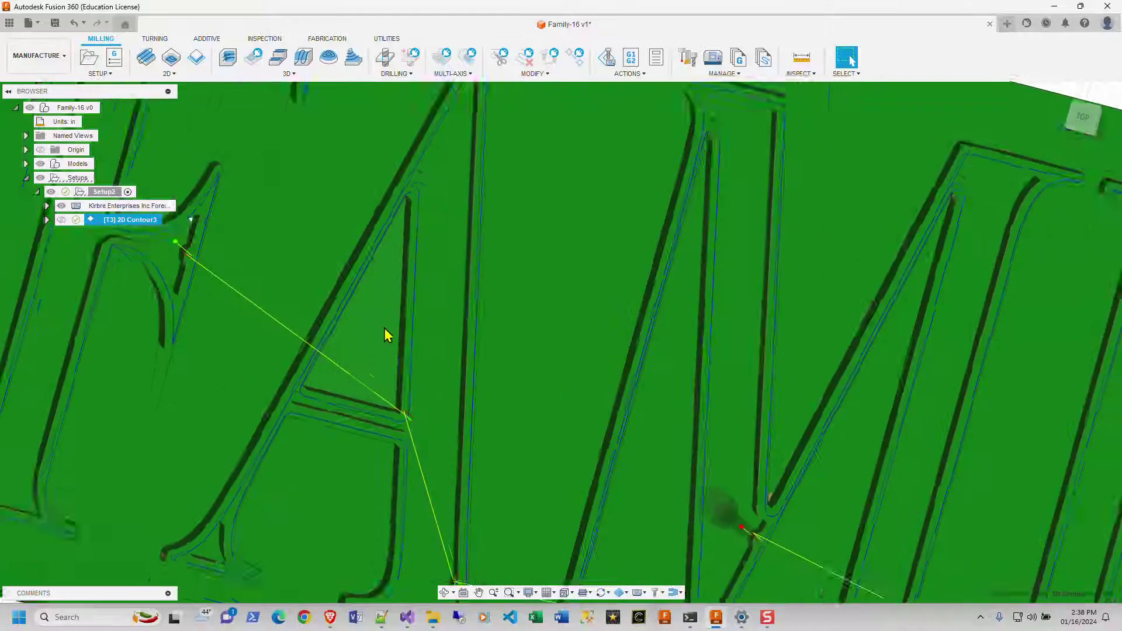
middle_click_drag(386, 287, 426, 293)
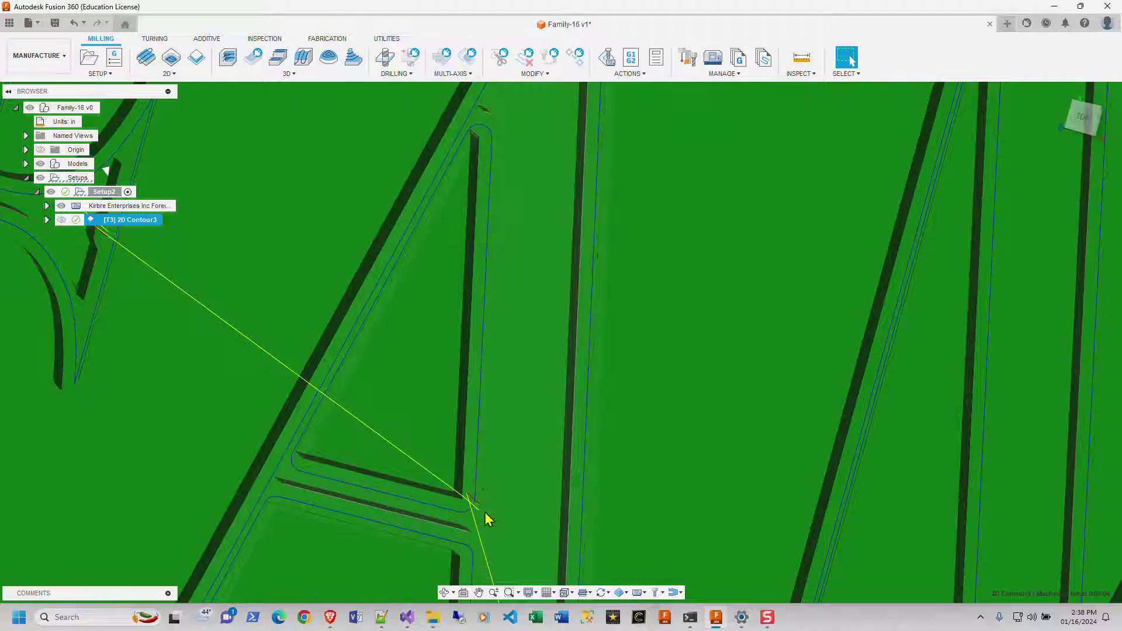
middle_click_drag(517, 163, 522, 218)
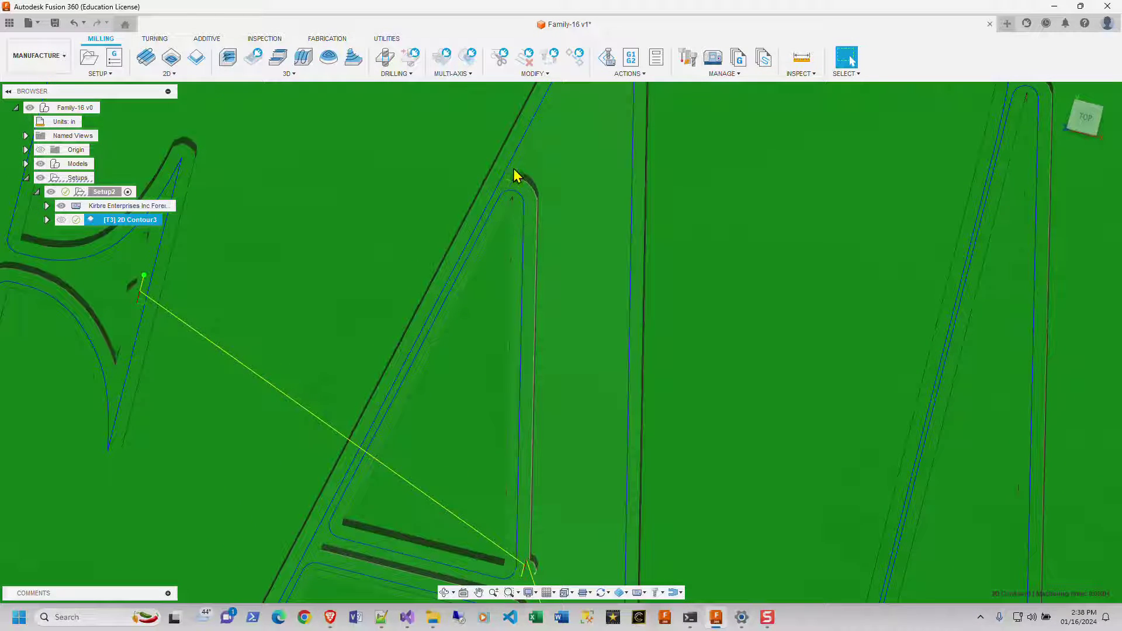
left_click(168, 74)
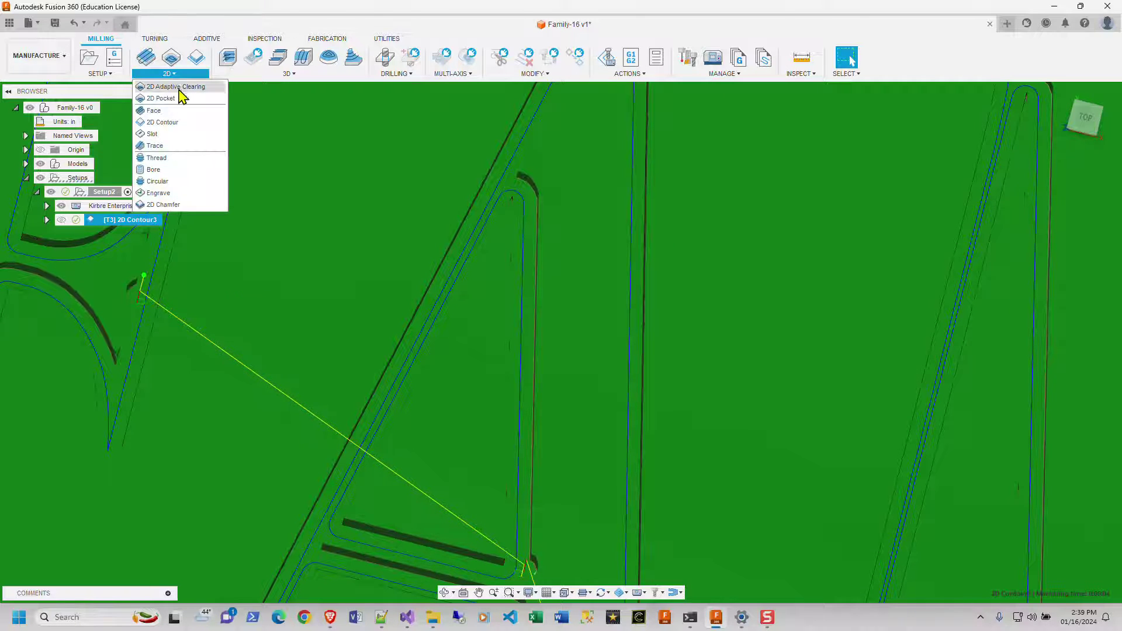
Step: Start a 2D Adaptive Clearing with Library tool 3 Ø1/8" 425-DNC125LR down-cut spiral bit
left_click(146, 88)
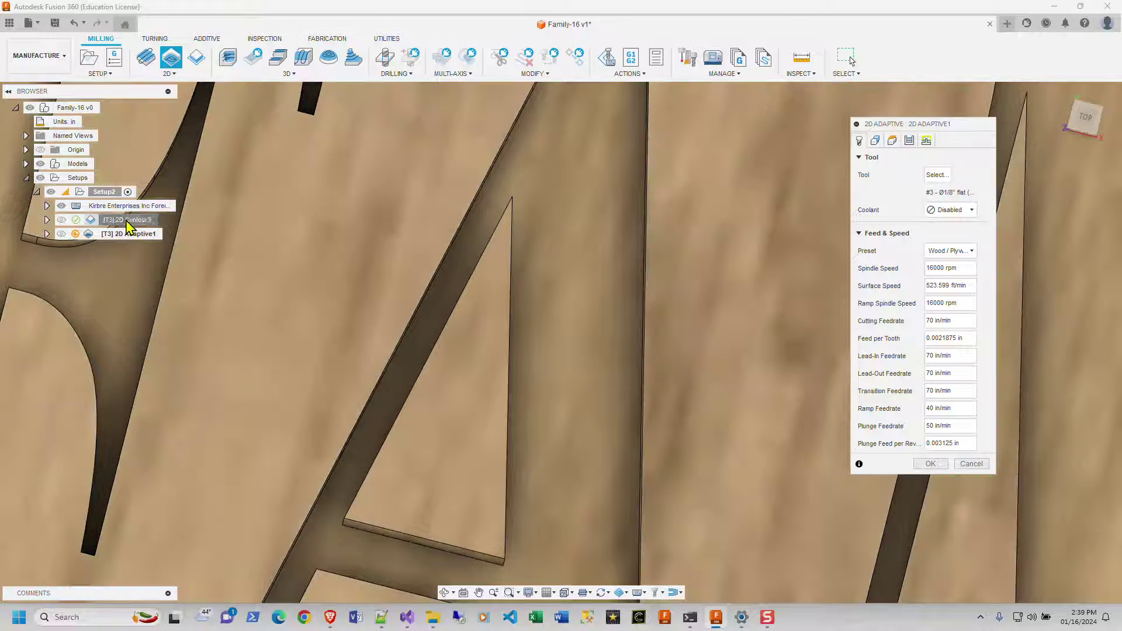
scroll(818, 272, "down", 6)
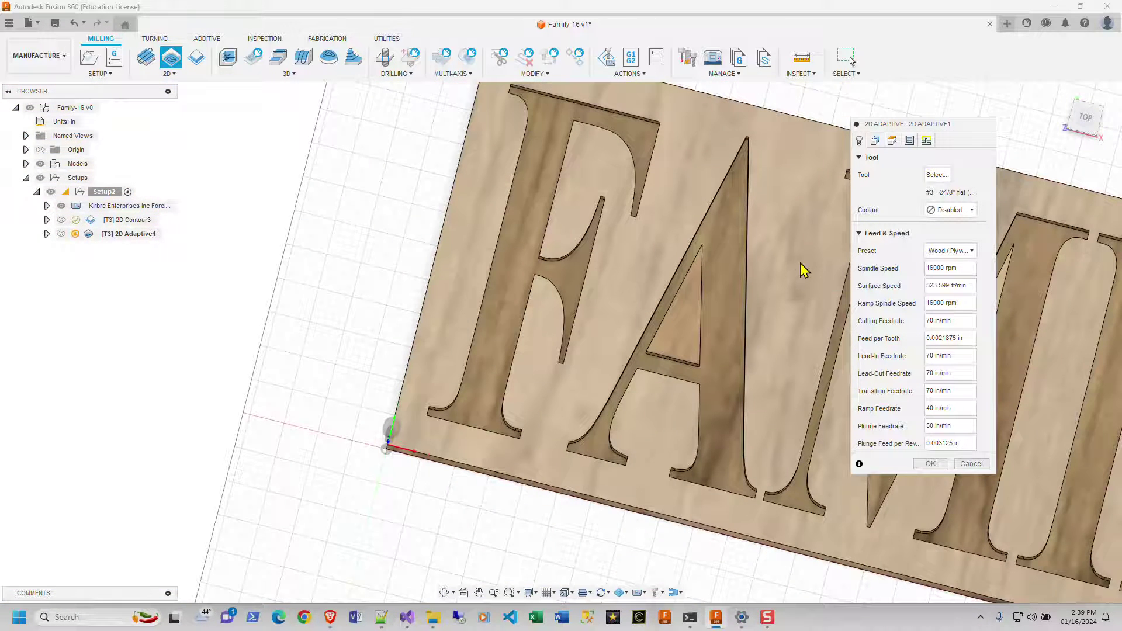
middle_click_drag(803, 268, 726, 238)
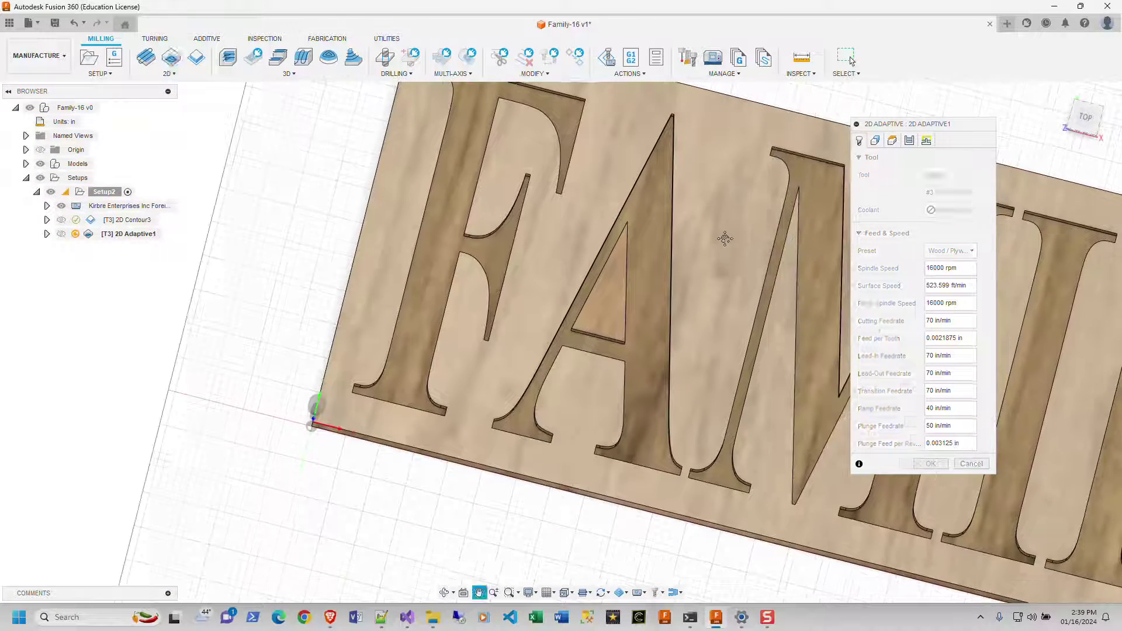
left_click(934, 177)
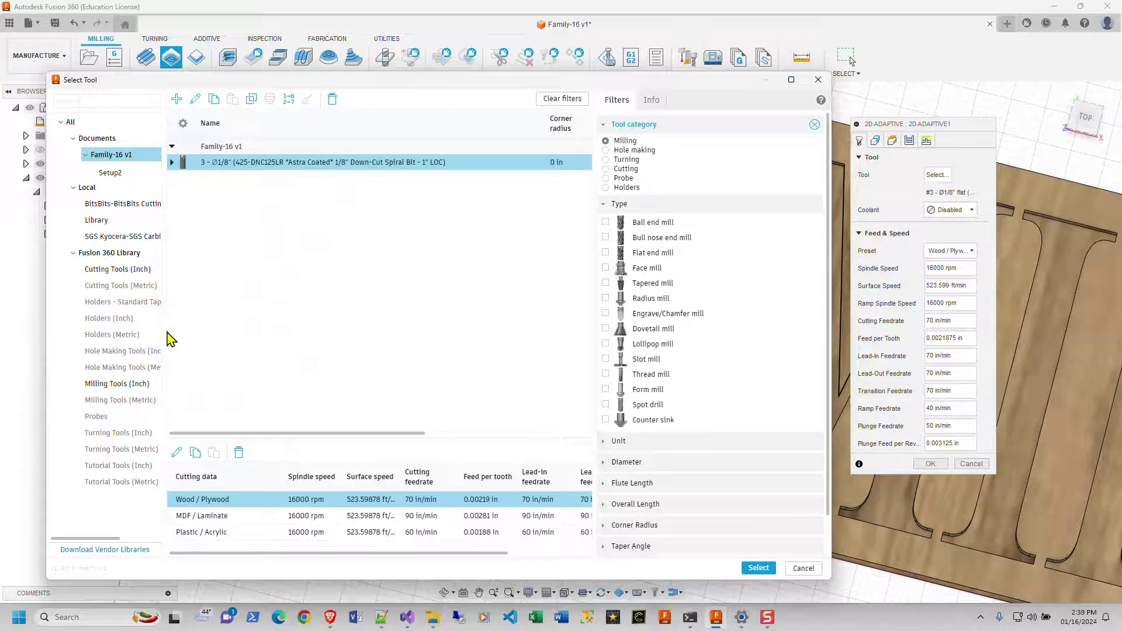
left_click(95, 220)
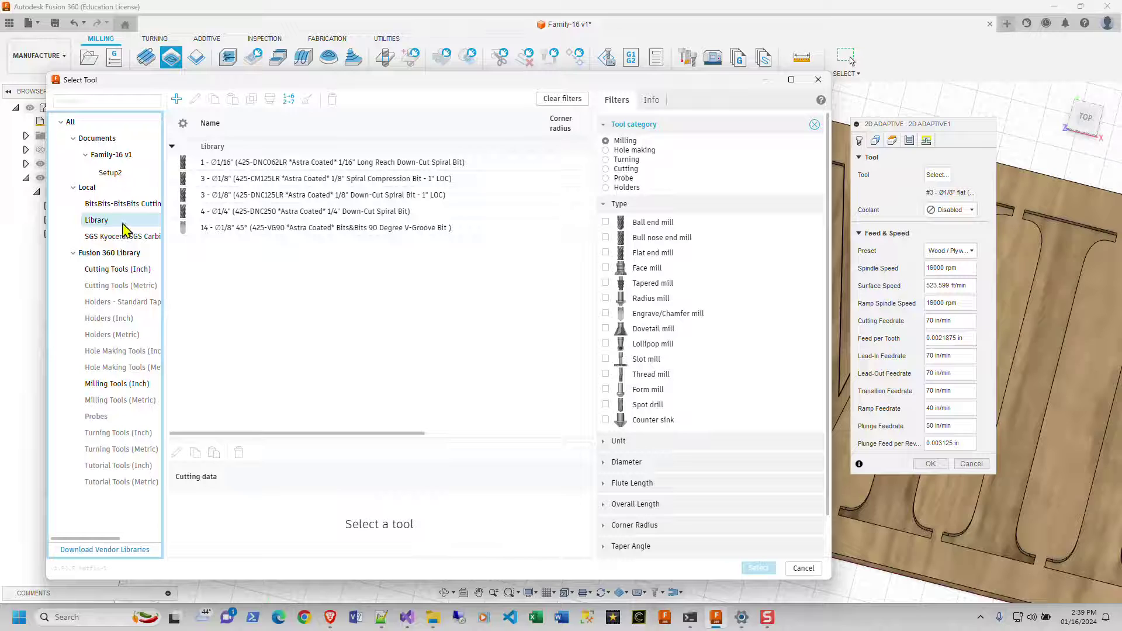
left_click(210, 199)
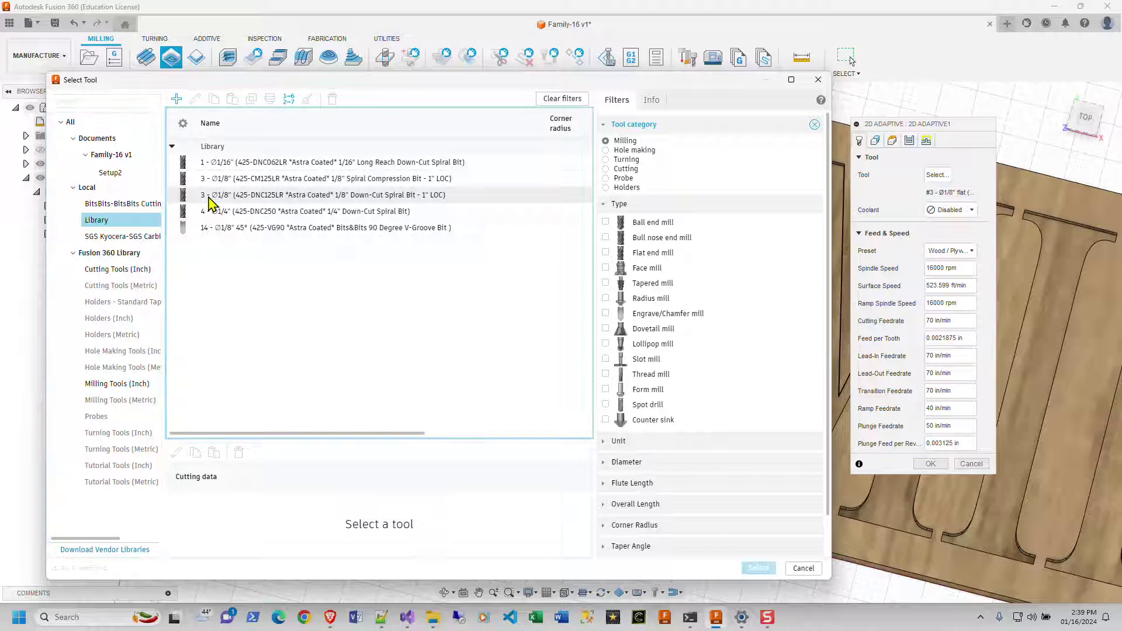
left_click(759, 569)
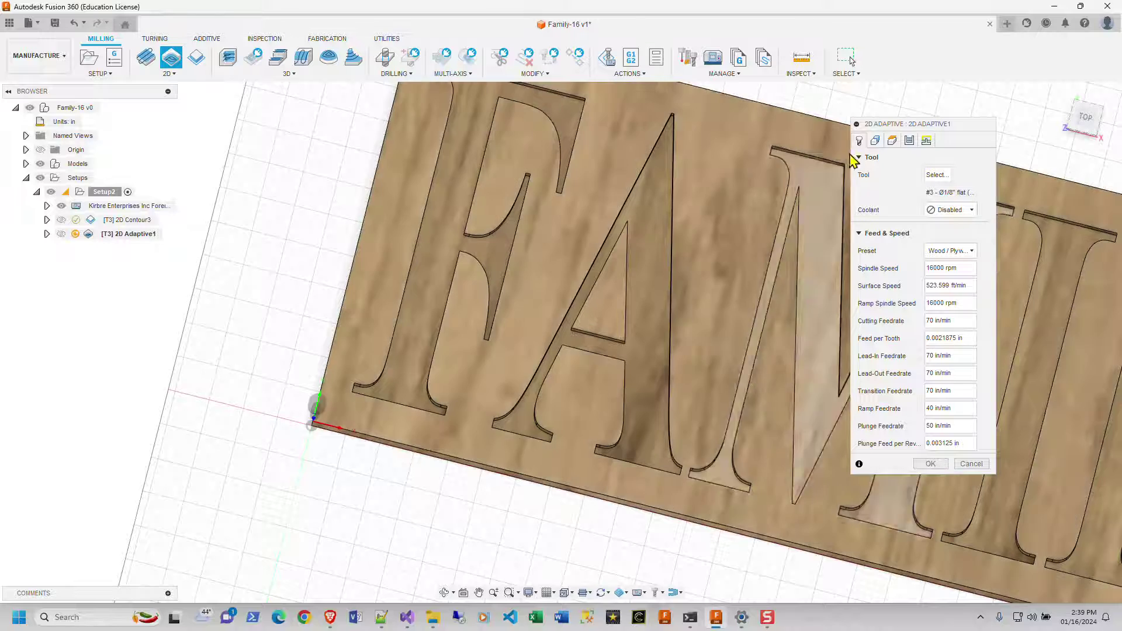
left_click(876, 141)
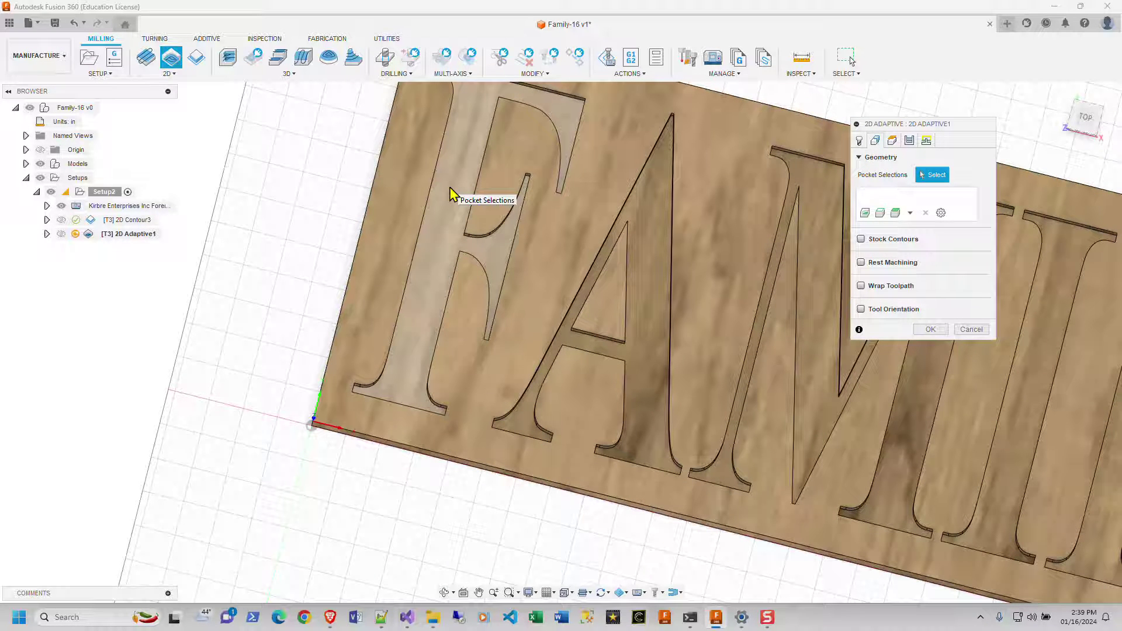
Step: Pick the recessed F, A, M, I, L and Y letter faces as 2D Adaptive1 pocket selections
left_click(549, 194)
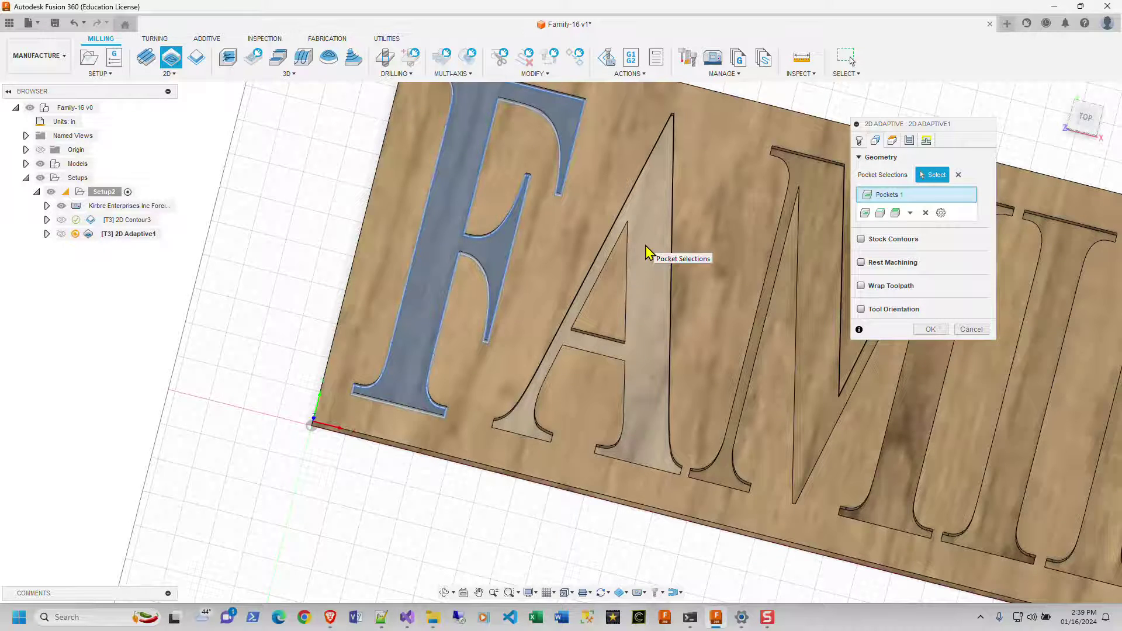
left_click(646, 251)
left_click(965, 271)
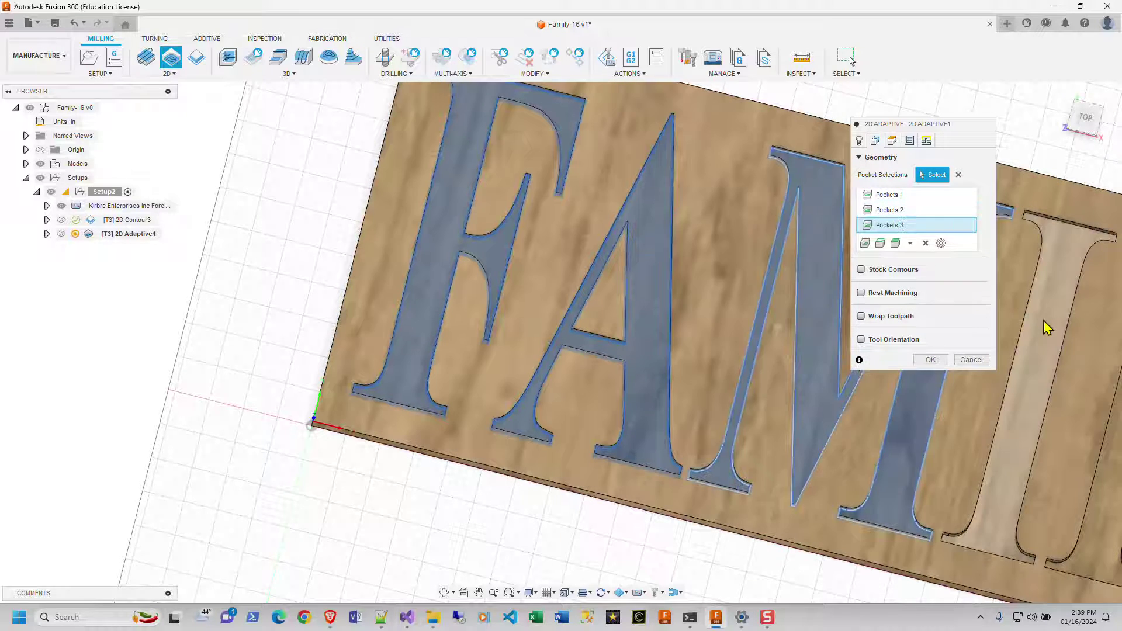
left_click(1042, 322)
middle_click_drag(779, 283, 553, 349)
left_click(616, 338)
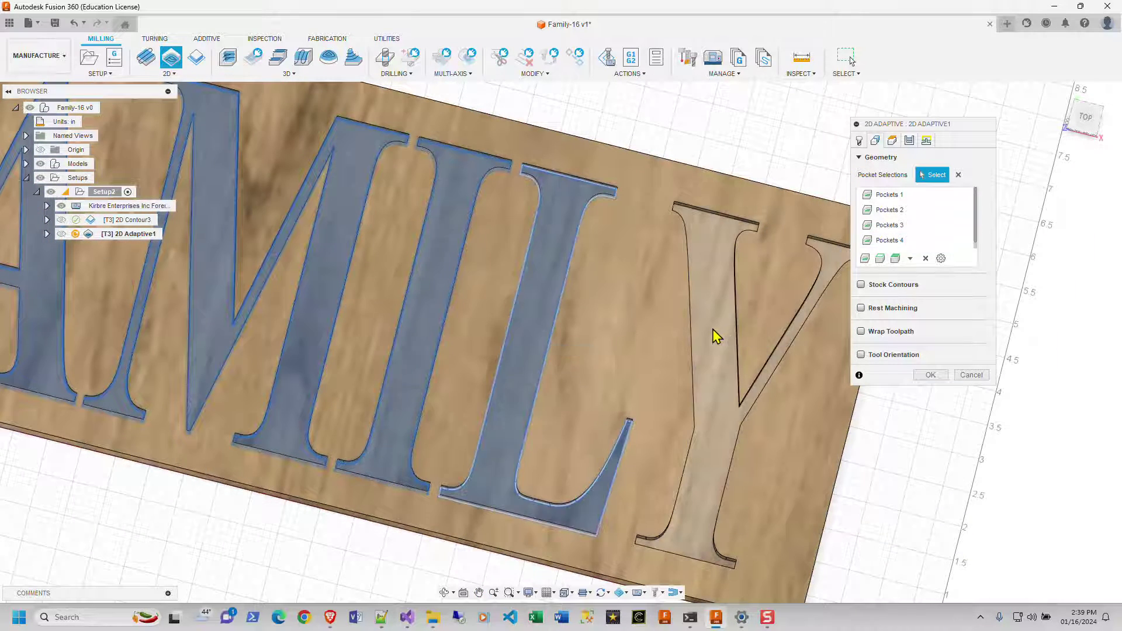
left_click(717, 336)
left_click(892, 141)
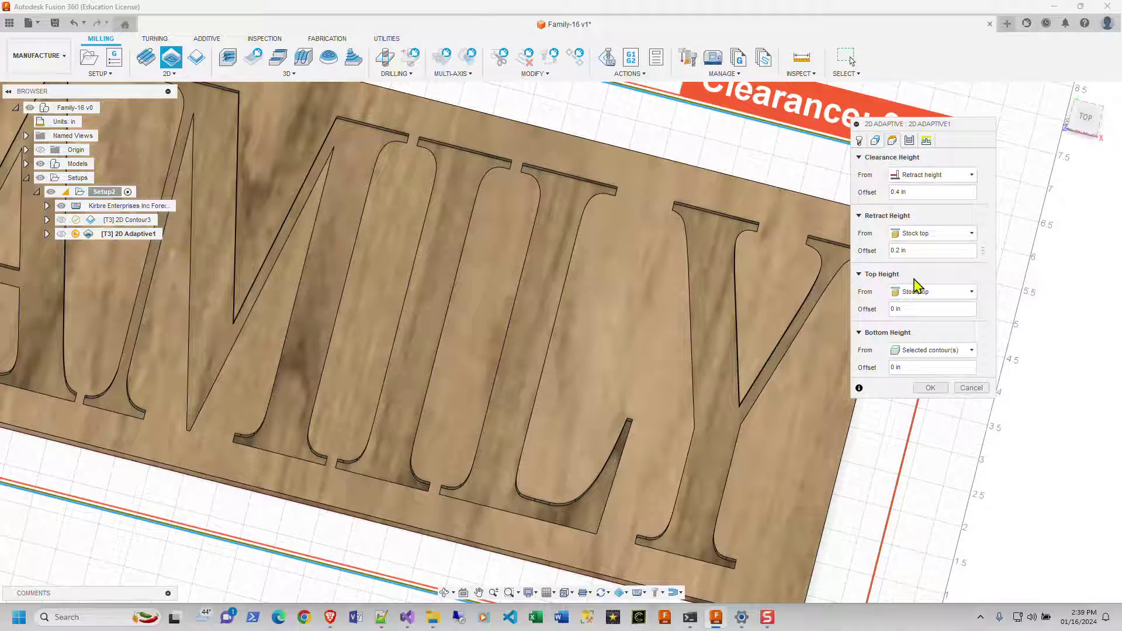
Step: Set Radial Stock to Leave to 0.03 in, with Axial following, and commit 2D Adaptive1
left_click(909, 141)
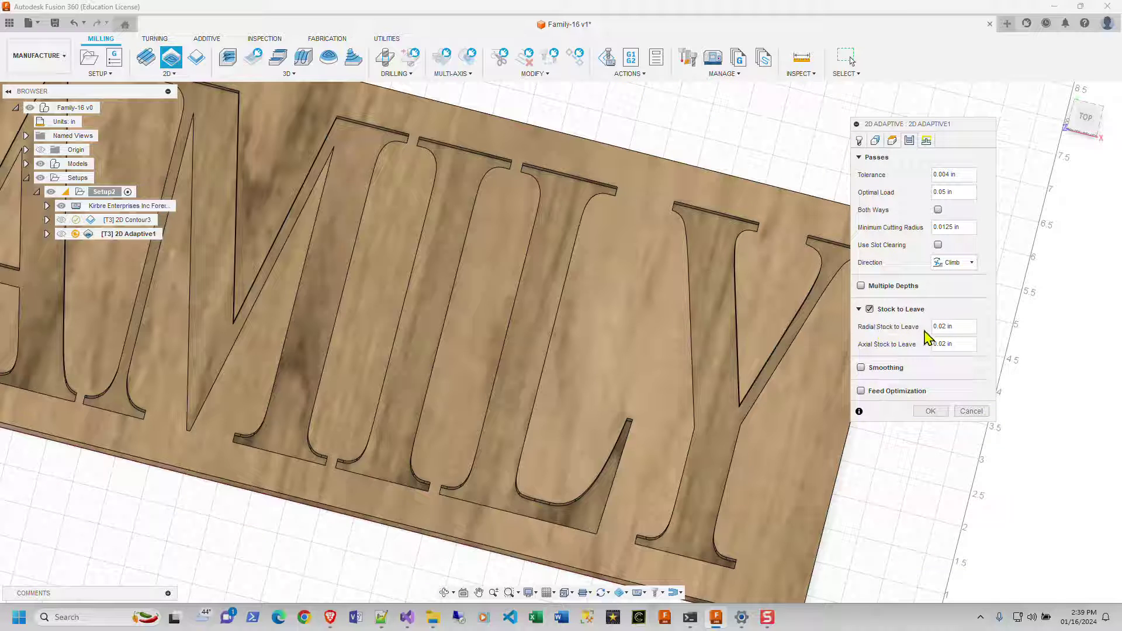
mouse_move(934, 329)
left_click(942, 328)
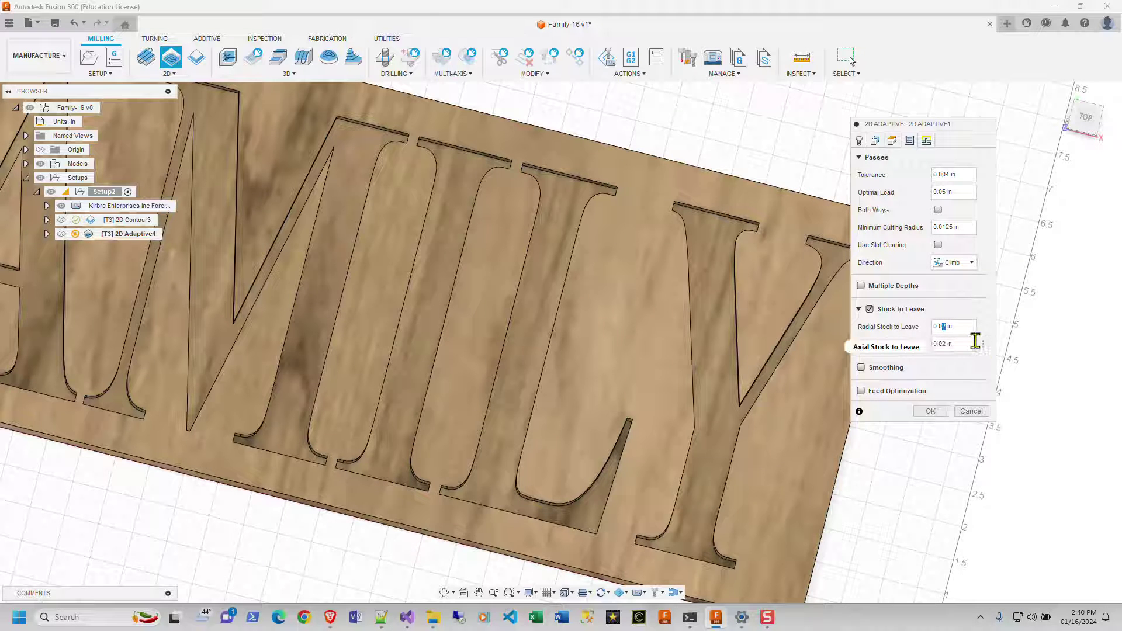
mouse_move(976, 342)
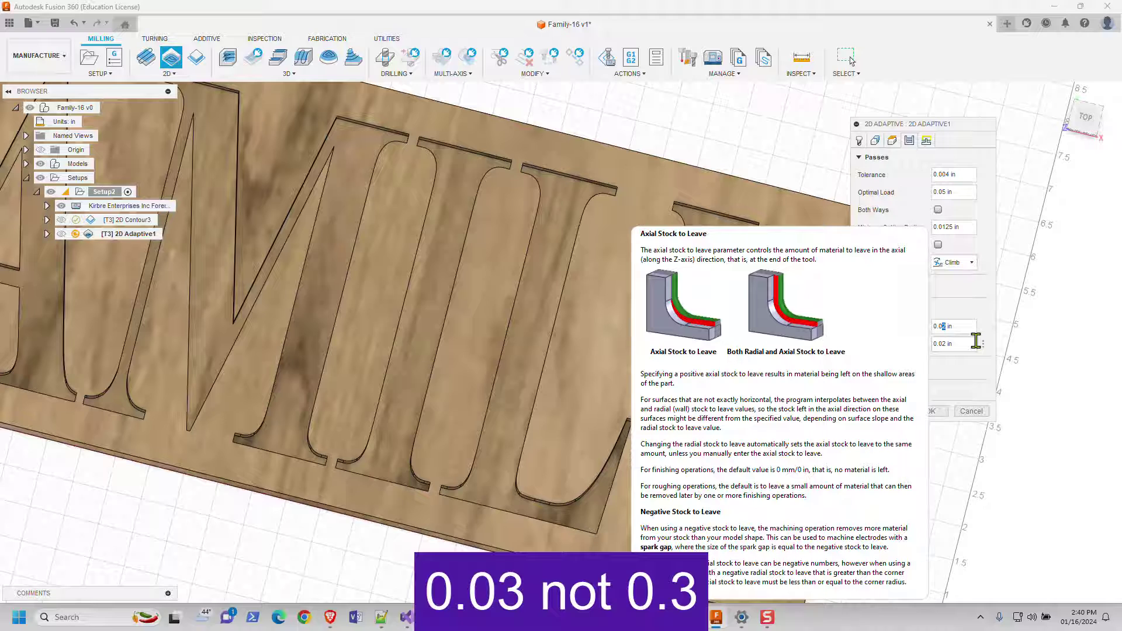
type("3")
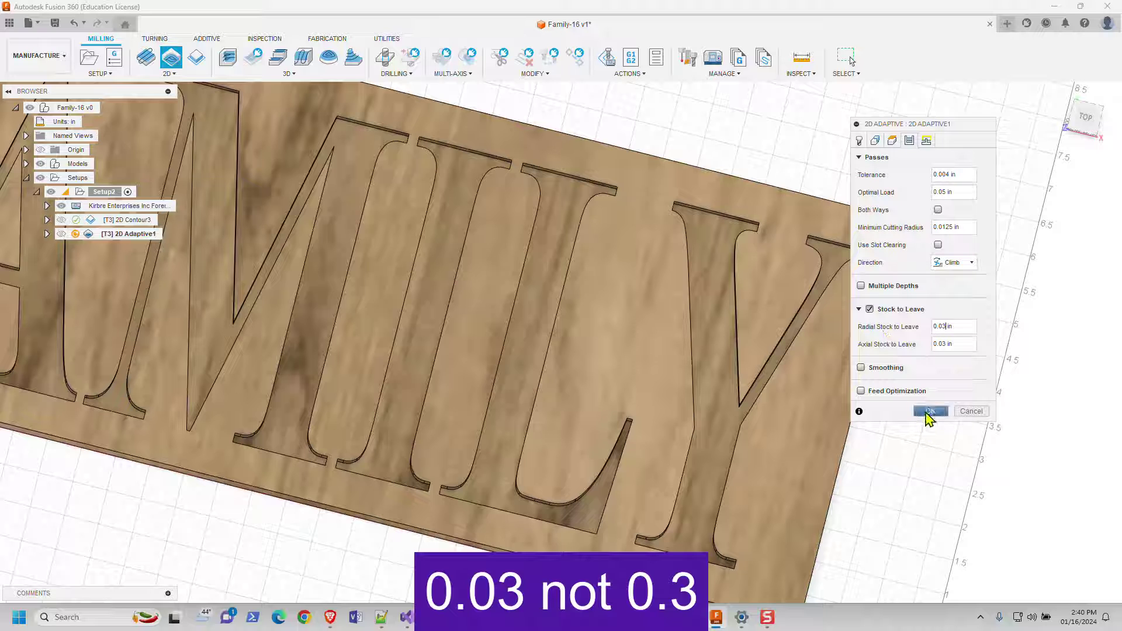
left_click(929, 411)
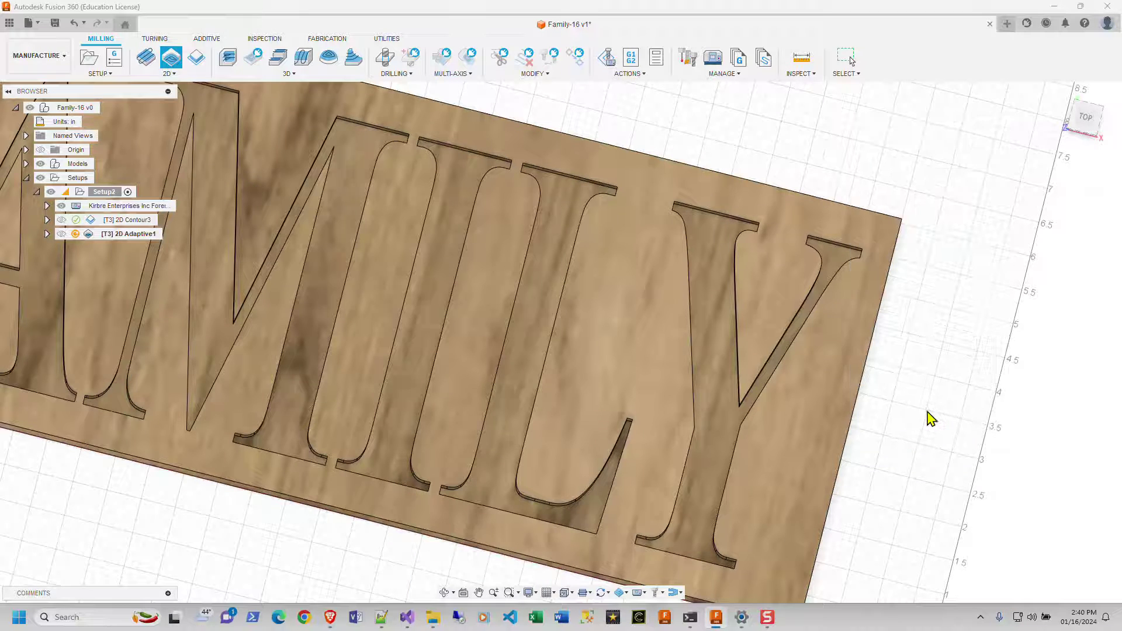
Step: Zoom in and out to check the regenerated 2D Adaptive1 toolpath on each FAMILY letter
scroll(177, 342, "down", 3)
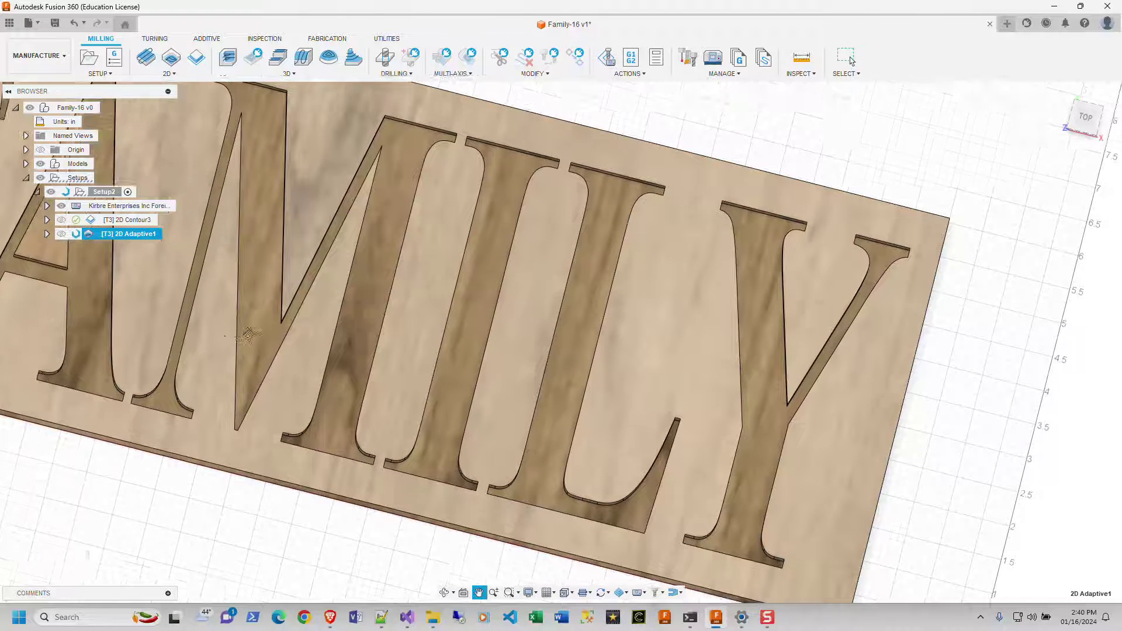
scroll(577, 379, "up", 4)
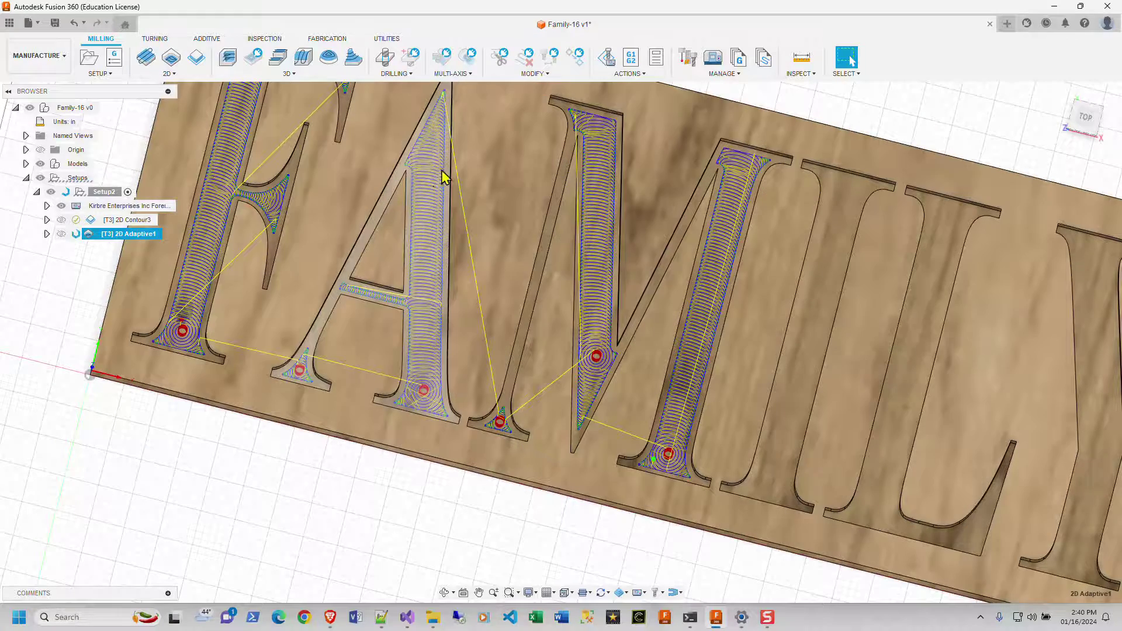
scroll(626, 231, "down", 5)
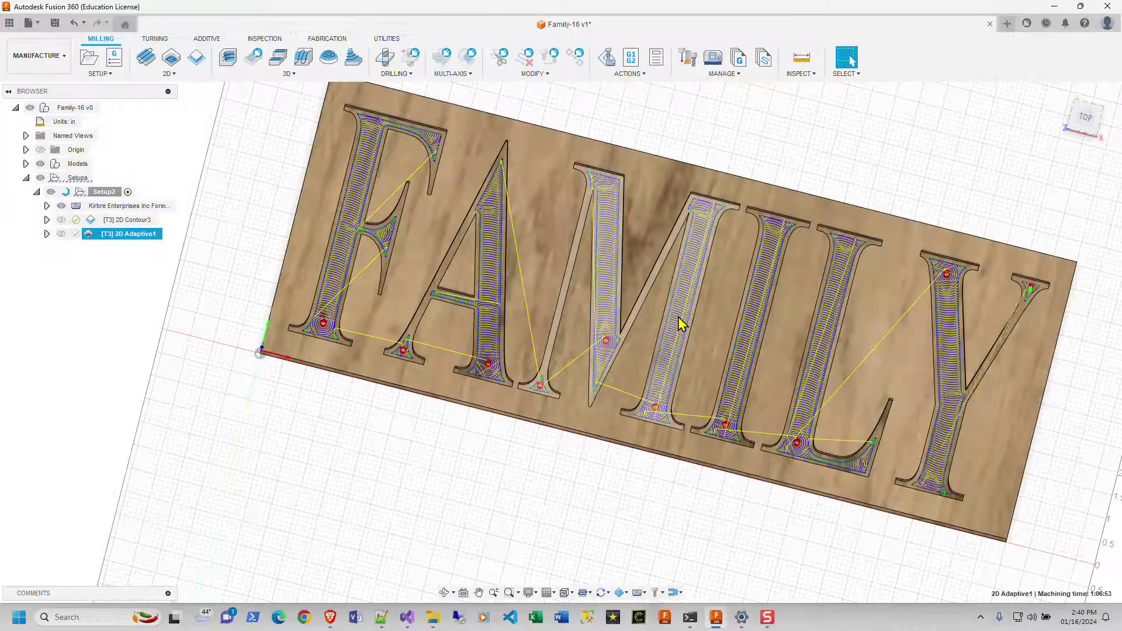
scroll(670, 315, "down", 4)
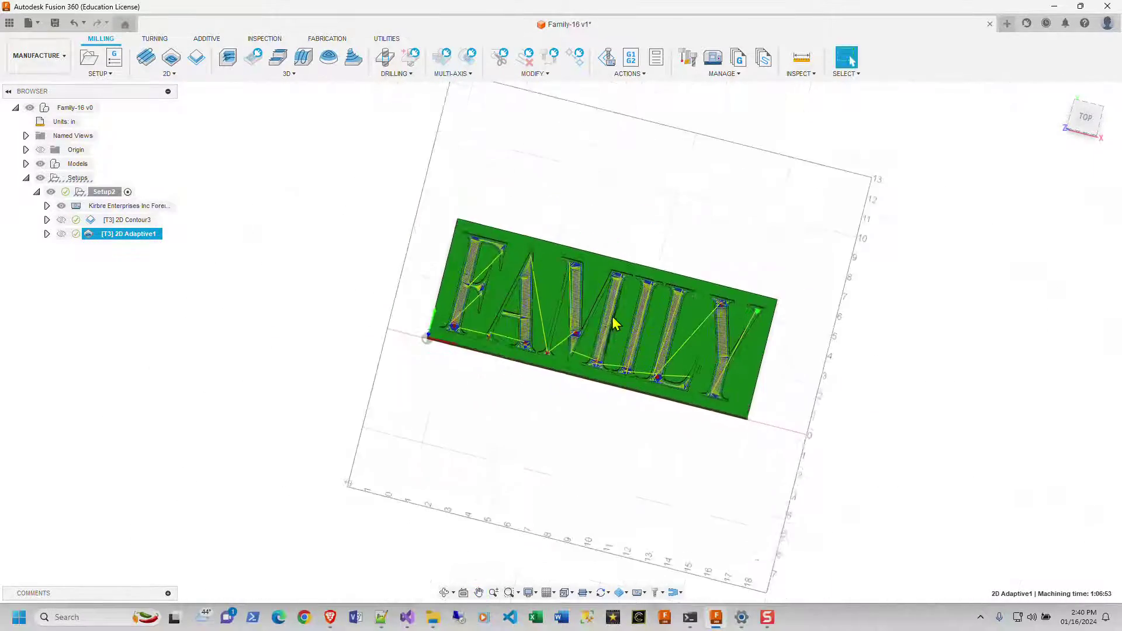
scroll(614, 319, "up", 6)
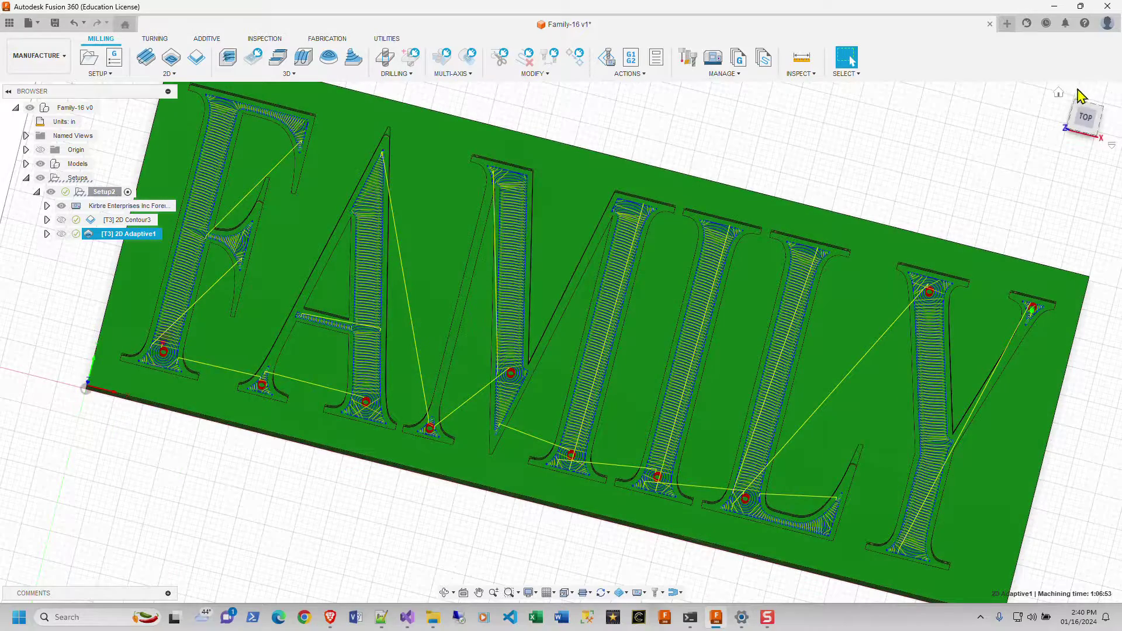
left_click(1058, 93)
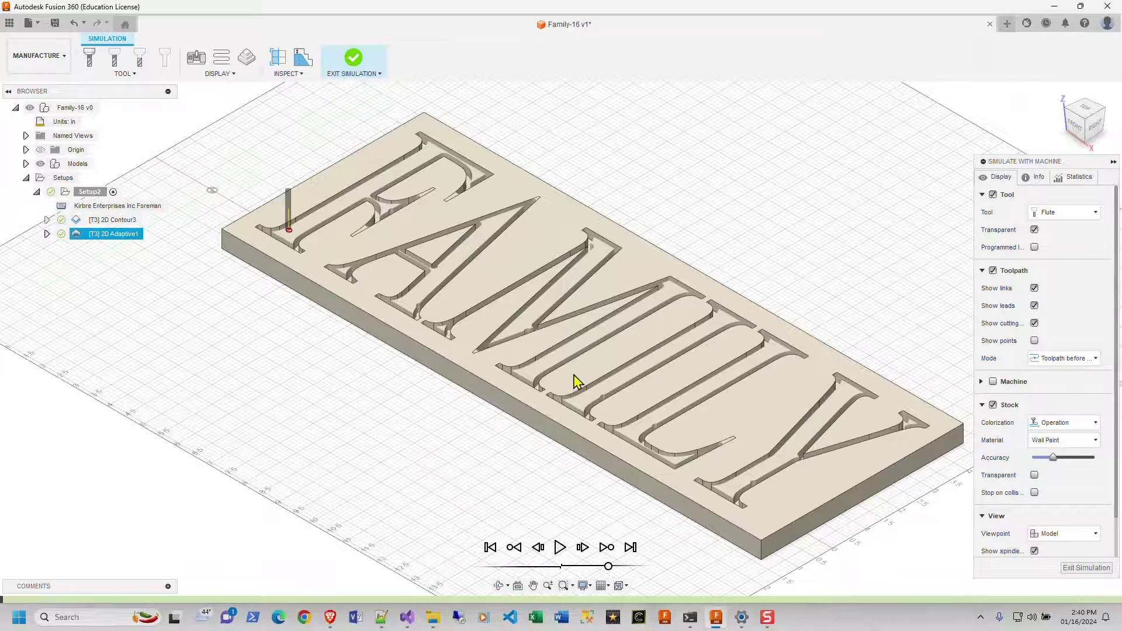
middle_click_drag(602, 359, 652, 395, "shift")
middle_click_drag(577, 187, 546, 349)
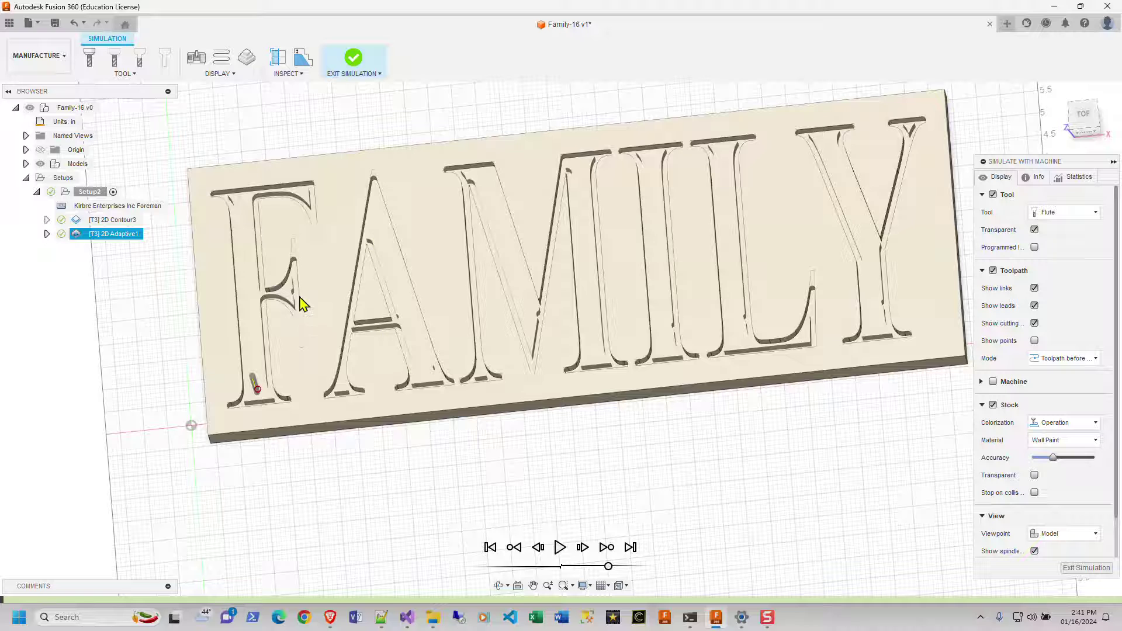
scroll(298, 301, "up", 10)
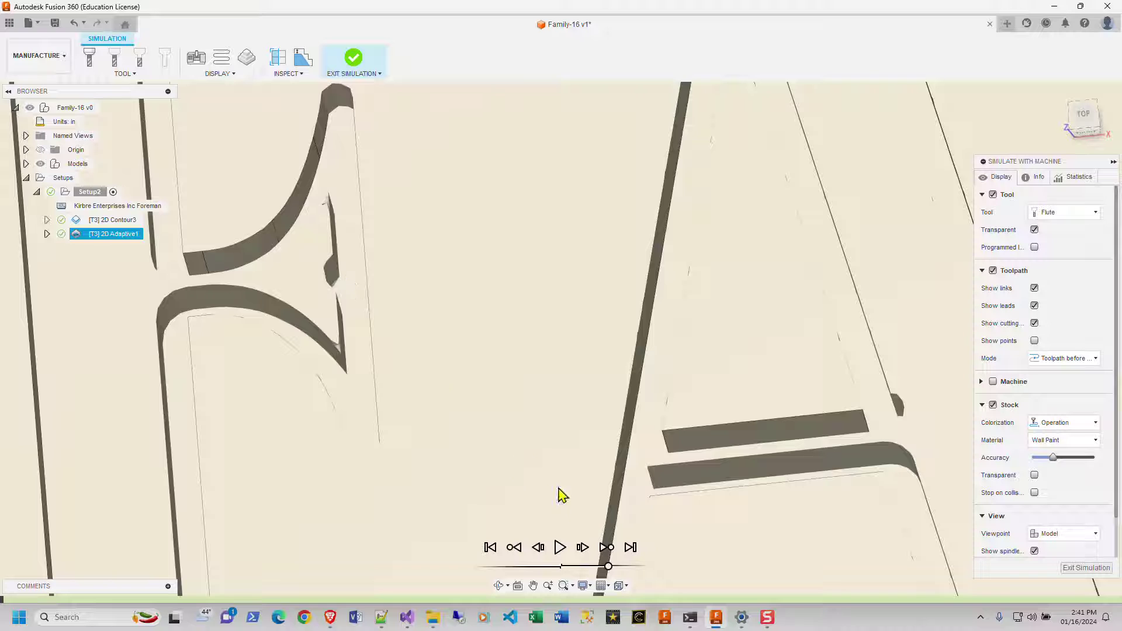
Step: Leave the simulation, then disable Lead-In and Lead-Out on 2D Contour3's Linking settings and regenerate it
left_click(353, 58)
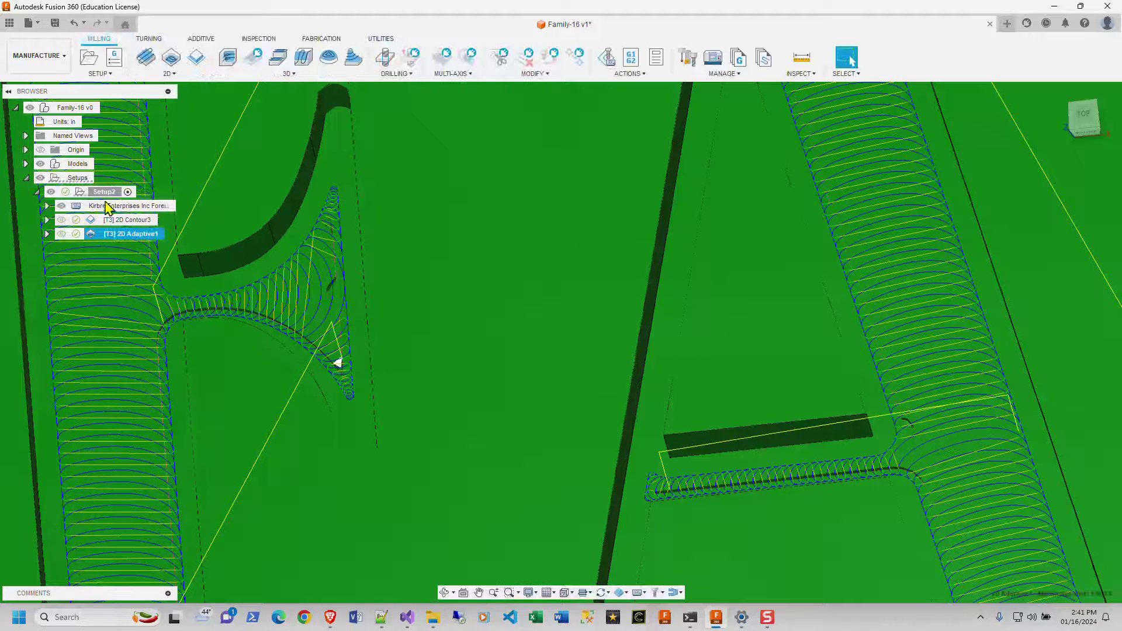
left_click(120, 225)
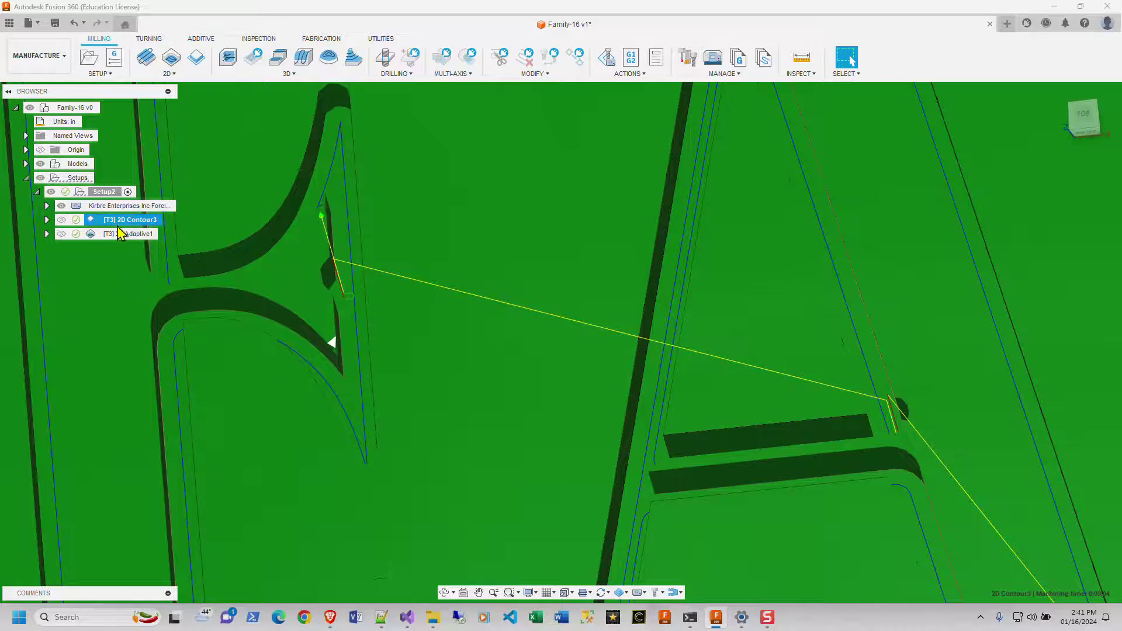
double_click(120, 227)
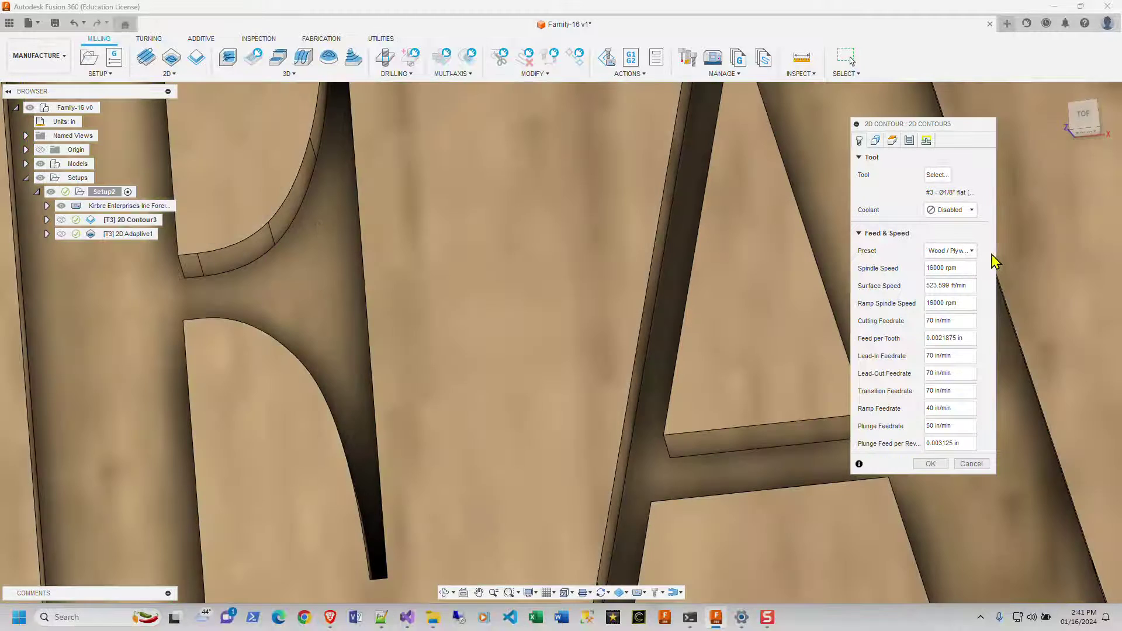
left_click(892, 141)
left_click(910, 140)
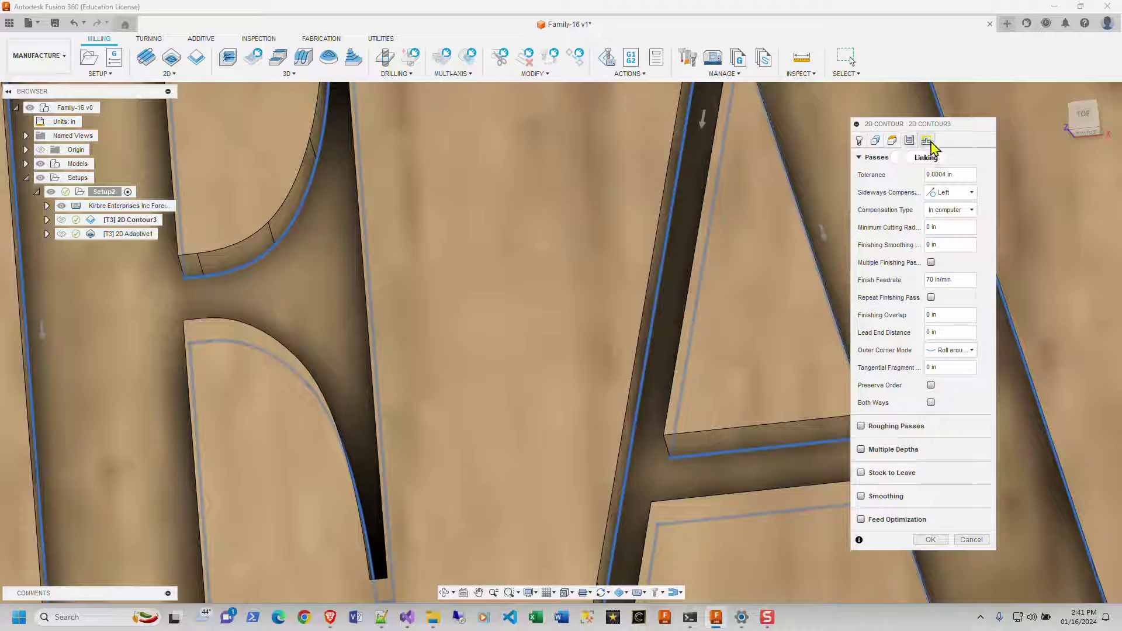
left_click(927, 142)
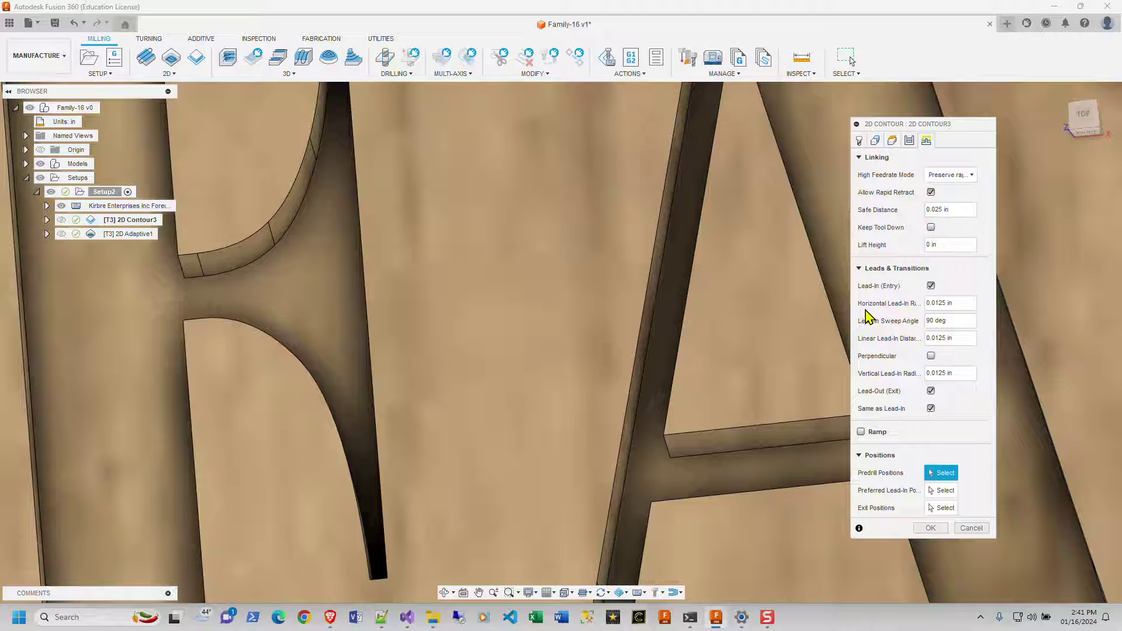
left_click(931, 286)
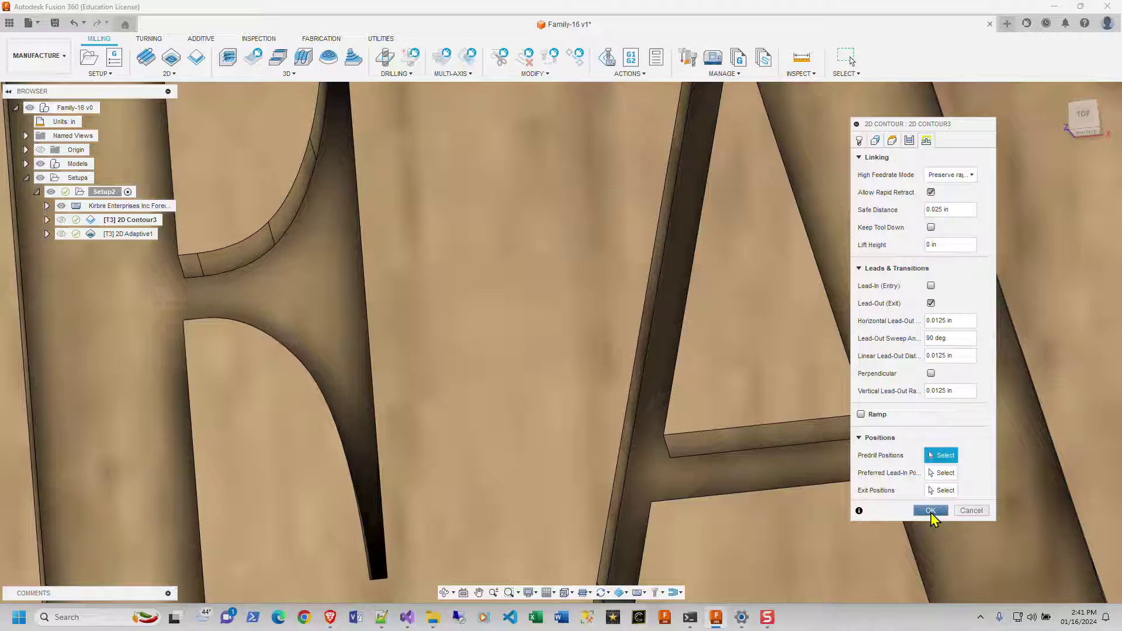
left_click(931, 303)
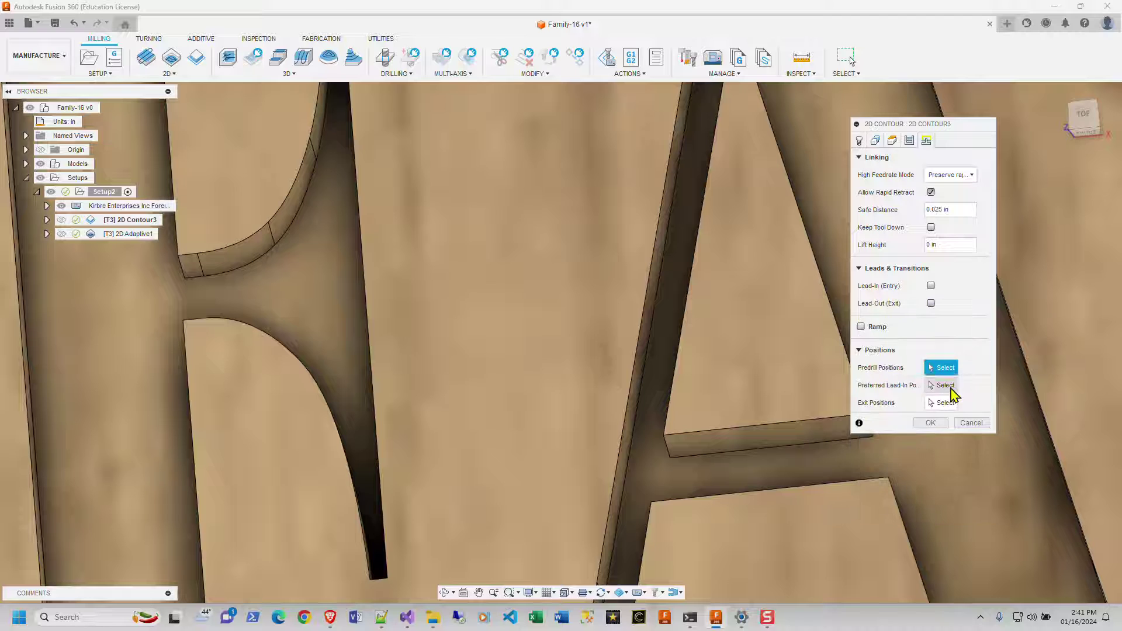
left_click(930, 424)
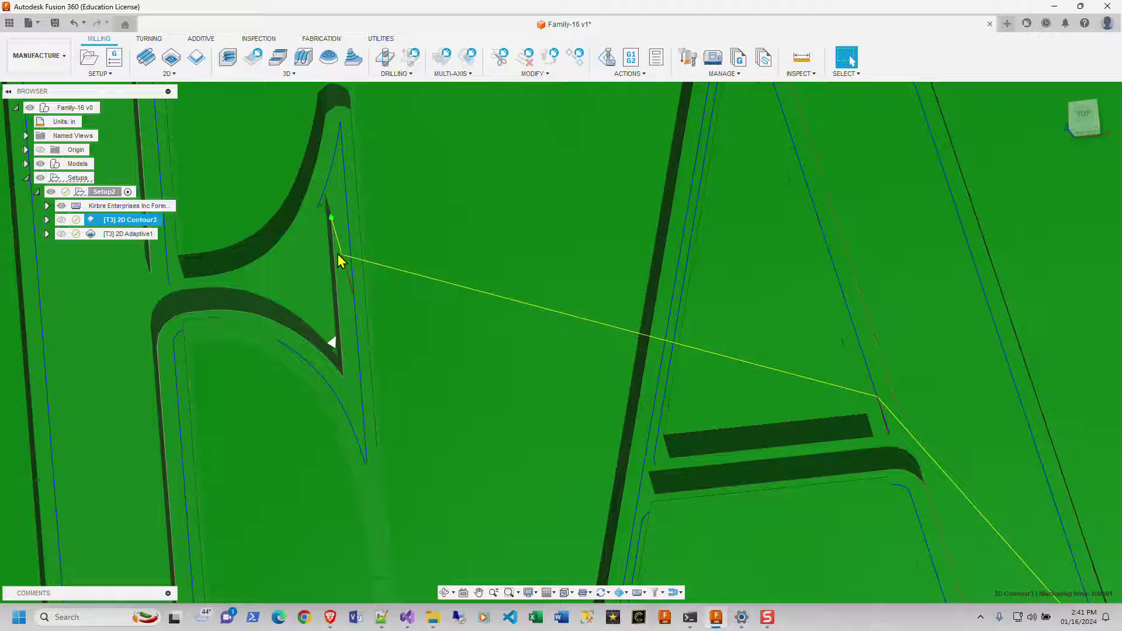
Step: Re-simulate the updated contour, then select 2D Adaptive1 and zoom out over the whole sign
left_click(606, 58)
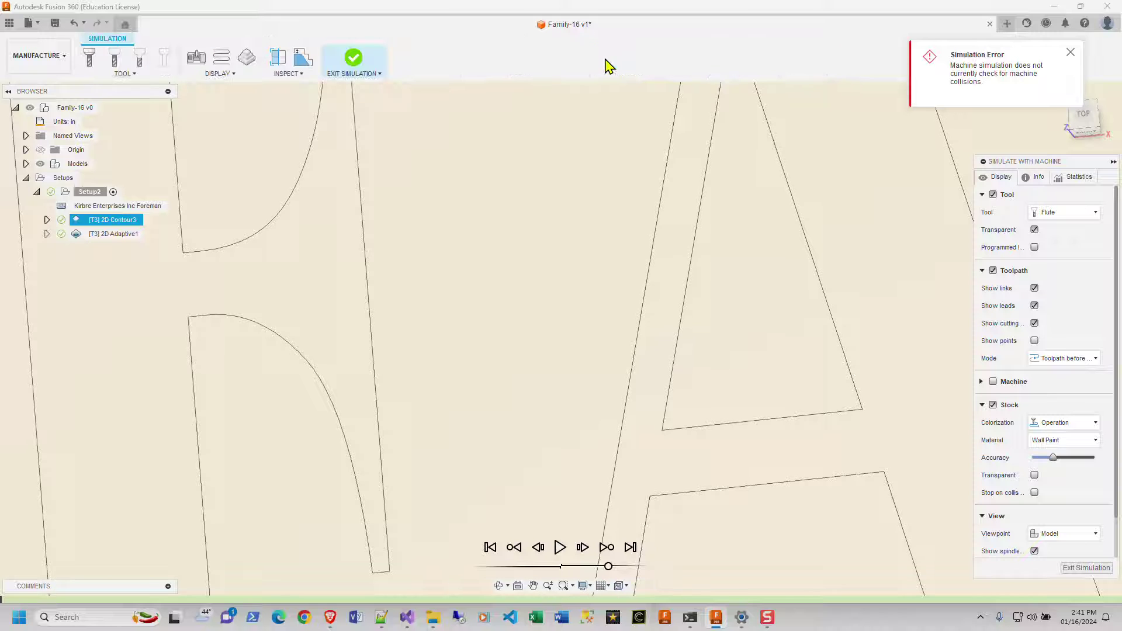
left_click(337, 66)
left_click(124, 234)
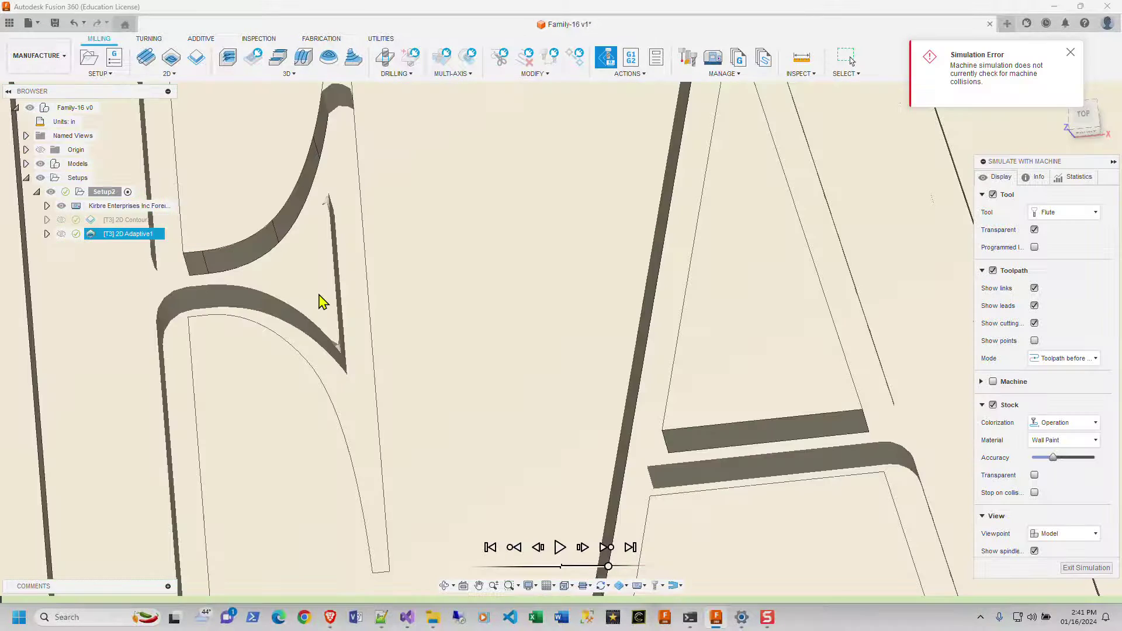
scroll(330, 272, "down", 3)
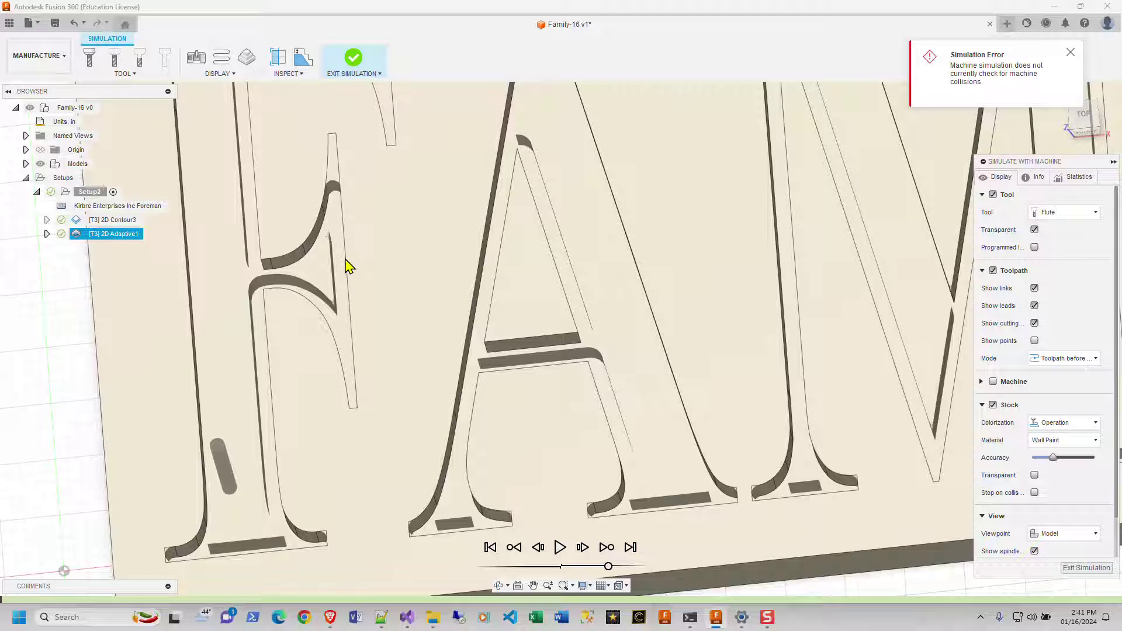
scroll(346, 263, "down", 2)
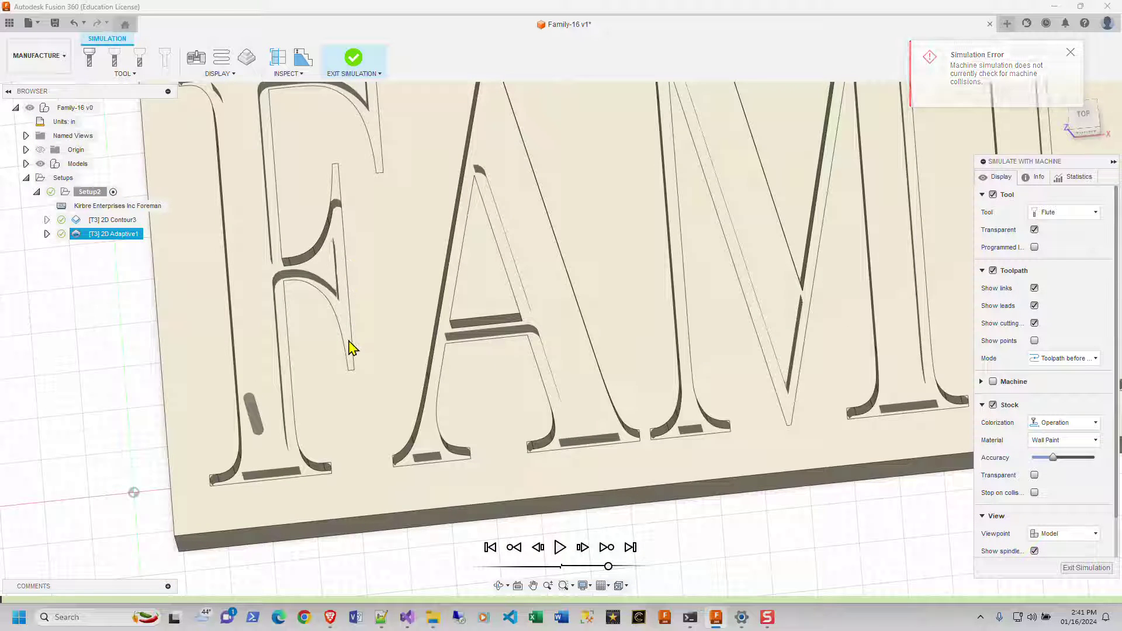
scroll(348, 269, "down", 3)
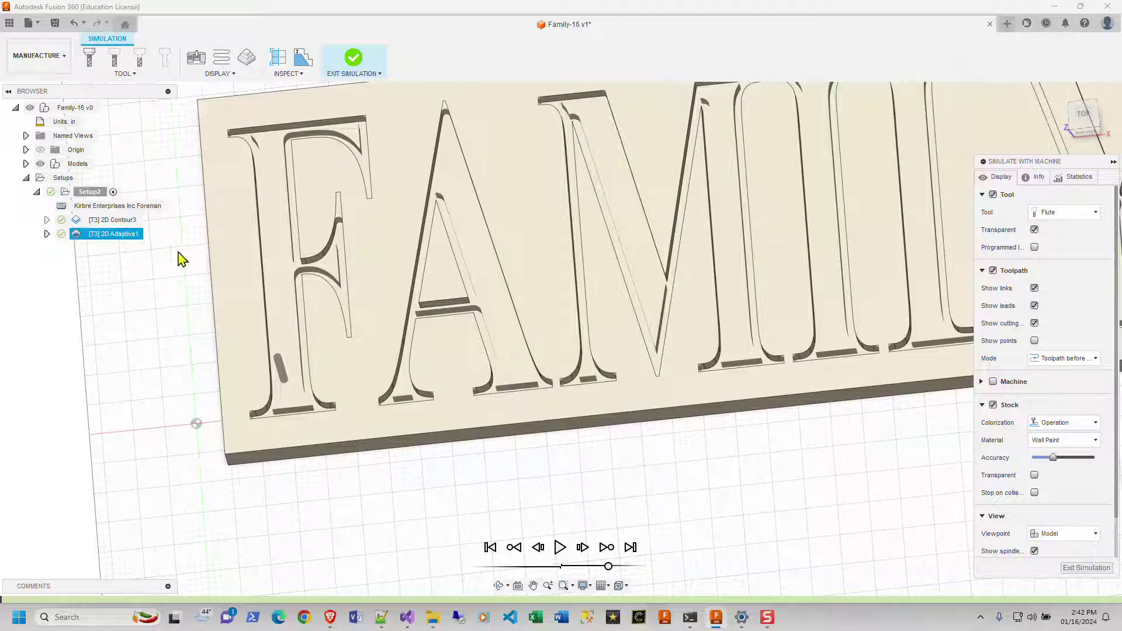
Step: Play the machining simulation while bringing the whole FAMILY text into view
left_click(559, 547)
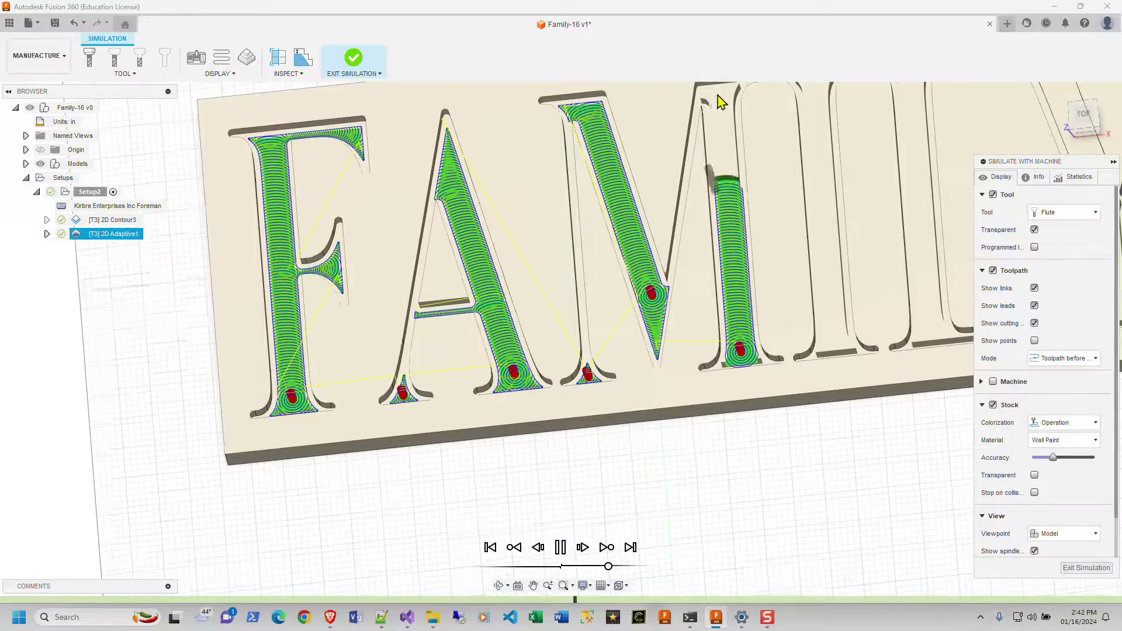
middle_click_drag(714, 170, 491, 232)
scroll(421, 280, "down", 3)
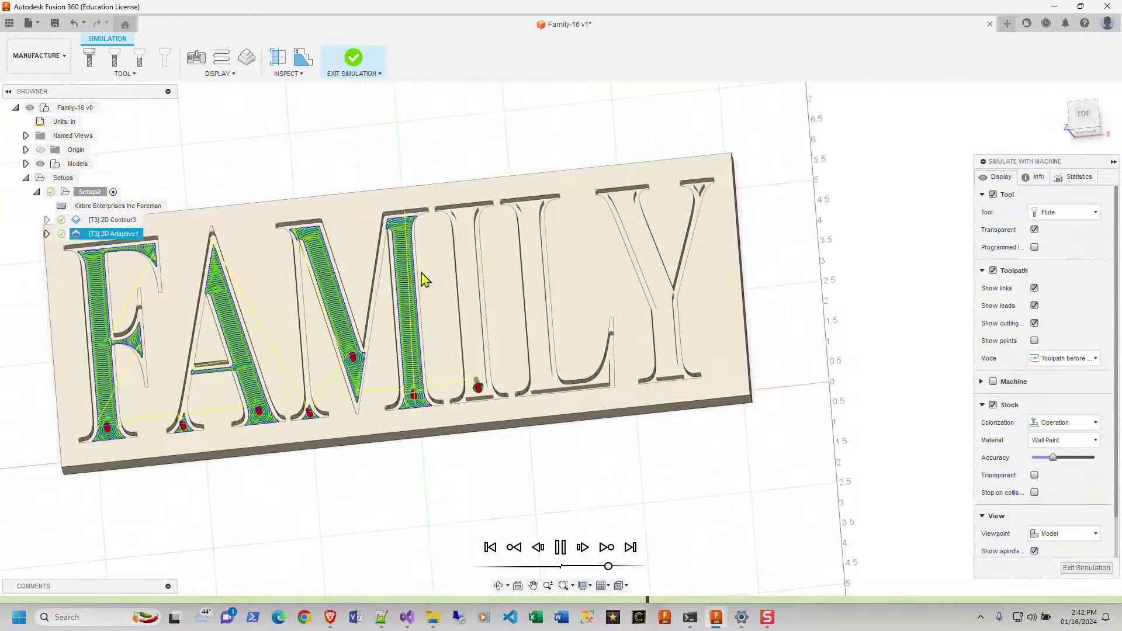
scroll(468, 318, "up", 3)
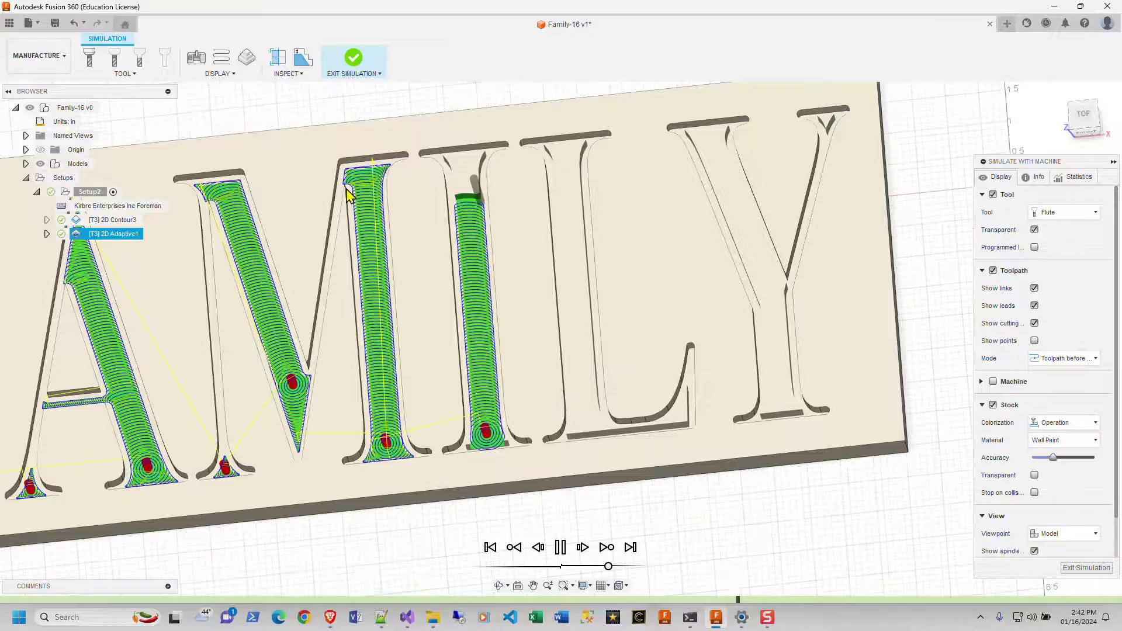
scroll(345, 186, "up", 3)
scroll(345, 186, "down", 3)
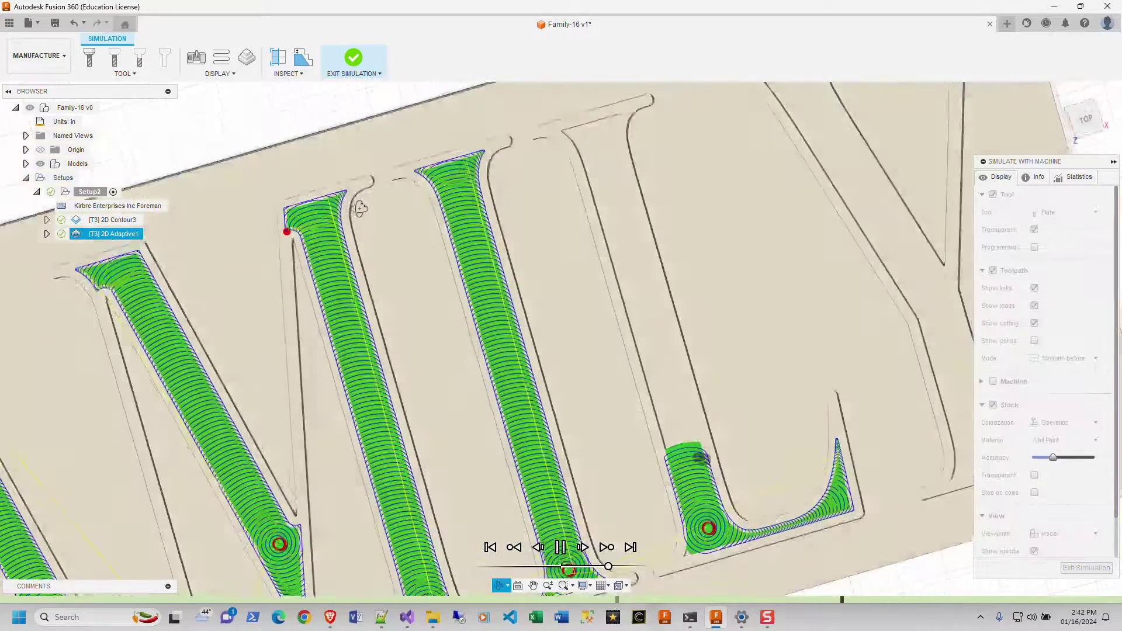
scroll(286, 242, "up", 3)
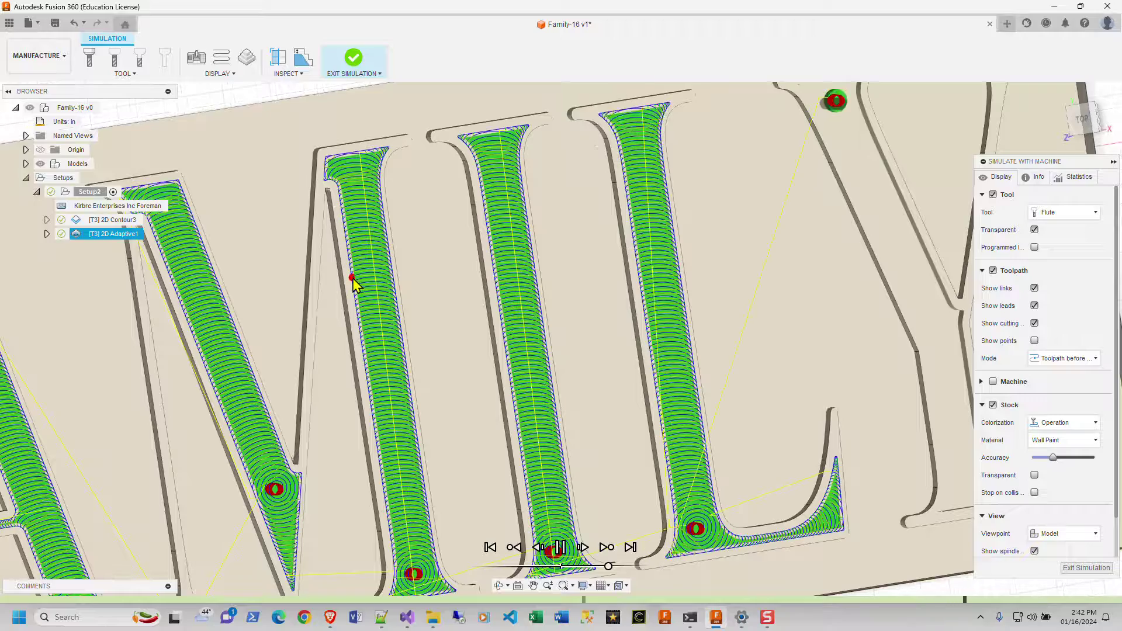
scroll(352, 281, "down", 2)
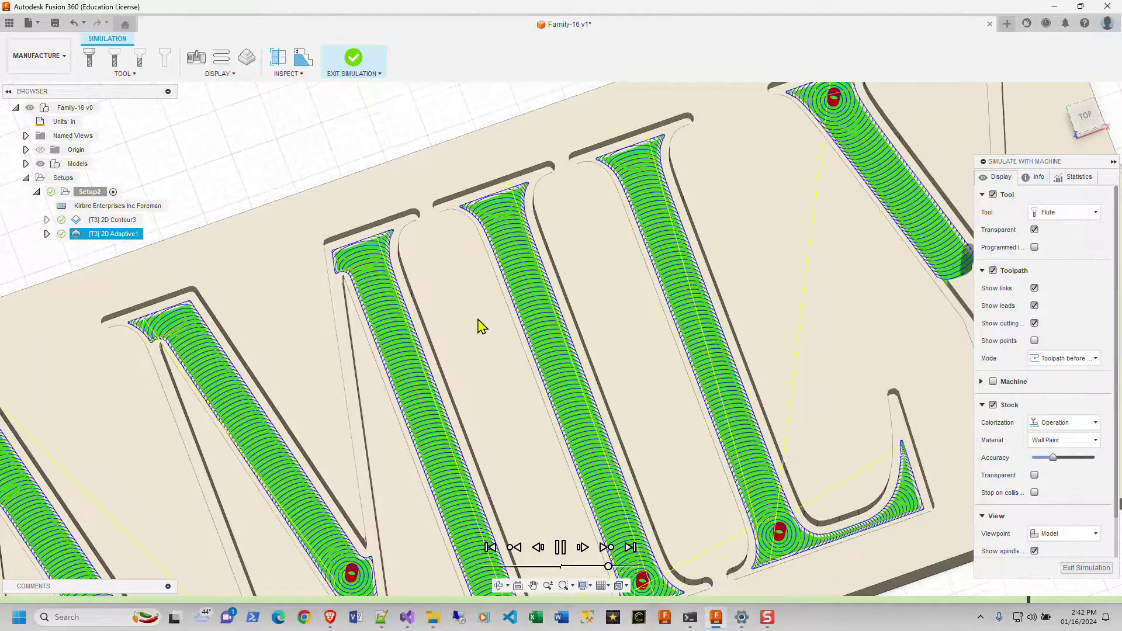
scroll(476, 320, "down", 5)
scroll(432, 312, "down", 5)
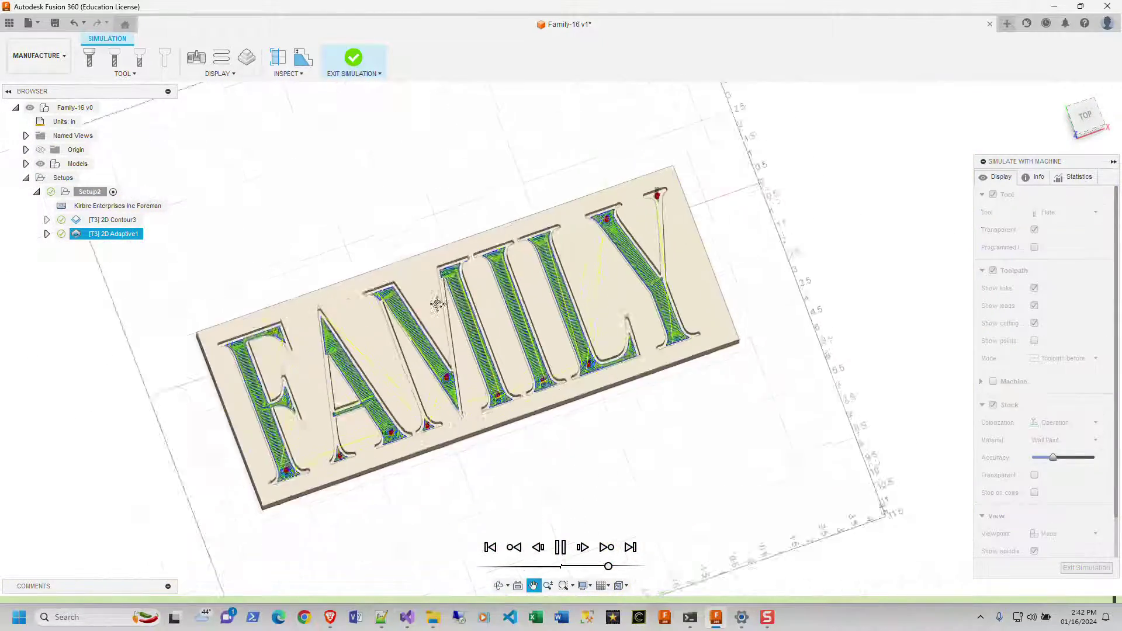
Step: Look at the finished FAMILY plate from the top view, zoomed and centered
left_click(1085, 116)
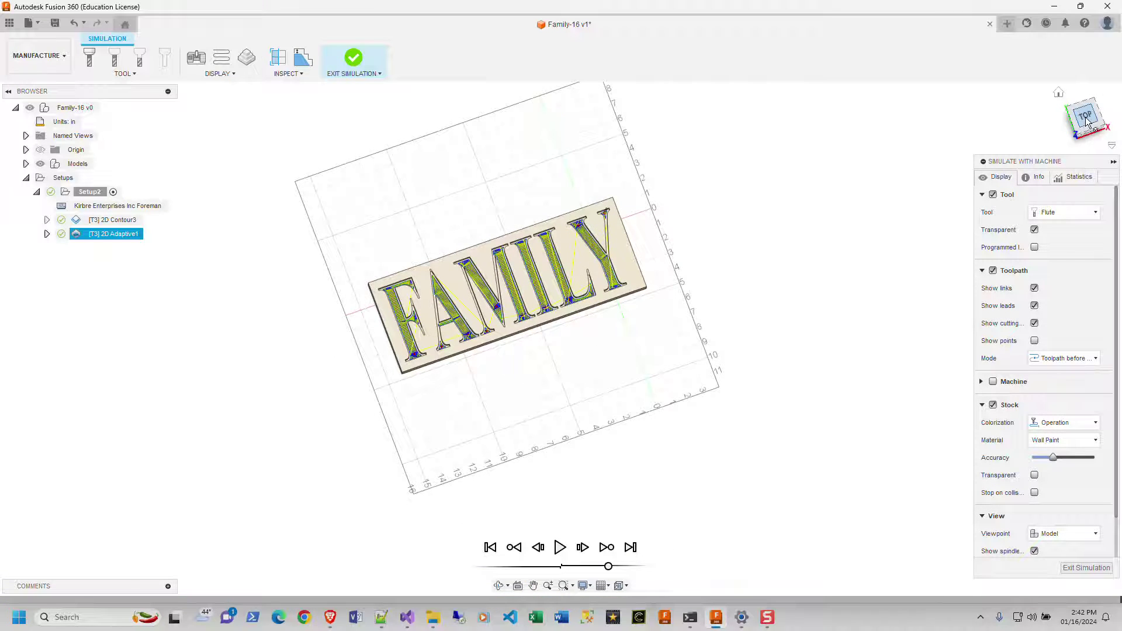
scroll(552, 279, "up", 6)
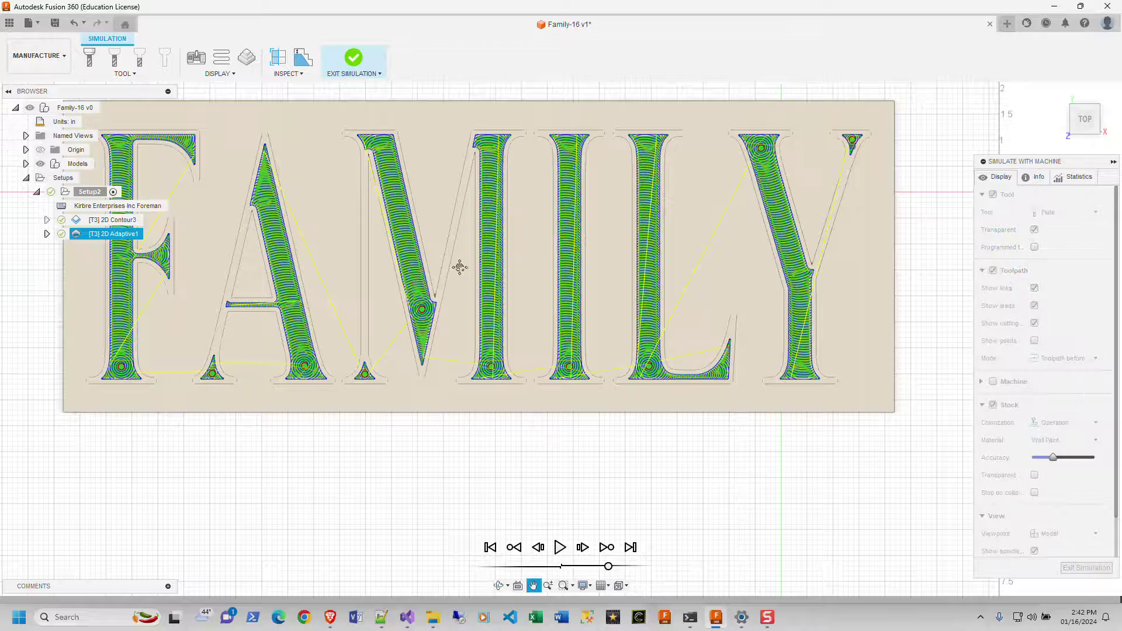
middle_click_drag(458, 263, 552, 278)
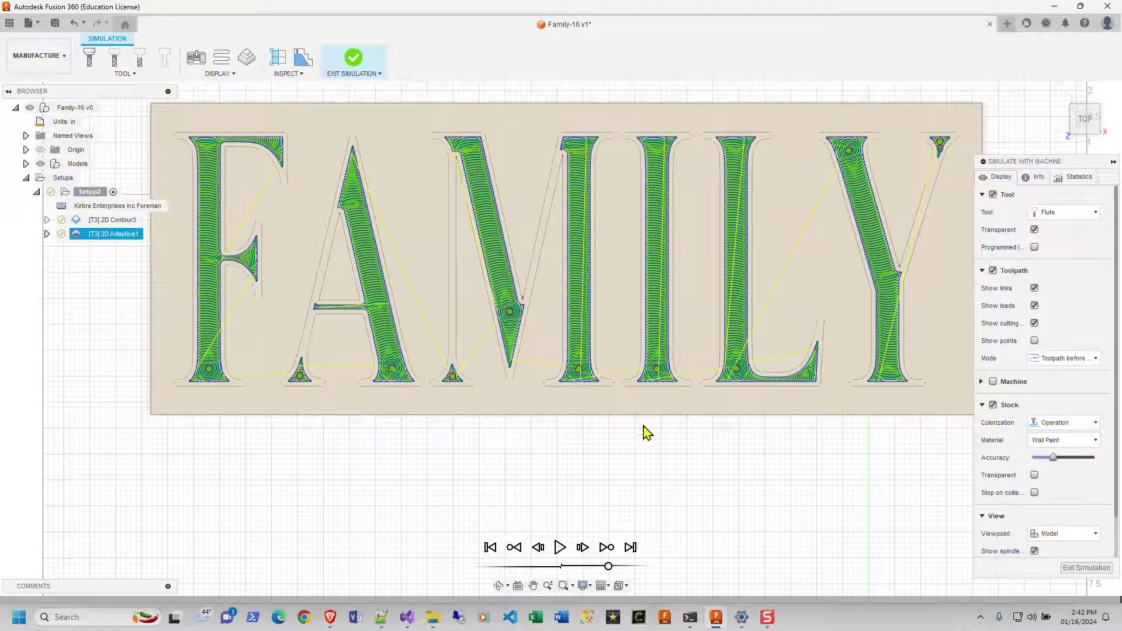
Step: Exit the simulation and rename 2D Contour3 to 'Step 1 - 1-8 2D Contour'
left_click(354, 58)
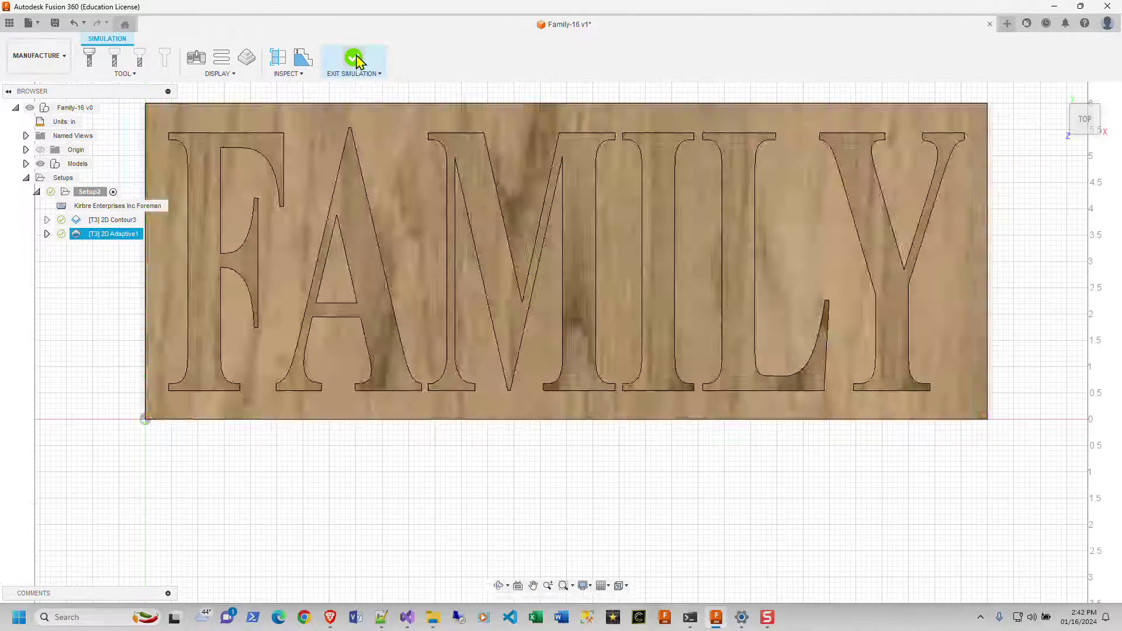
left_click(110, 221)
left_click(110, 221)
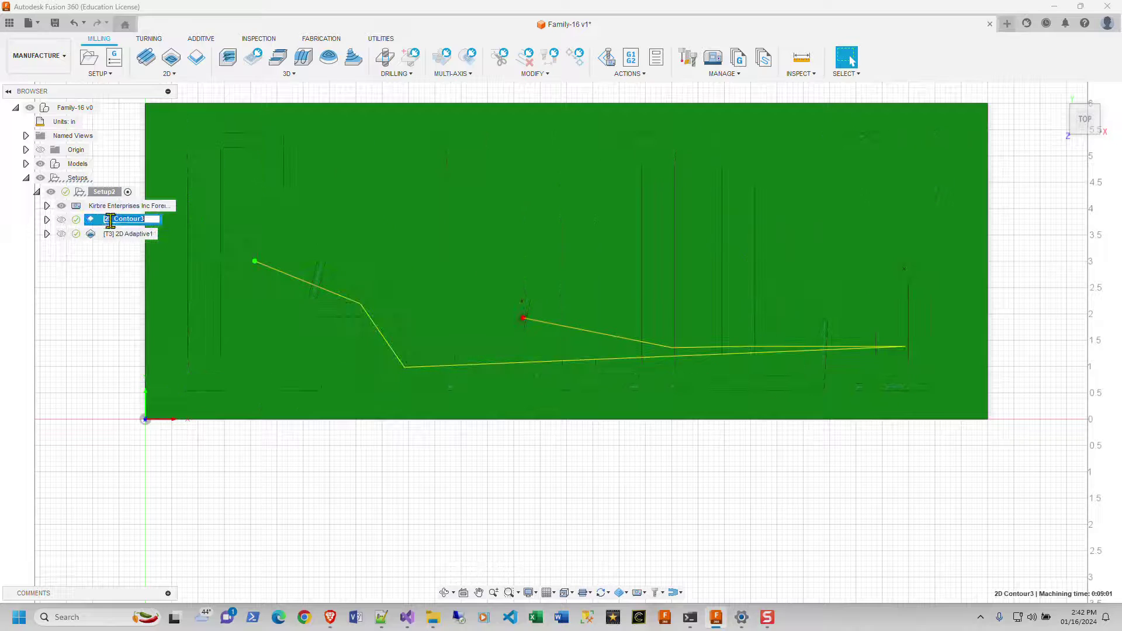
type("S")
left_click(117, 234)
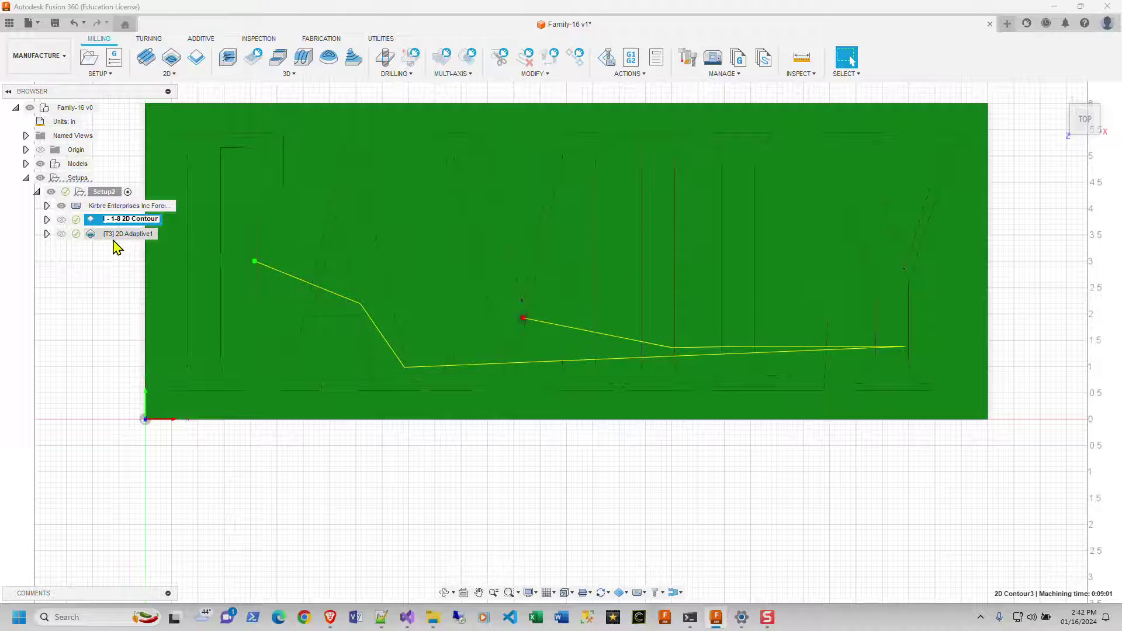
Step: Rename 2D Adaptive1 to 'Step 2 - 1-8 2D Adaptive' and reconfirm the Step 1 name
left_click(115, 234)
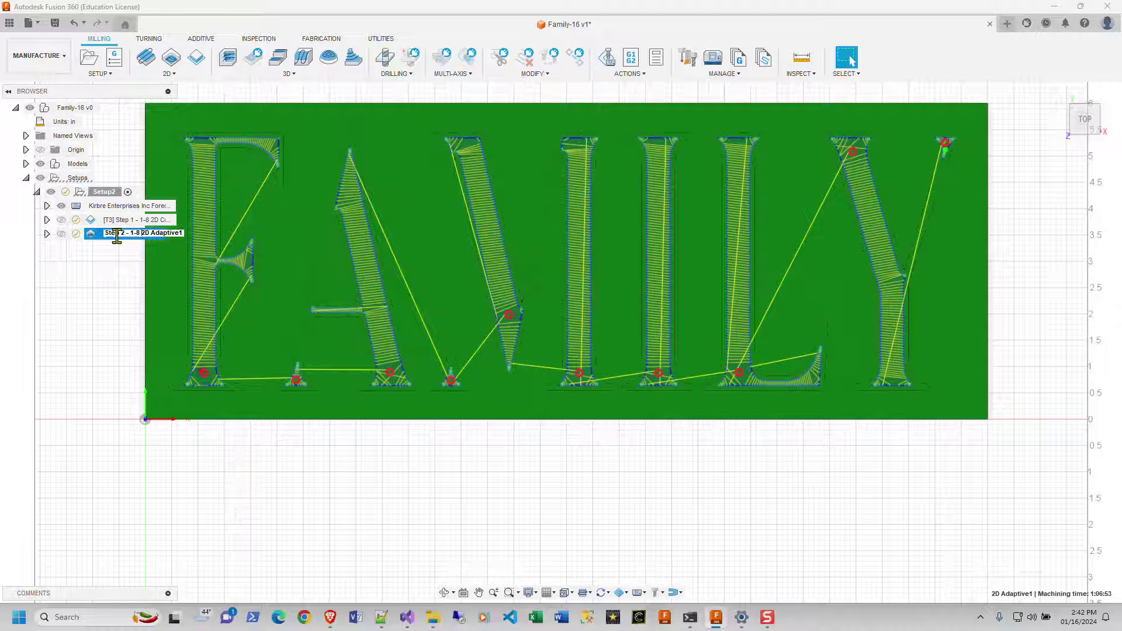
key("BackSpace")
key("Return")
left_click(126, 219)
left_click(126, 219)
key("ctrl+c")
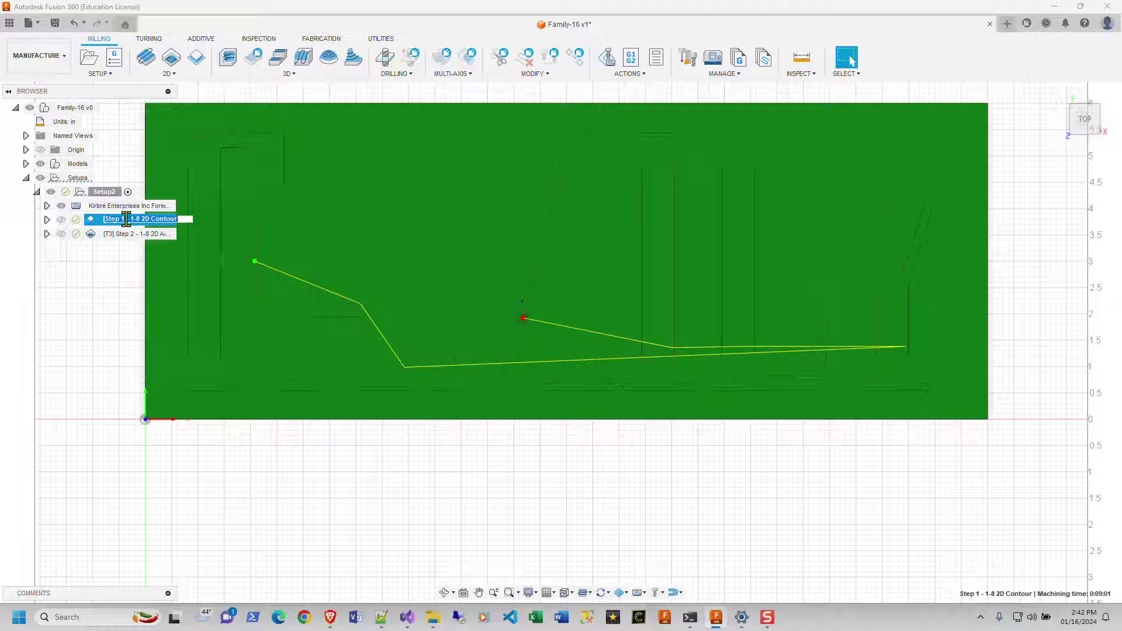
left_click(107, 232)
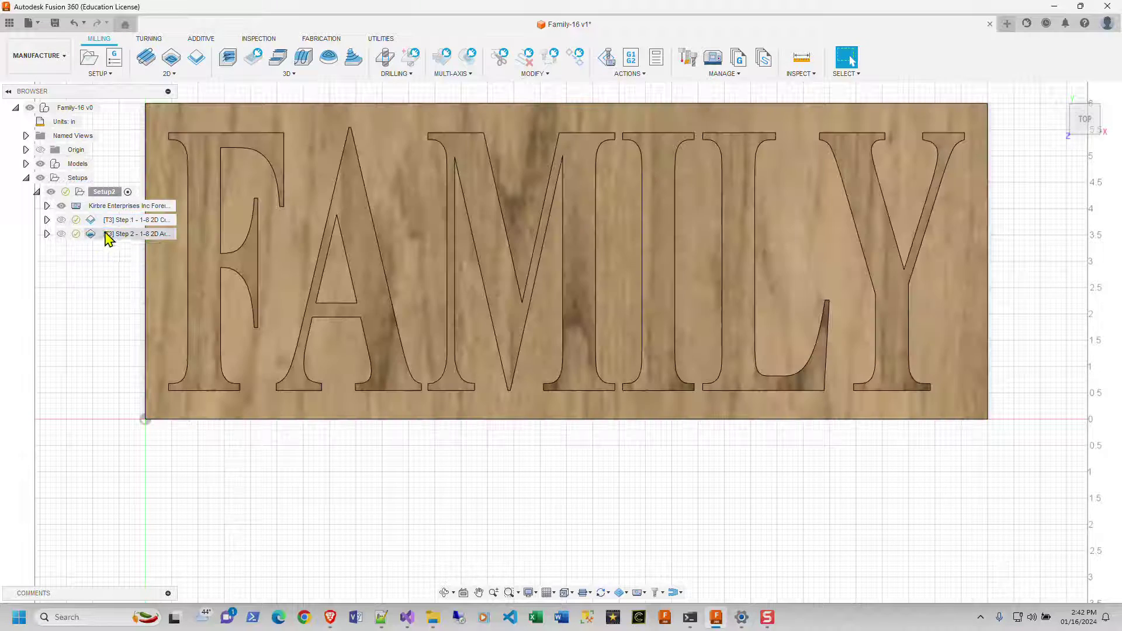
Step: Start an NC program for Step 1, replacing program name 1001 with the operation name
left_click(111, 221)
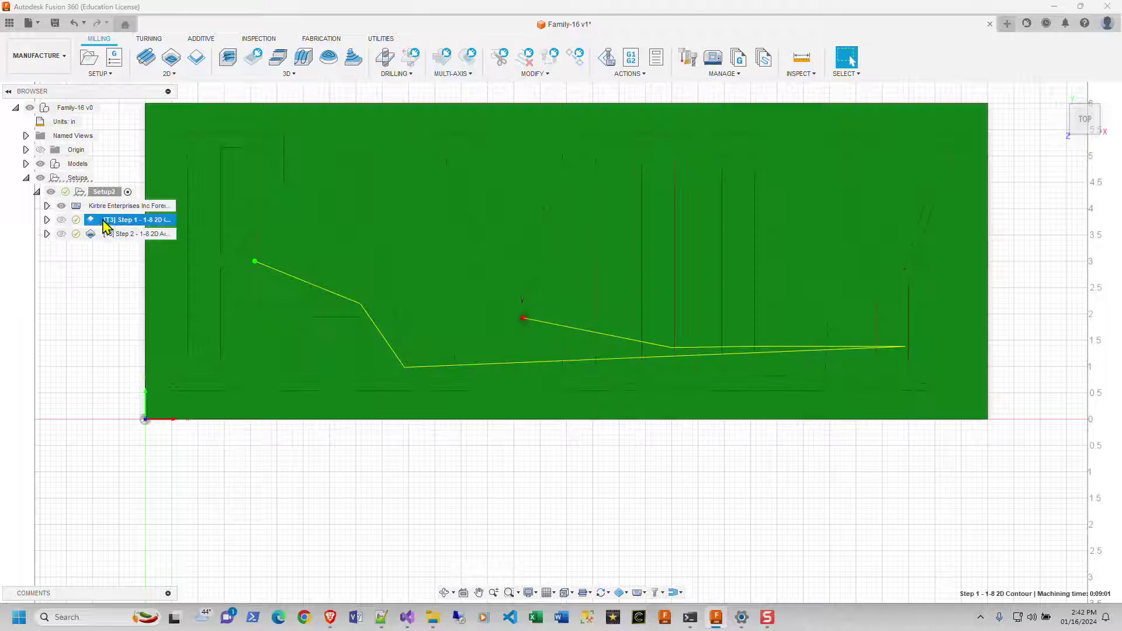
left_click(634, 59)
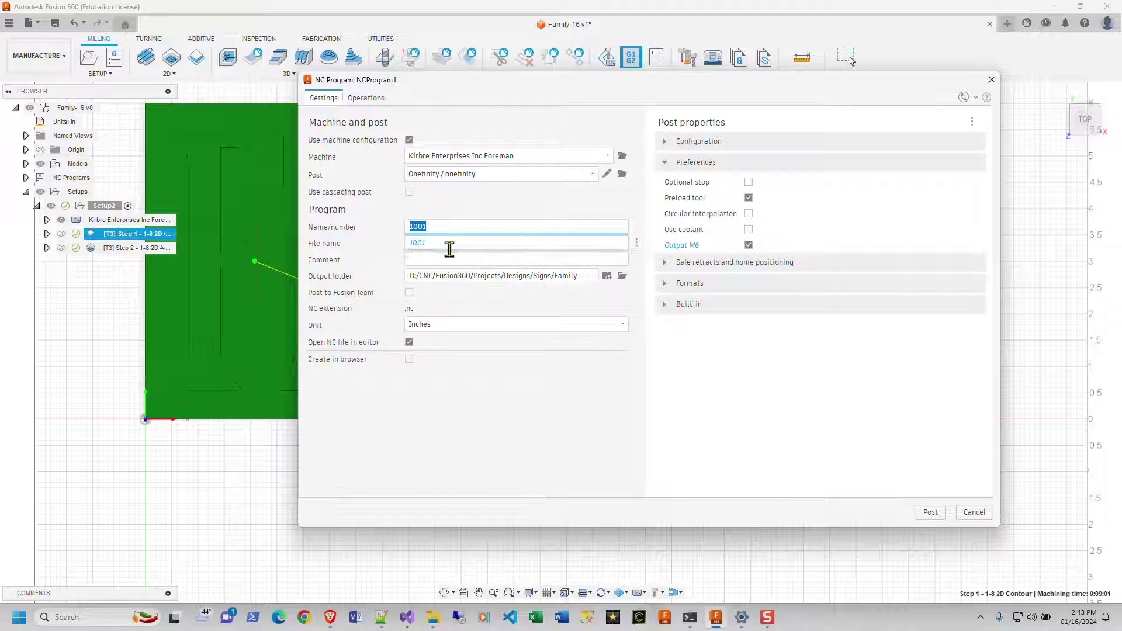
left_click(374, 97)
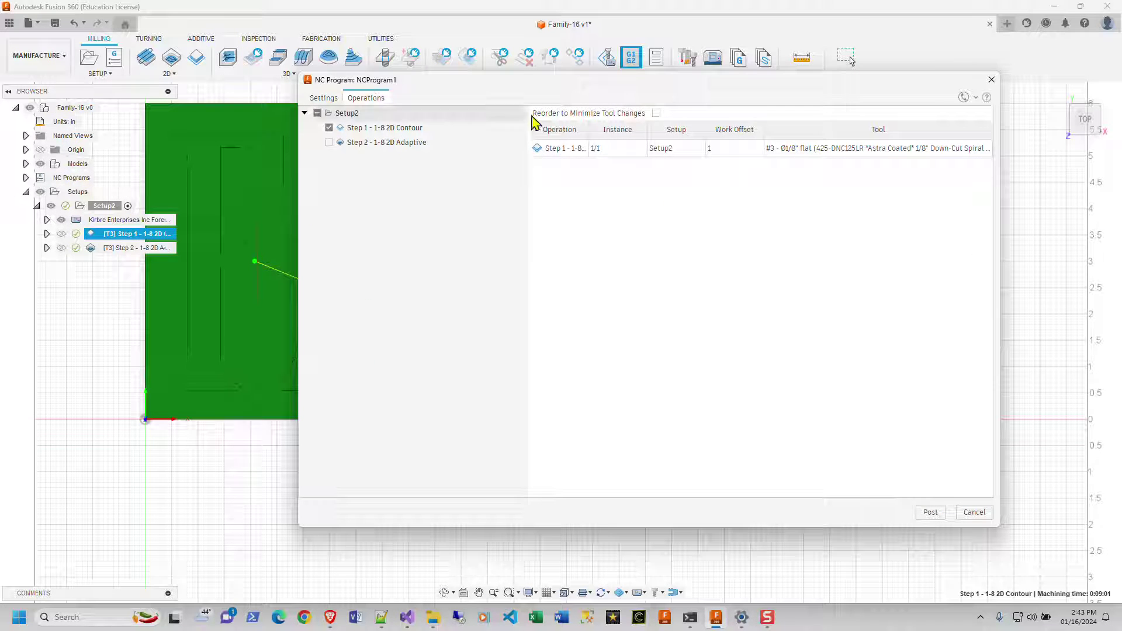
left_click(322, 99)
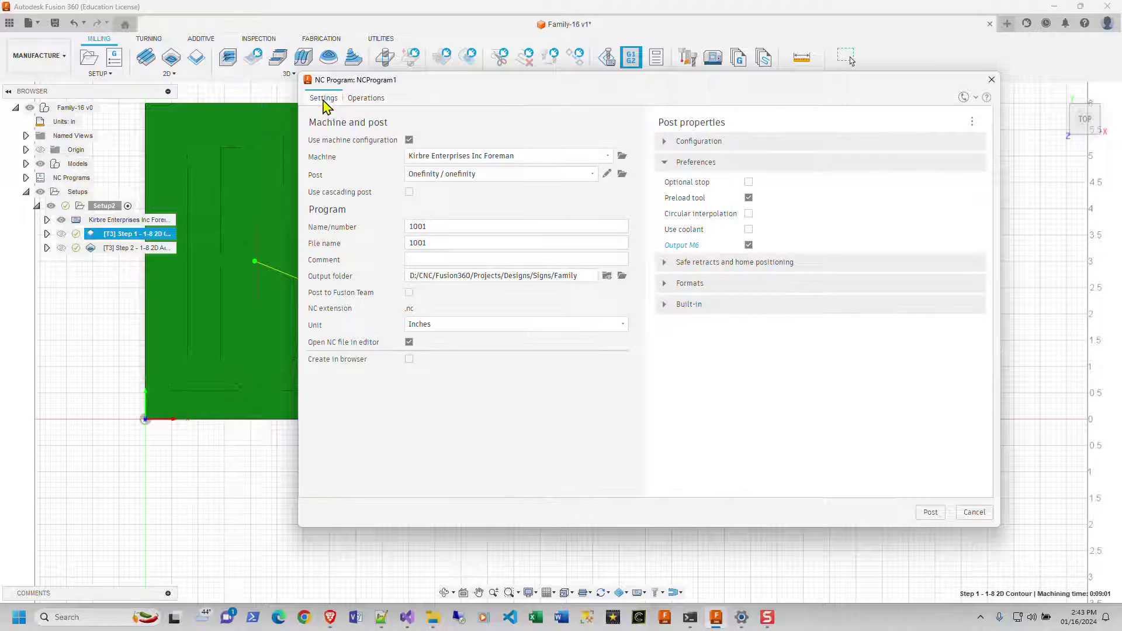
double_click(431, 228)
key("ctrl+v")
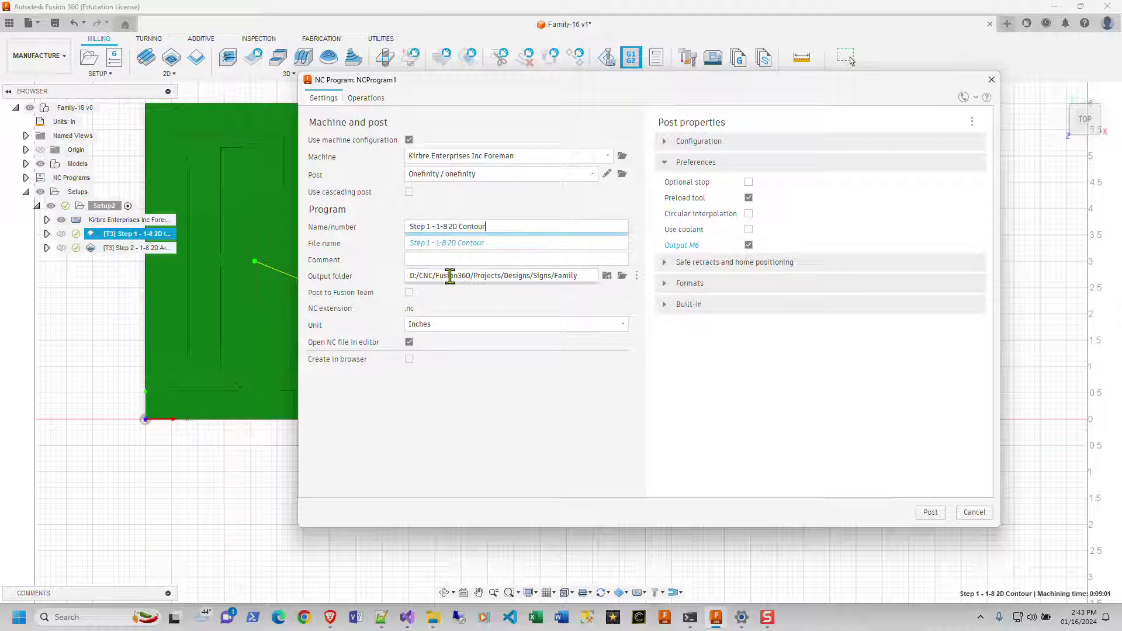
Step: Create a Family-16 folder inside Signs as the output folder and post the Step 1 contour
left_click(623, 277)
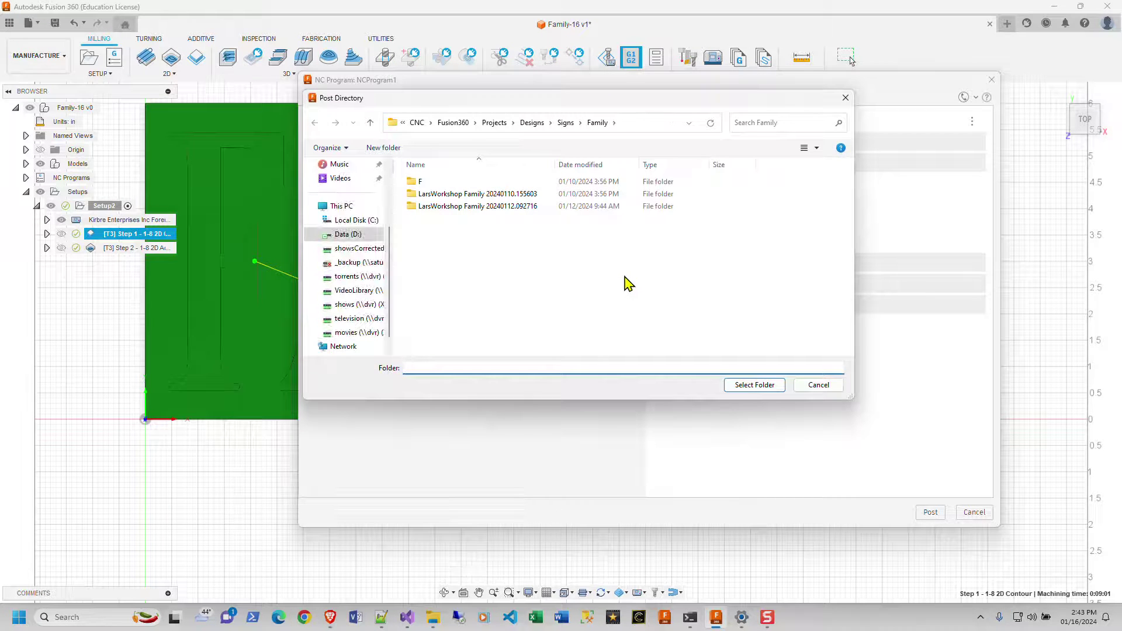
left_click(565, 122)
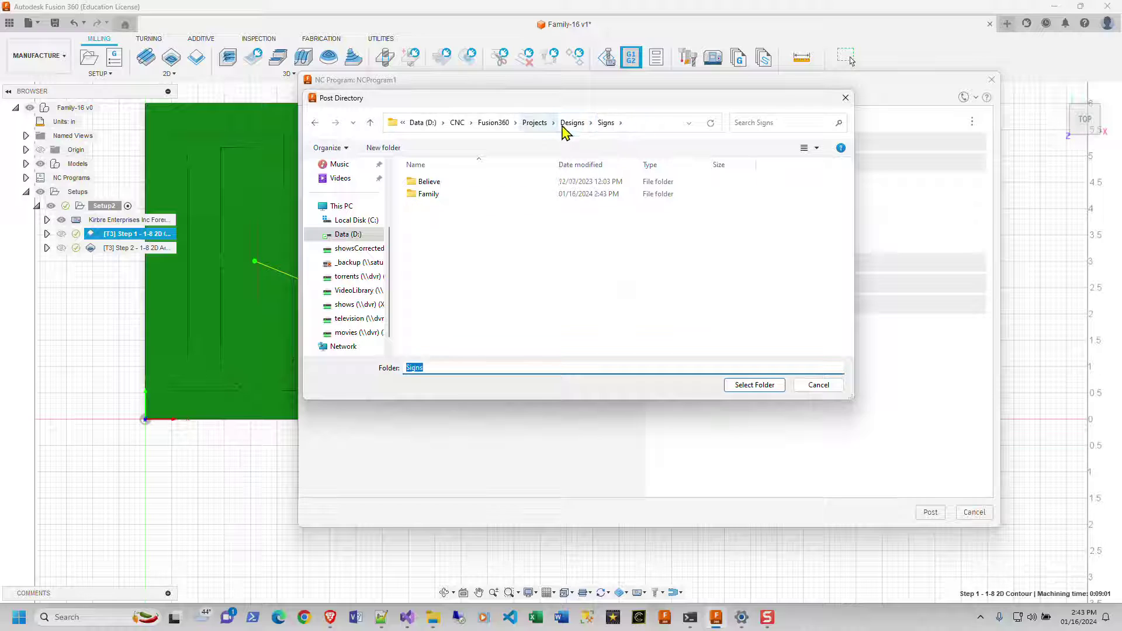
right_click(478, 254)
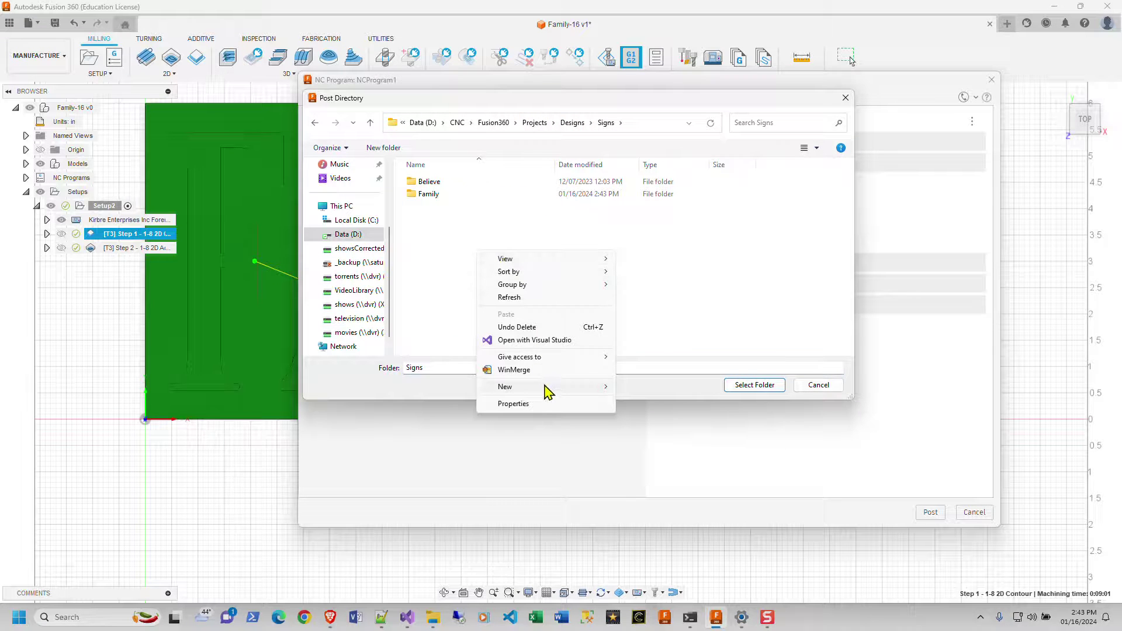
mouse_move(594, 387)
left_click(633, 388)
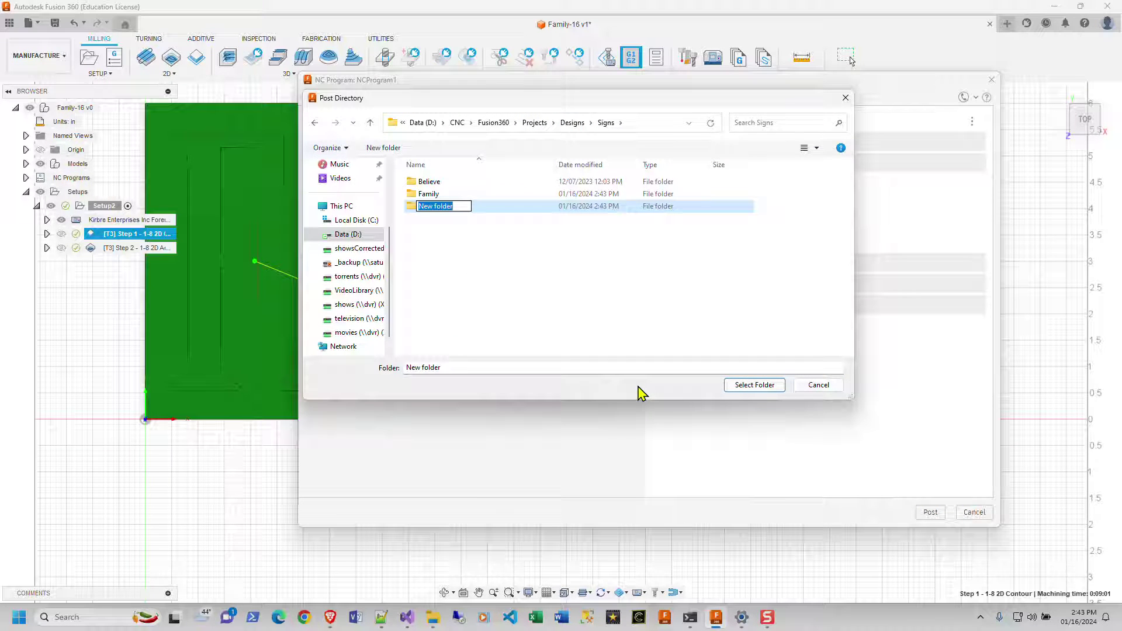
type("Family-16")
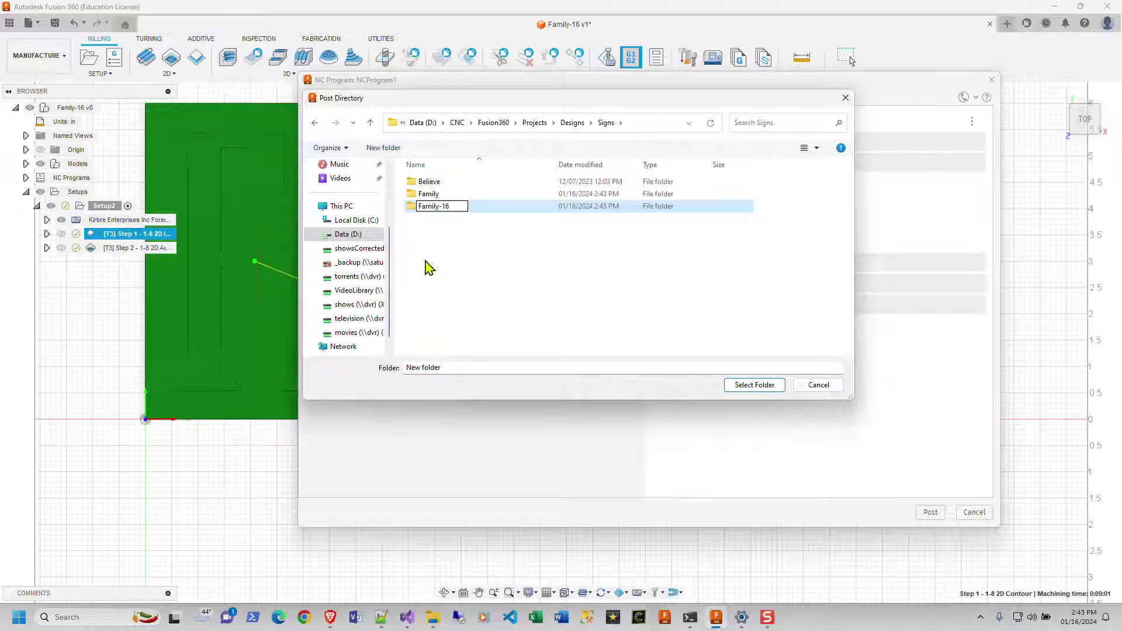
key("Return")
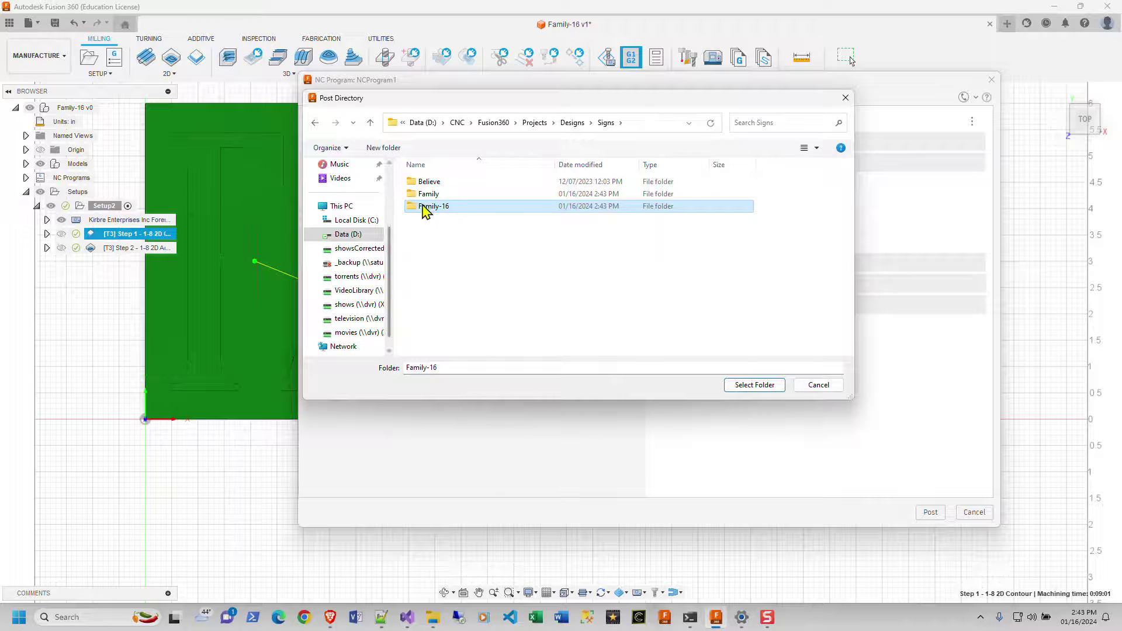
double_click(423, 210)
left_click(760, 389)
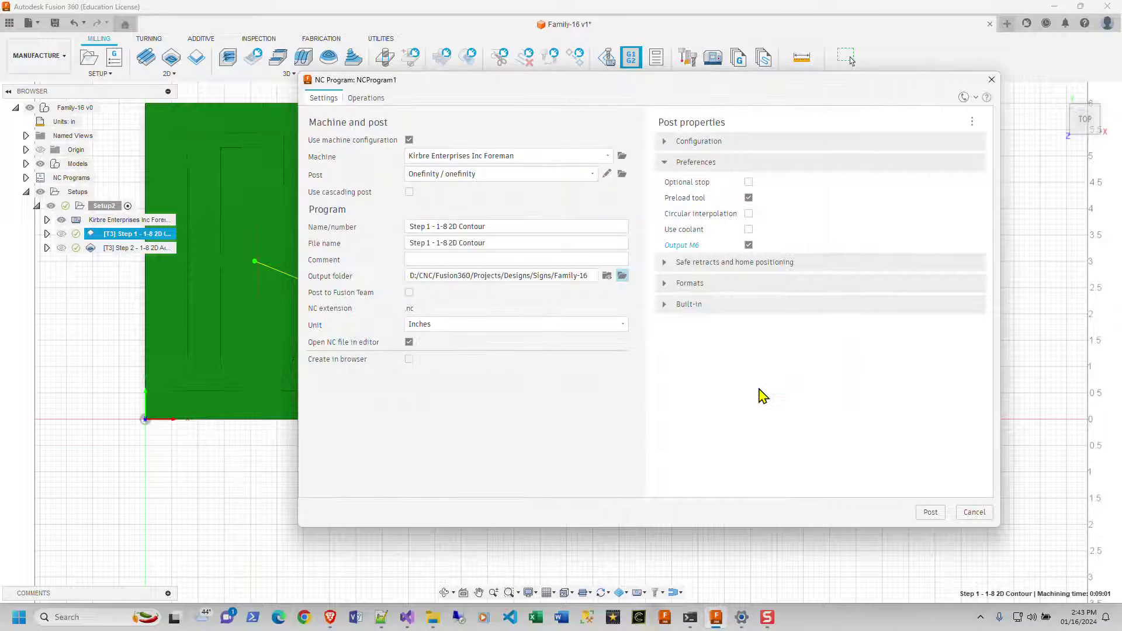
left_click(502, 228)
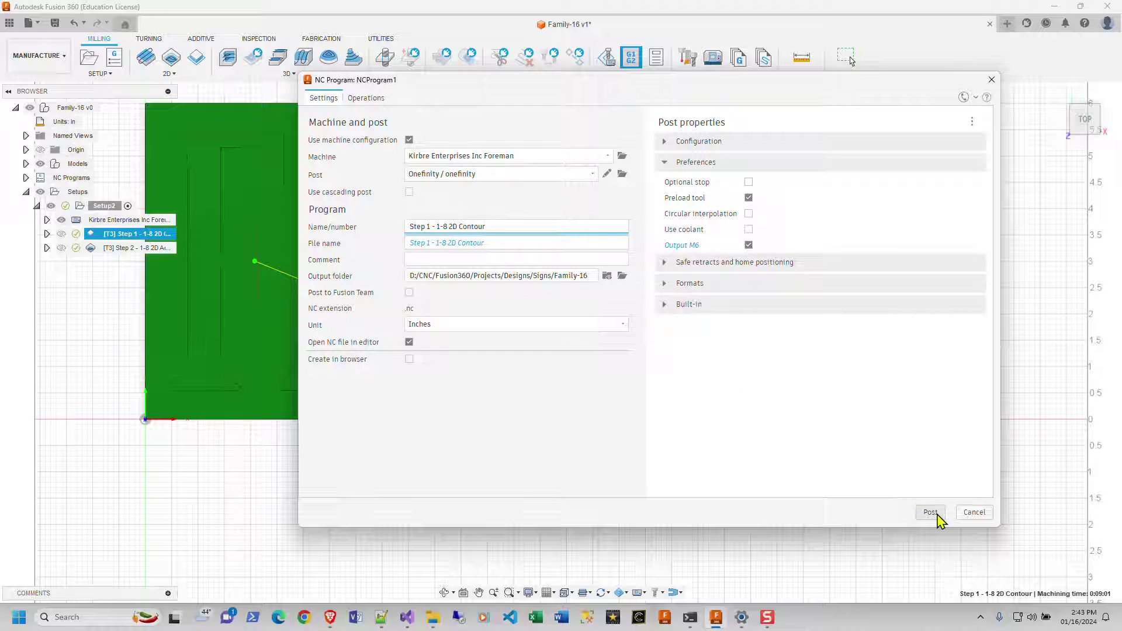
left_click(935, 516)
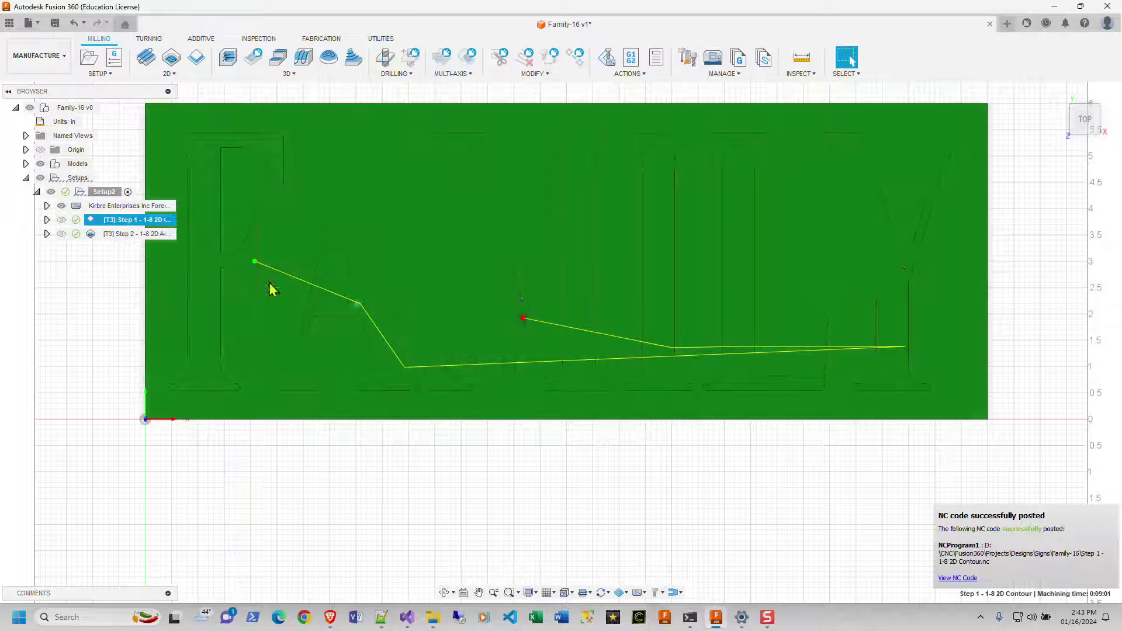
Step: Post the Step 2 adaptive toolpath with its operation name pasted as the program name
left_click(122, 234)
left_click(121, 233)
key("ctrl+c")
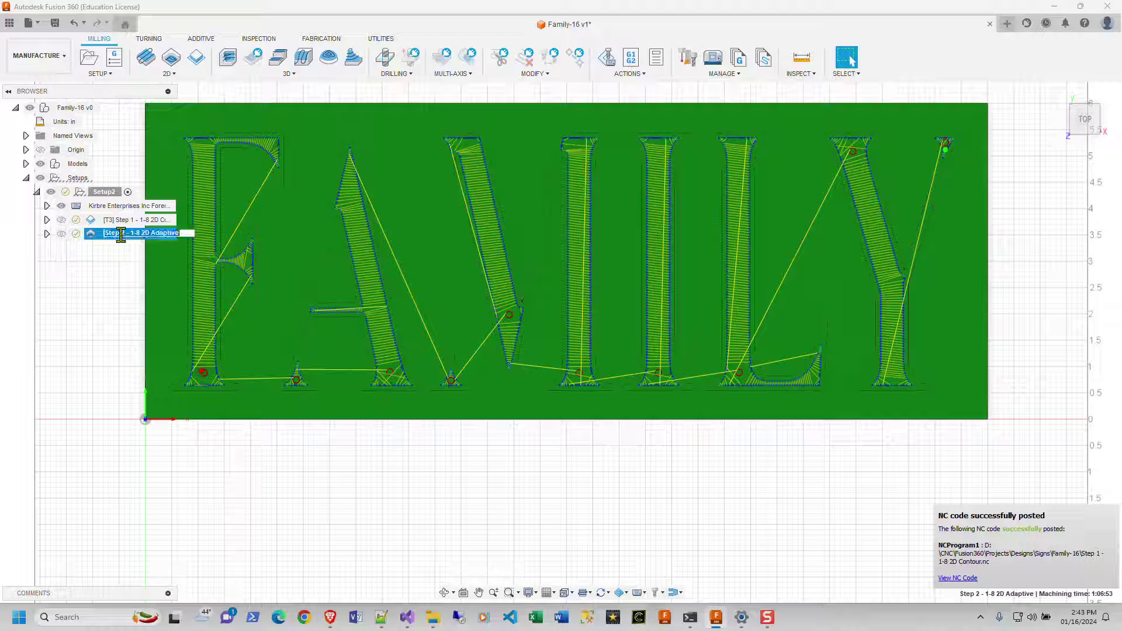
key("Return")
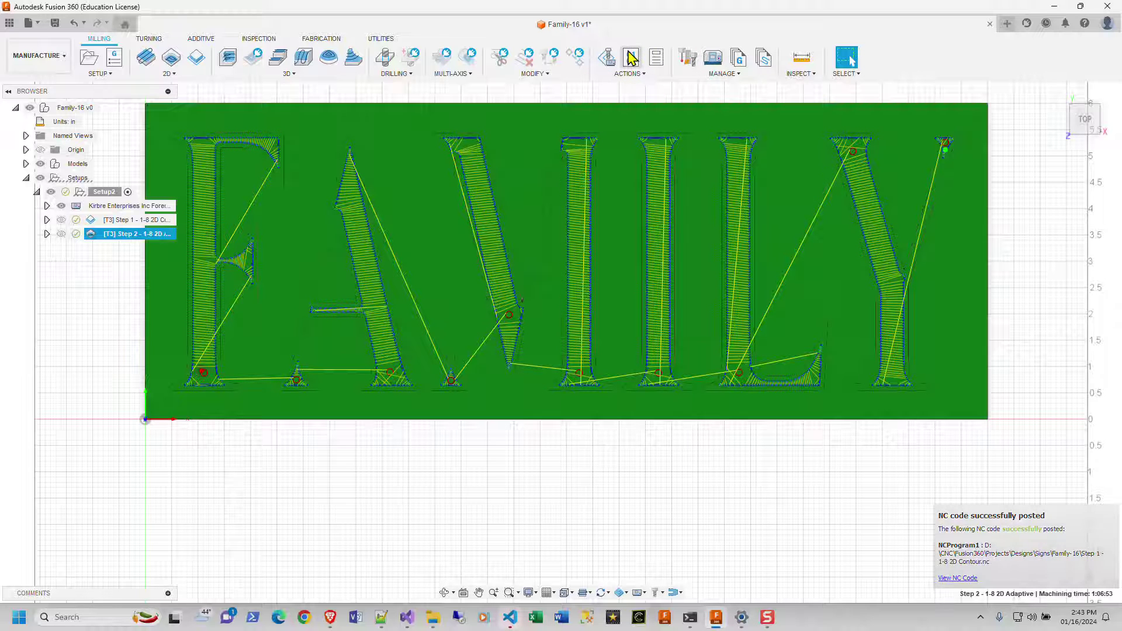
left_click(632, 58)
left_click(440, 231)
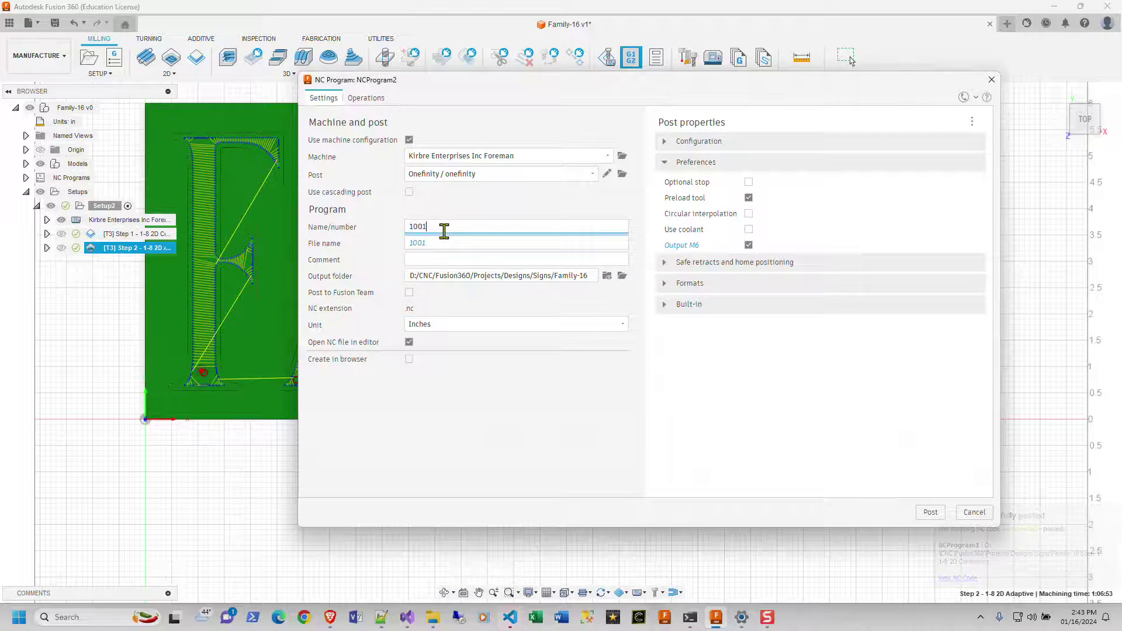
key("ctrl+a")
key("ctrl+v")
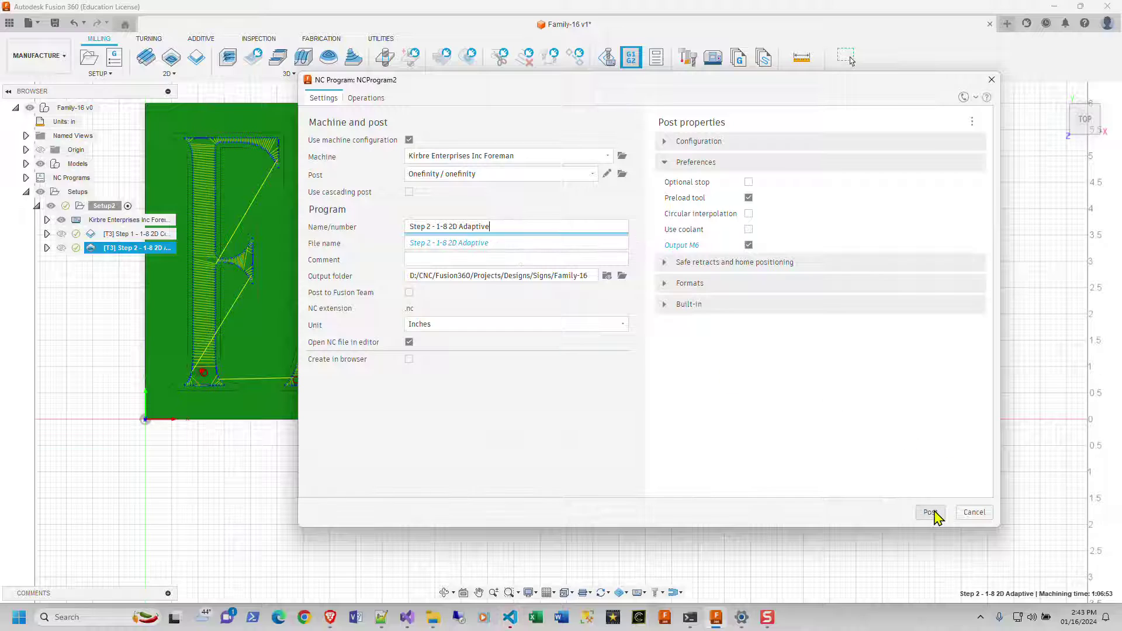
left_click(931, 512)
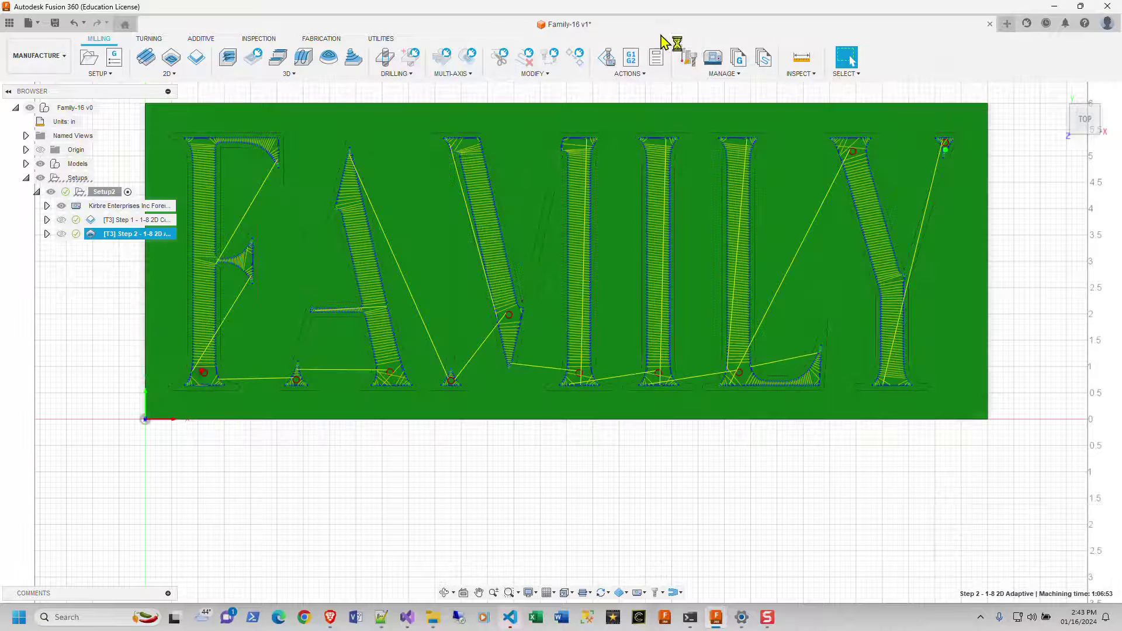
Step: Generate a Step 2 setup sheet into D: > CNC > Fusion360 > Projects > Designs > Signs > Family-16
left_click(657, 61)
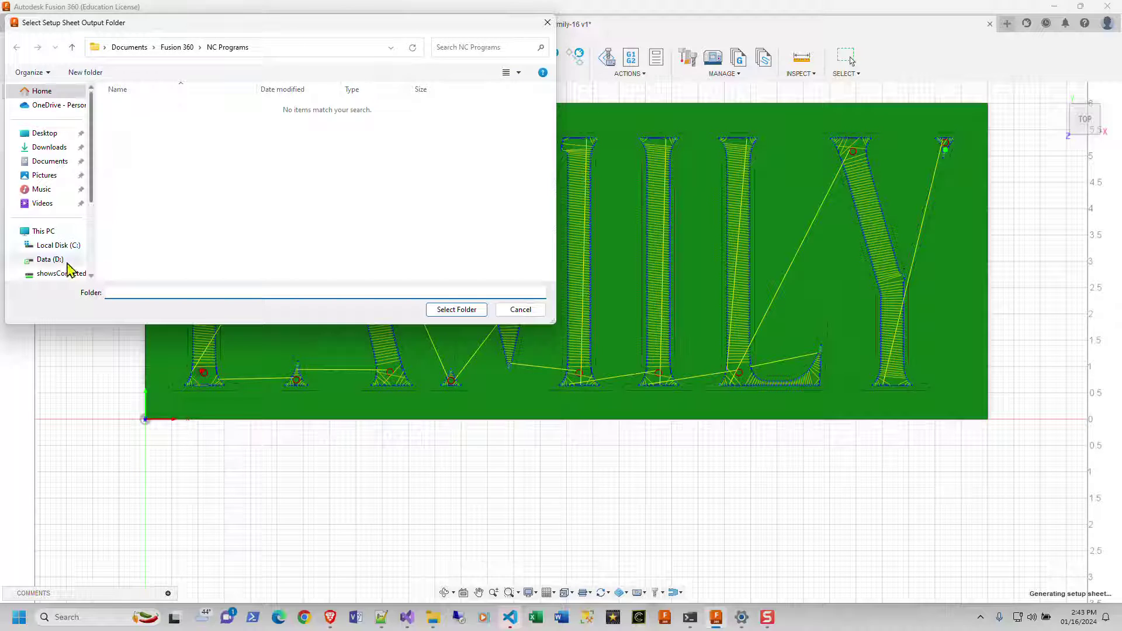
left_click(63, 259)
double_click(123, 142)
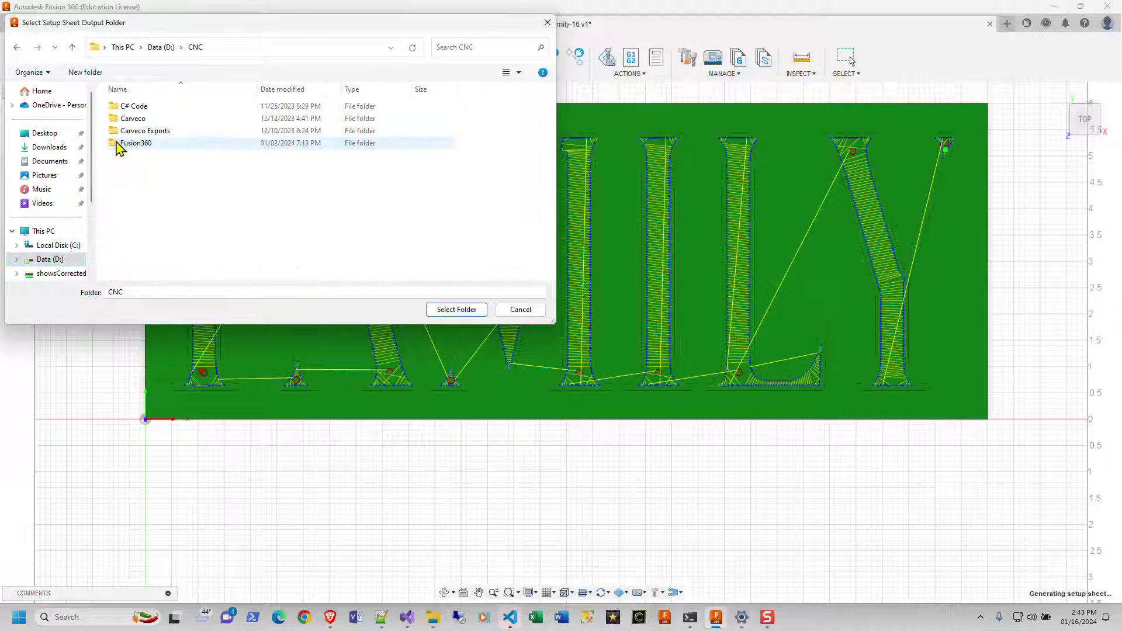
double_click(125, 143)
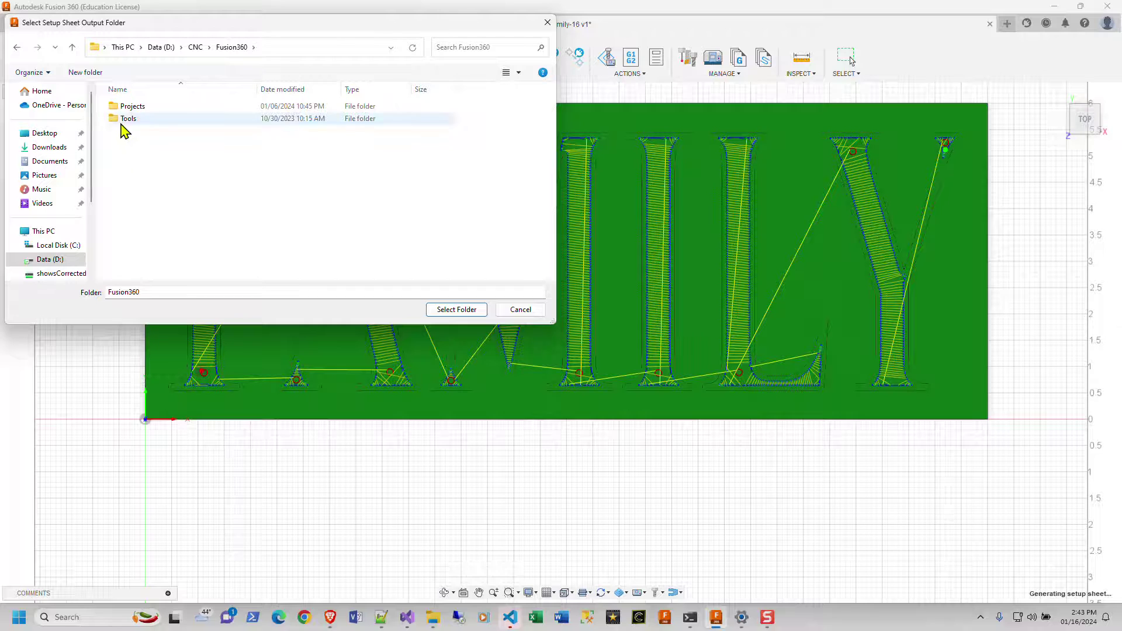
double_click(119, 105)
double_click(126, 118)
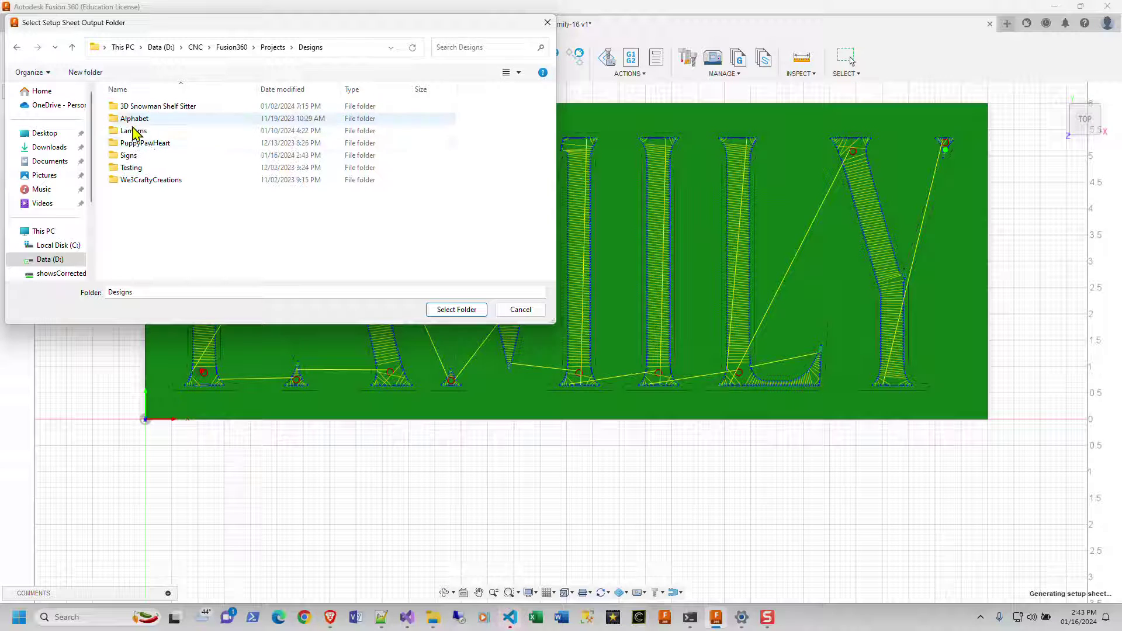
double_click(130, 155)
double_click(134, 131)
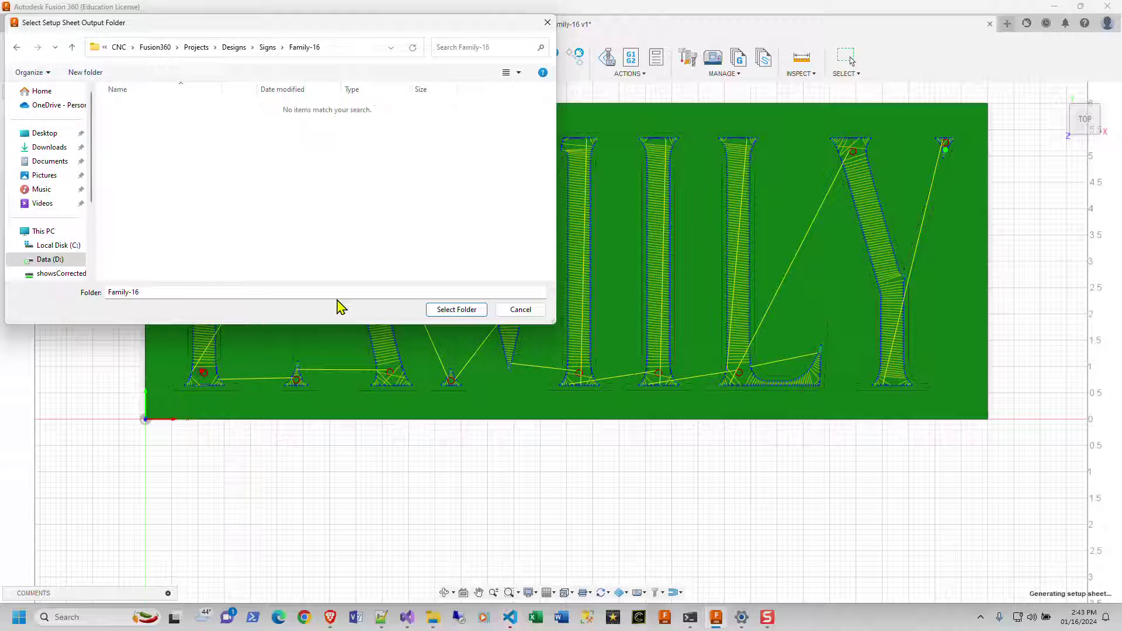
left_click(443, 310)
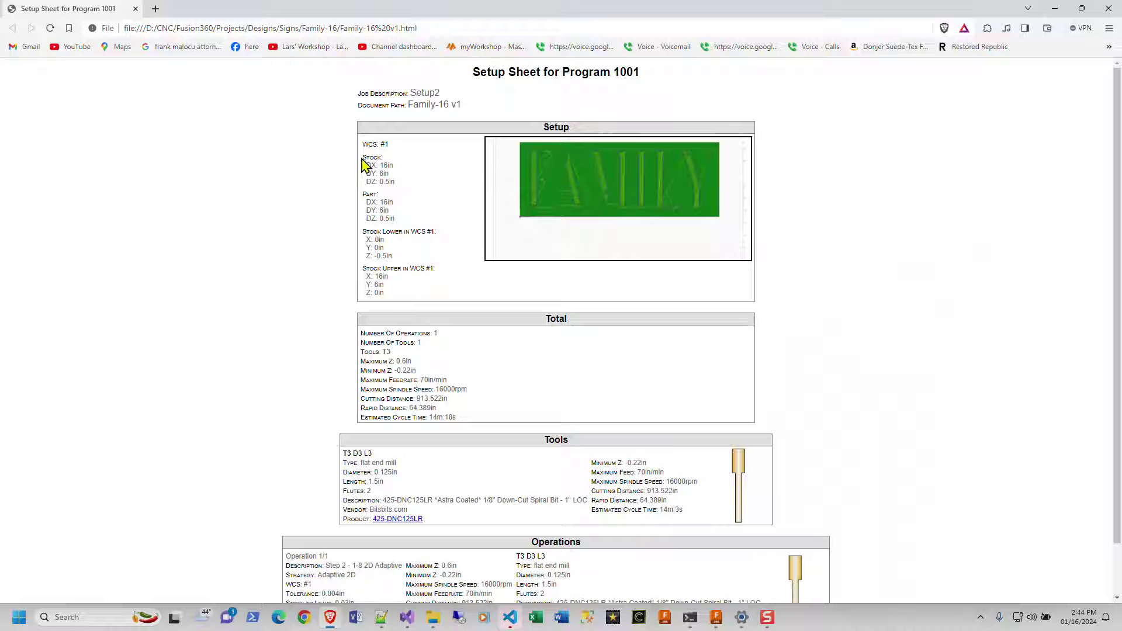
Step: Scroll the Program 1001 setup sheet, highlighting the Number Of Tools value and the Operations table
scroll(390, 247, "up", 3, "ctrl")
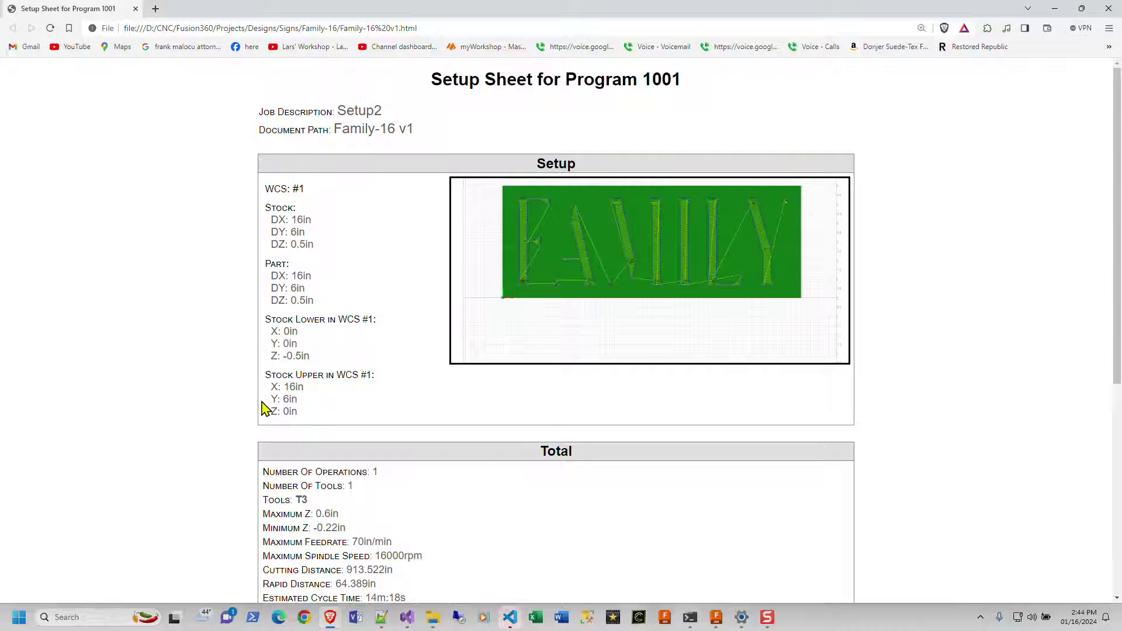
scroll(258, 298, "down", 5)
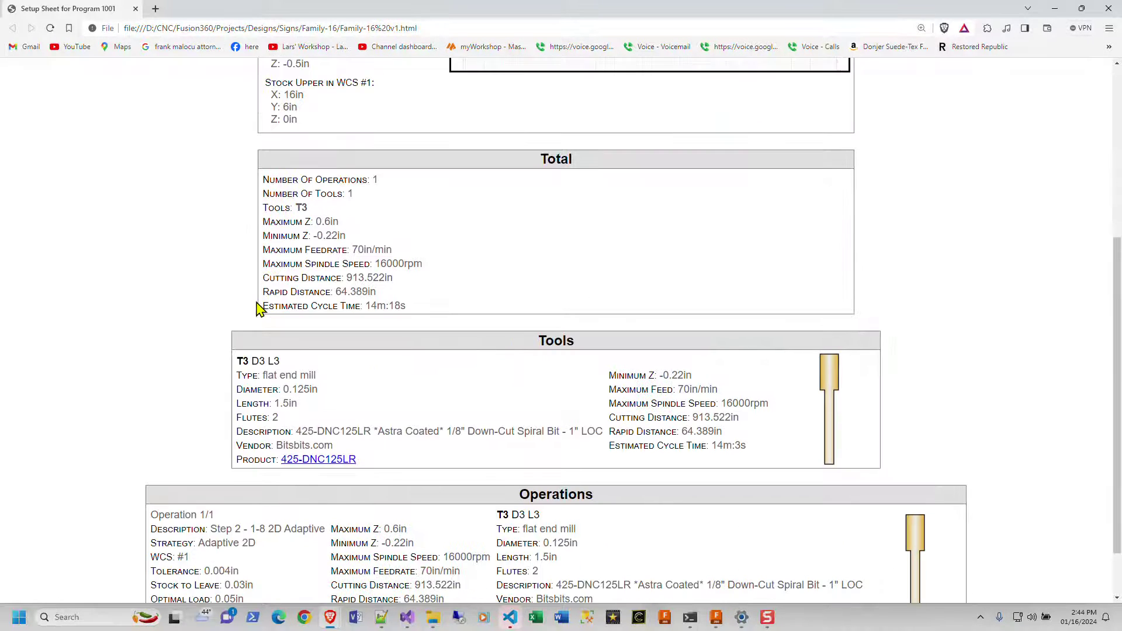
scroll(257, 308, "down", 1)
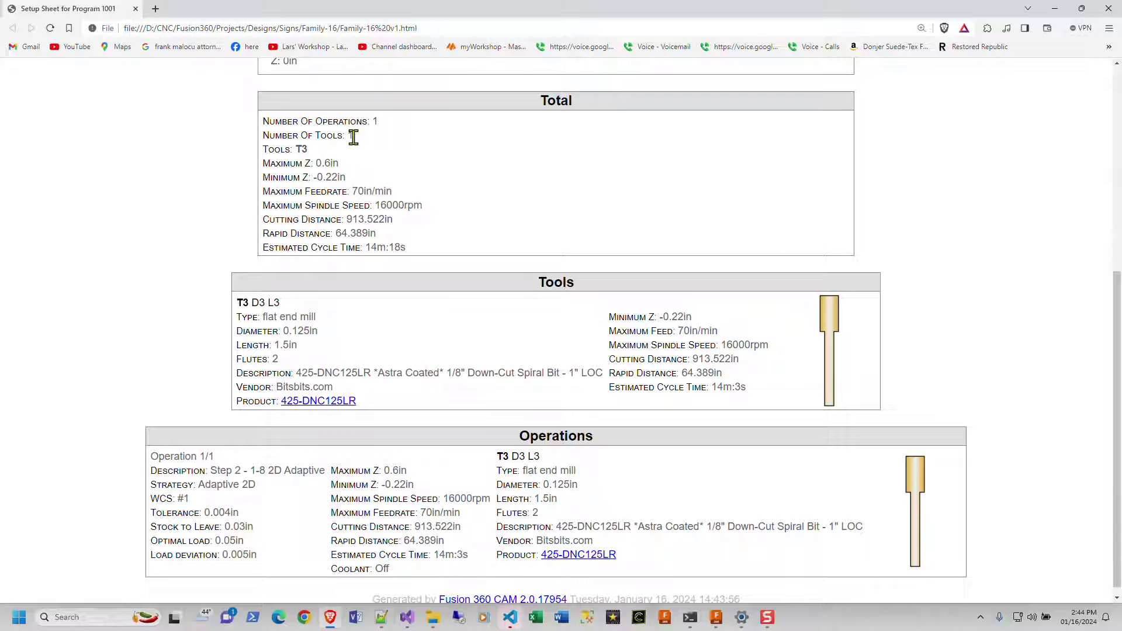
left_click_drag(355, 136, 338, 135)
left_click(285, 149)
scroll(252, 208, "down", 1)
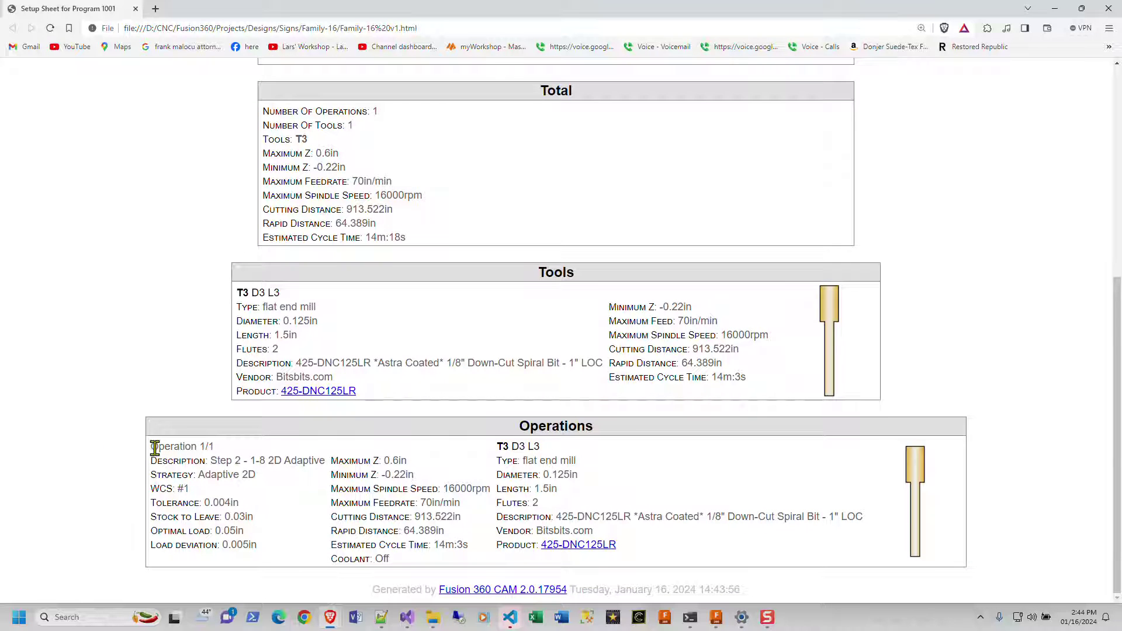
left_click_drag(155, 448, 290, 578)
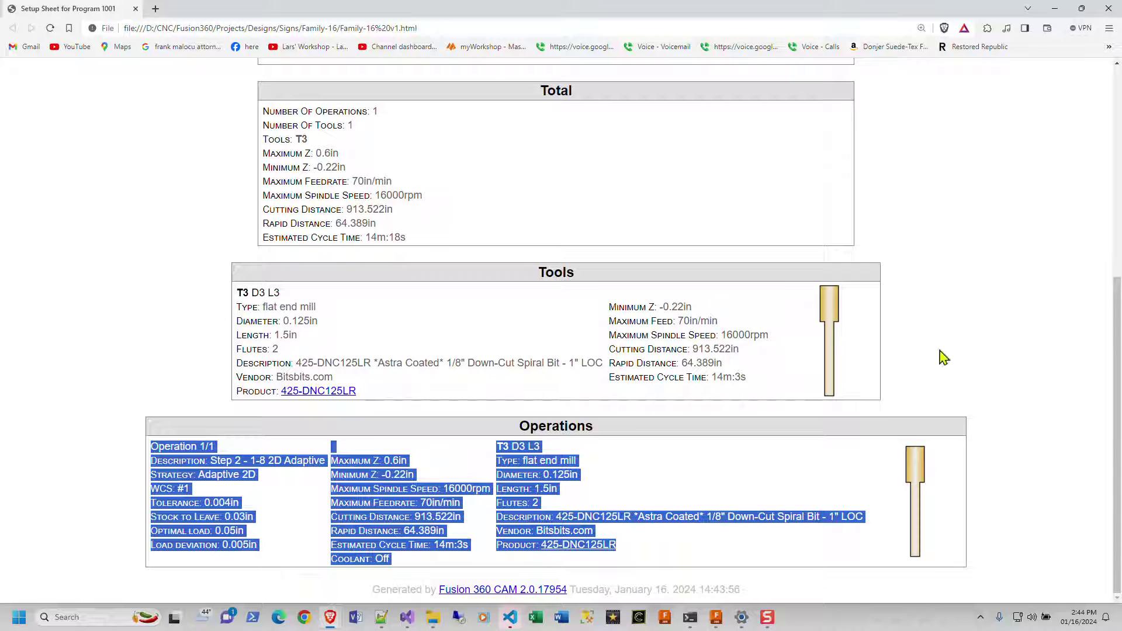
Step: Close Brave, add Step 1 to the selection, and output a two-operation setup sheet to Family-16
left_click(135, 8)
left_click(117, 223, "ctrl")
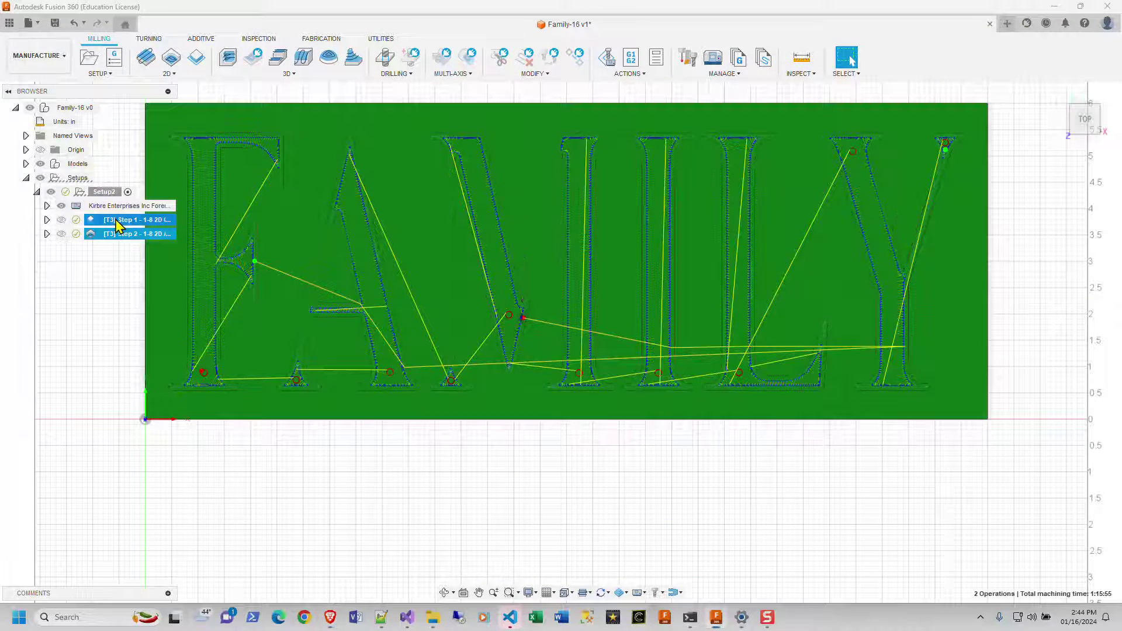
left_click(659, 56)
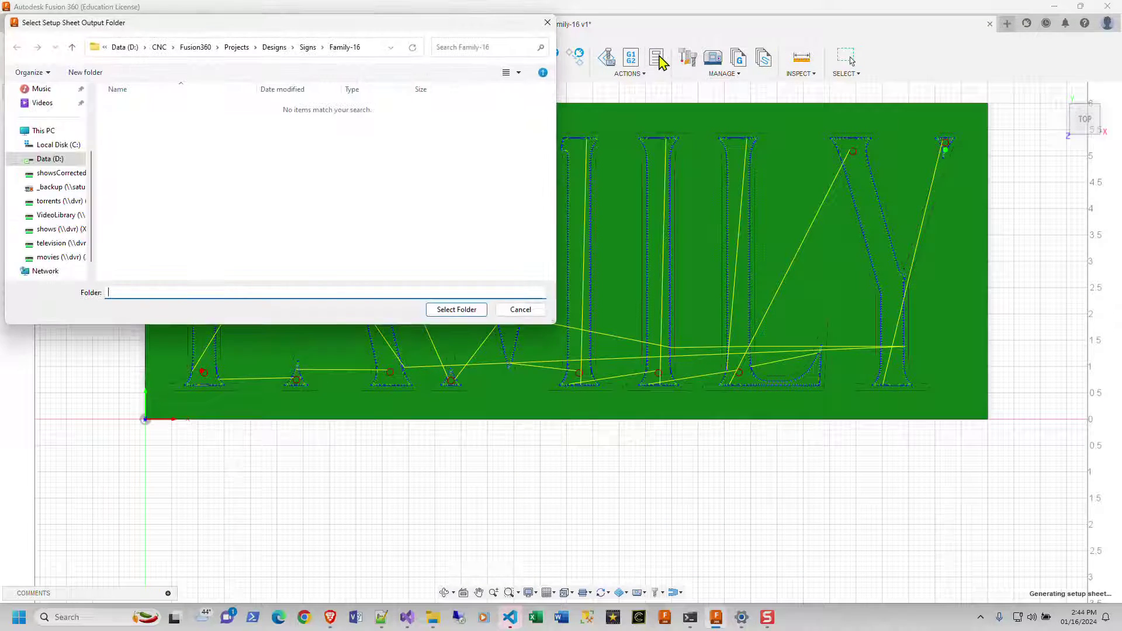
left_click(457, 315)
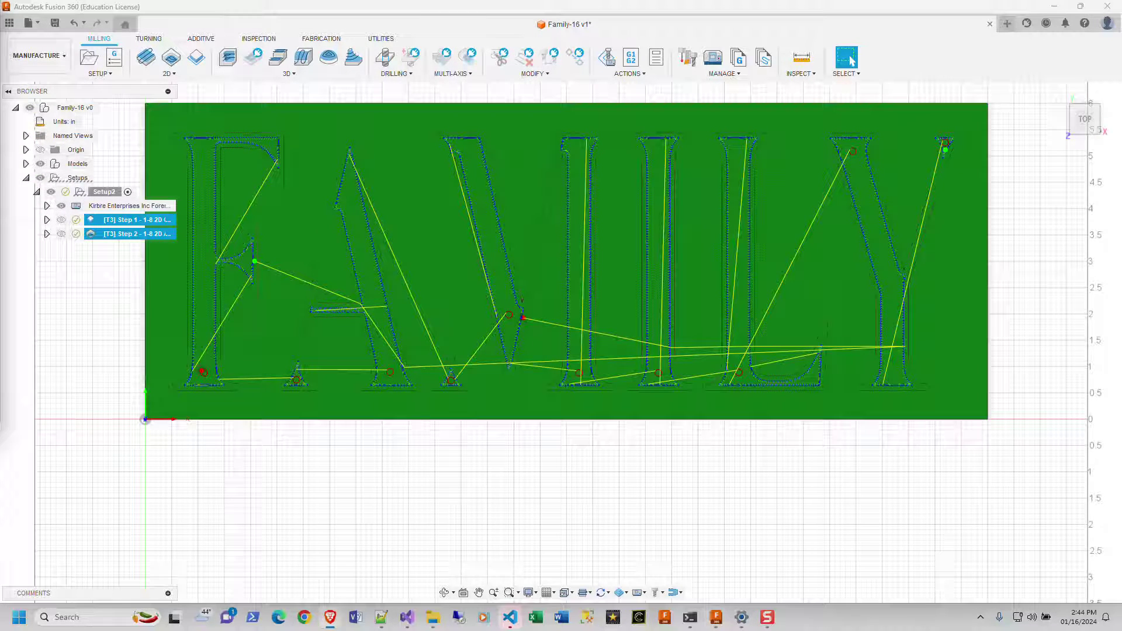
Step: Highlight both operations' feedrates and cycle times (1m:54s contour, 14m:3s adaptive), then close the sheet
scroll(633, 431, "down", 5)
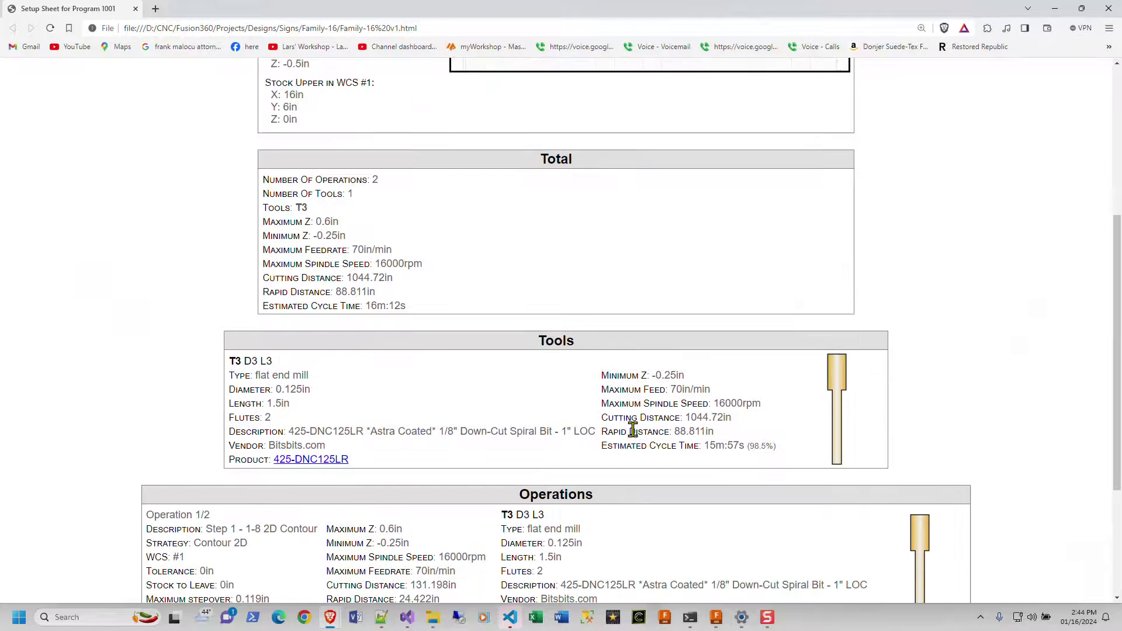
scroll(633, 430, "down", 3)
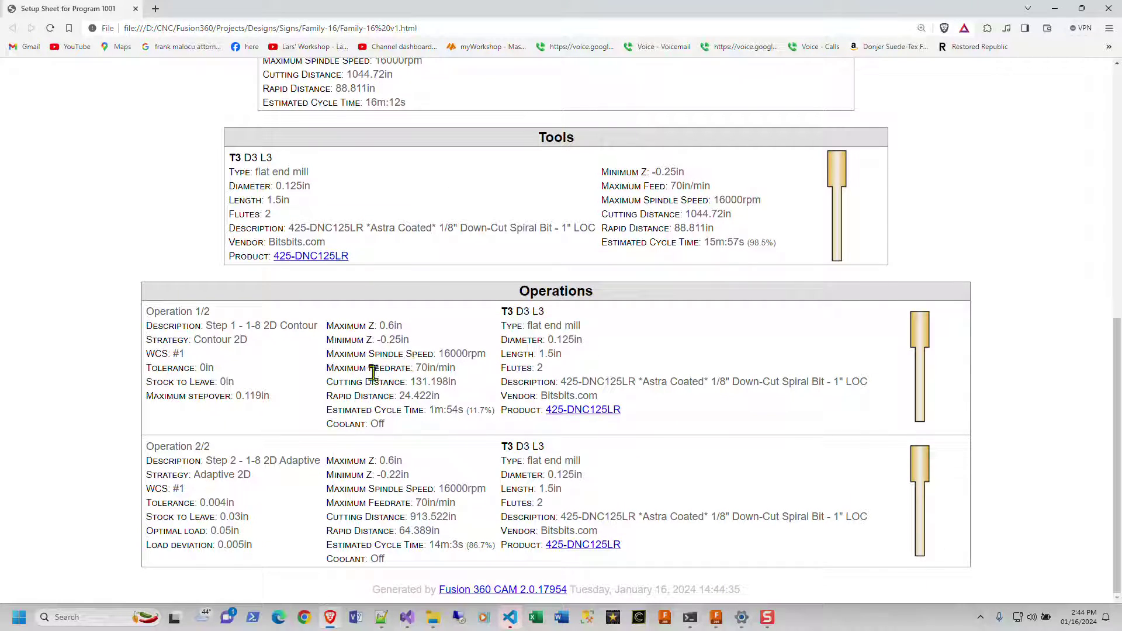
left_click_drag(373, 369, 471, 371)
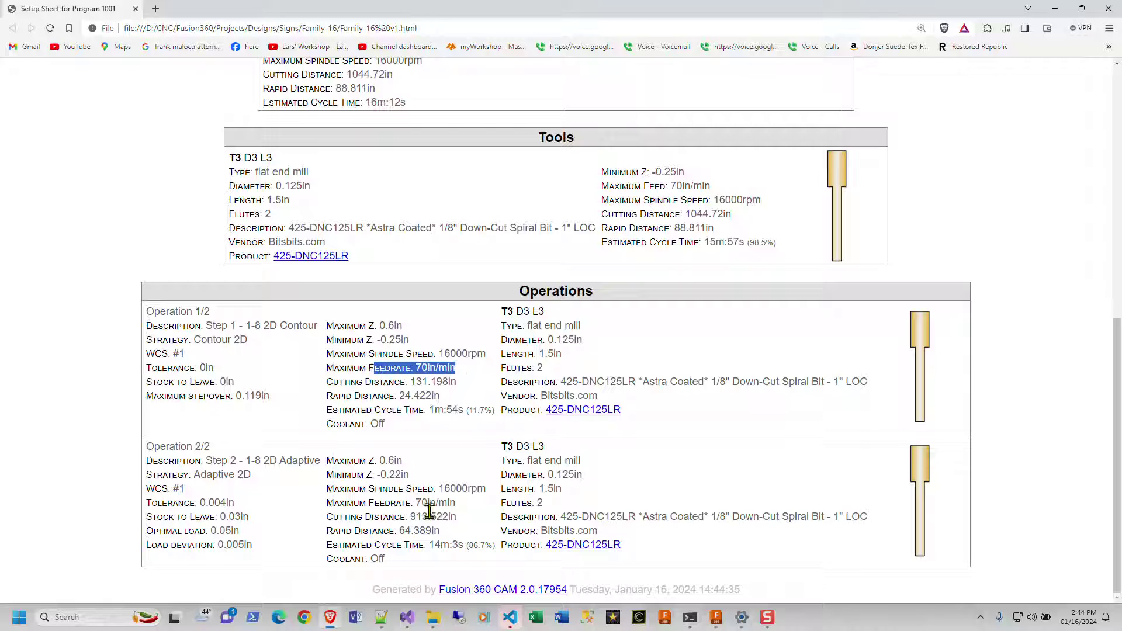
left_click_drag(430, 506, 484, 529)
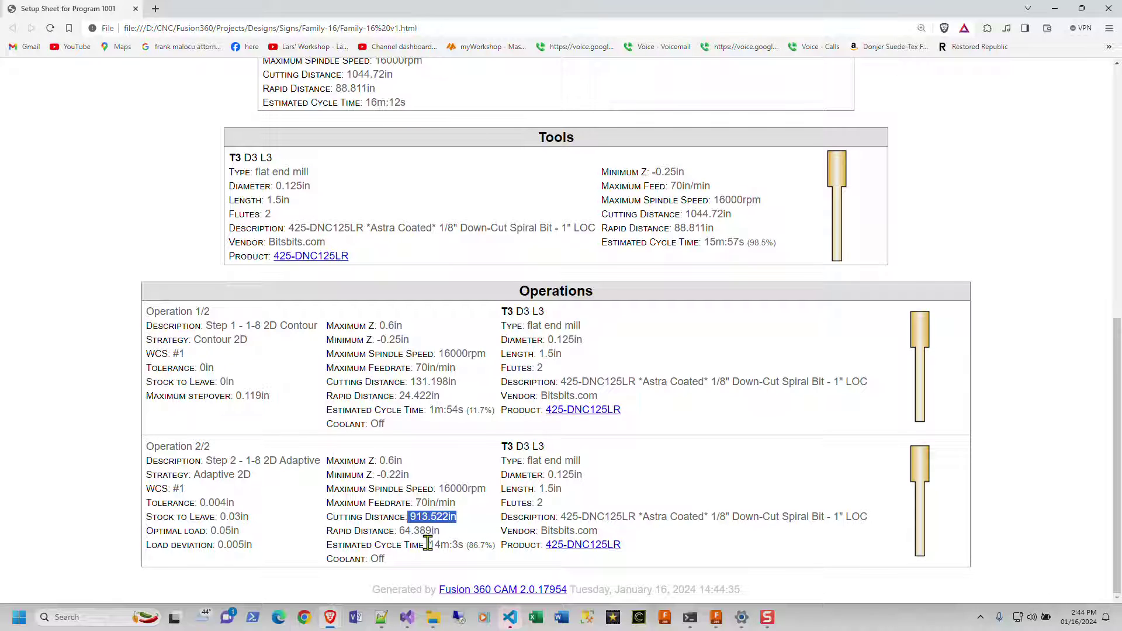
left_click_drag(428, 545, 490, 546)
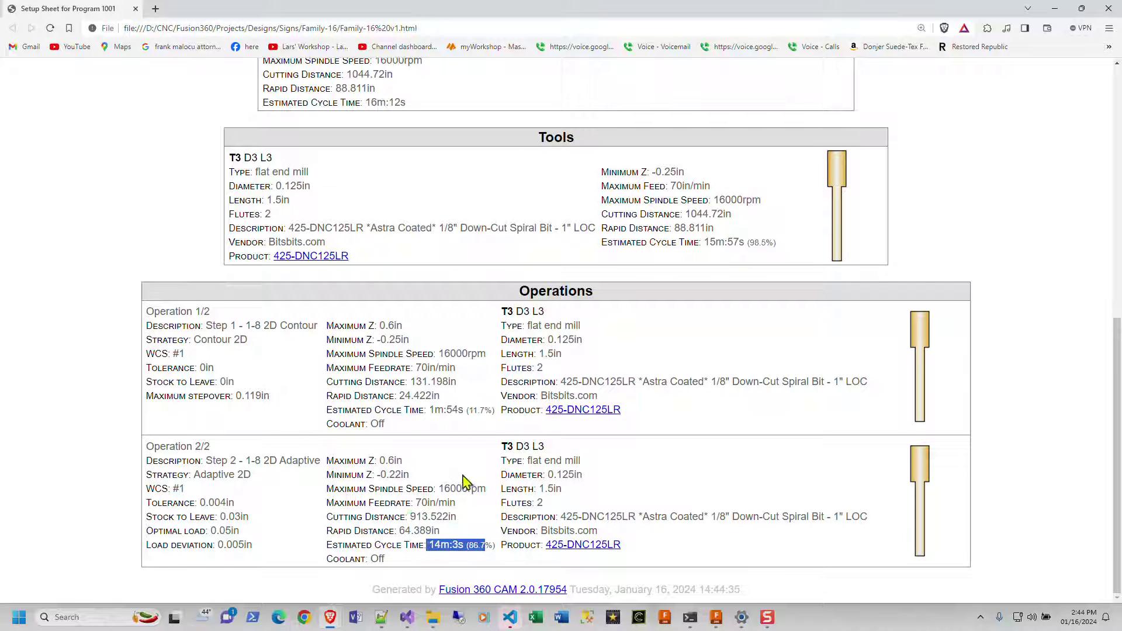
left_click_drag(430, 409, 477, 410)
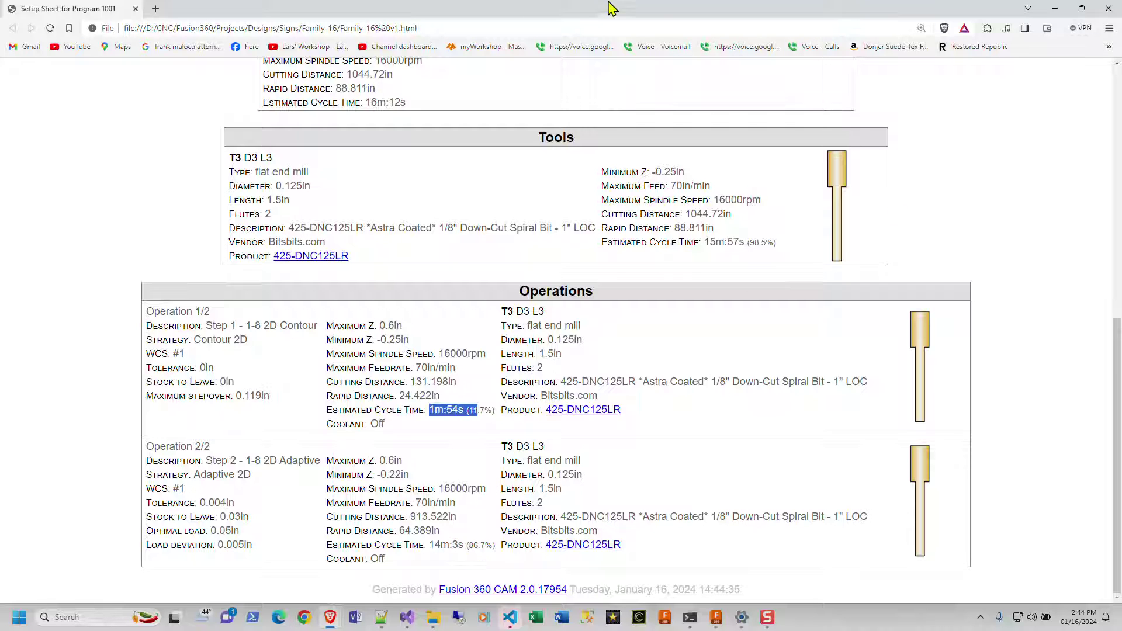
left_click(1113, 8)
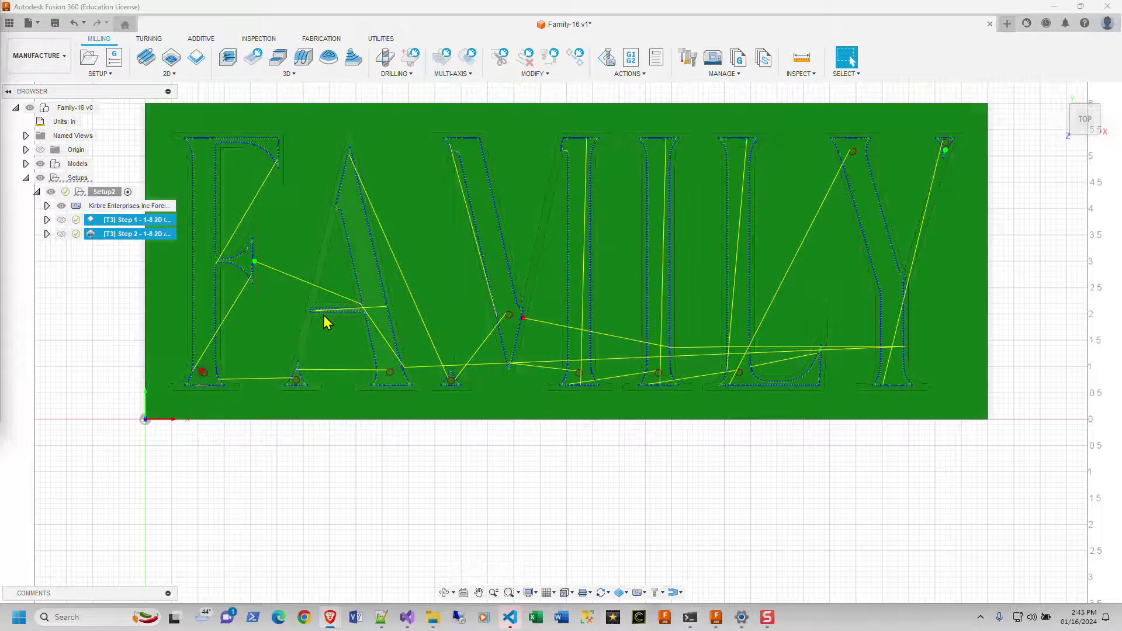
Step: Bring up the Save window for the Family-16 design to store a new version
scroll(324, 314, "up", 2)
scroll(329, 313, "down", 4)
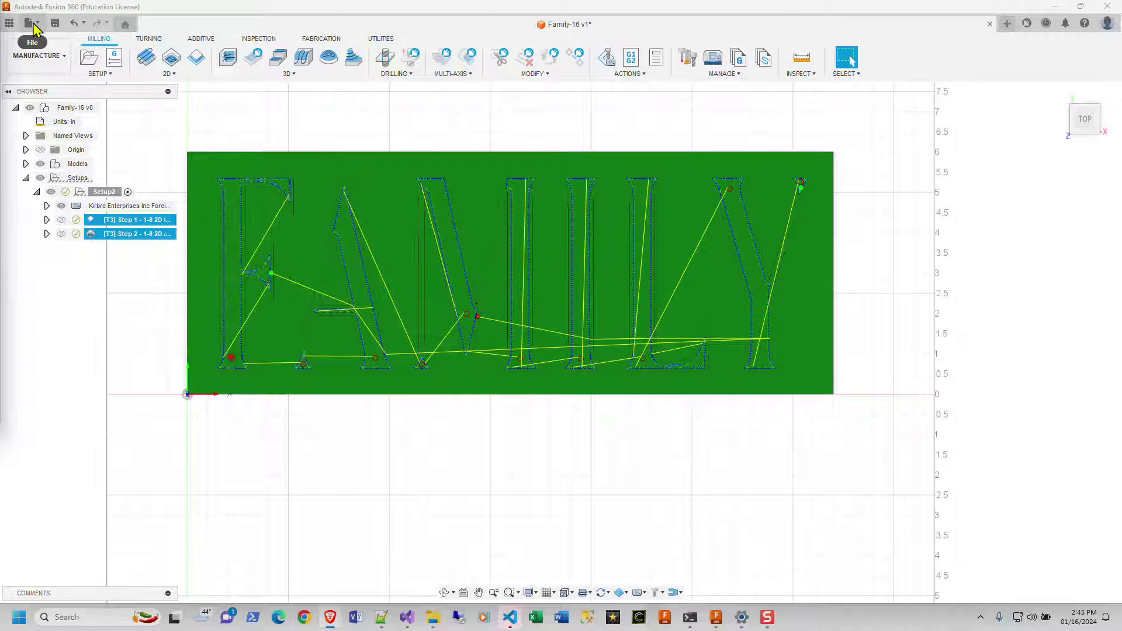
left_click(55, 23)
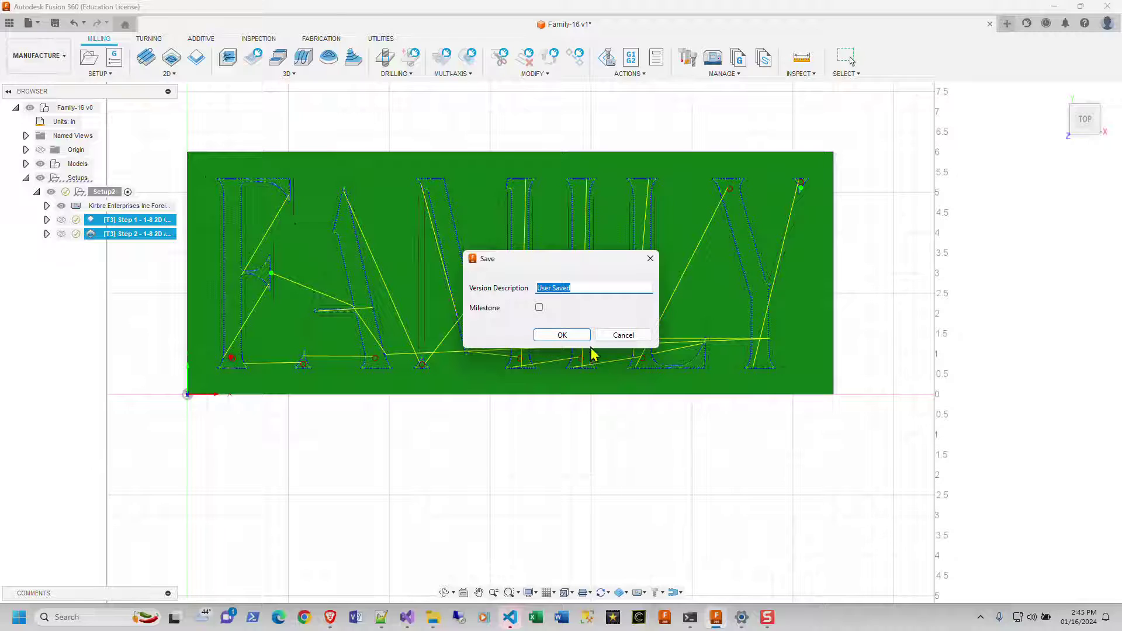